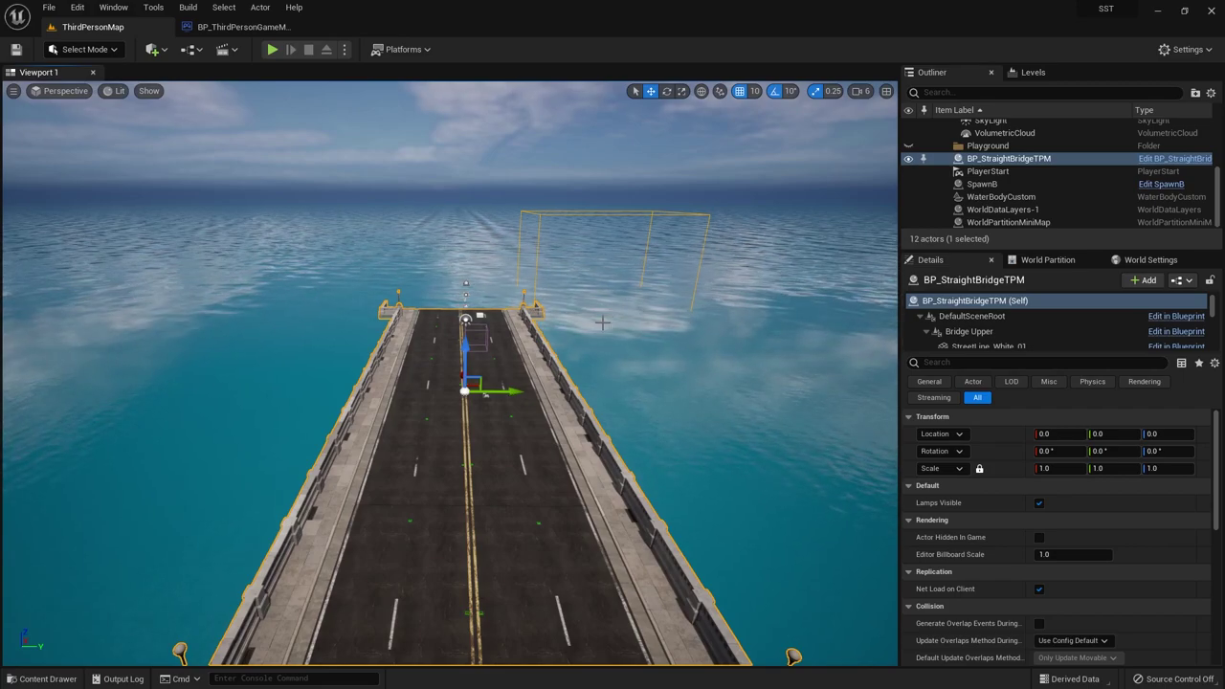
# - Play-test the runner level, then stop the session to return to editing
pyautogui.scroll(-2, 469, 383)
pyautogui.scroll(-2, 469, 383)
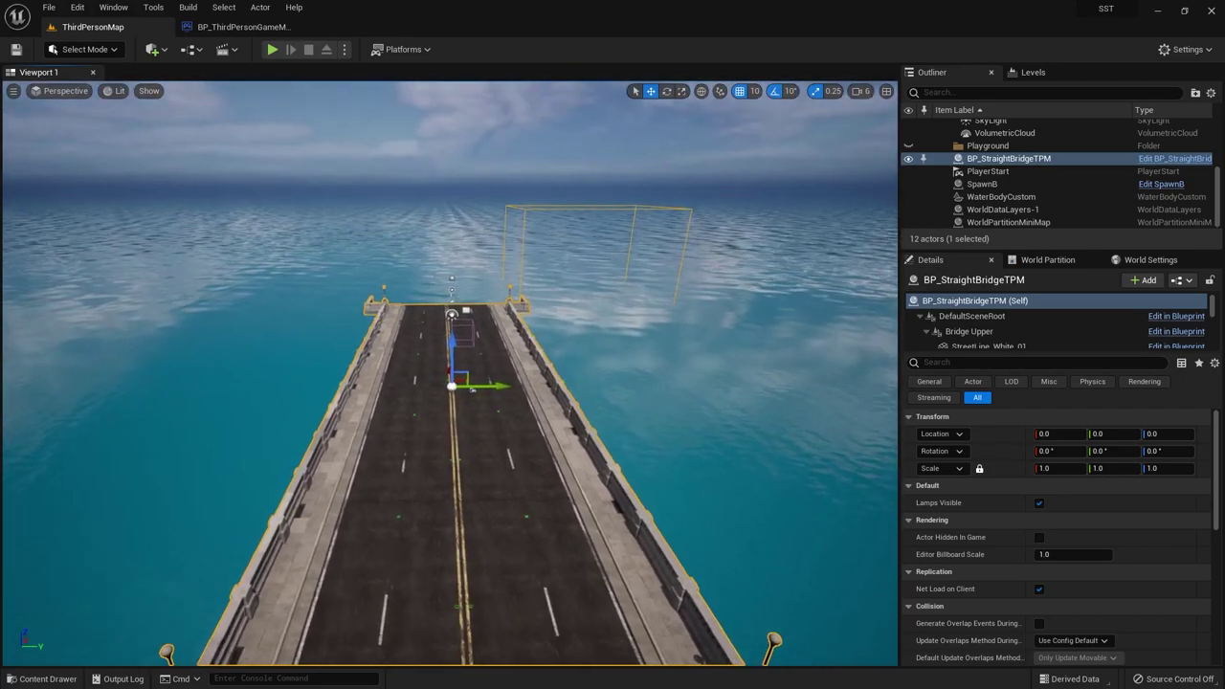
pyautogui.scroll(-2, 469, 383)
pyautogui.scroll(-2, 469, 383)
pyautogui.scroll(2, 468, 392)
pyautogui.scroll(1, 469, 392)
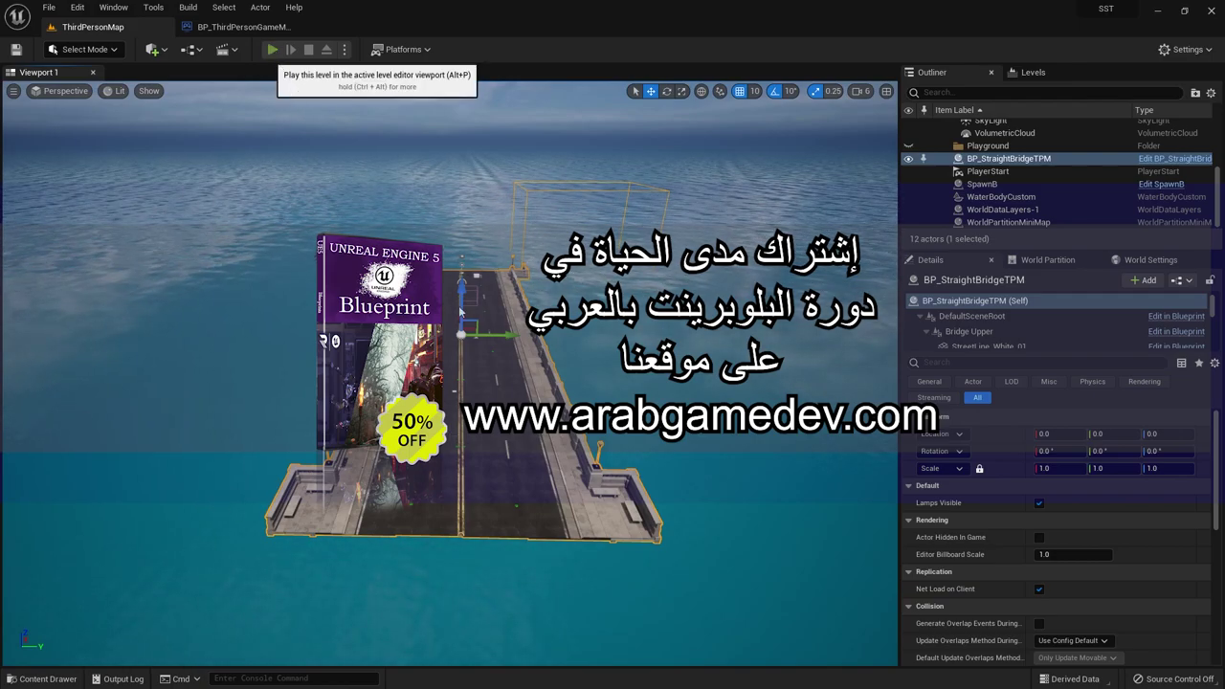
pyautogui.click(271, 50)
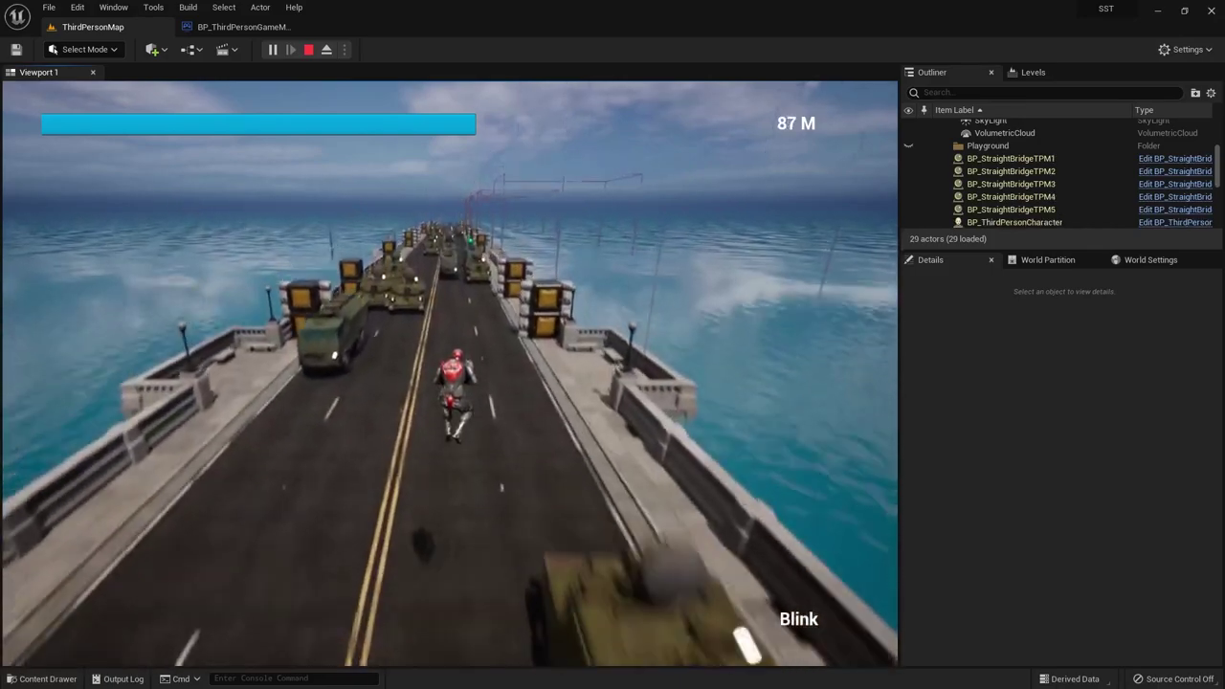
pyautogui.press('Escape')
# - Frame the bridge piece showing the horizon and its near end, then switch to the Epic Games Launcher
pyautogui.press('f')
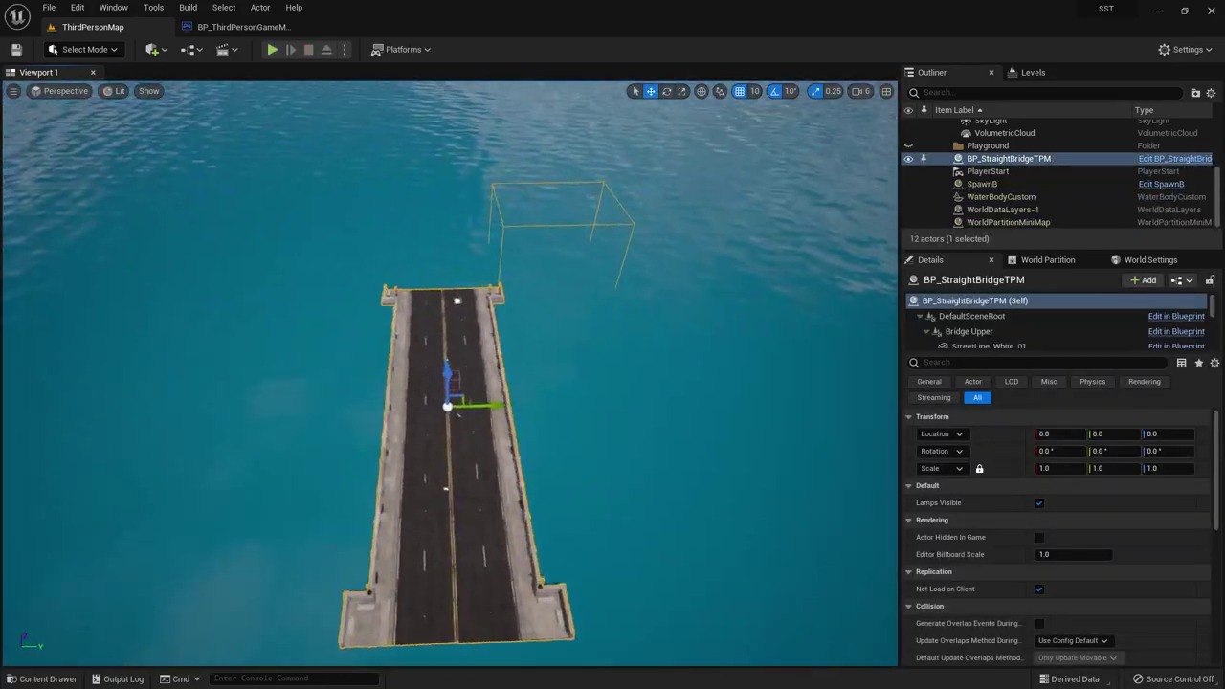
pyautogui.moveTo(449, 383); pyautogui.dragTo(449, 326, button='right')
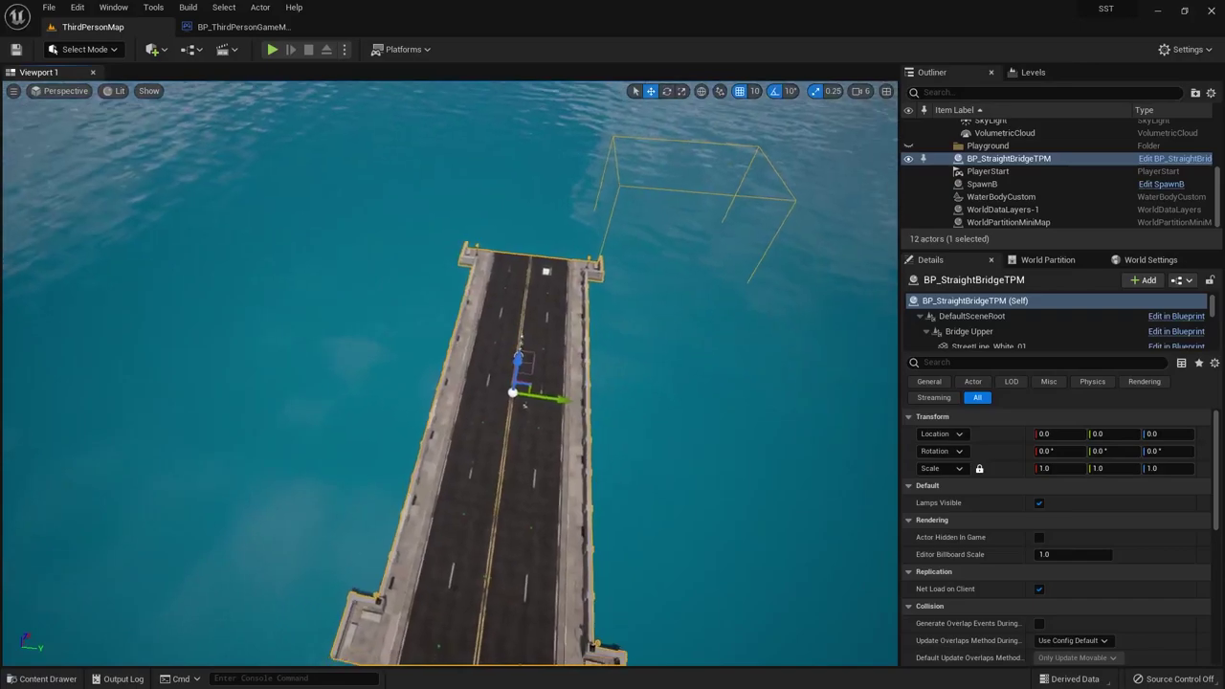
pyautogui.moveTo(438, 500); pyautogui.dragTo(450, 316, button='right')
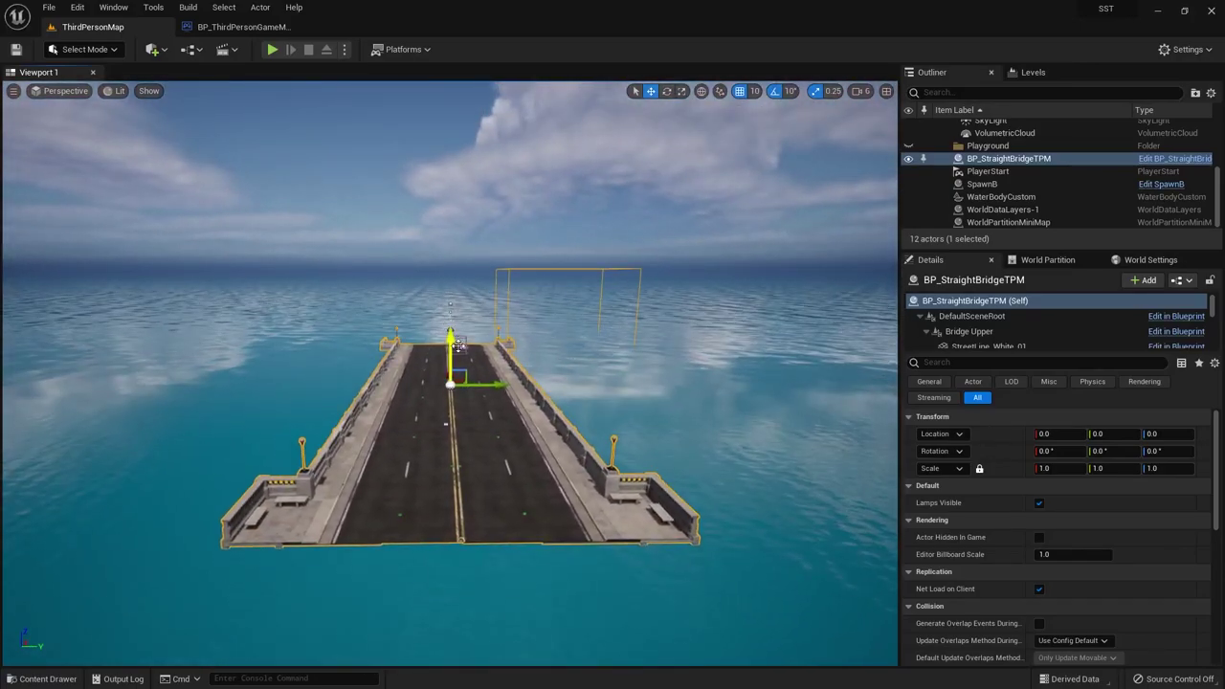
pyautogui.hotkey('alt', 'Tab')
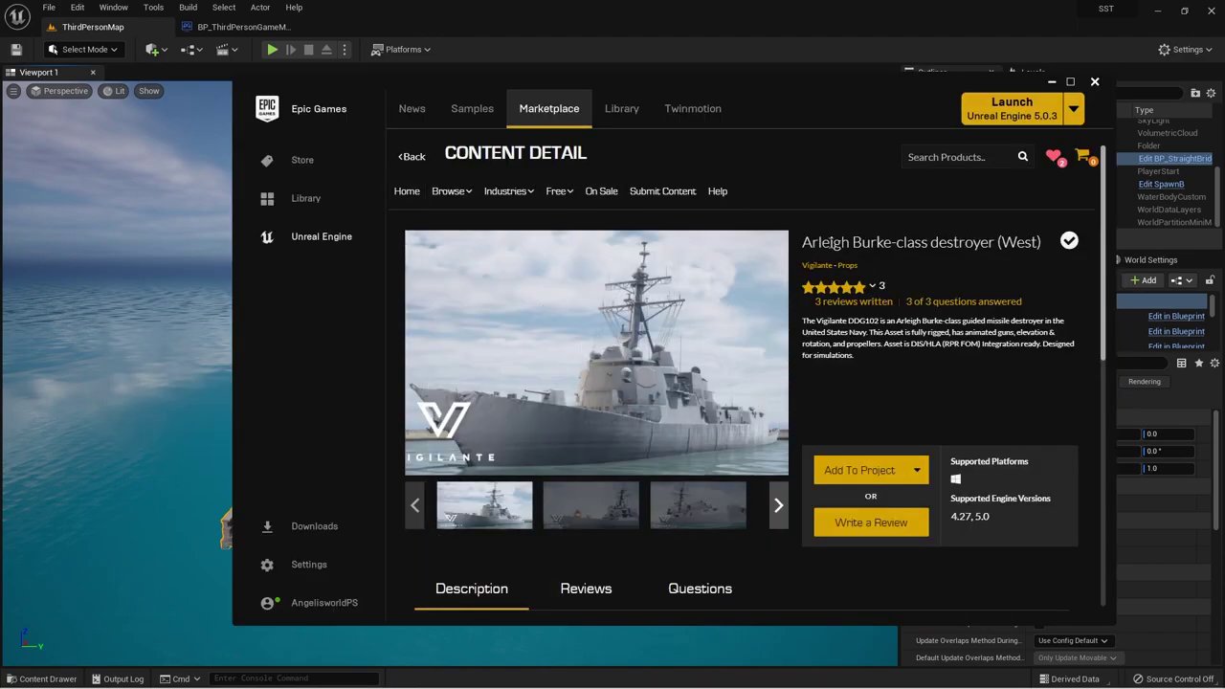
# - Add the Arleigh Burke-class destroyer (West) asset to the MF project, found by searching 'mf'
pyautogui.moveTo(804, 245)
pyautogui.mouseDown()
pyautogui.moveTo(964, 245)
pyautogui.moveTo(1033, 263)
pyautogui.mouseUp()
pyautogui.click(952, 253)
pyautogui.click(845, 472)
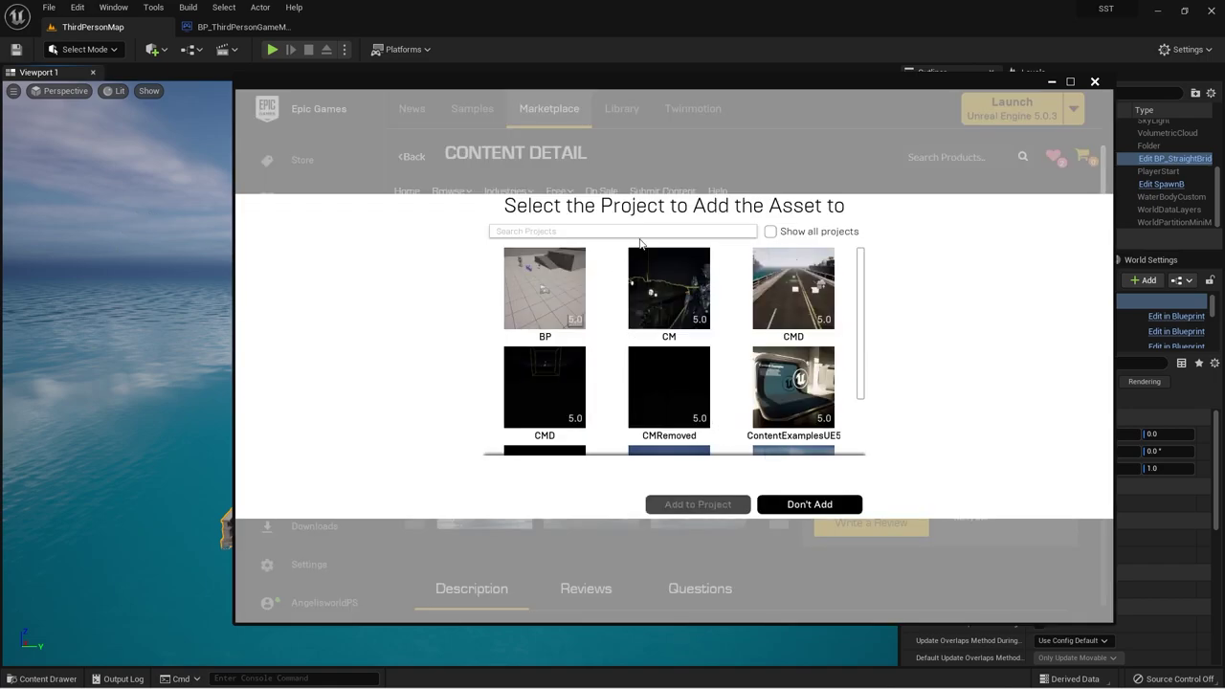
pyautogui.write('mf')
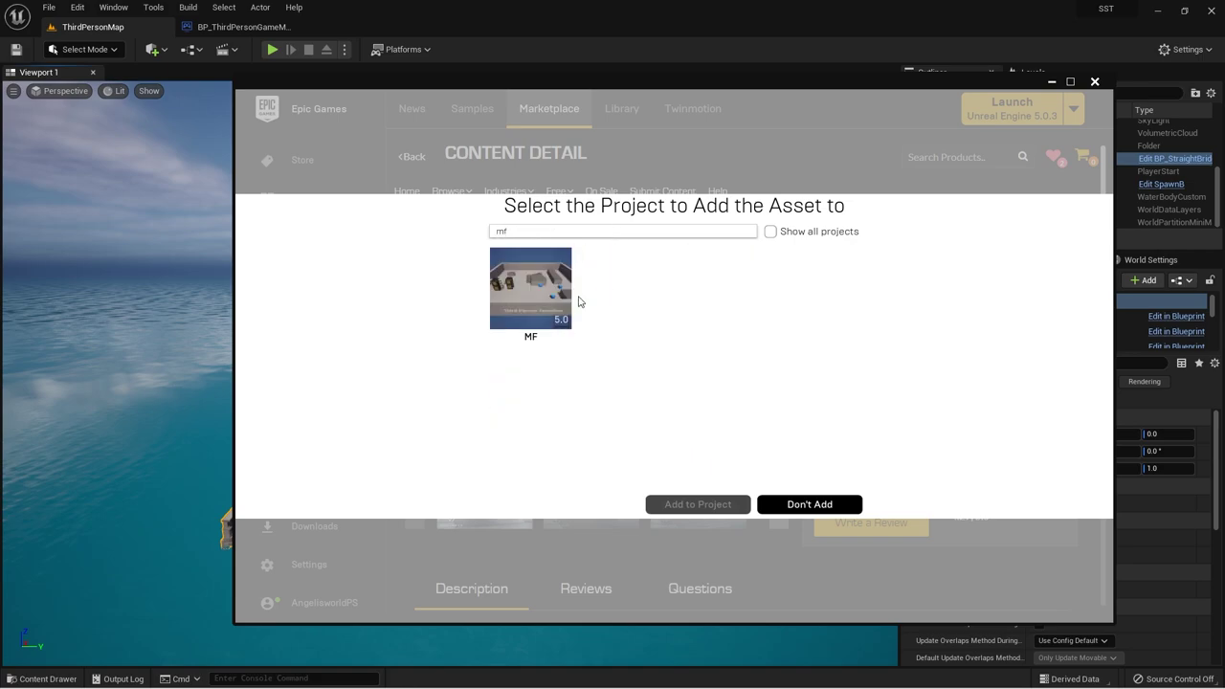
pyautogui.click(525, 289)
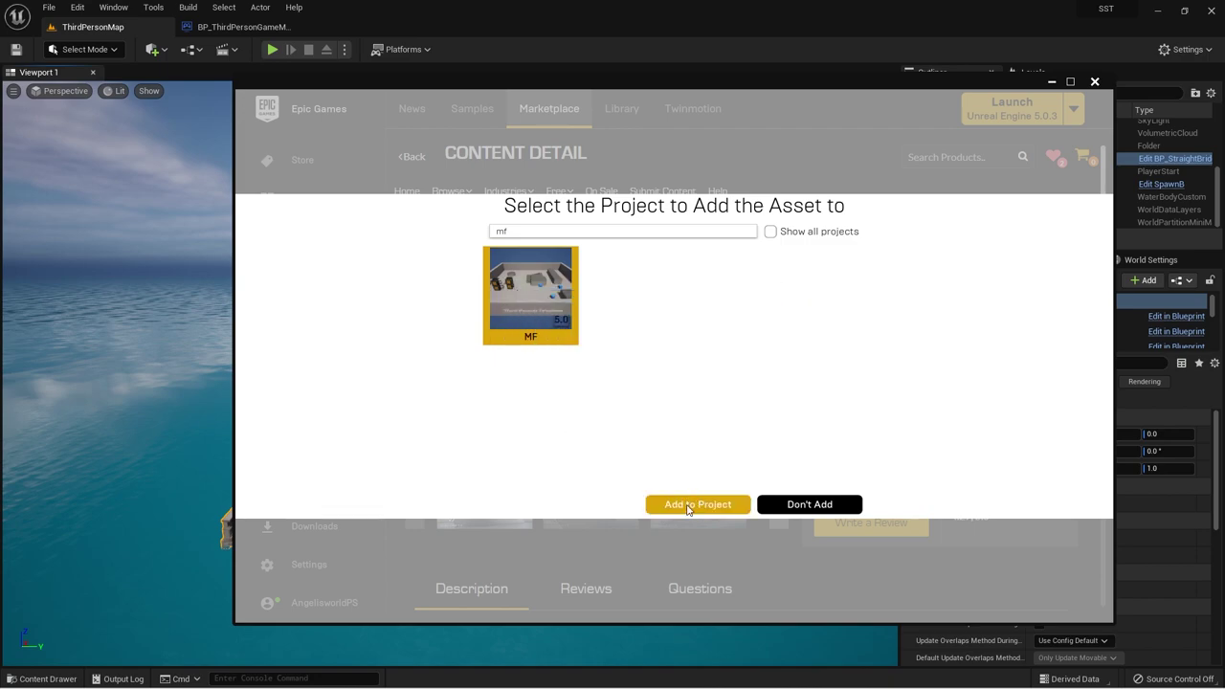
pyautogui.click(806, 510)
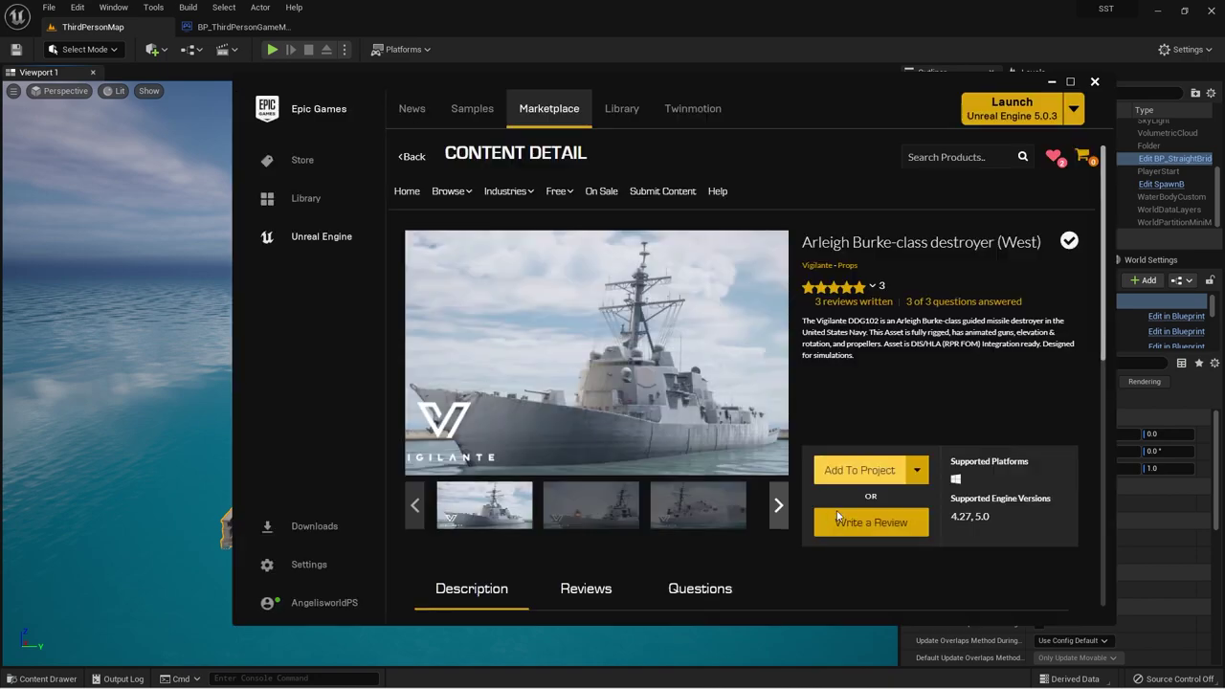
pyautogui.click(710, 6)
pyautogui.hotkey('alt', 'Tab')
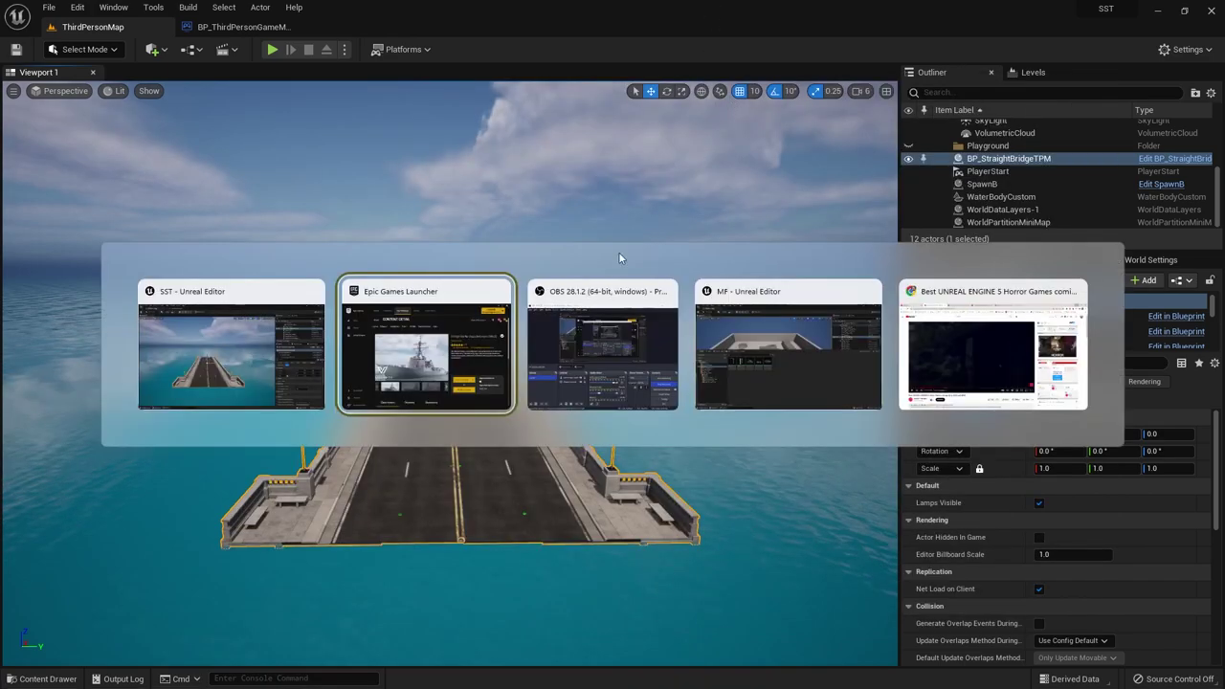
# - In the MF editor's Content Drawer, browse to VigilanteContent > Vehicles > West_Ship_DDG102
pyautogui.click(825, 370)
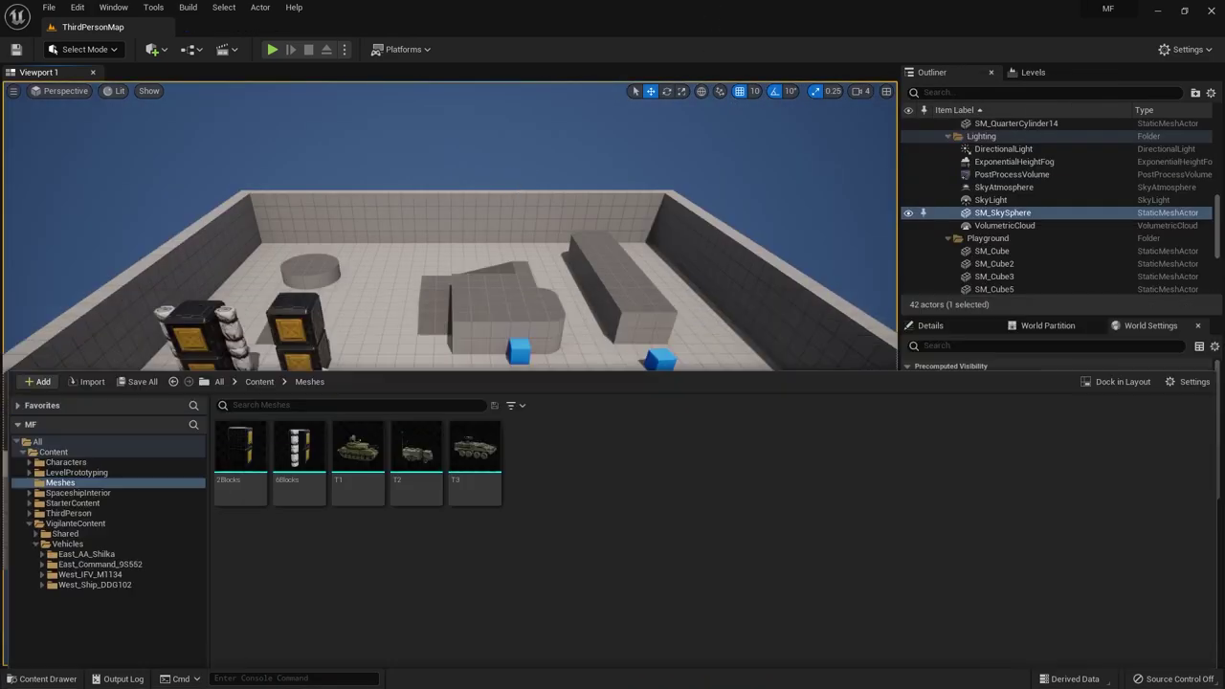
pyautogui.hotkey('ctrl', 'space')
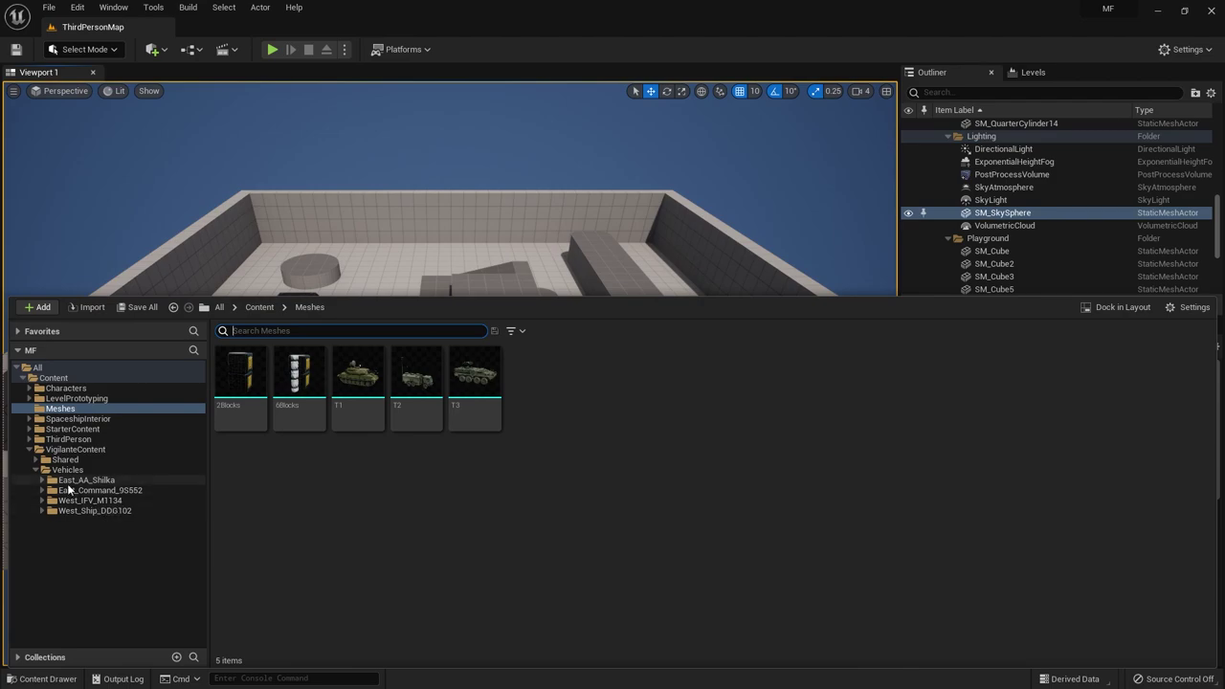
pyautogui.click(69, 481)
pyautogui.click(67, 470)
pyautogui.click(76, 449)
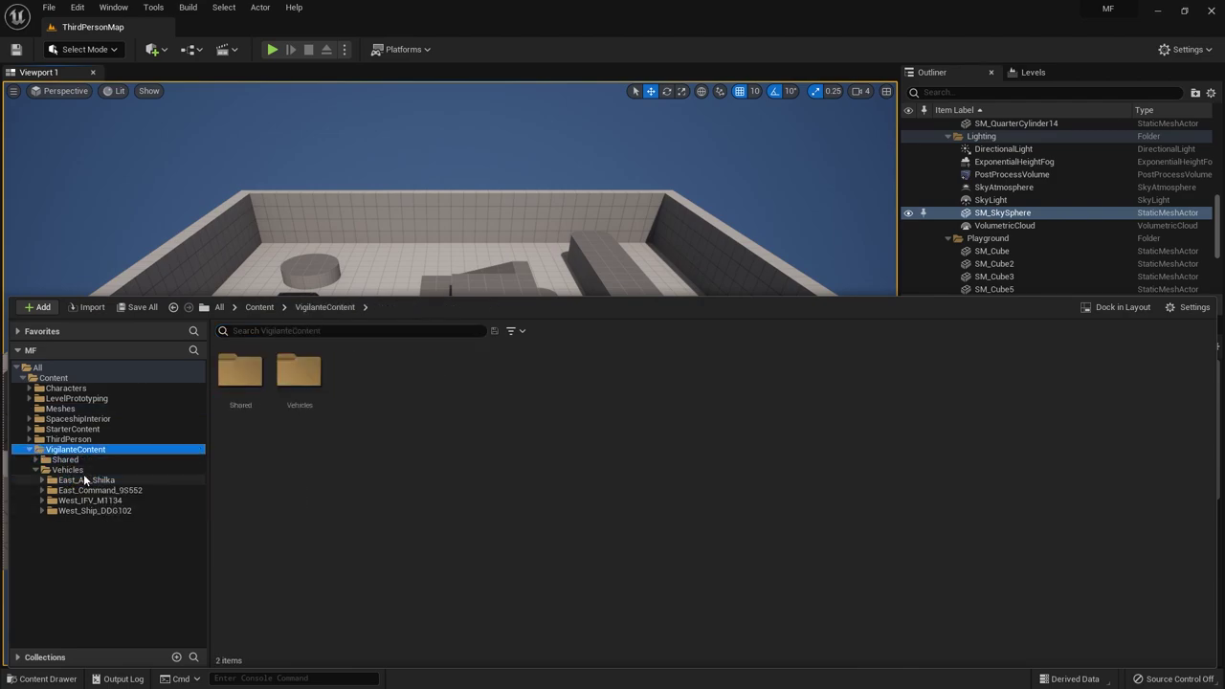
pyautogui.doubleClick(67, 470)
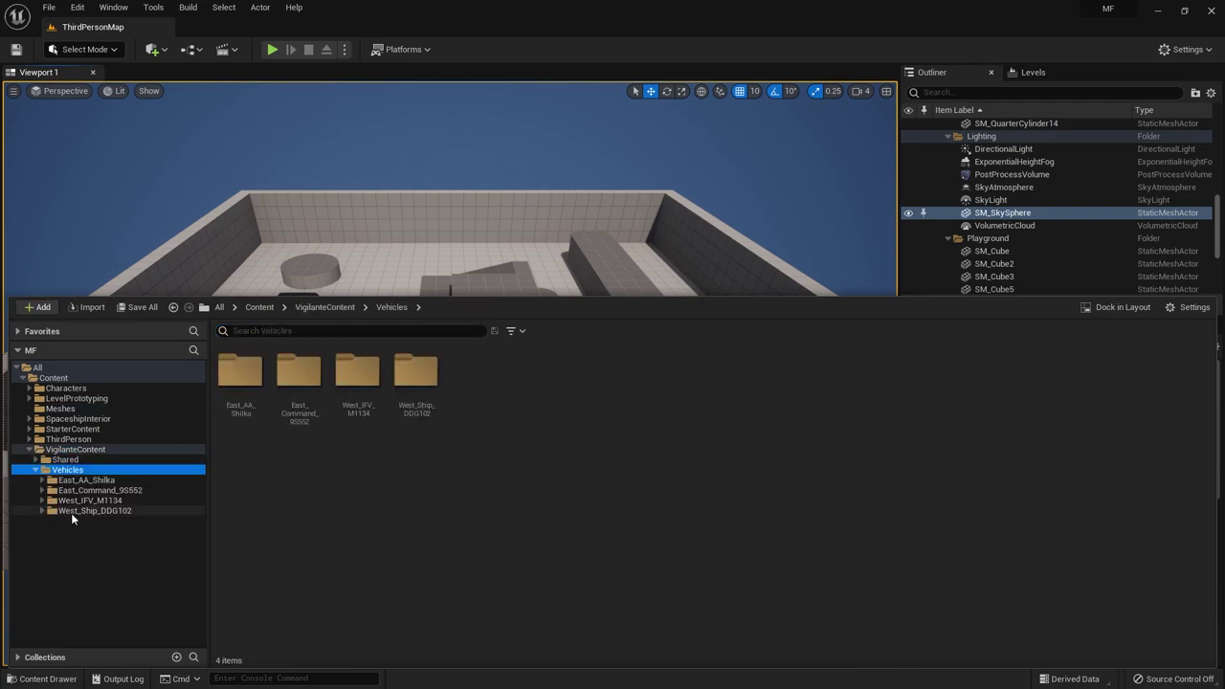
pyautogui.click(71, 511)
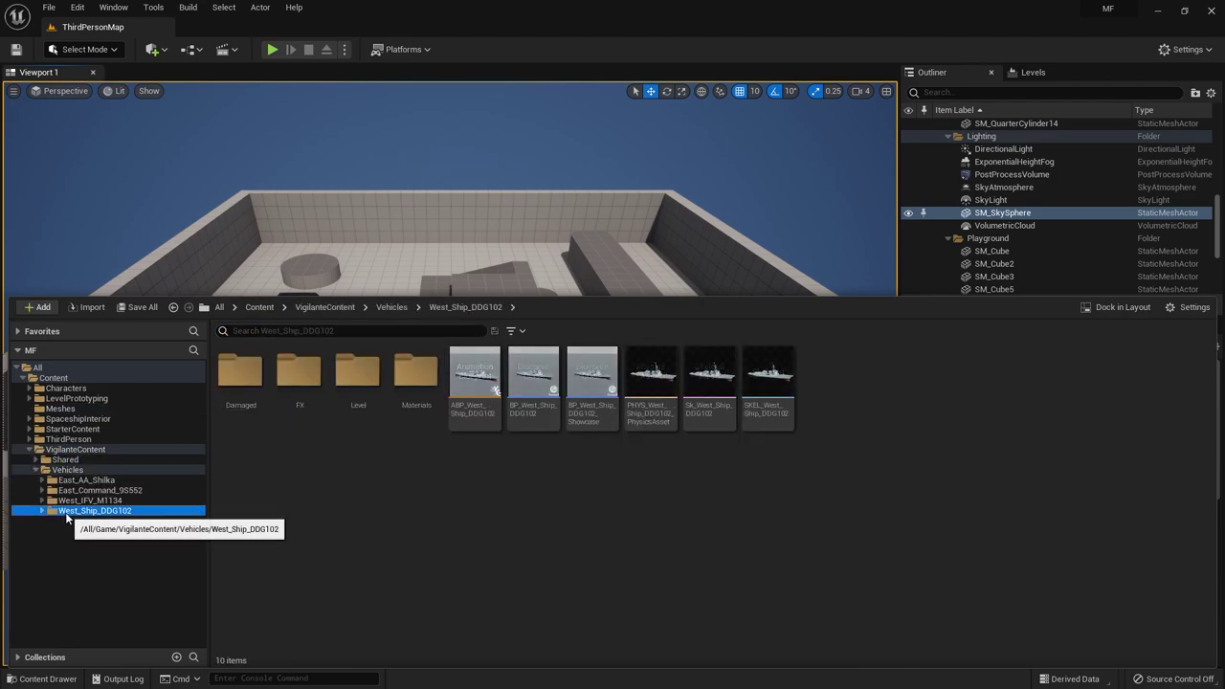
# - Convert Sk_West_Ship_DDG102 to a static mesh named Ship1 saved in Meshes
pyautogui.doubleClick(713, 377)
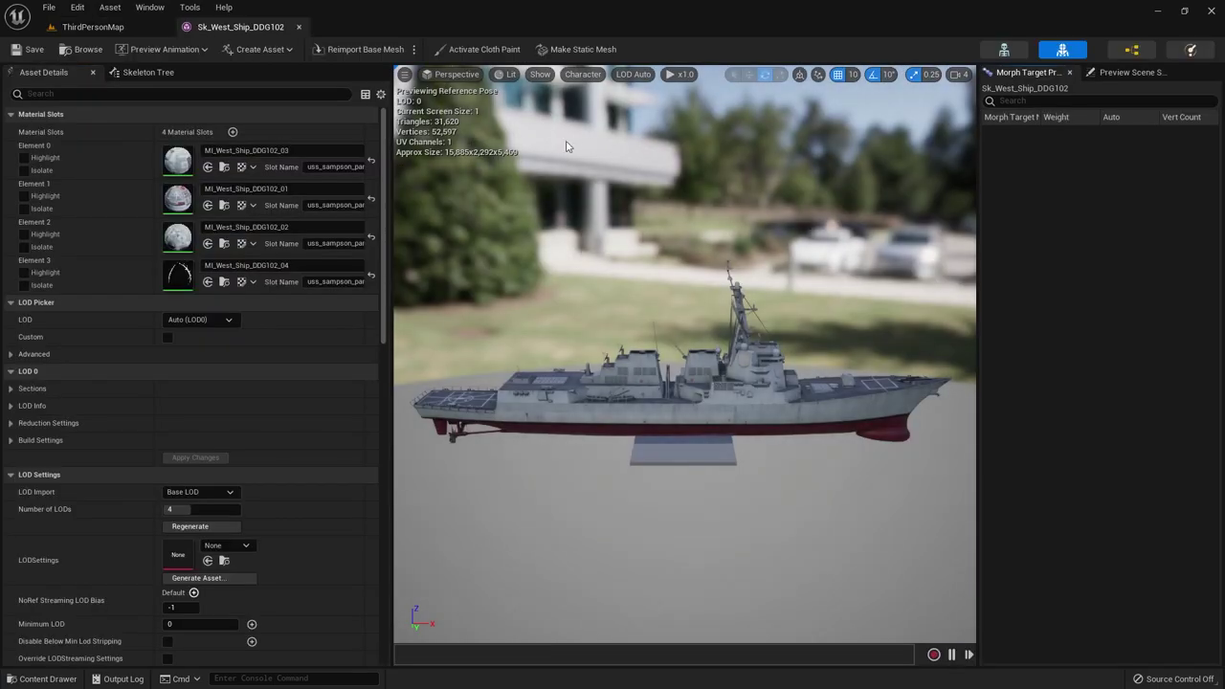
pyautogui.click(570, 49)
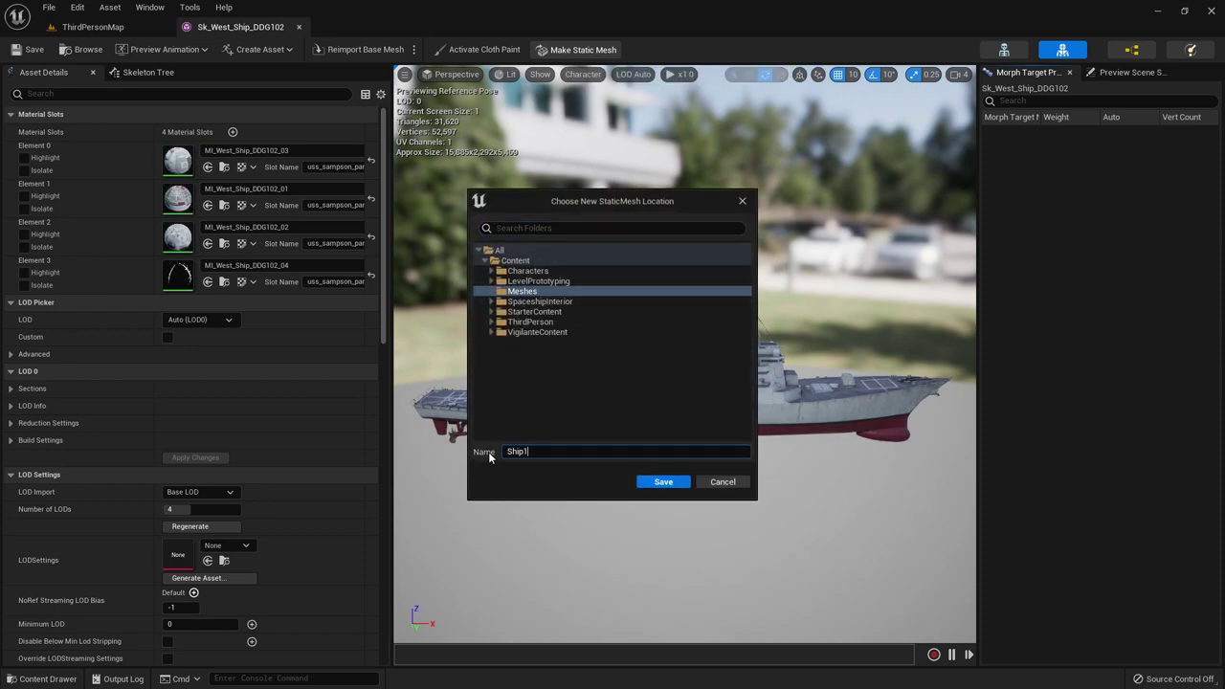
pyautogui.click(680, 484)
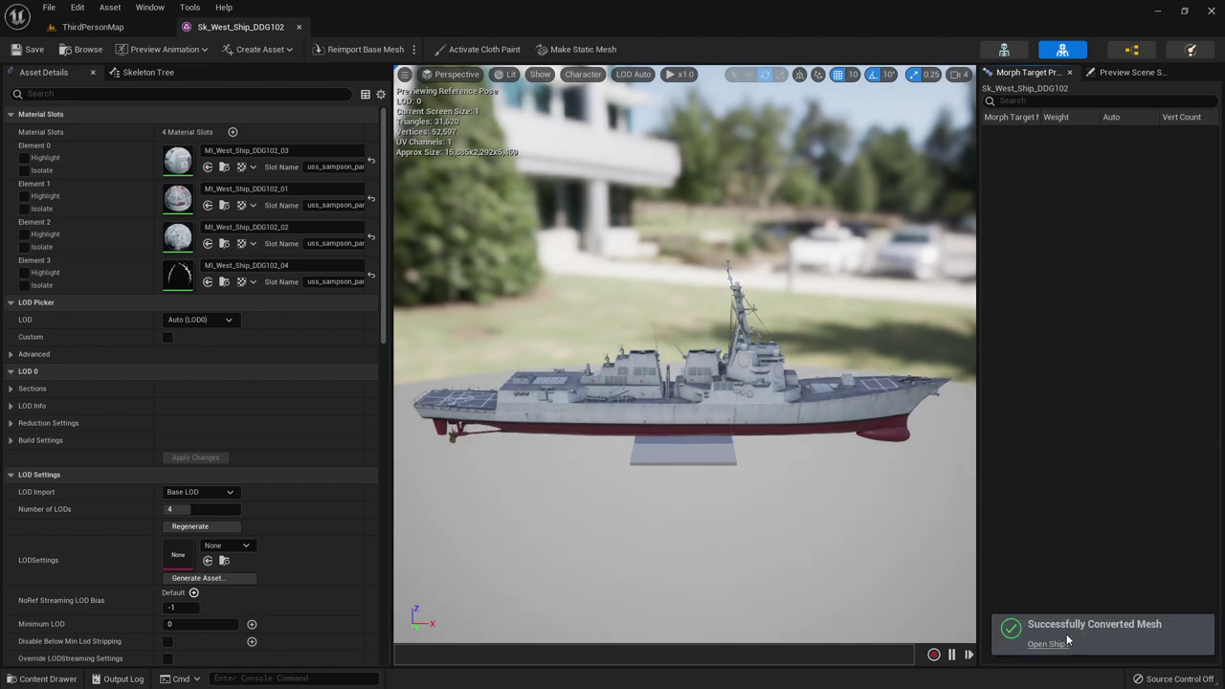
pyautogui.click(93, 26)
# - Open Ship1 from the Meshes folder, save it, and close its editor tab
pyautogui.hotkey('ctrl', 'space')
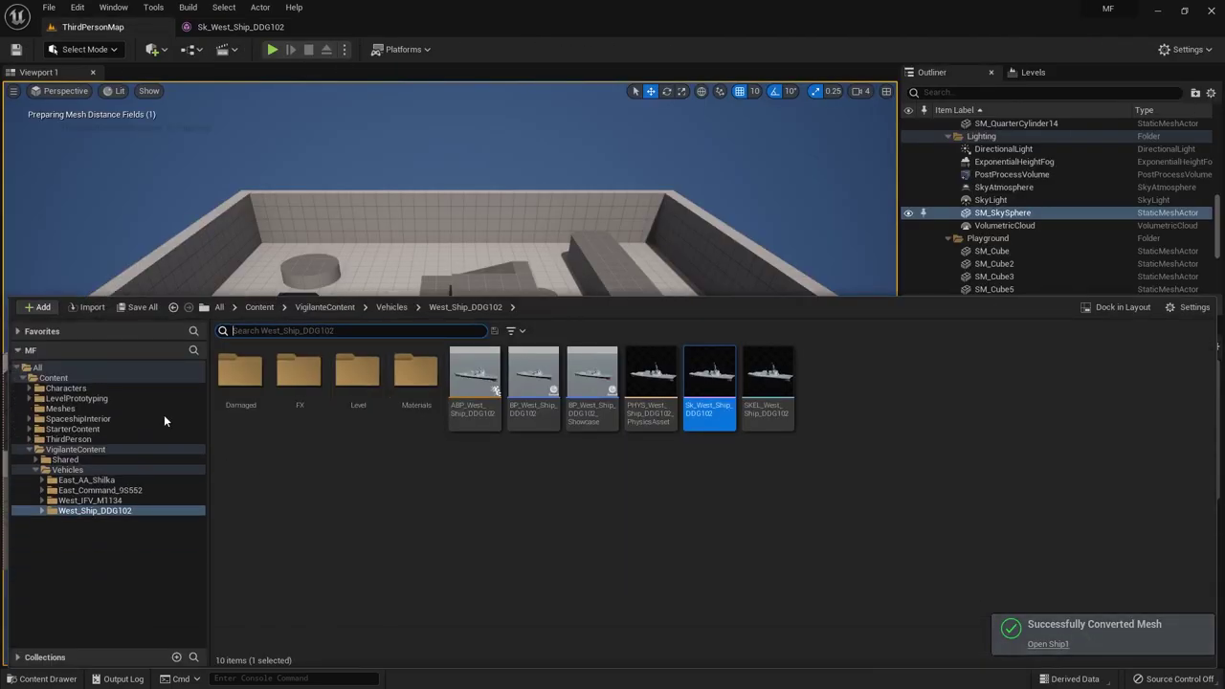
pyautogui.click(59, 408)
pyautogui.click(359, 375)
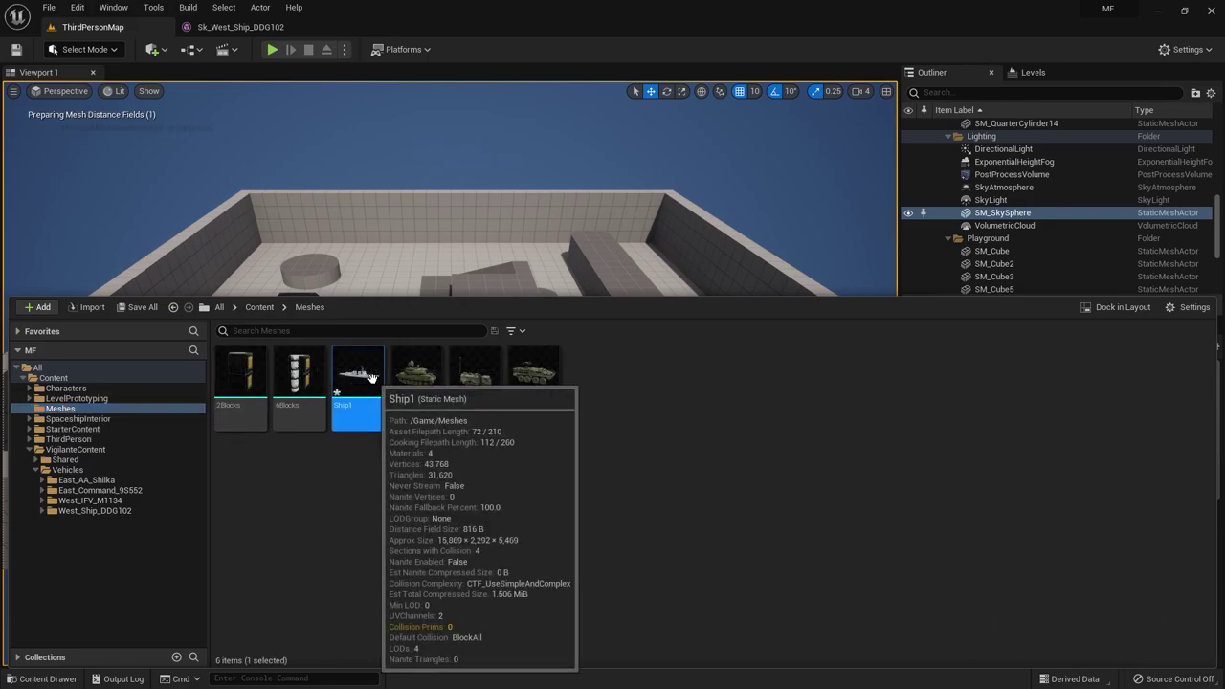
pyautogui.doubleClick(371, 378)
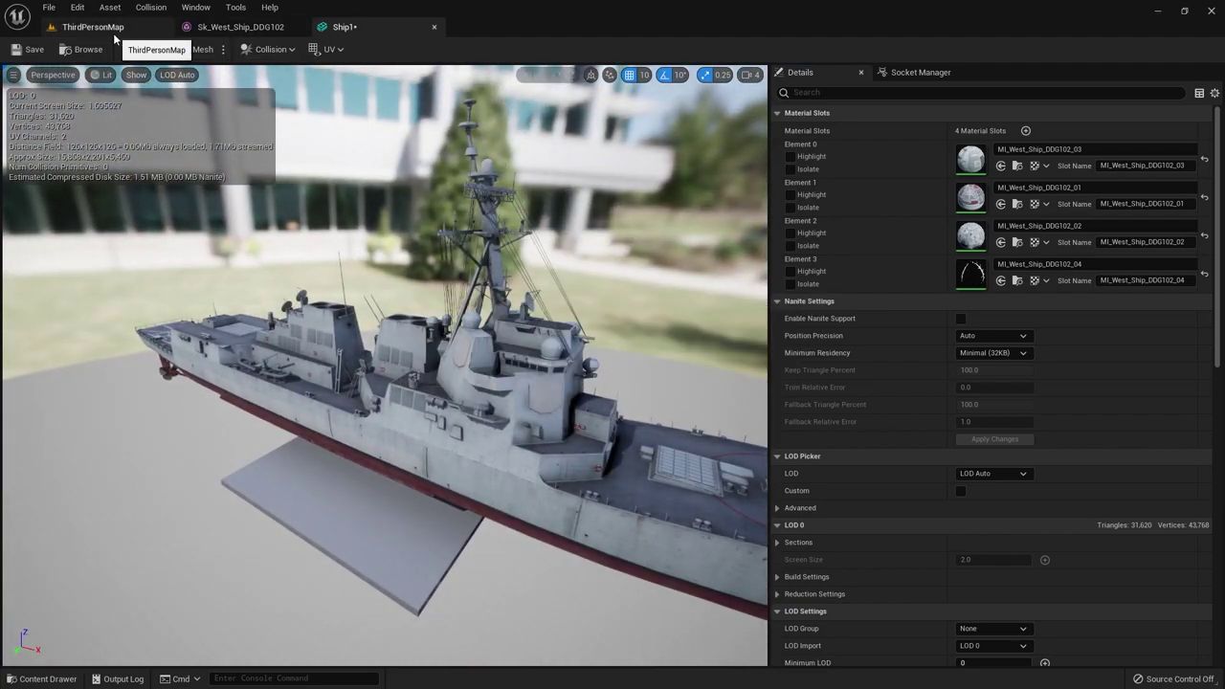
pyautogui.click(101, 27)
pyautogui.hotkey('ctrl', 'space')
pyautogui.rightClick(363, 375)
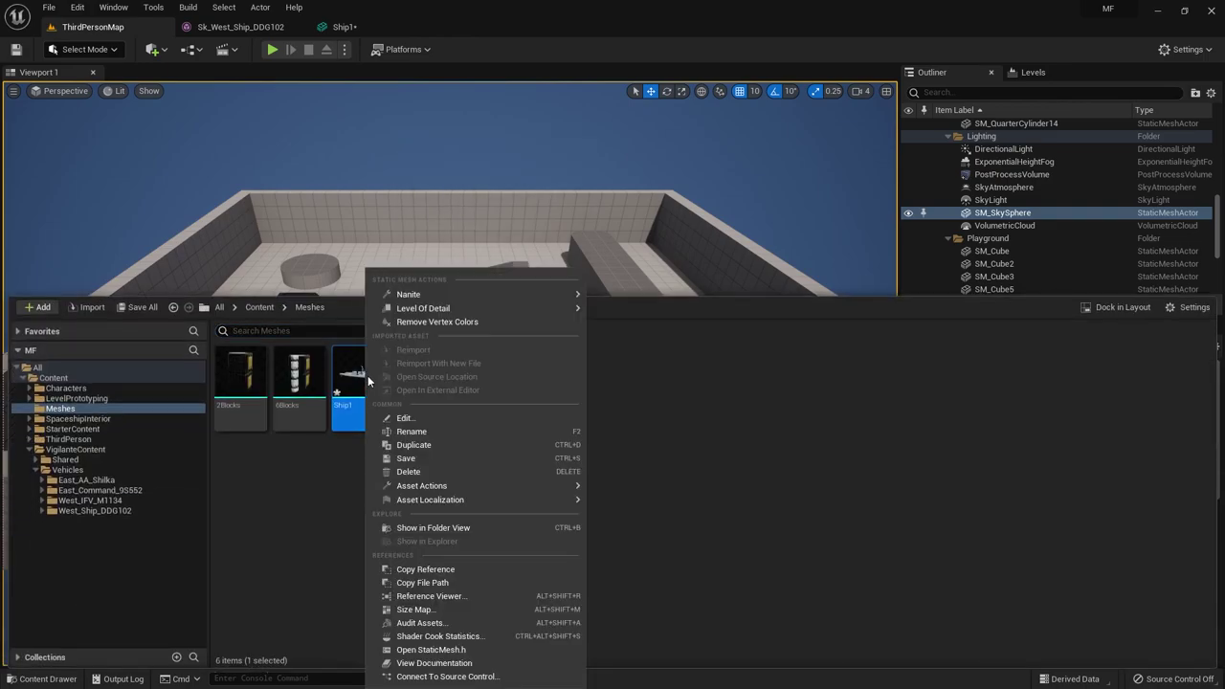
pyautogui.click(422, 463)
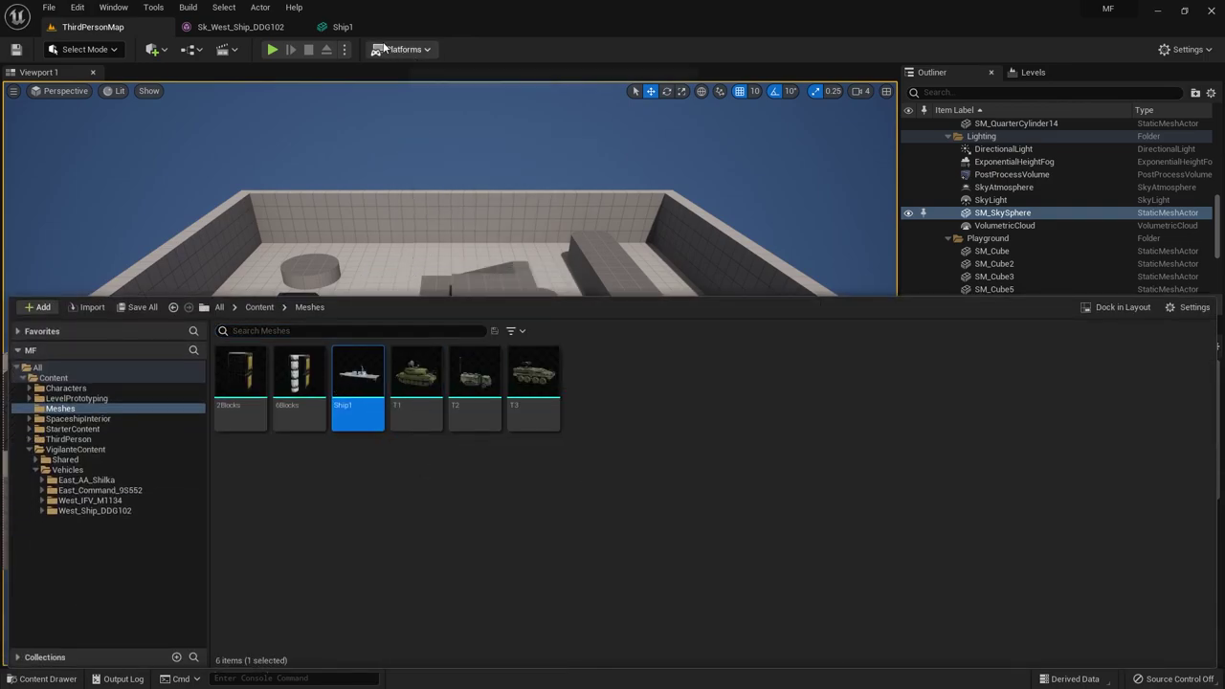
pyautogui.click(434, 27)
# - Start migrating Ship1 via Asset Actions > Migrate to view its asset report
pyautogui.hotkey('ctrl', 'space')
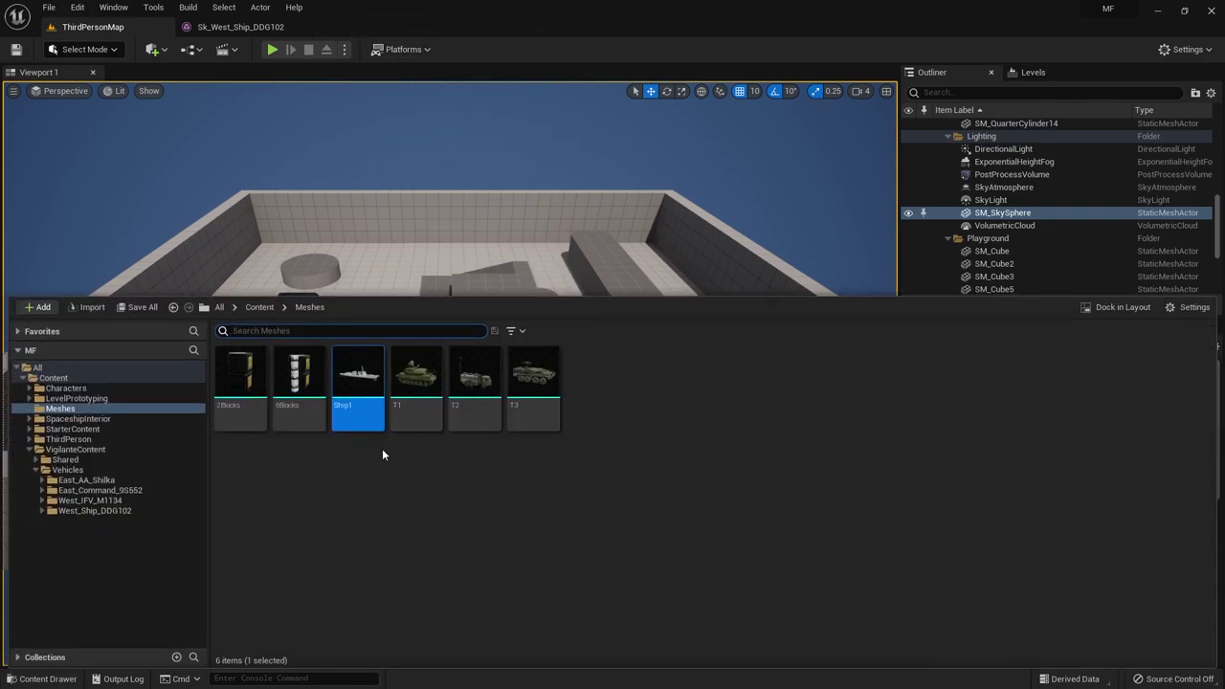
pyautogui.rightClick(371, 384)
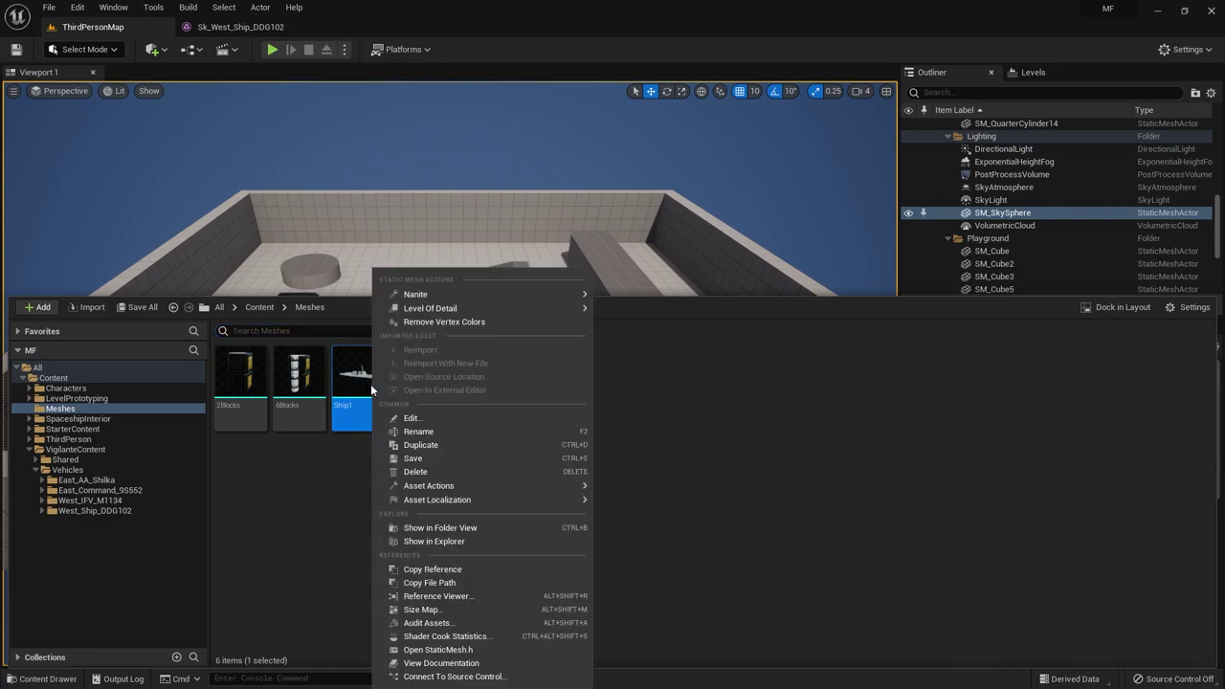
pyautogui.moveTo(456, 488)
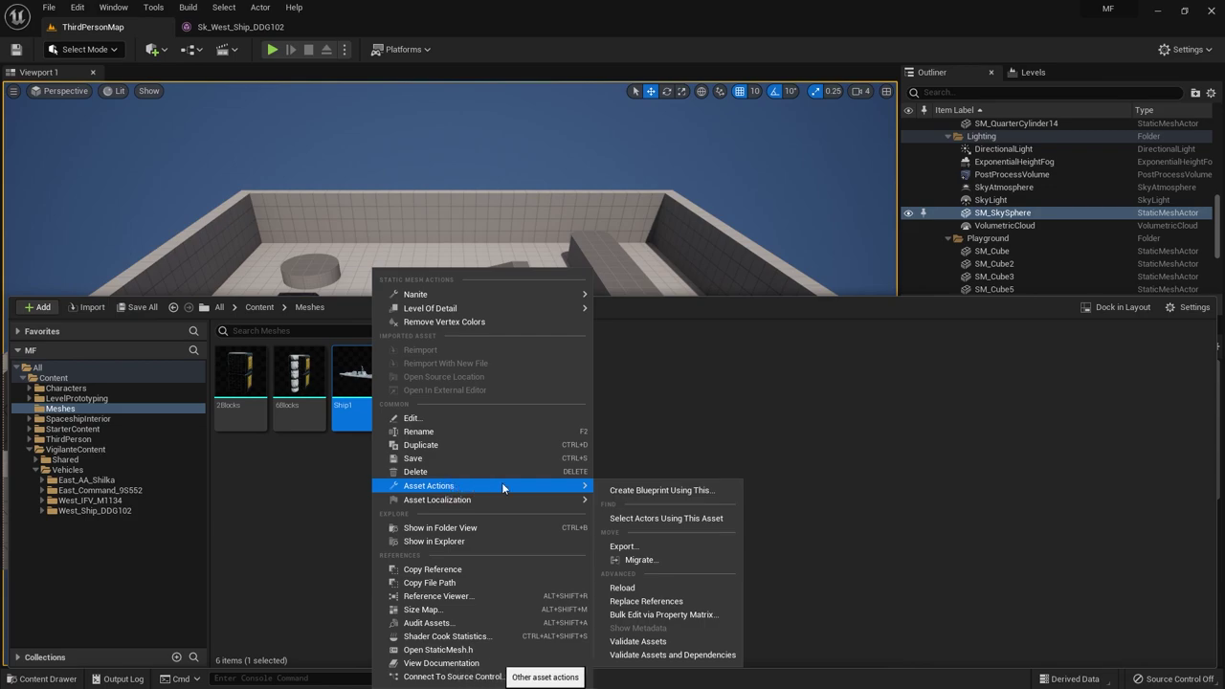
pyautogui.click(655, 562)
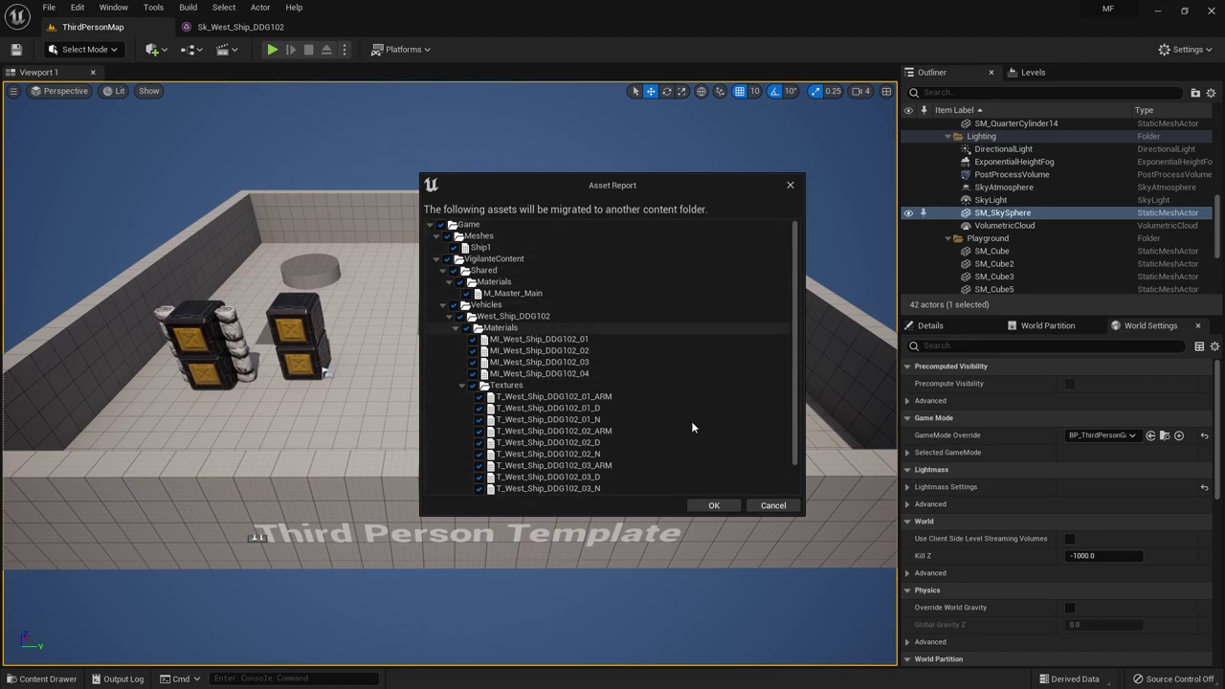
# - Migrate Ship1 and its assets into SST/Content, approving the overwrite, and bring up the SST editor
pyautogui.click(720, 505)
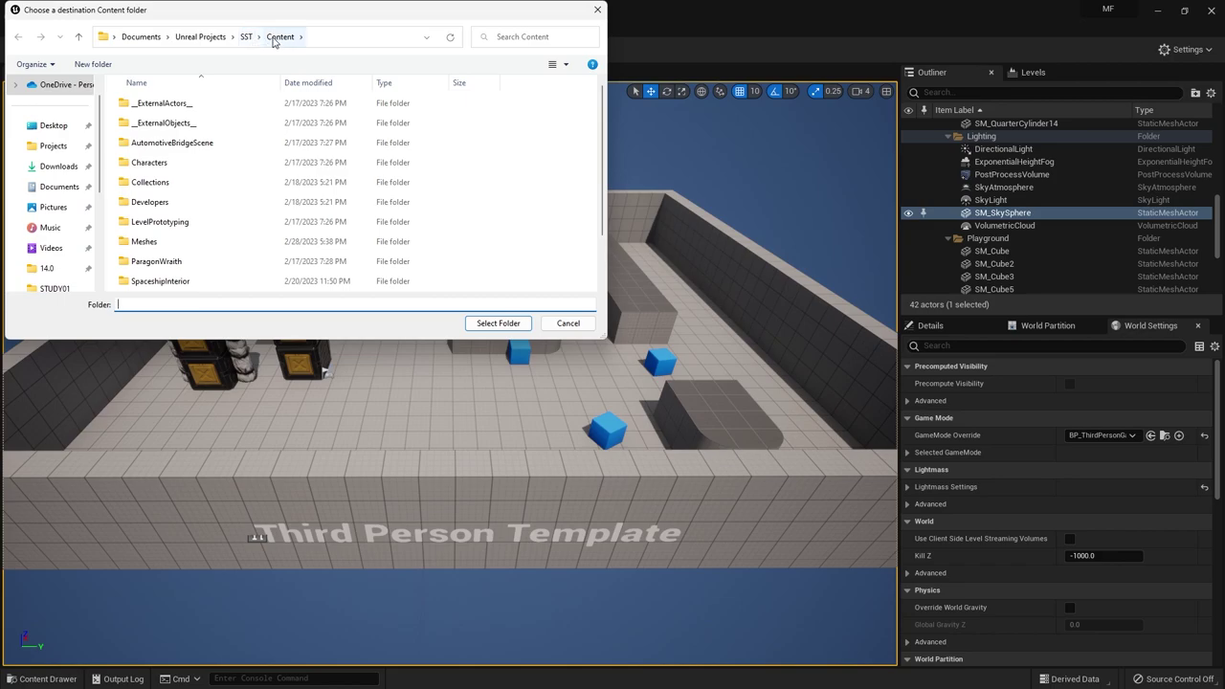
pyautogui.click(247, 37)
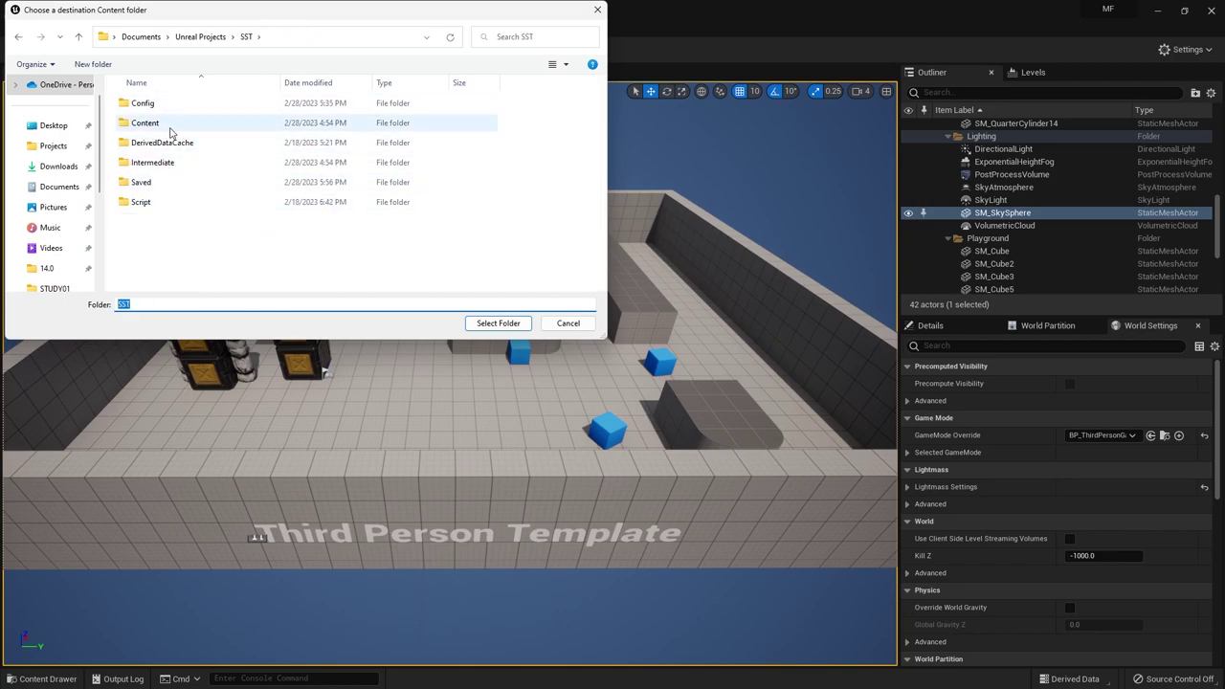
pyautogui.doubleClick(170, 132)
pyautogui.click(493, 324)
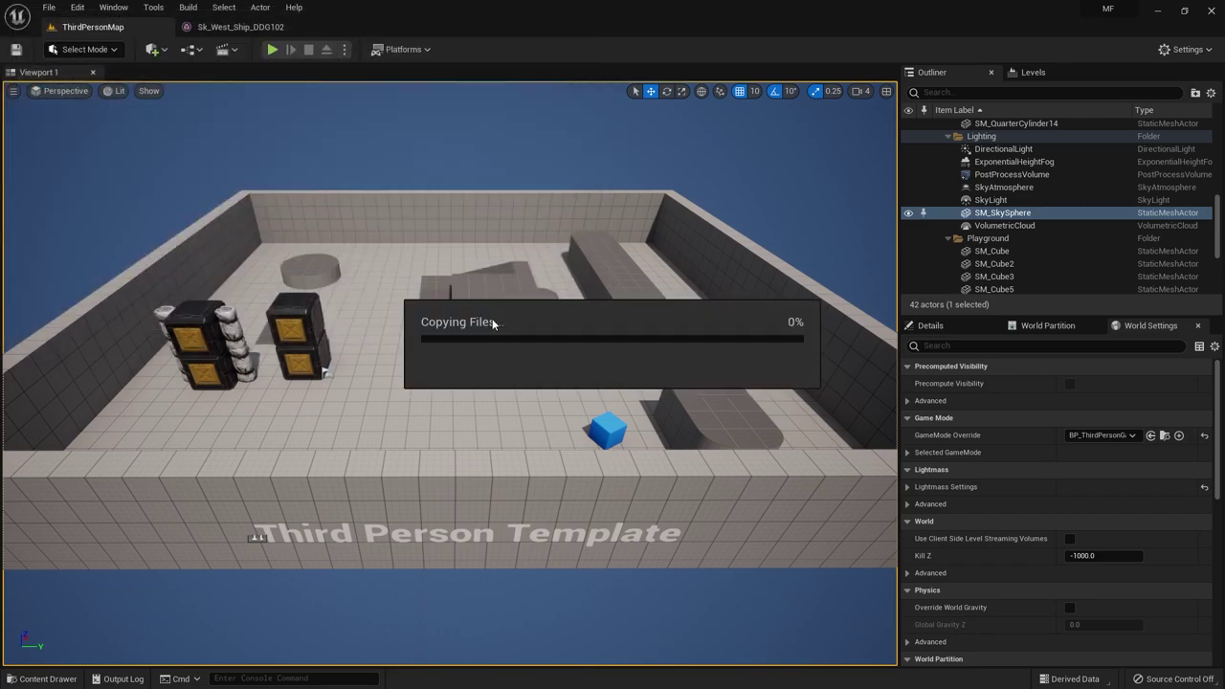
pyautogui.click(648, 384)
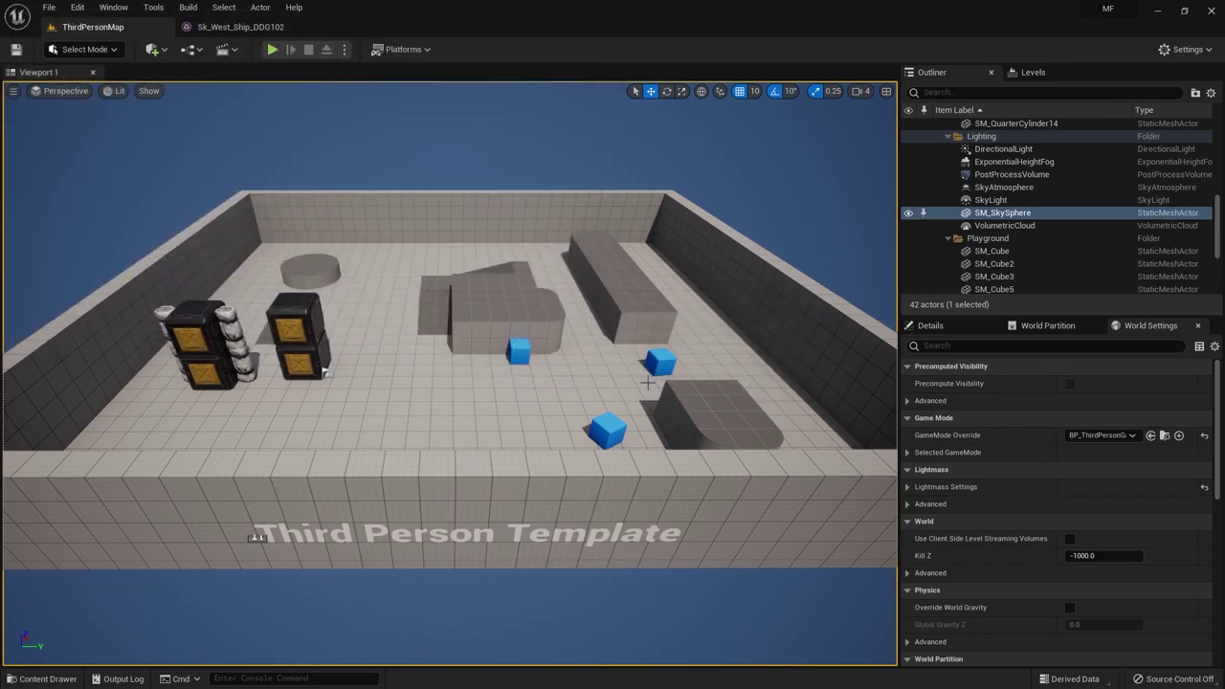
pyautogui.click(1158, 10)
pyautogui.hotkey('ctrl', 'space')
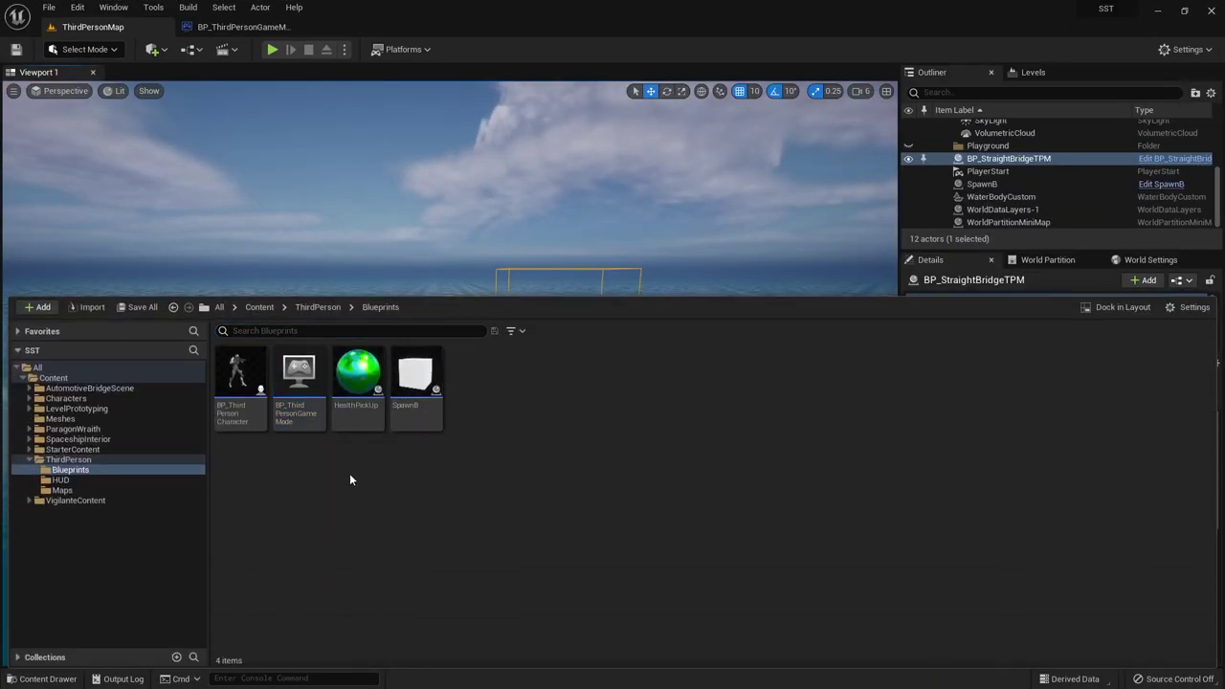
# - Open Ship1 from the Meshes folder and inspect its side in the mesh editor
pyautogui.click(57, 429)
pyautogui.click(59, 418)
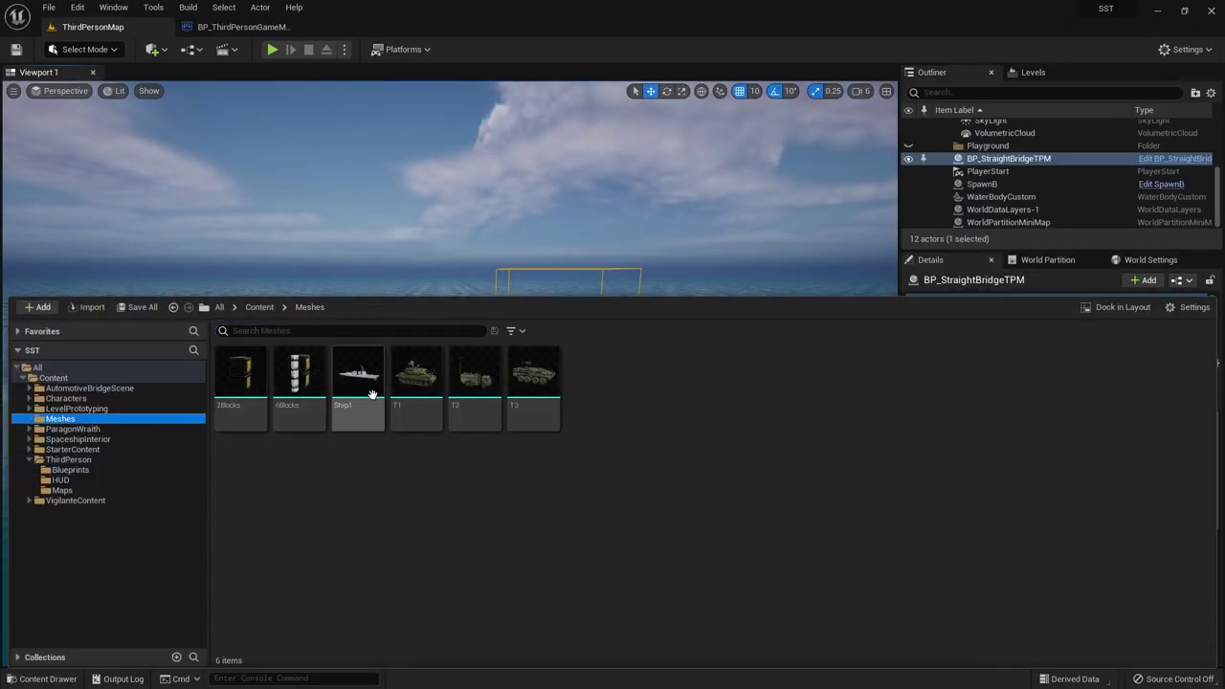
pyautogui.click(364, 373)
pyautogui.doubleClick(366, 358)
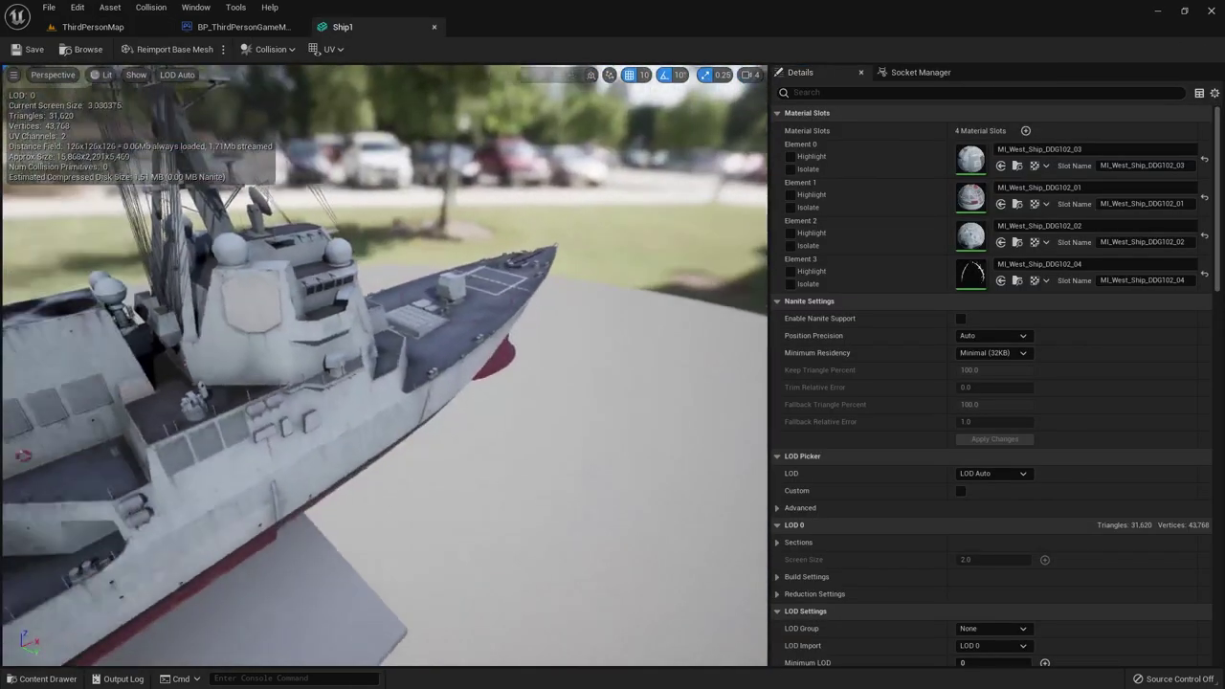
pyautogui.moveTo(383, 364); pyautogui.dragTo(239, 373)
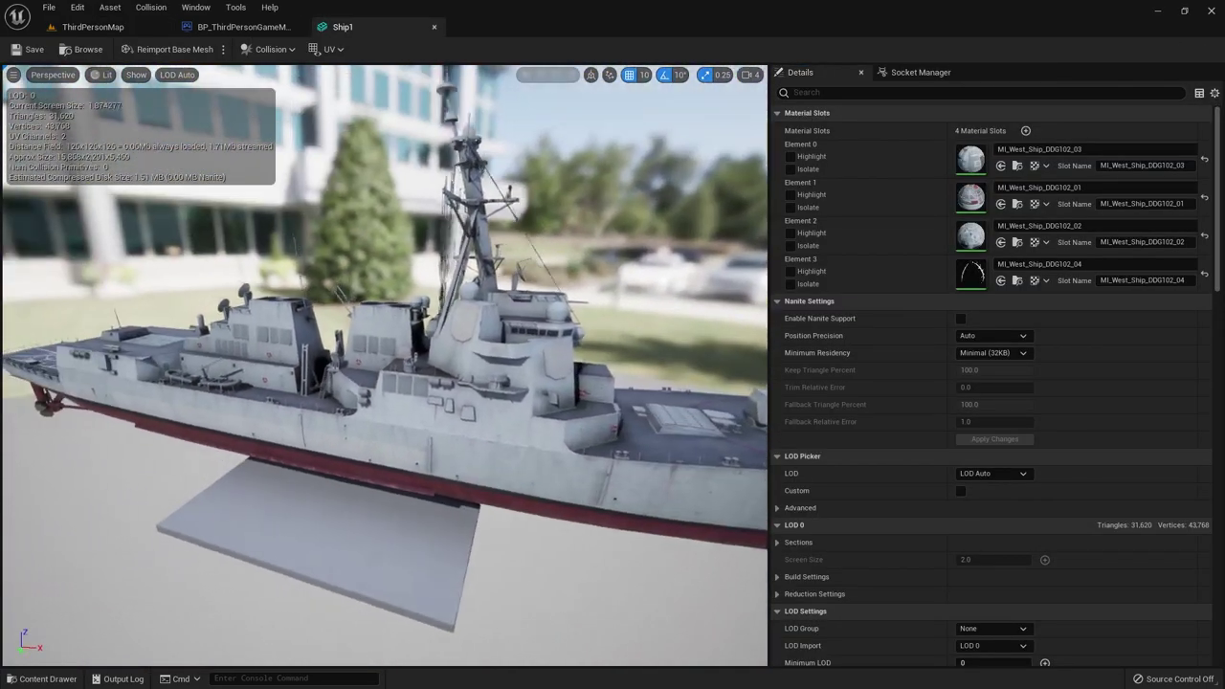
pyautogui.click(93, 27)
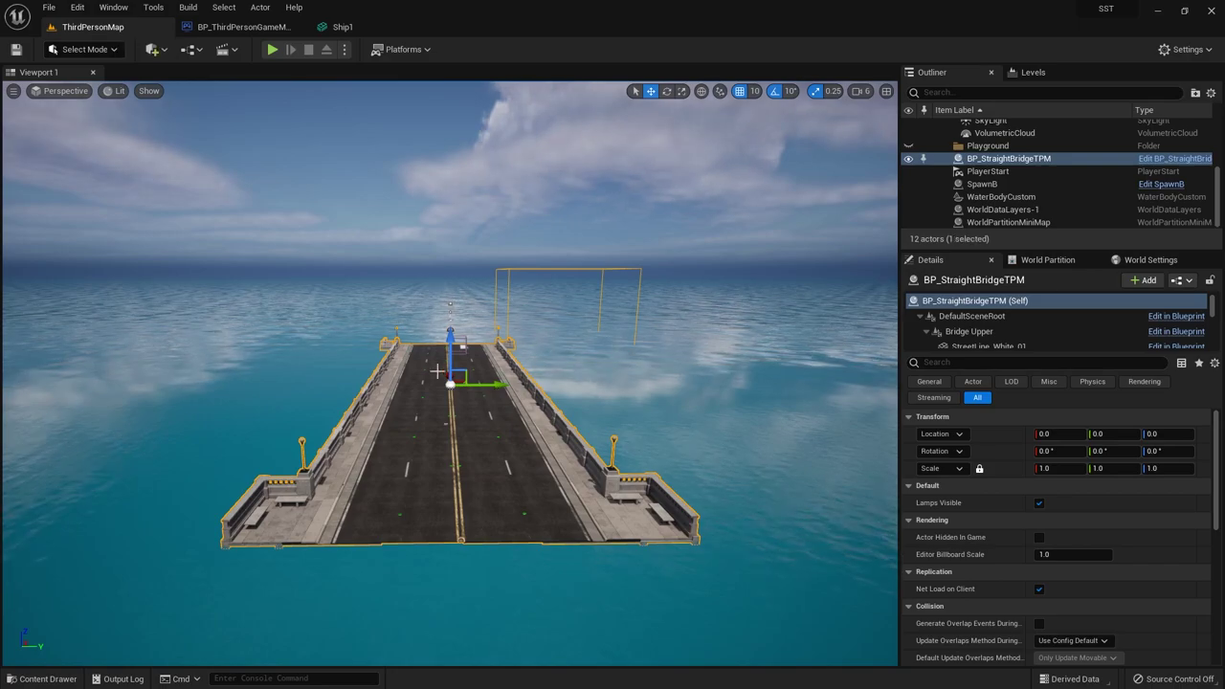
pyautogui.hotkey('ctrl', 'space')
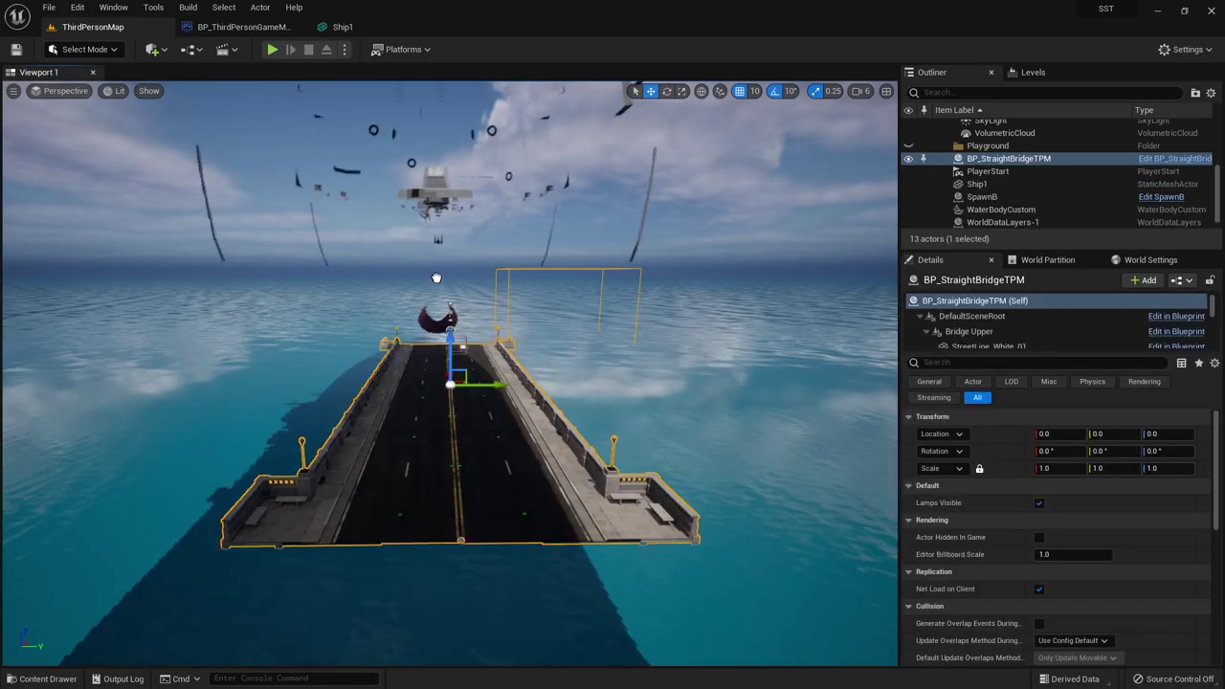
# - Place Ship1 on the water, turn it 180°, and slide it sideways from the bridge
pyautogui.moveTo(357, 378); pyautogui.dragTo(437, 368)
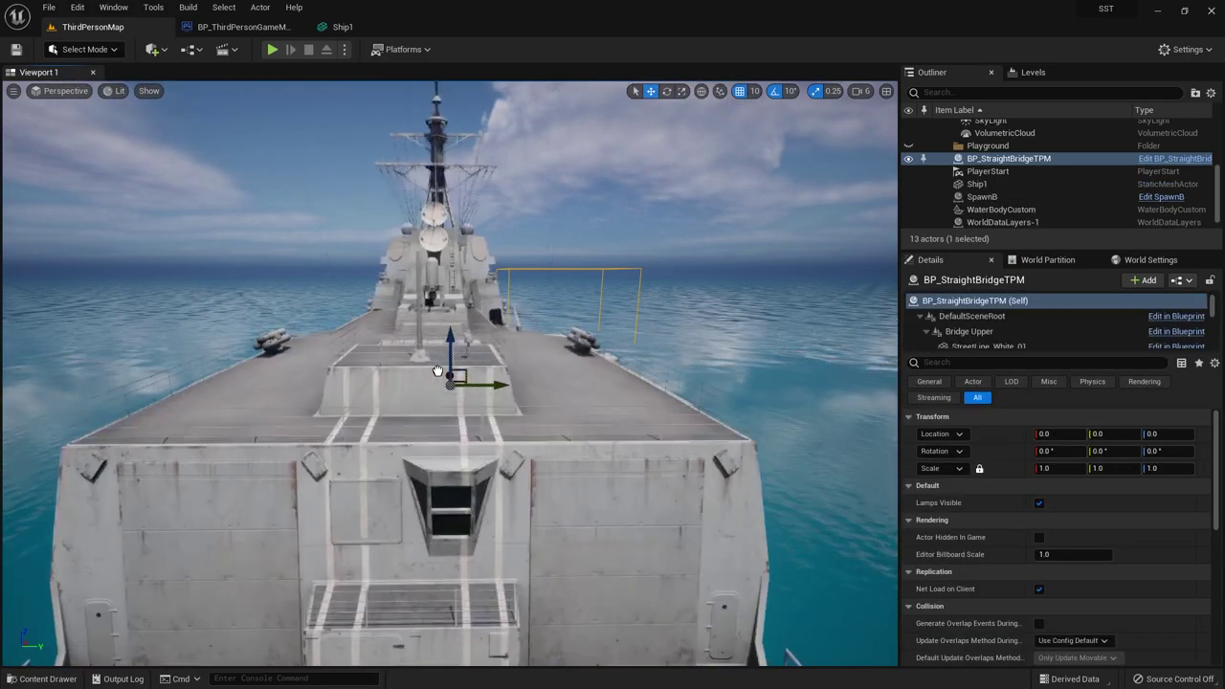
pyautogui.moveTo(479, 382); pyautogui.dragTo(412, 376, button='right')
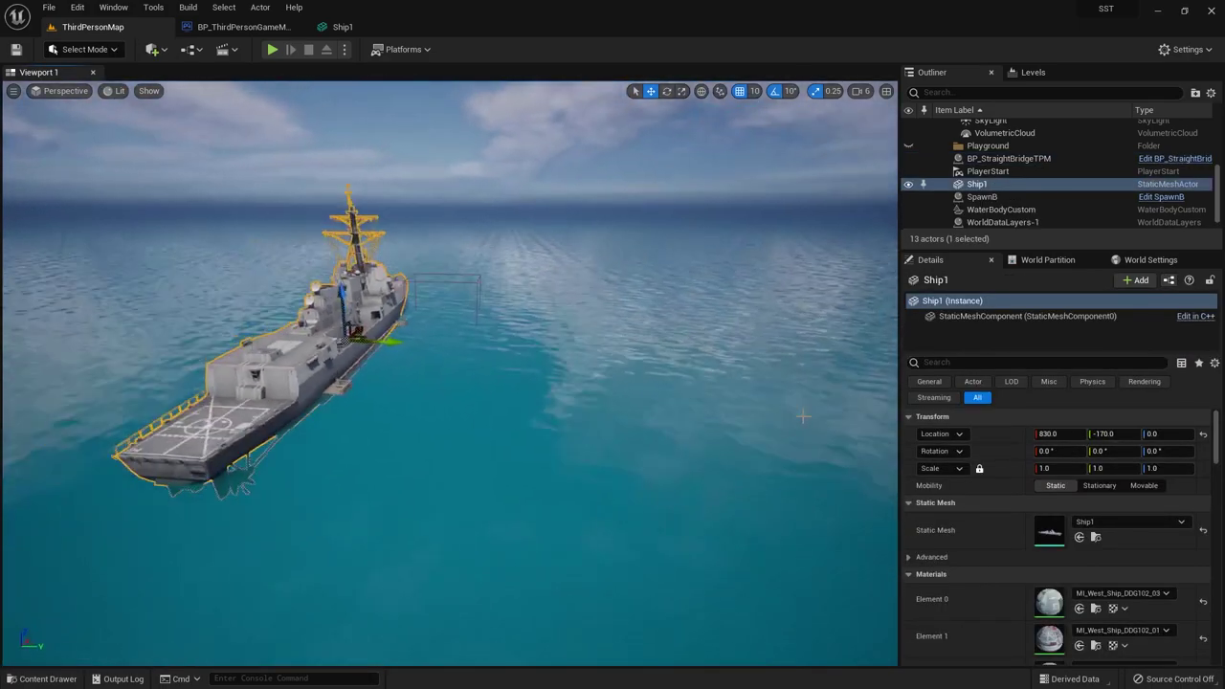
pyautogui.press('e')
pyautogui.moveTo(394, 352); pyautogui.dragTo(510, 319)
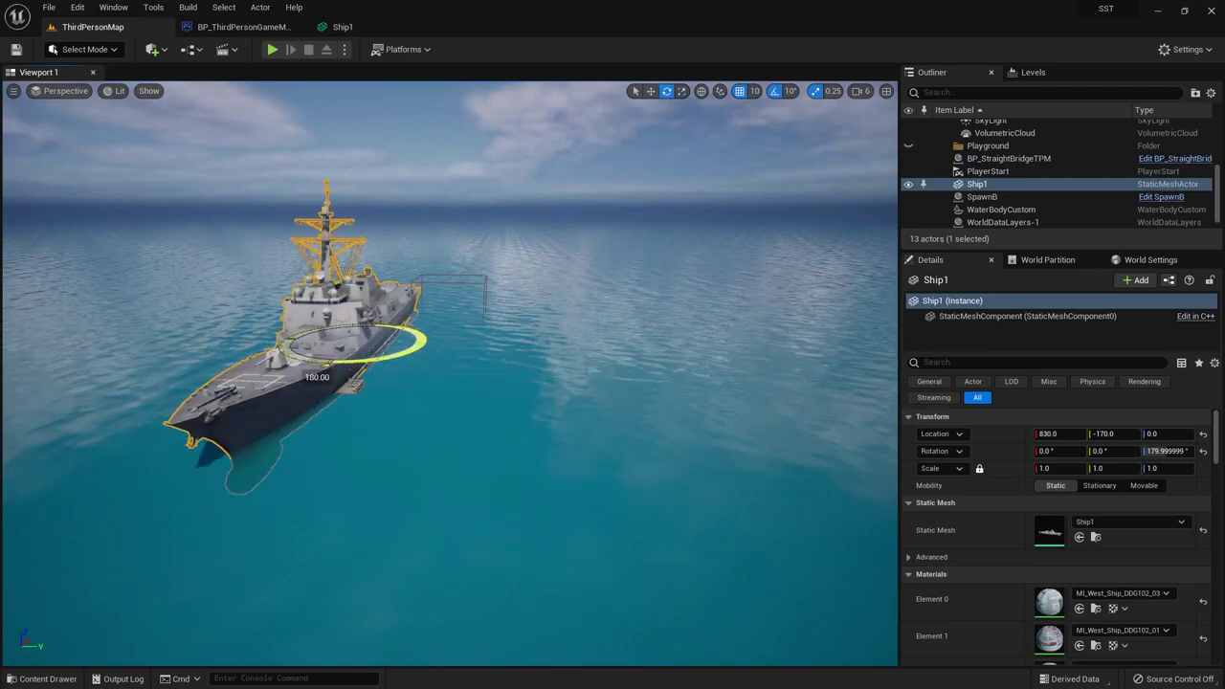
pyautogui.press('w')
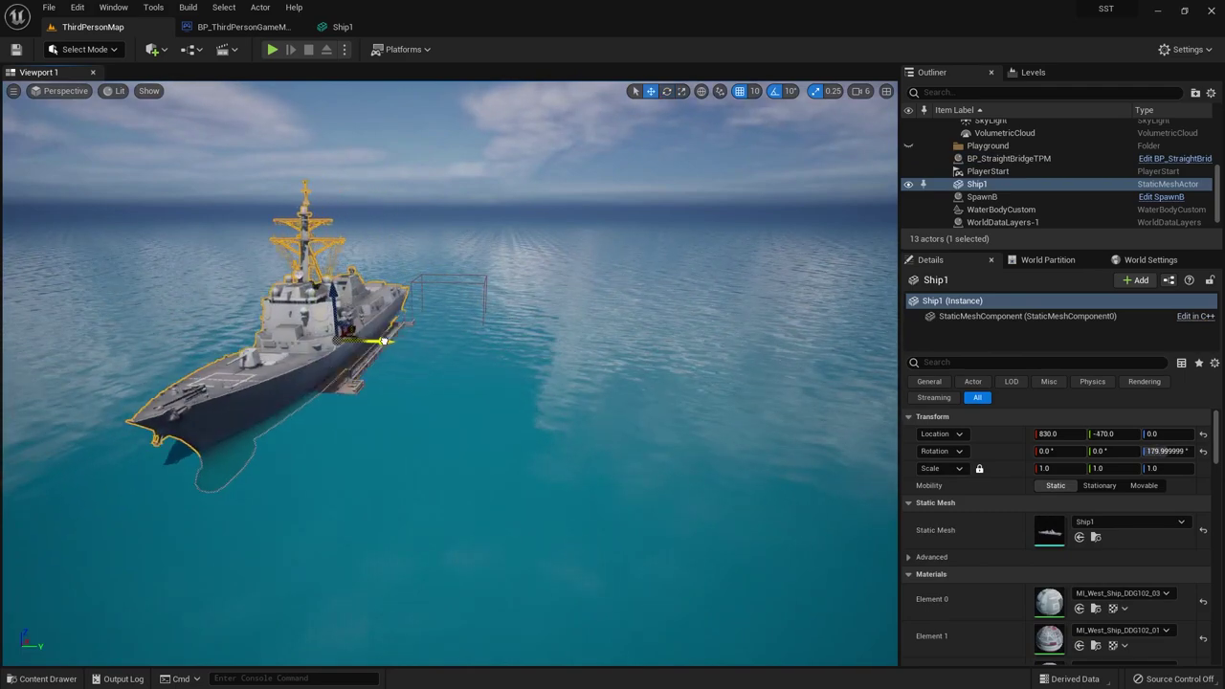
pyautogui.moveTo(407, 339)
pyautogui.mouseDown()
pyautogui.moveTo(320, 337)
pyautogui.moveTo(314, 392)
pyautogui.moveTo(309, 378)
pyautogui.moveTo(502, 258)
pyautogui.moveTo(574, 196)
pyautogui.mouseUp()
# - Move Ship2 to the far side of the bridge and play-test the level
pyautogui.click(278, 364)
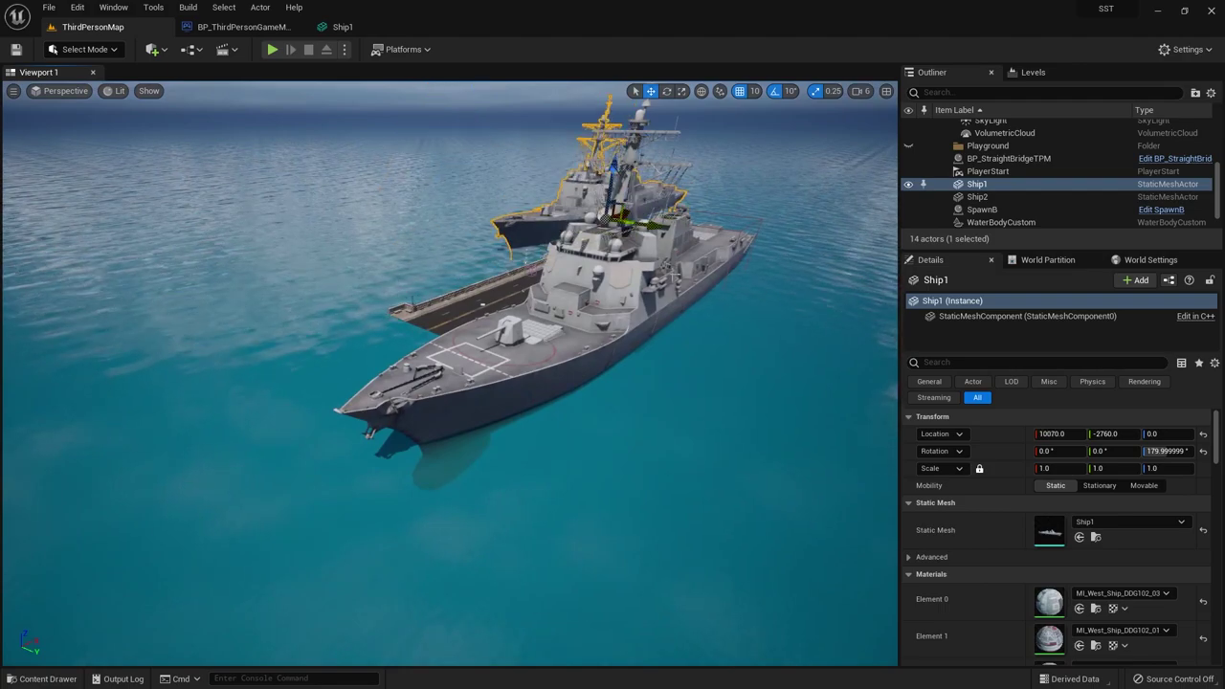
pyautogui.click(631, 287)
pyautogui.moveTo(653, 292); pyautogui.dragTo(738, 250)
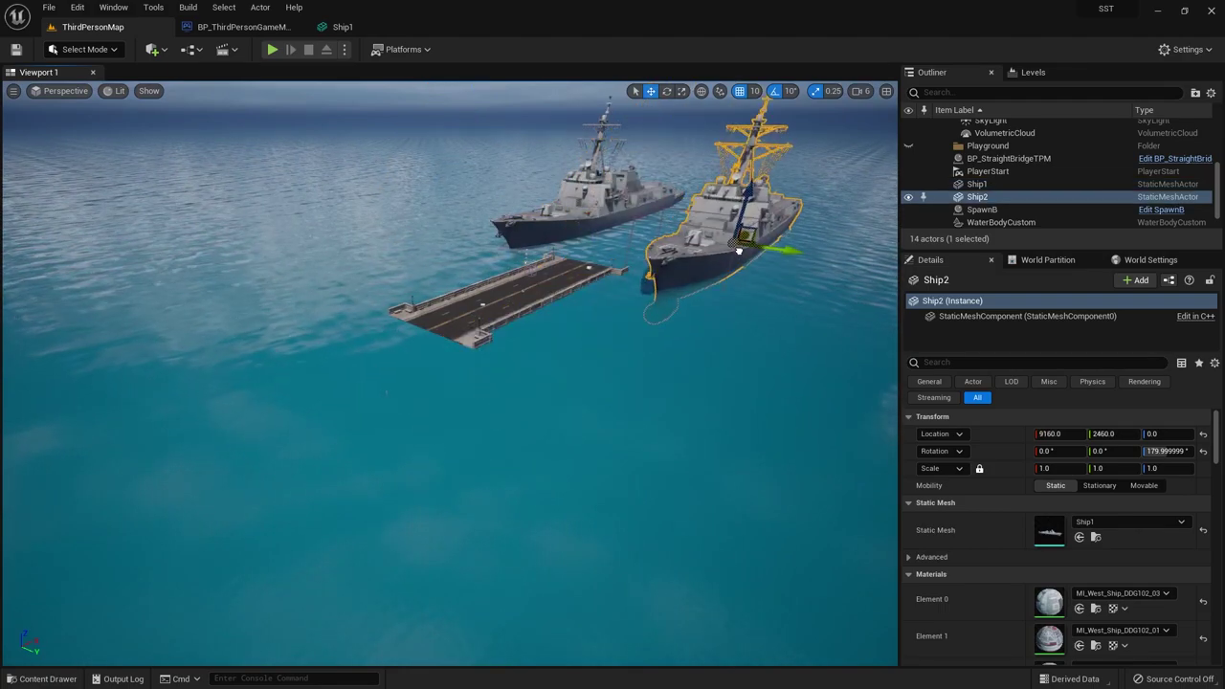
pyautogui.click(272, 49)
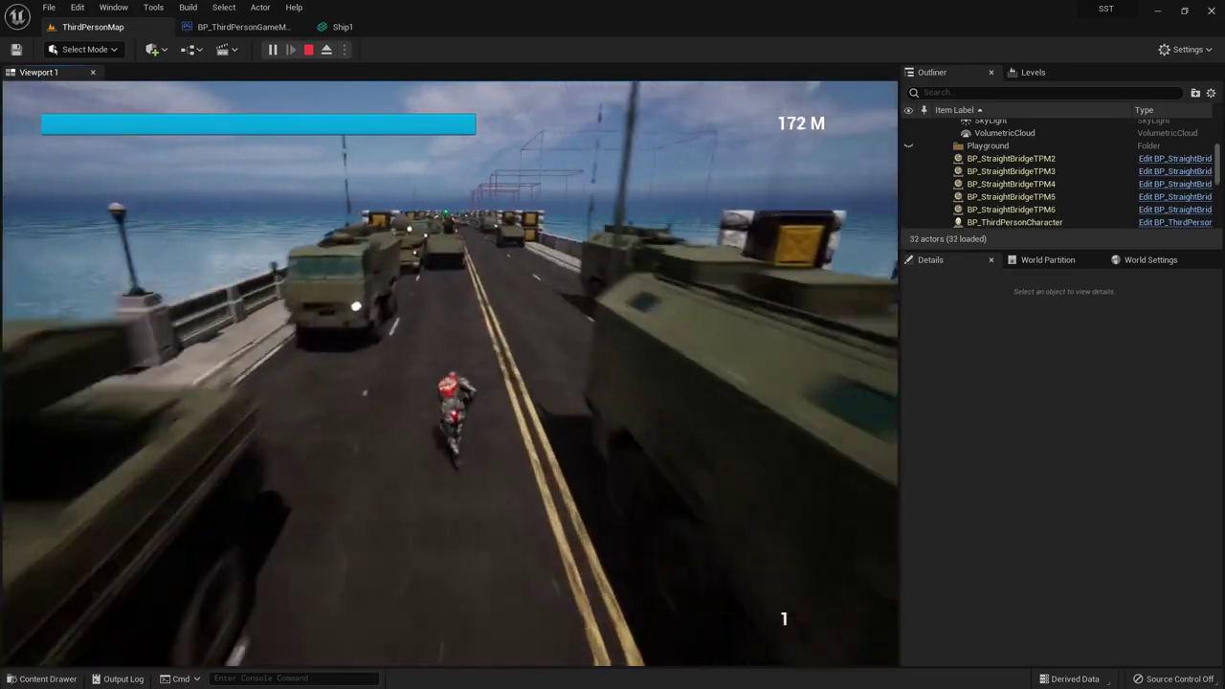
pyautogui.press('Escape')
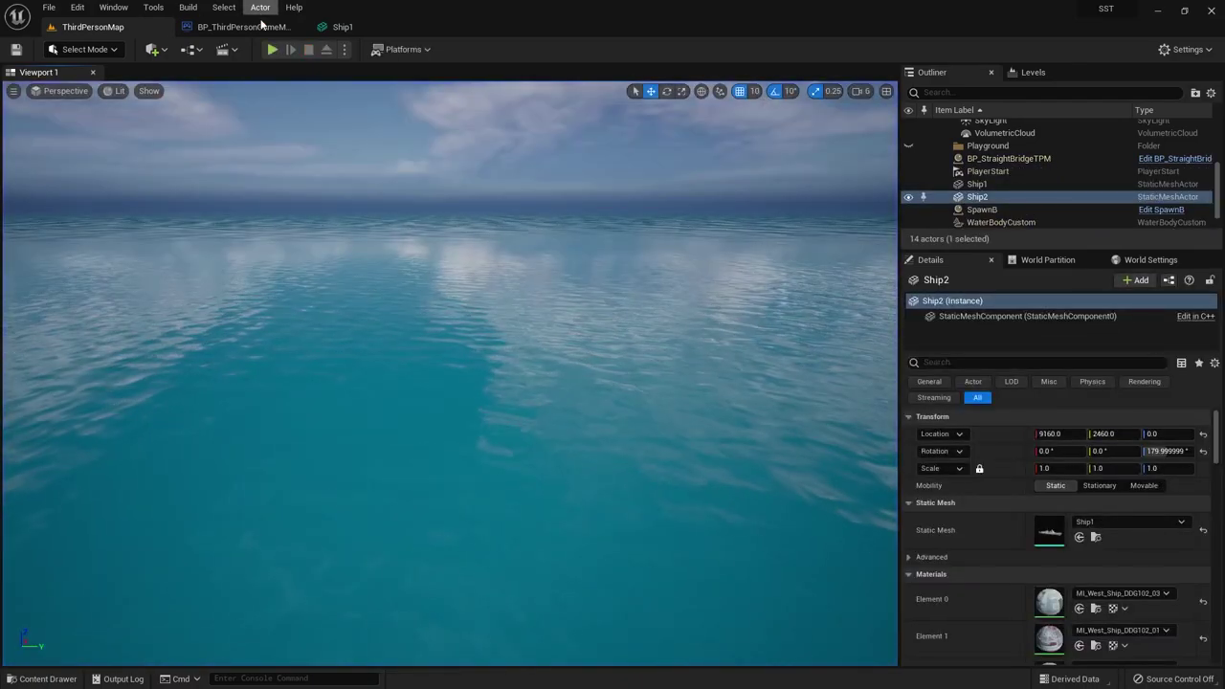
# - Frame both ships and the bridge from water level, then bring up the Meshes folder in the Content Drawer
pyautogui.moveTo(393, 195); pyautogui.dragTo(393, 194, button='right')
pyautogui.moveTo(449, 373); pyautogui.dragTo(450, 373, button='right')
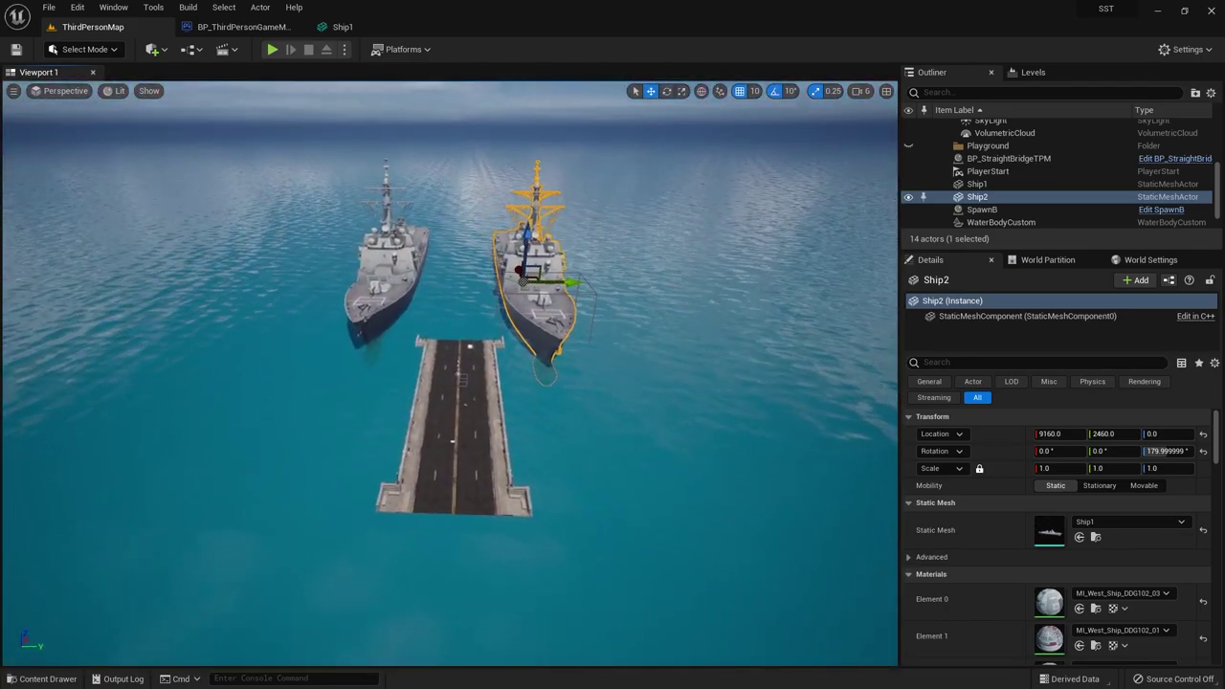
pyautogui.hotkey('ctrl', 'space')
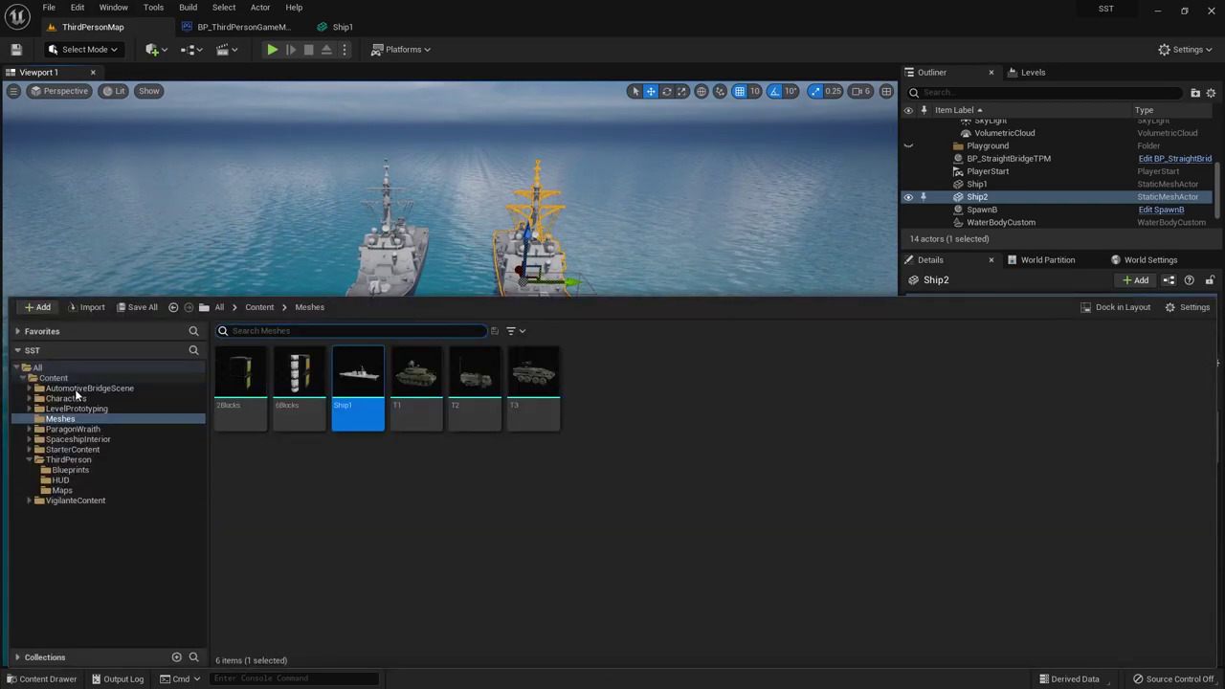
# - Open BP_StraightBridgeTPM from AutomotiveBridgeScene/Blueprints and view the bridge in its Viewport
pyautogui.doubleClick(82, 387)
pyautogui.click(72, 400)
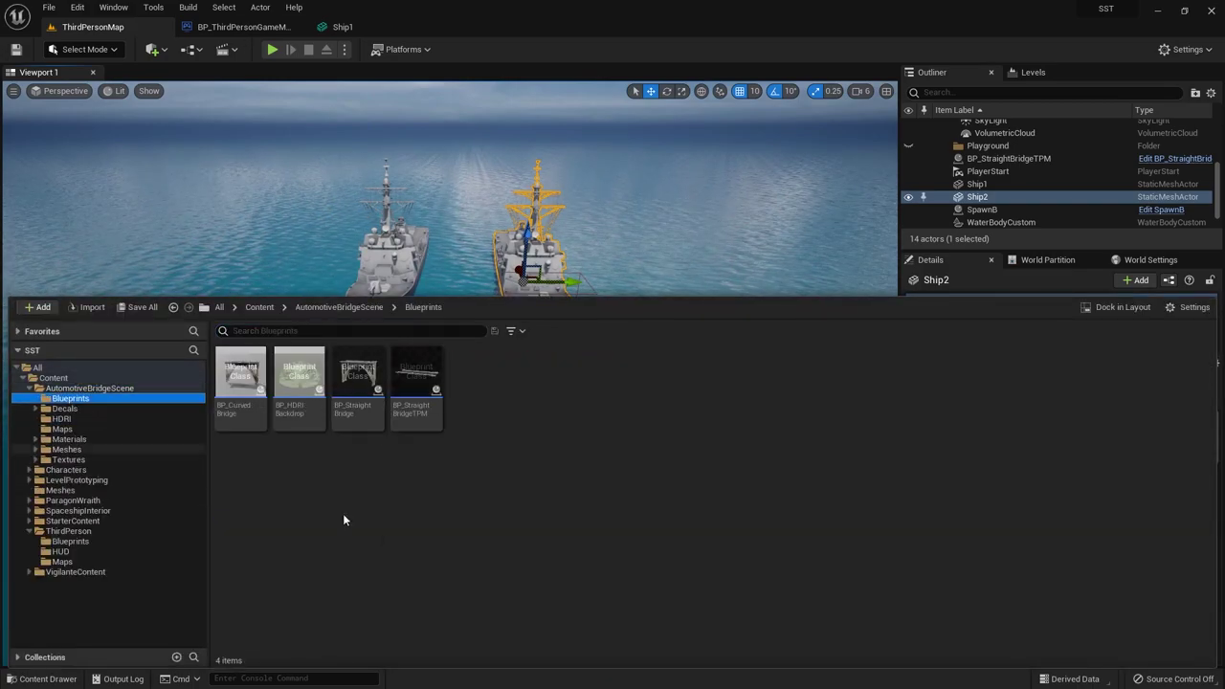
pyautogui.click(424, 370)
pyautogui.doubleClick(424, 370)
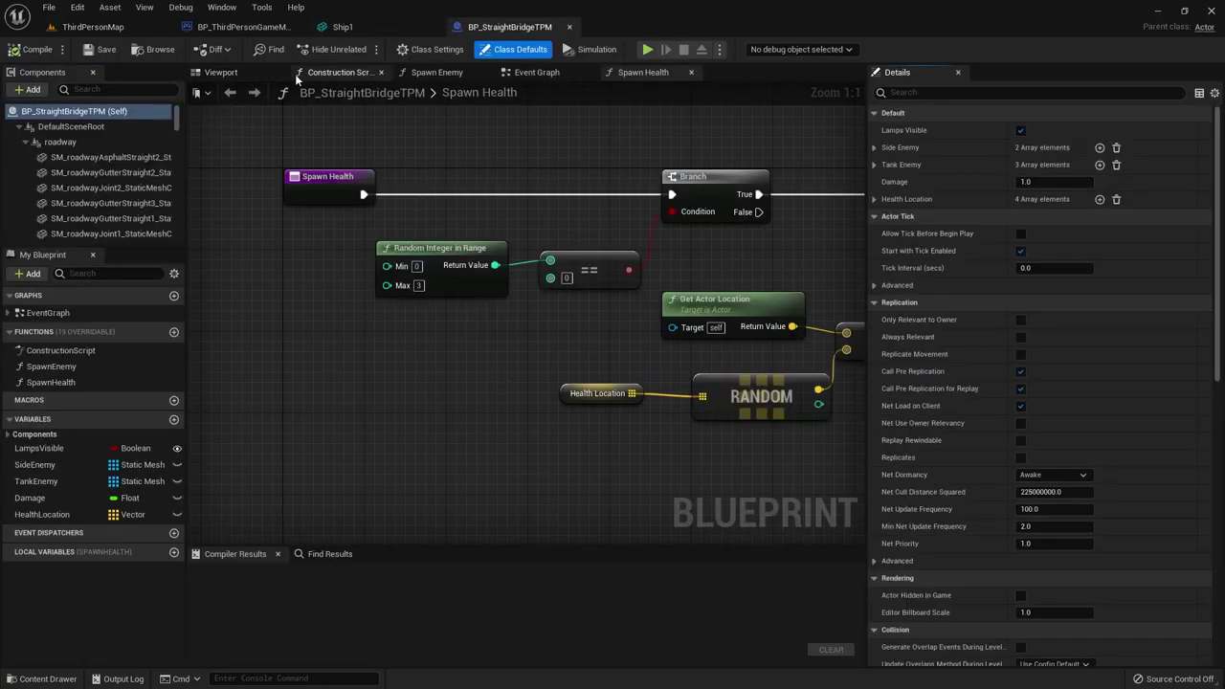
pyautogui.click(246, 71)
pyautogui.moveTo(435, 278); pyautogui.dragTo(435, 278)
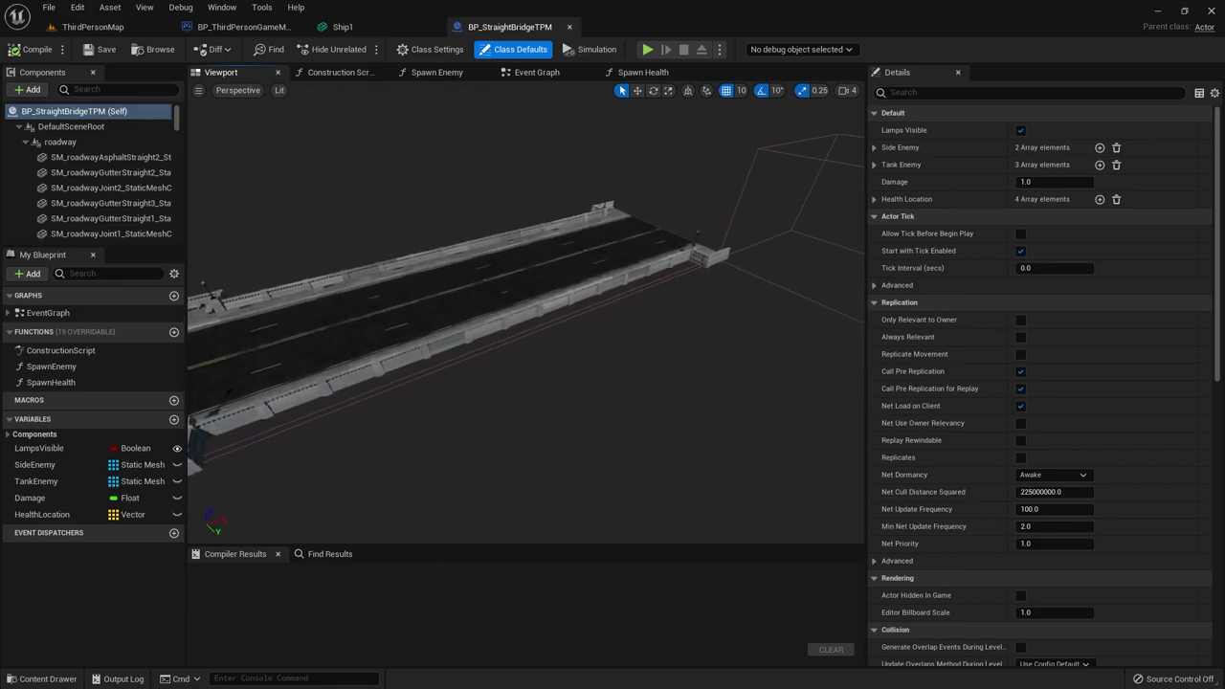
# - Search the Components panel and duplicate the E6 component as ShipRight
pyautogui.moveTo(435, 278); pyautogui.dragTo(435, 278)
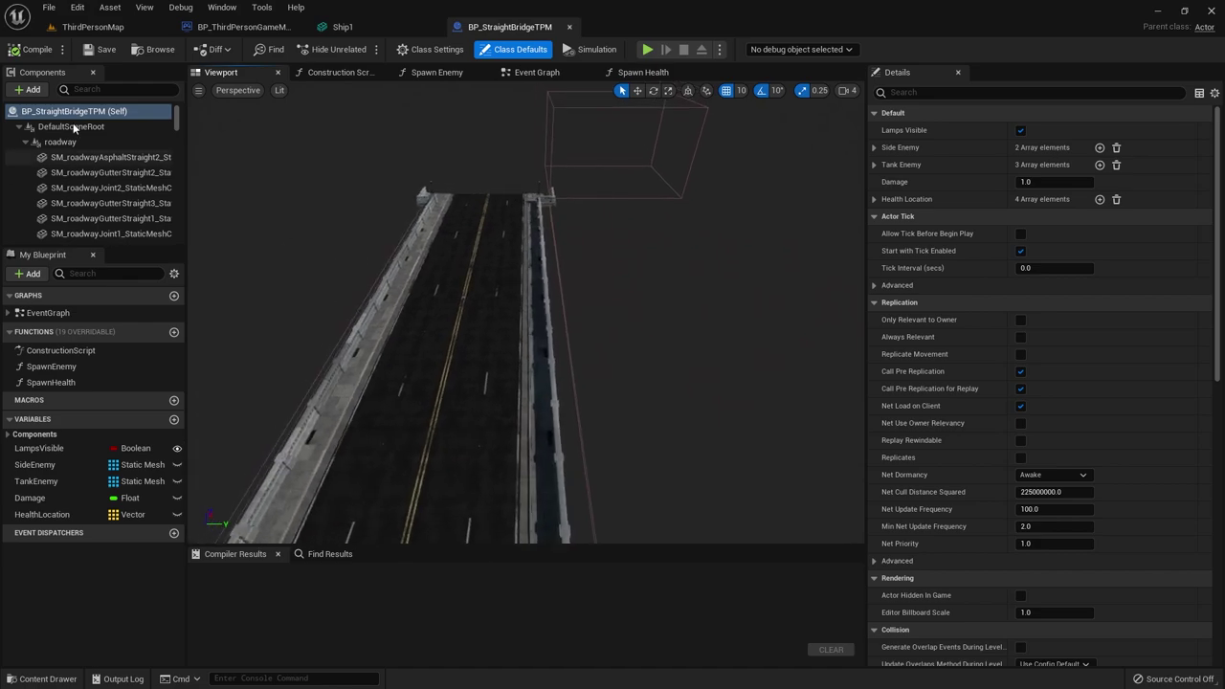
pyautogui.write('e')
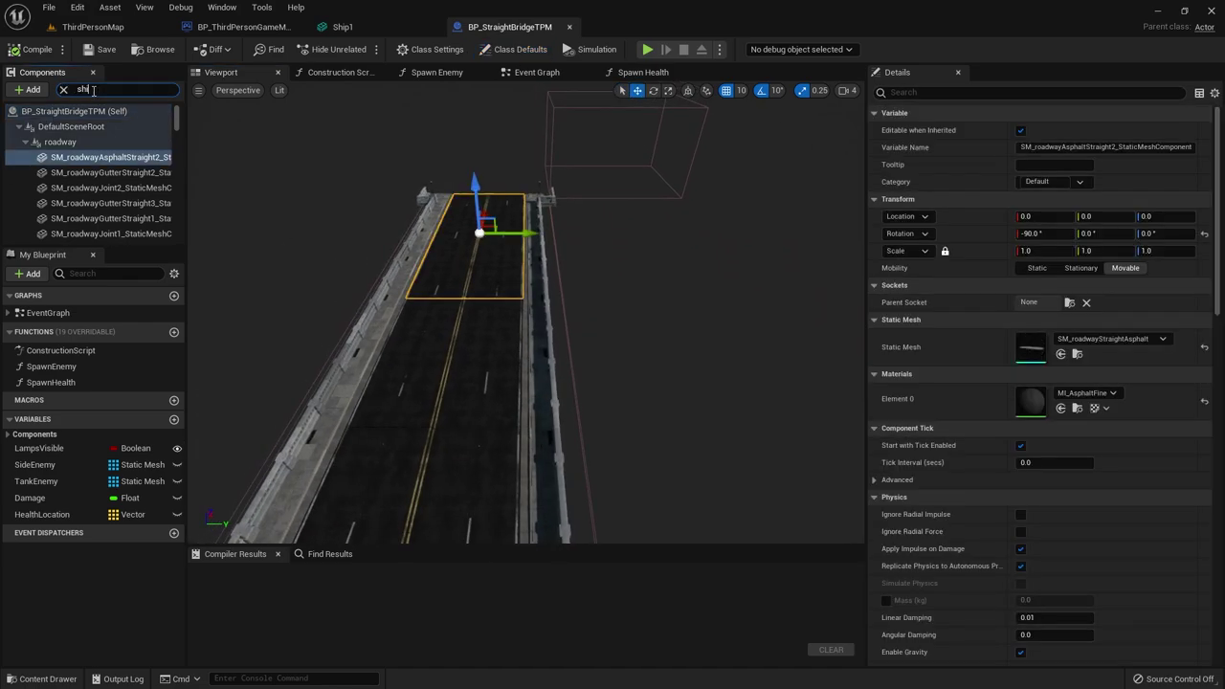
pyautogui.write('i')
pyautogui.press('BackSpace')
pyautogui.press('BackSpace')
pyautogui.write('e1')
pyautogui.write('4')
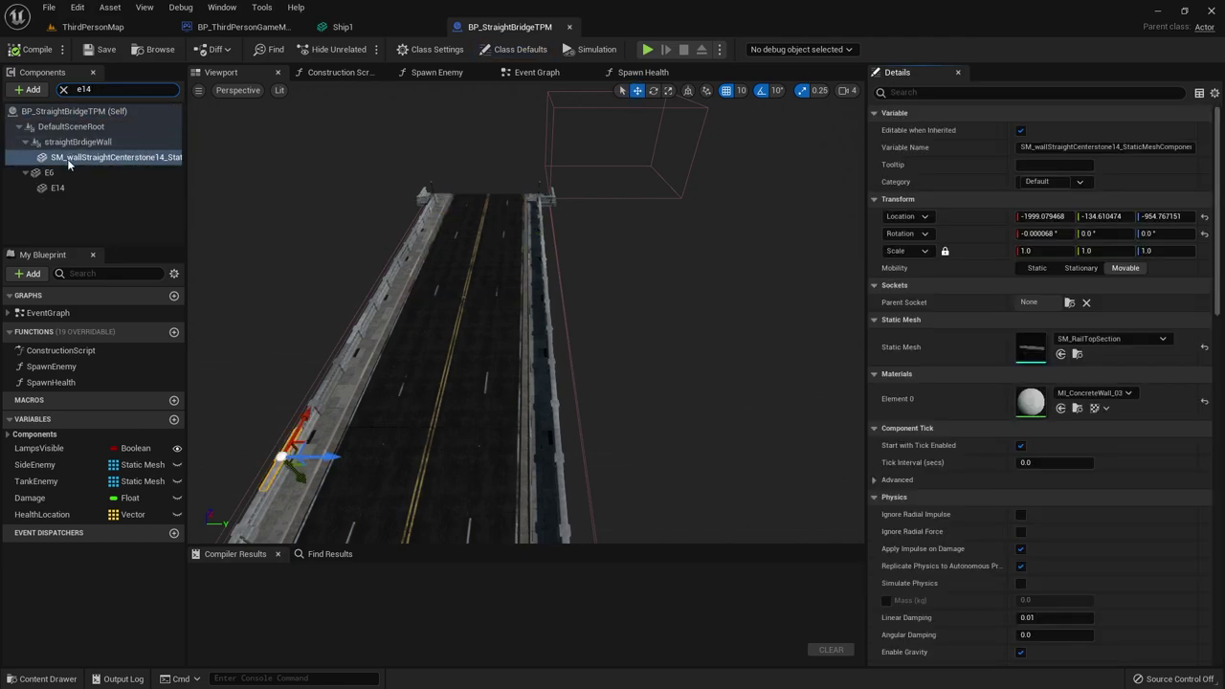
pyautogui.click(58, 172)
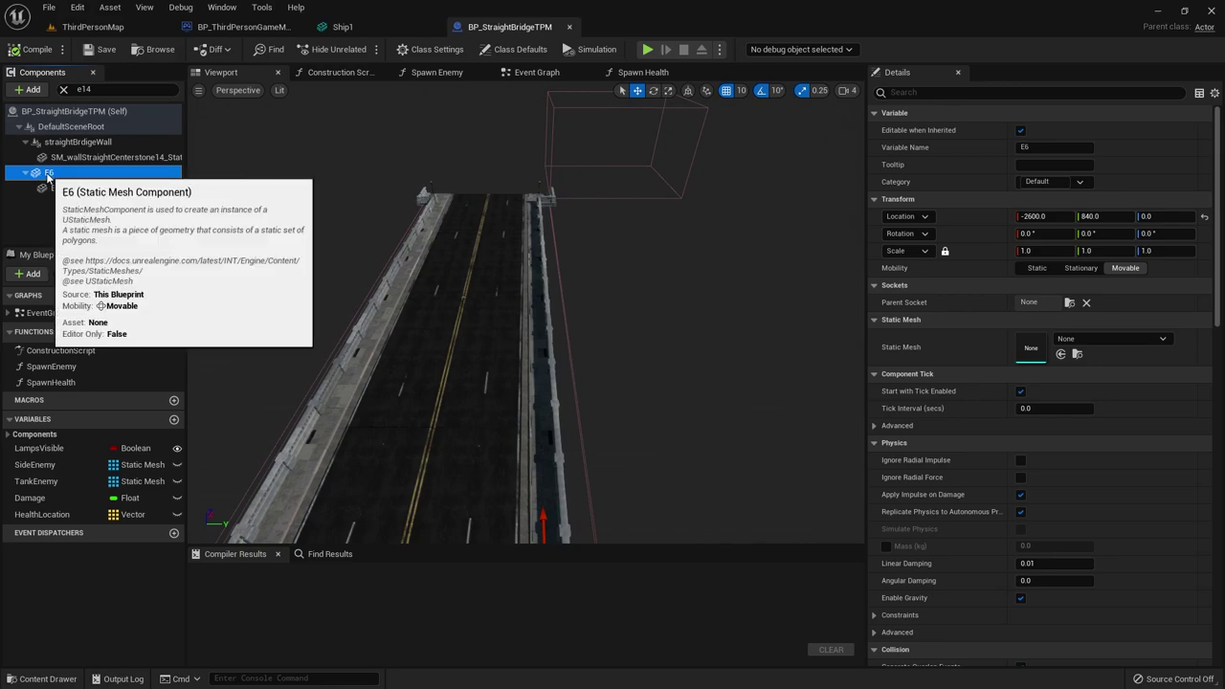
pyautogui.rightClick(60, 176)
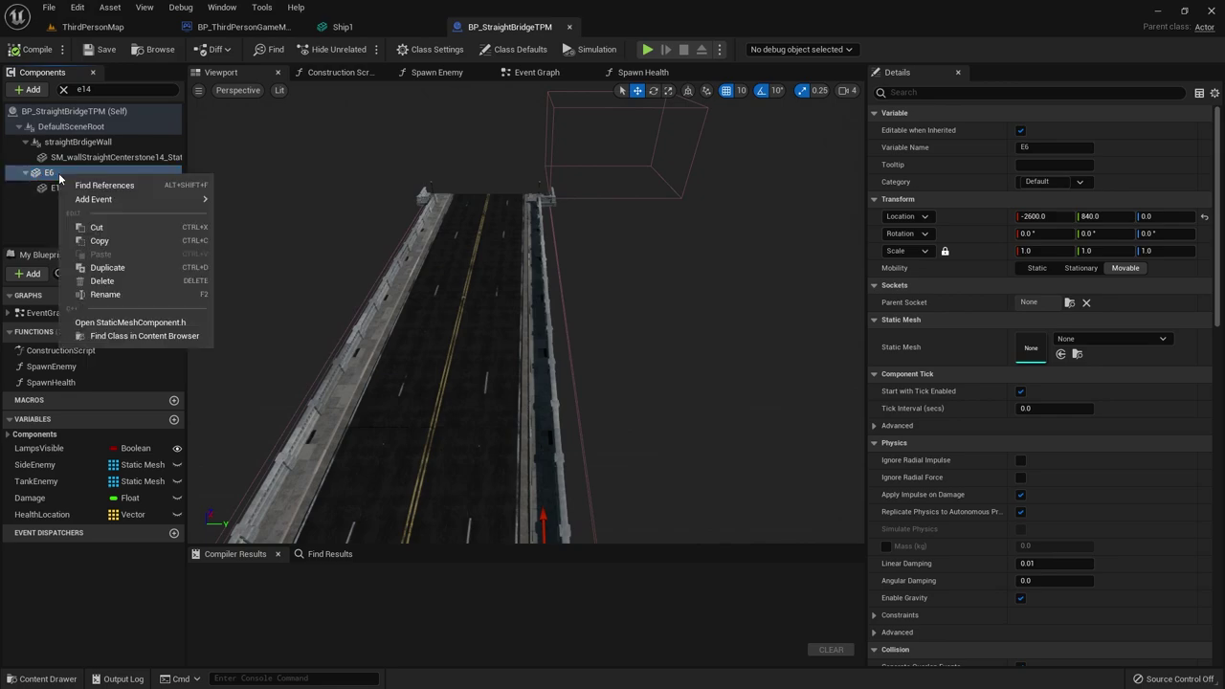
pyautogui.click(110, 268)
pyautogui.write('ShipRight')
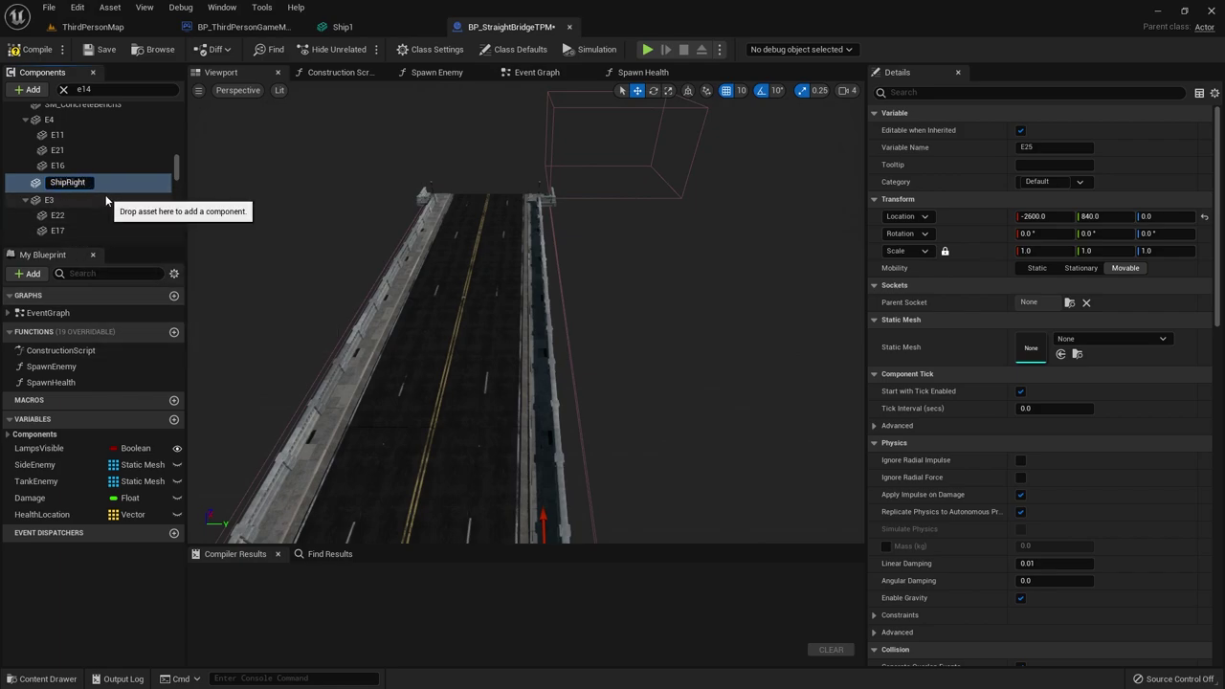
pyautogui.press('Return')
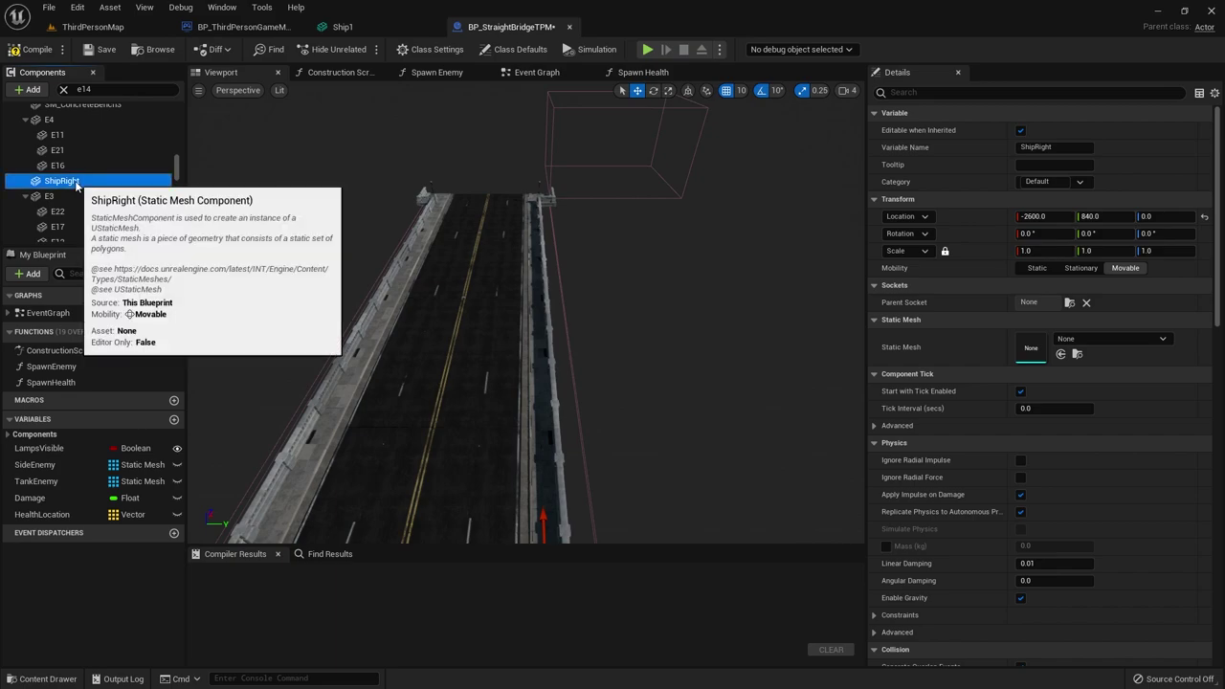
# - Duplicate ShipRight with Ctrl+D and rename the copy ShipLeft
pyautogui.hotkey('ctrl', 'd')
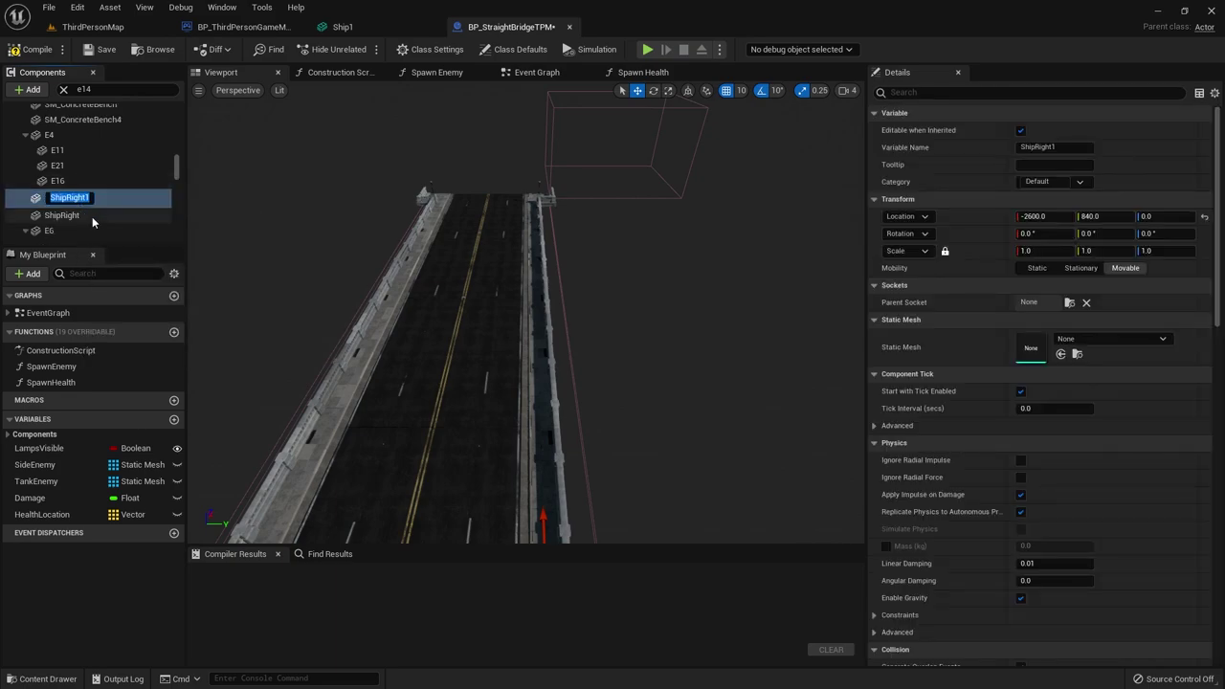
pyautogui.moveTo(66, 198); pyautogui.dragTo(112, 198)
pyautogui.write('Lef')
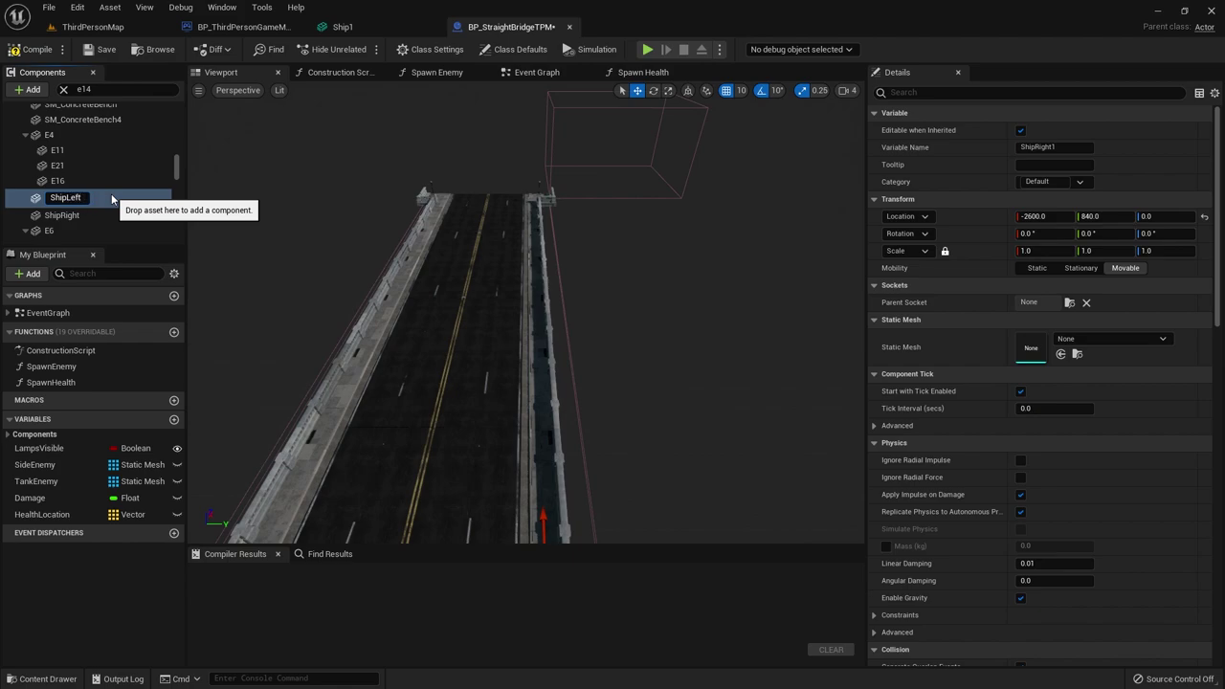
pyautogui.press('Return')
# - Move ShipLeft across the bridge and ShipRight to about X -30, Y 2220
pyautogui.press('f')
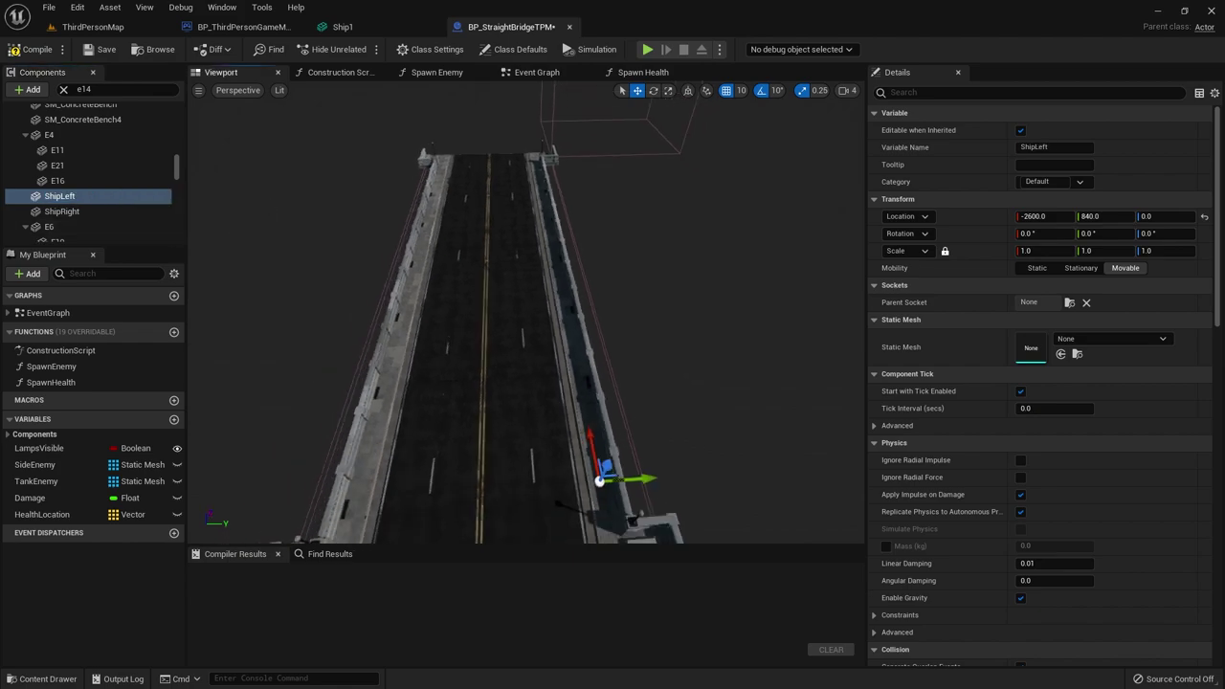
pyautogui.moveTo(598, 423)
pyautogui.mouseDown()
pyautogui.moveTo(256, 423)
pyautogui.moveTo(296, 148)
pyautogui.mouseUp()
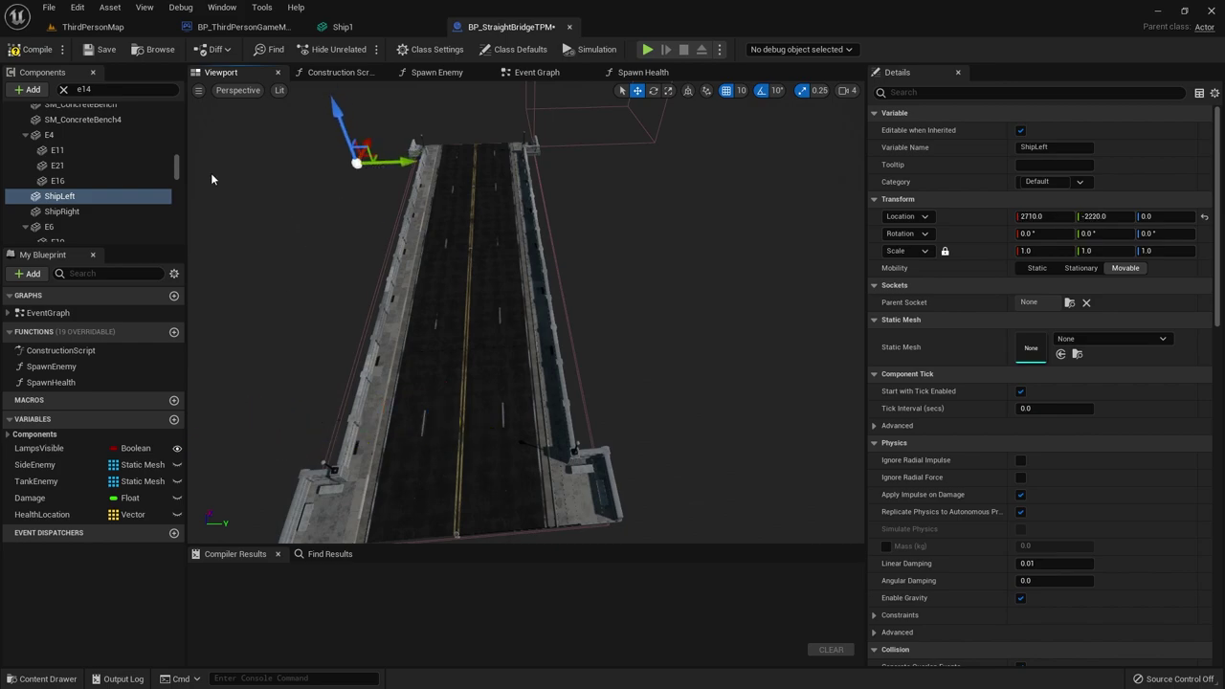
pyautogui.click(62, 210)
pyautogui.moveTo(603, 422); pyautogui.dragTo(700, 421)
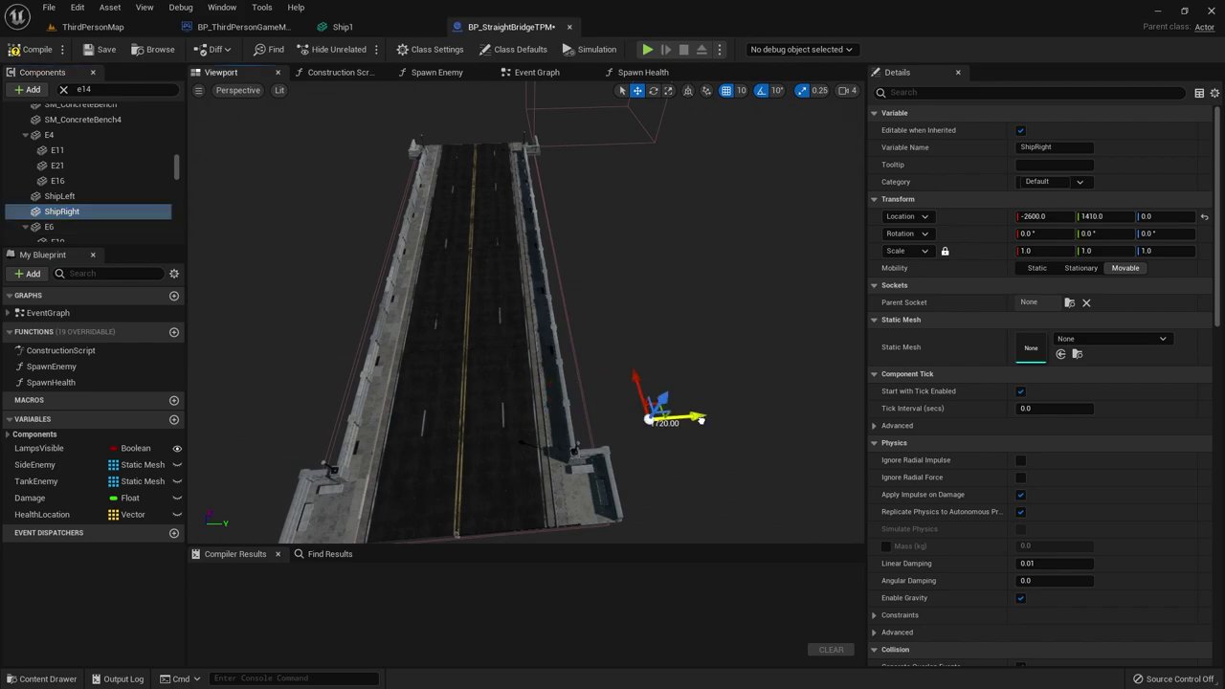
pyautogui.moveTo(683, 373); pyautogui.dragTo(640, 238)
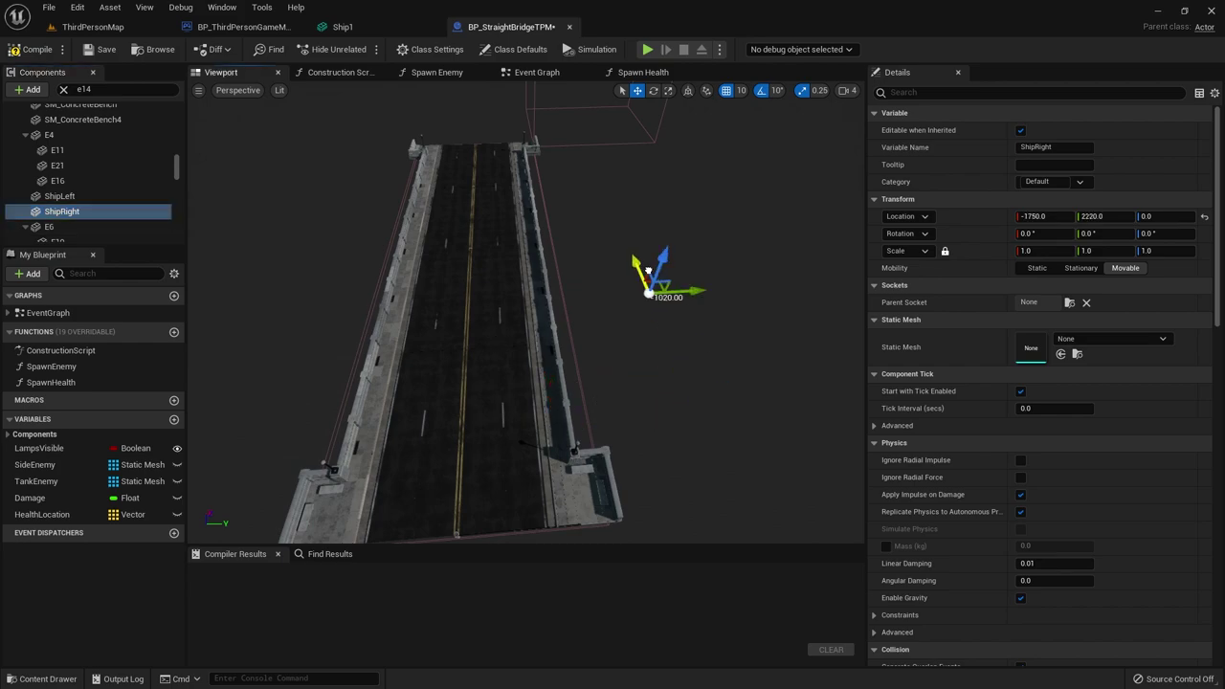
# - Set the Static Mesh of both ShipRight and ShipLeft to 2Blocks
pyautogui.click(1110, 338)
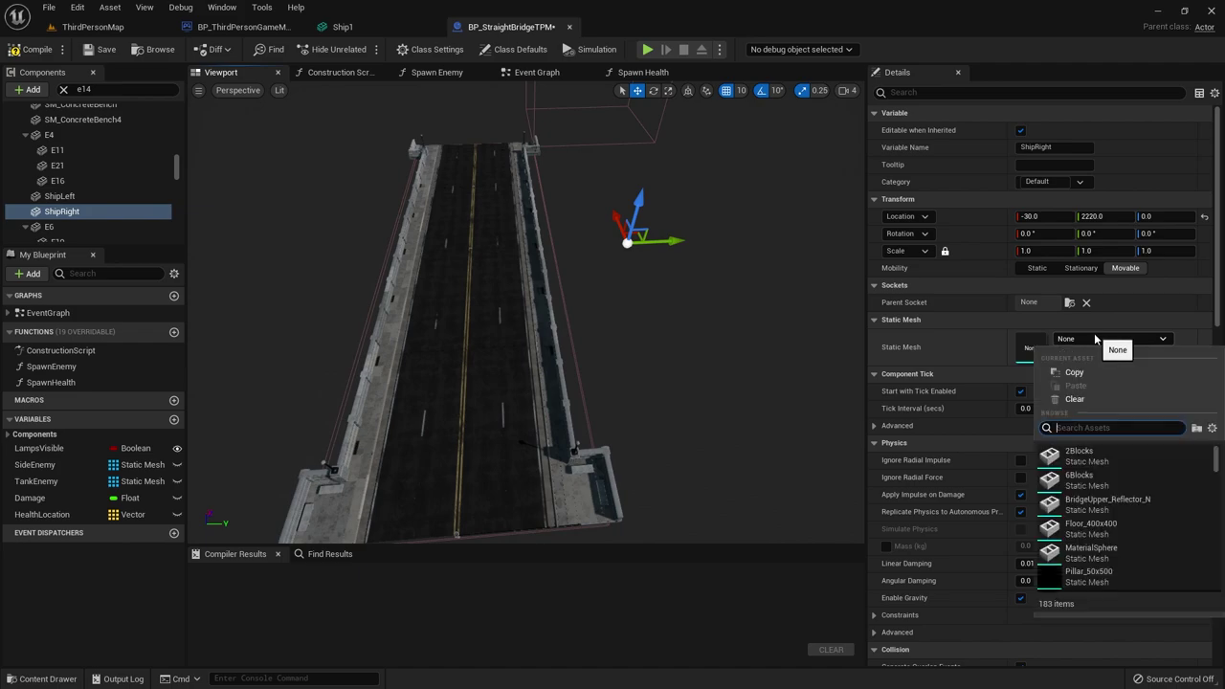
pyautogui.click(1087, 462)
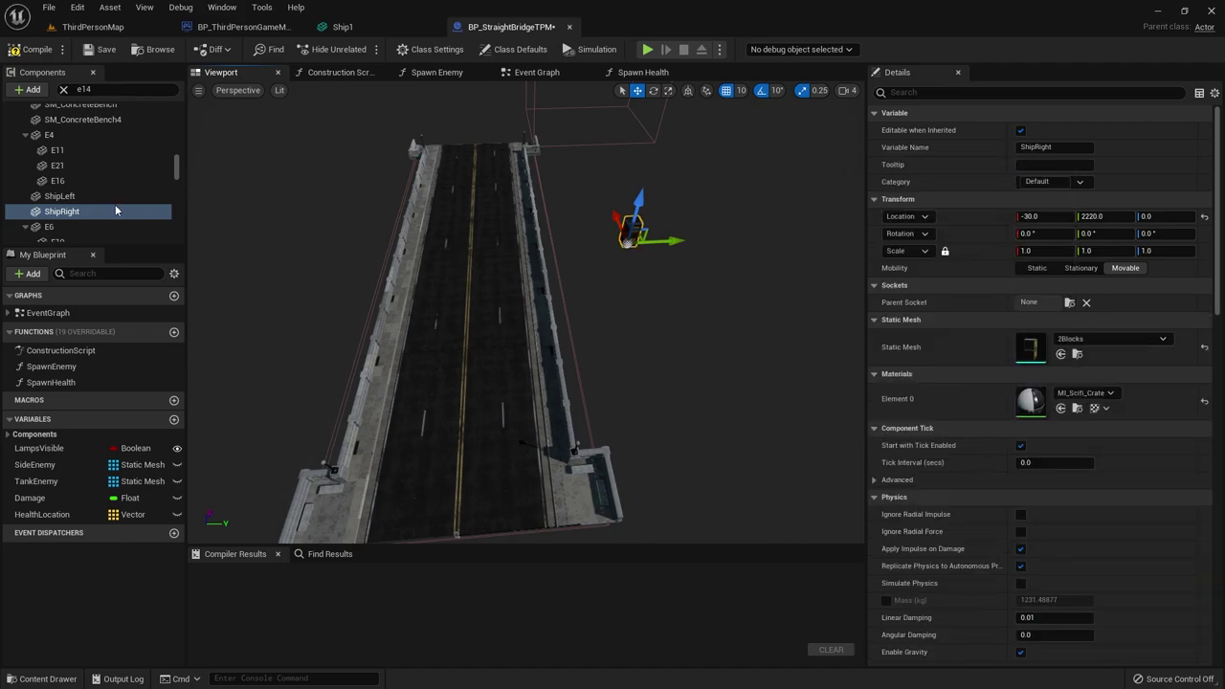
pyautogui.click(60, 196)
pyautogui.click(1110, 337)
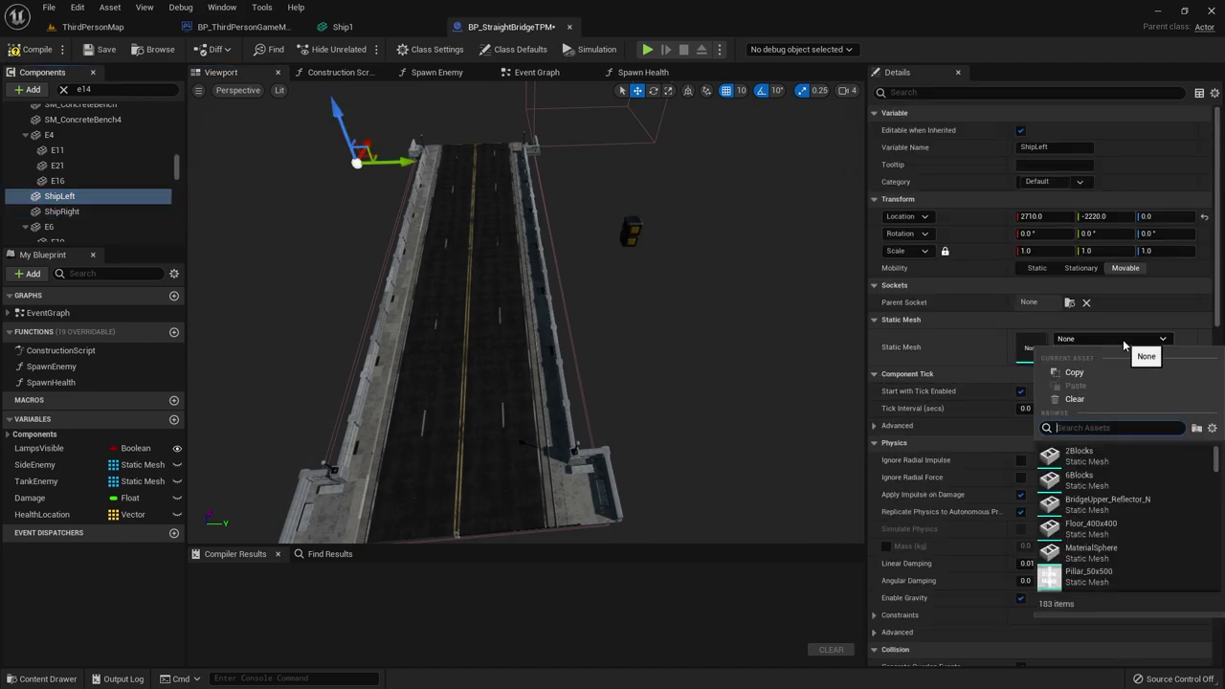
pyautogui.click(1066, 454)
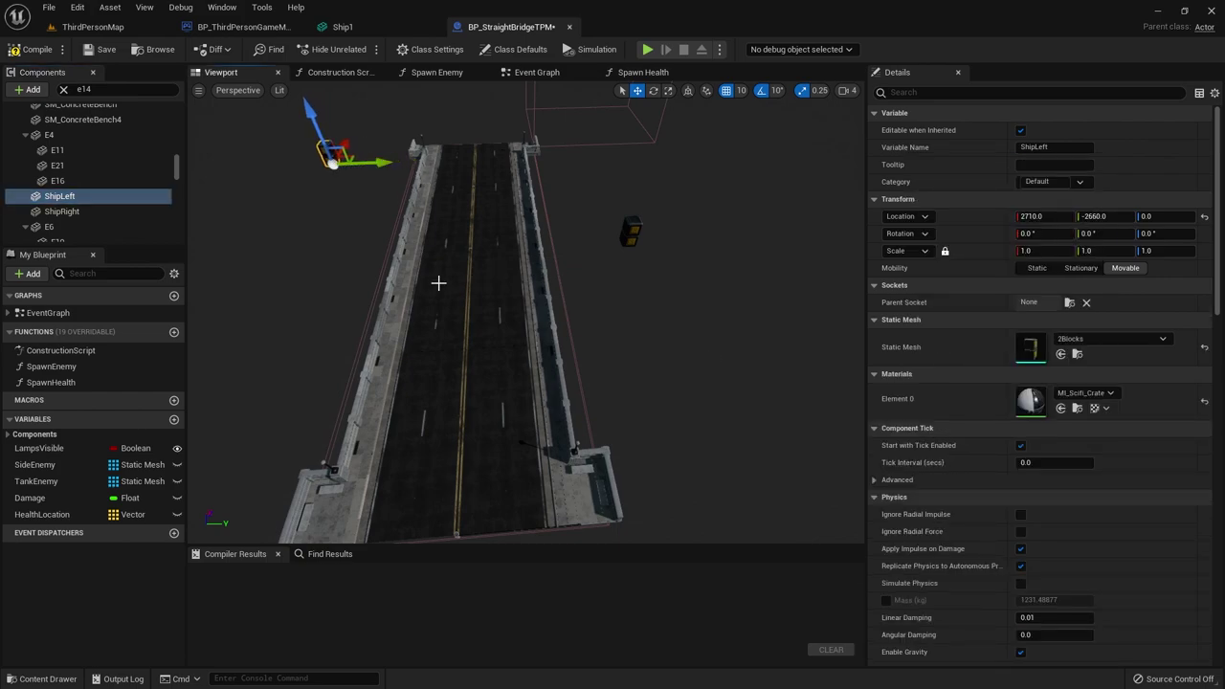
# - Give ShipLeft the Ship1 static mesh and slide it along Y to about -2310 beside the bridge
pyautogui.click(1124, 341)
pyautogui.write('ship')
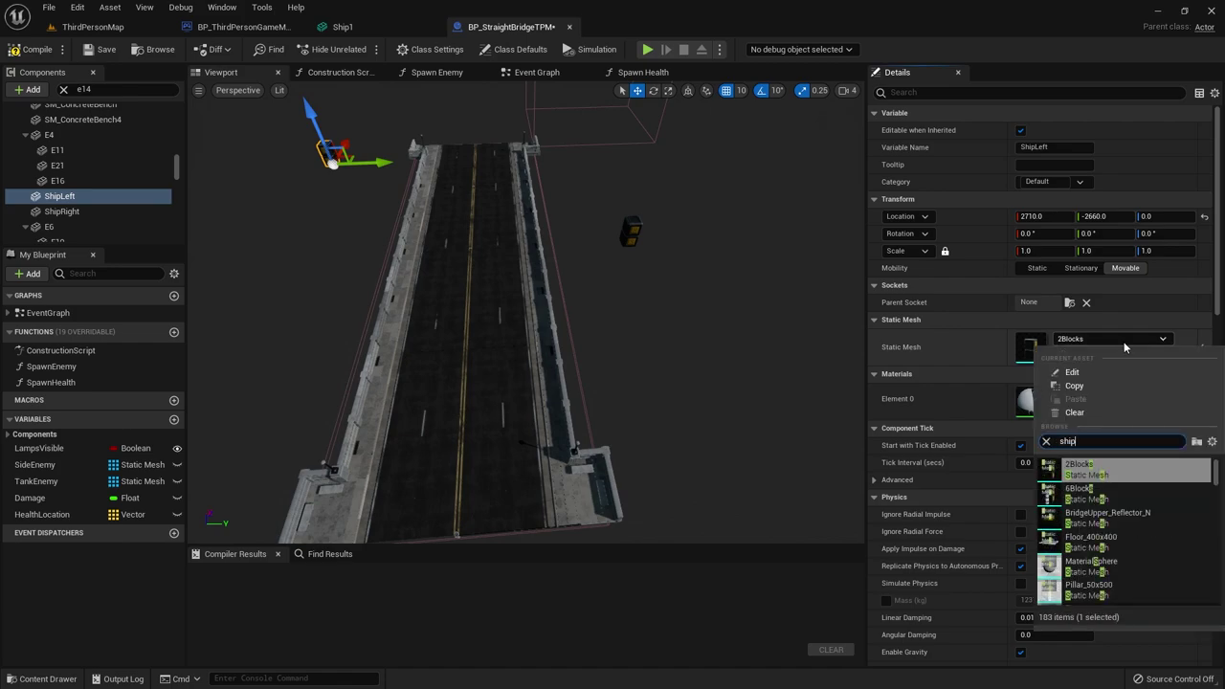
pyautogui.click(1076, 468)
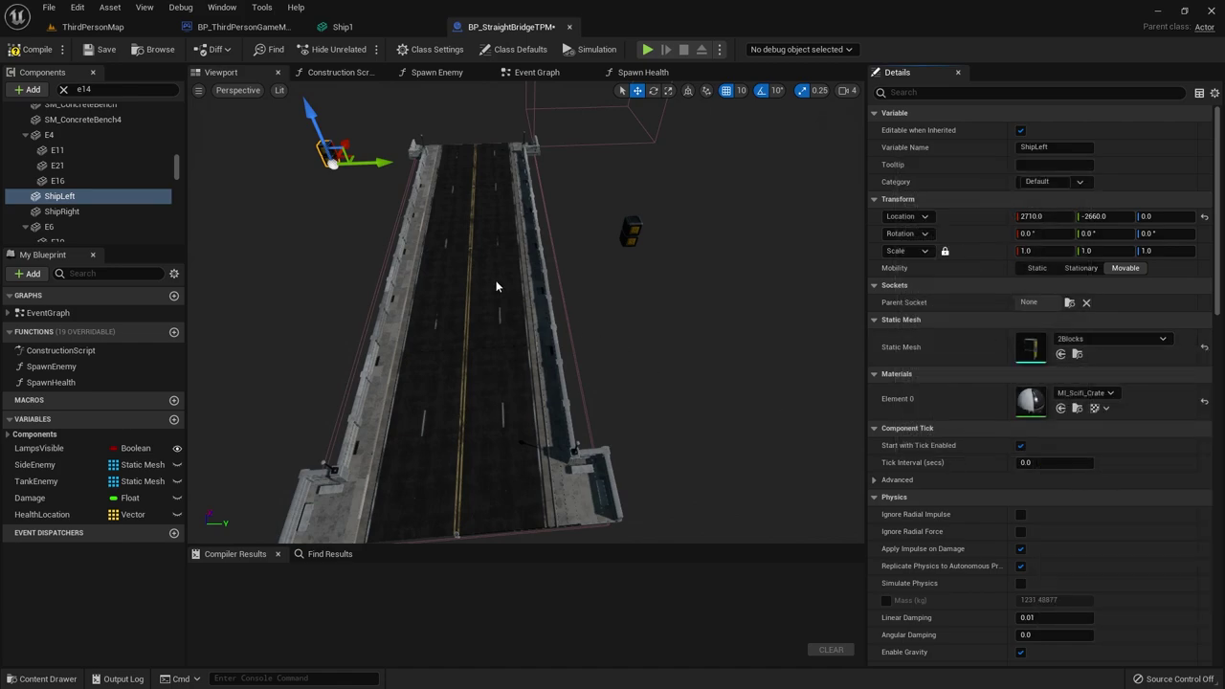
pyautogui.moveTo(378, 164); pyautogui.dragTo(392, 164)
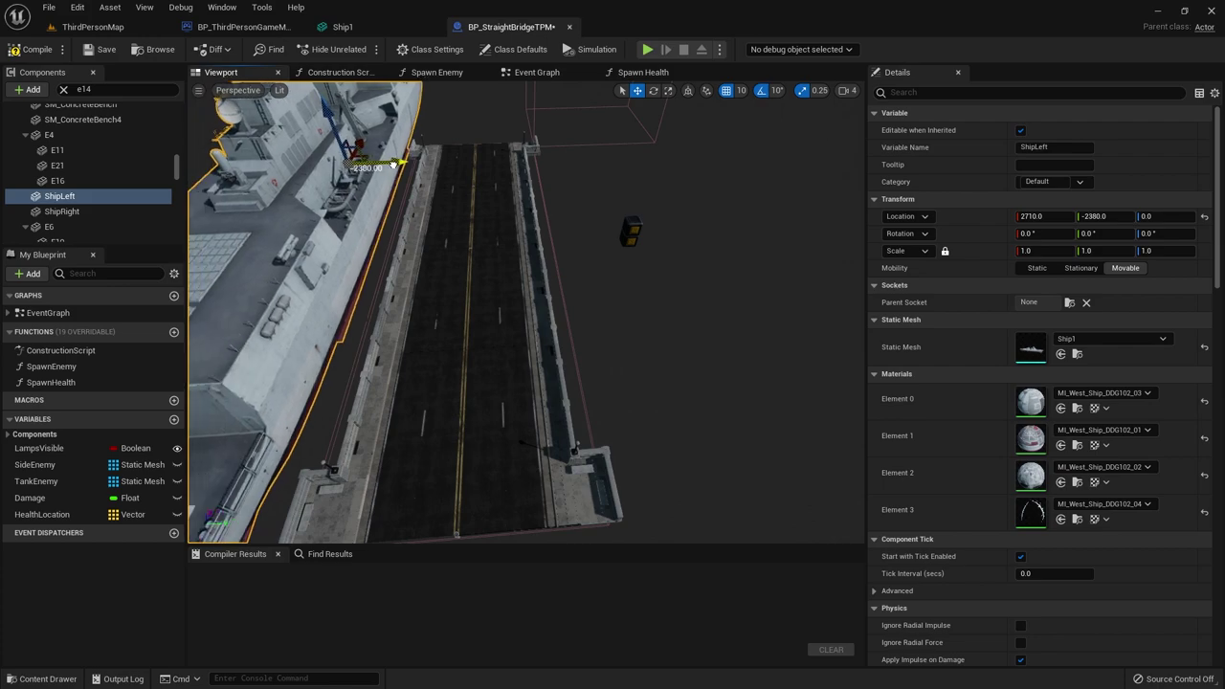
pyautogui.scroll(5, 407, 161)
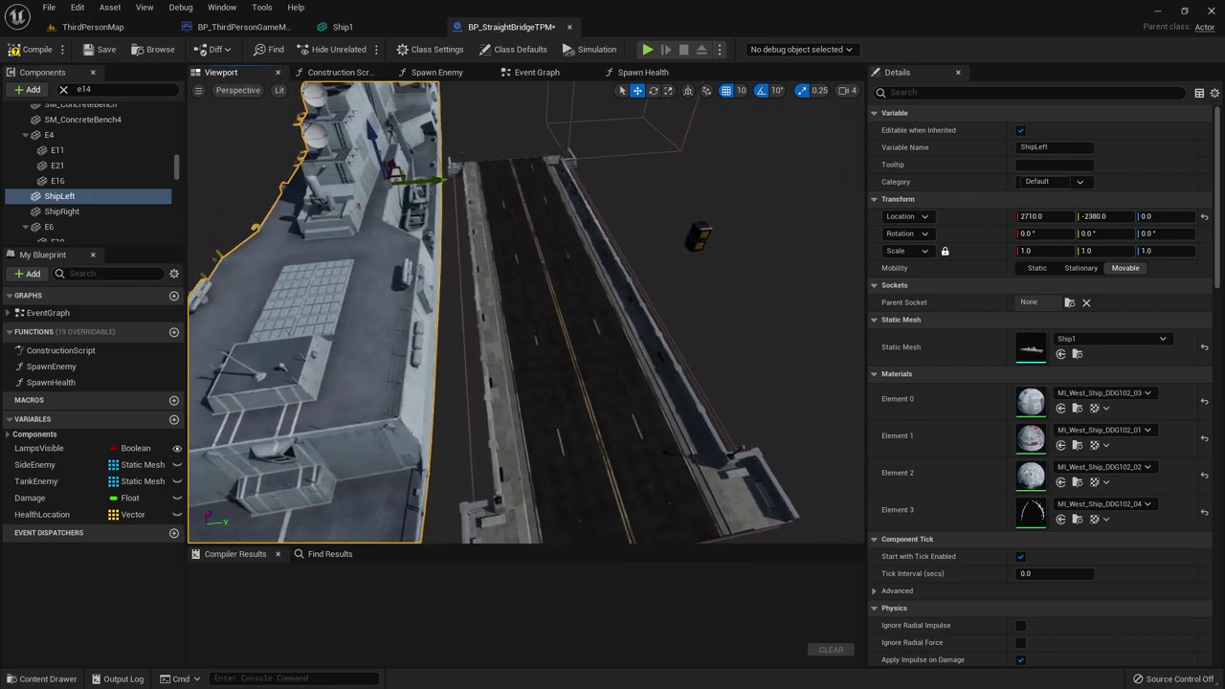
pyautogui.moveTo(435, 179); pyautogui.dragTo(447, 189)
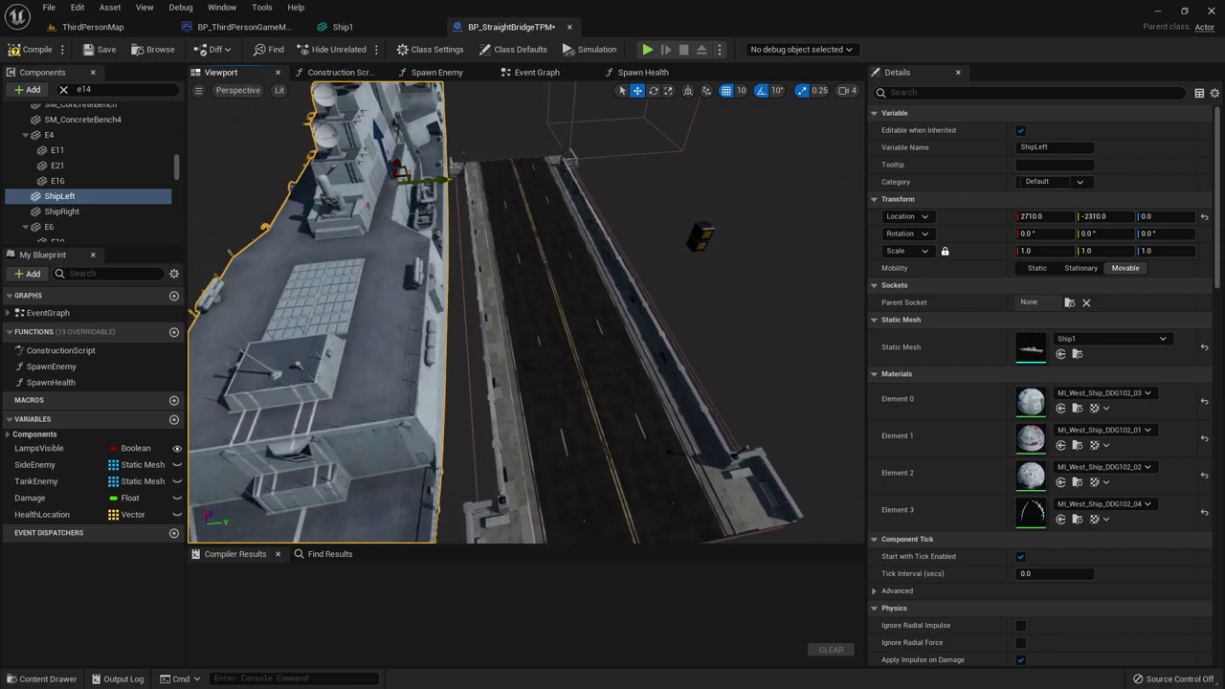
# - Give ShipRight the Ship1 mesh and move it outward along Y to about 2290
pyautogui.click(699, 237)
pyautogui.click(1110, 340)
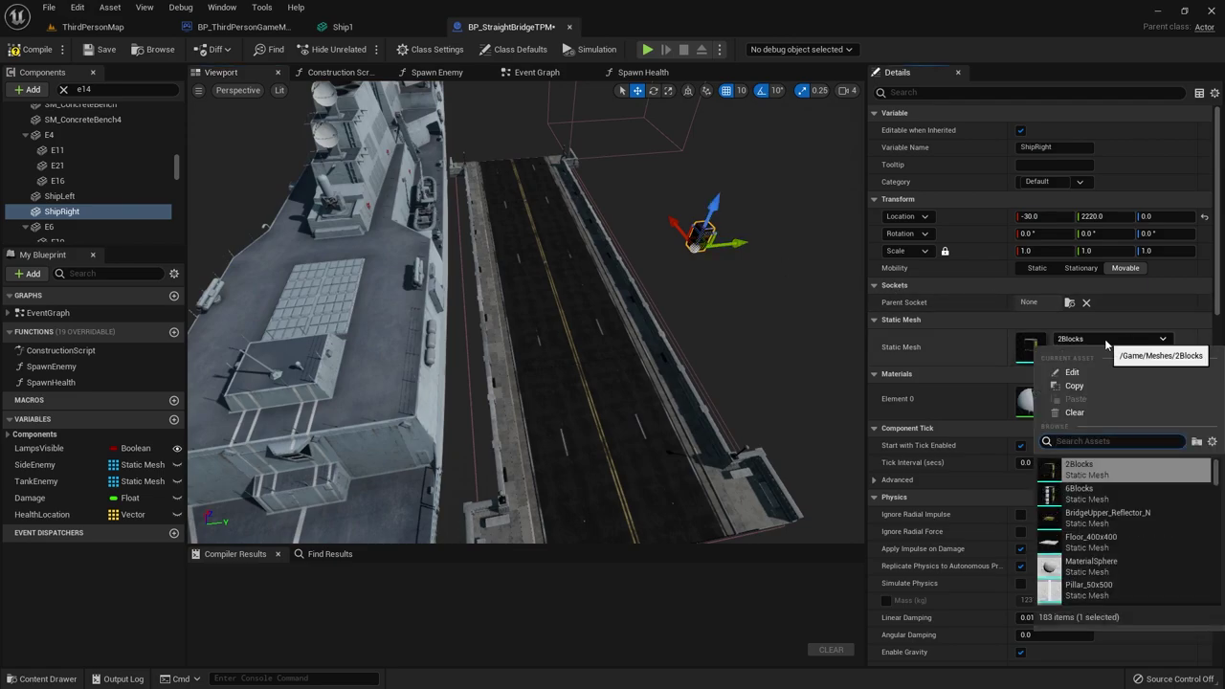
pyautogui.write('ship')
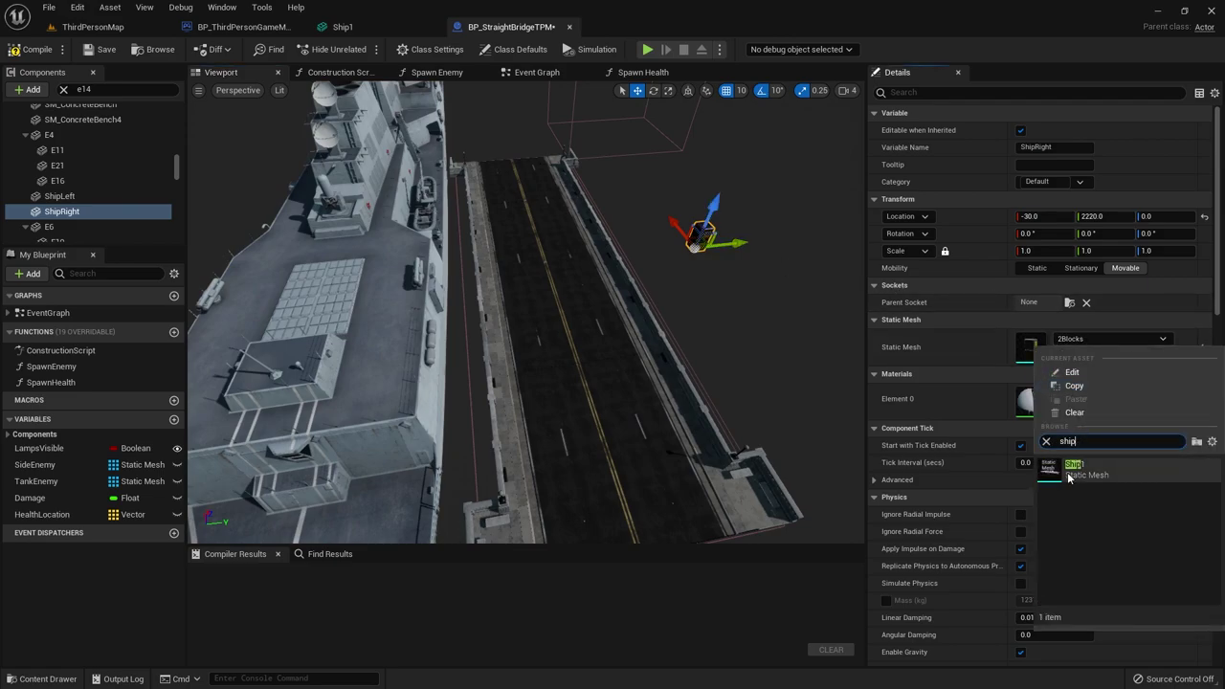
pyautogui.click(1076, 468)
pyautogui.moveTo(706, 311); pyautogui.dragTo(706, 311, button='middle')
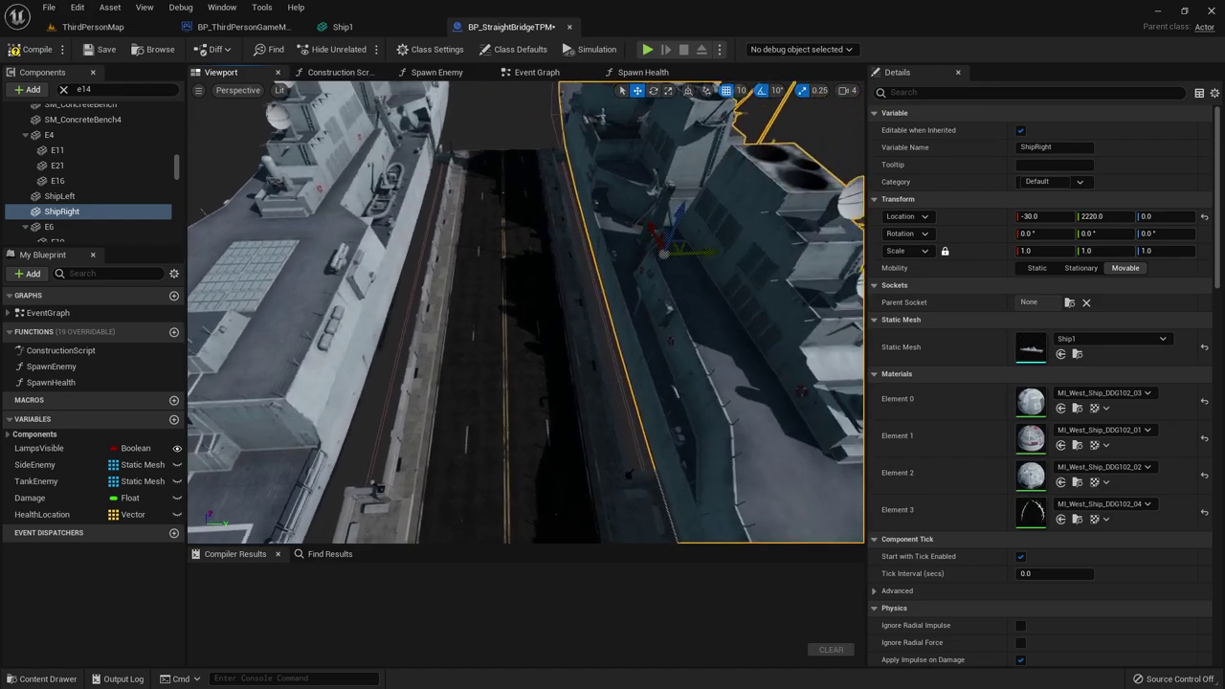
pyautogui.moveTo(663, 256); pyautogui.dragTo(666, 252)
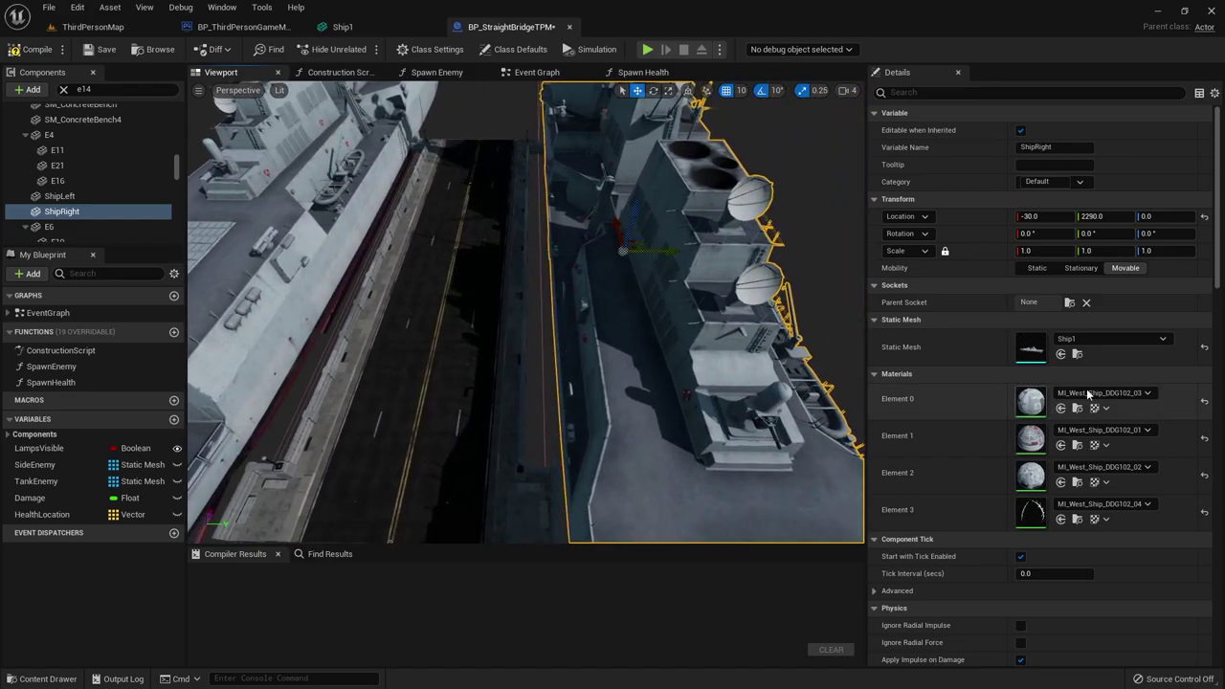
# - Clear ShipRight's Static Mesh field to None and reselect ShipLeft
pyautogui.click(1163, 339)
pyautogui.press('Escape')
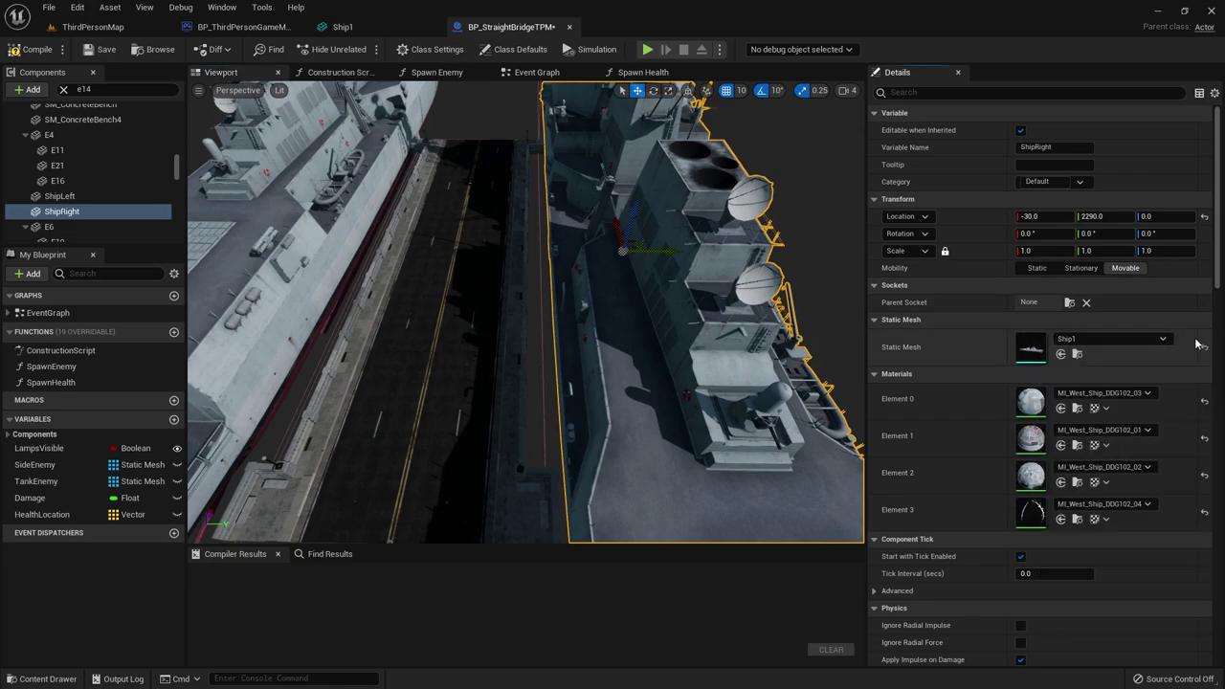
pyautogui.click(1204, 348)
pyautogui.click(60, 195)
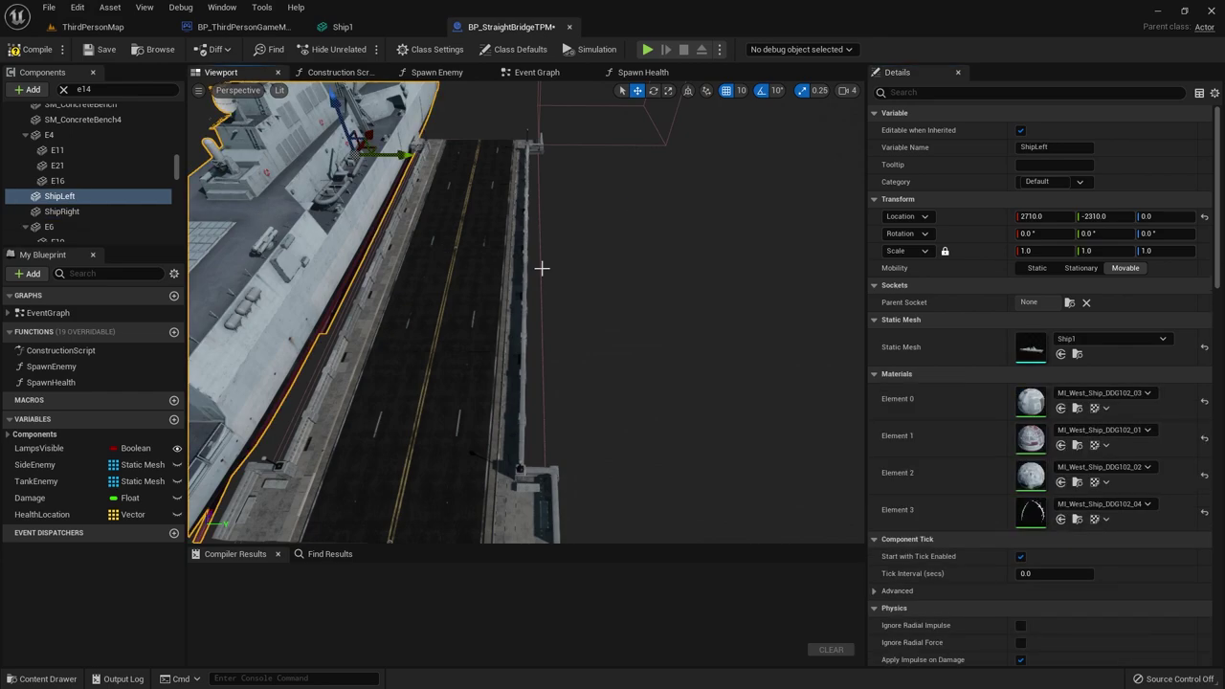
pyautogui.moveTo(752, 402); pyautogui.dragTo(752, 401, button='right')
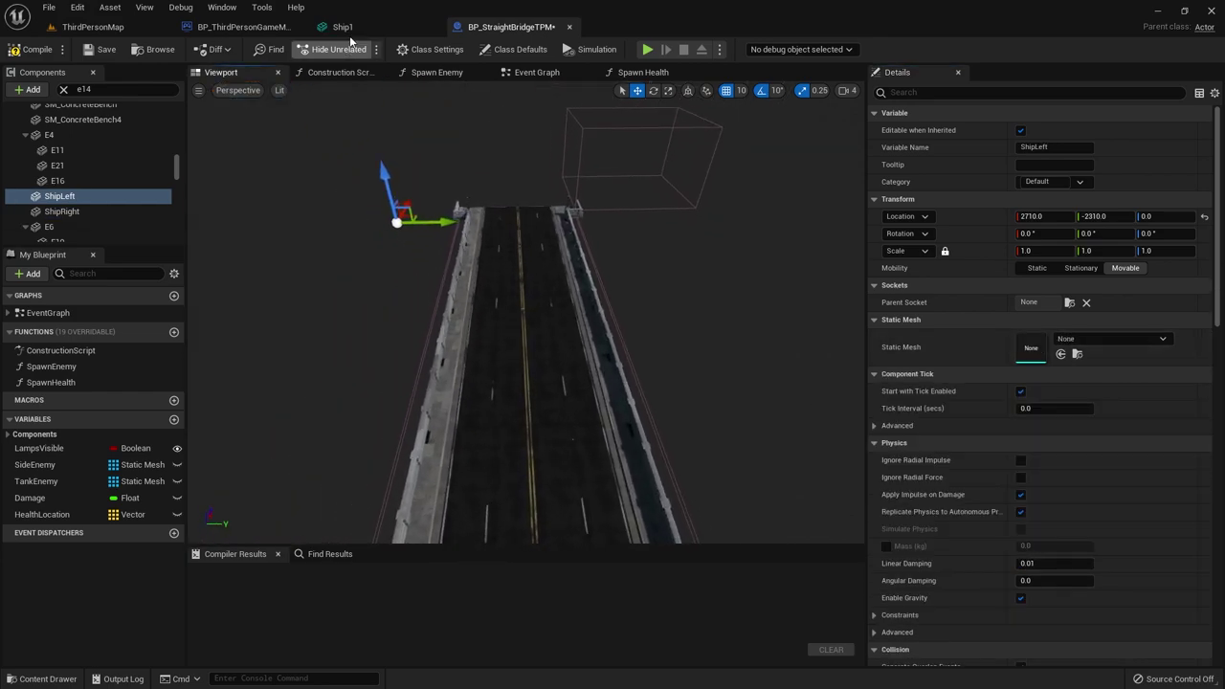
# - Paste a copy of the enemy node group into the Spawn Enemy graph
pyautogui.click(430, 73)
pyautogui.scroll(-10, 648, 378)
pyautogui.moveTo(649, 400); pyautogui.dragTo(610, 104, button='right')
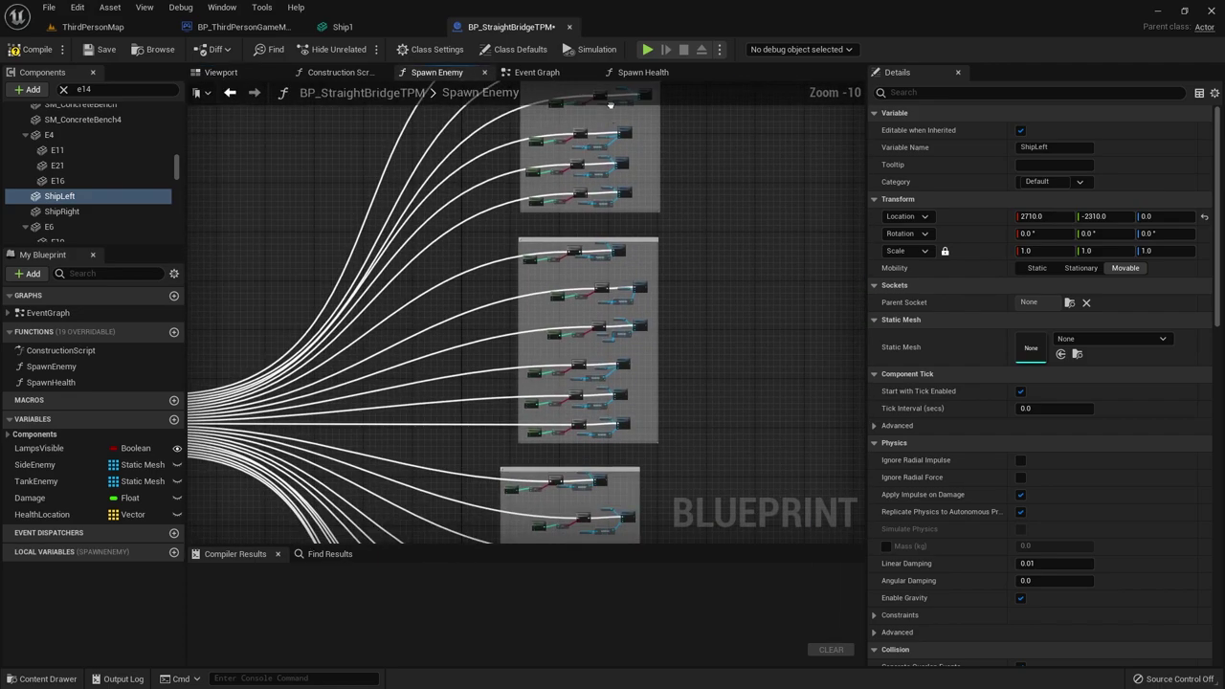
pyautogui.scroll(4, 628, 395)
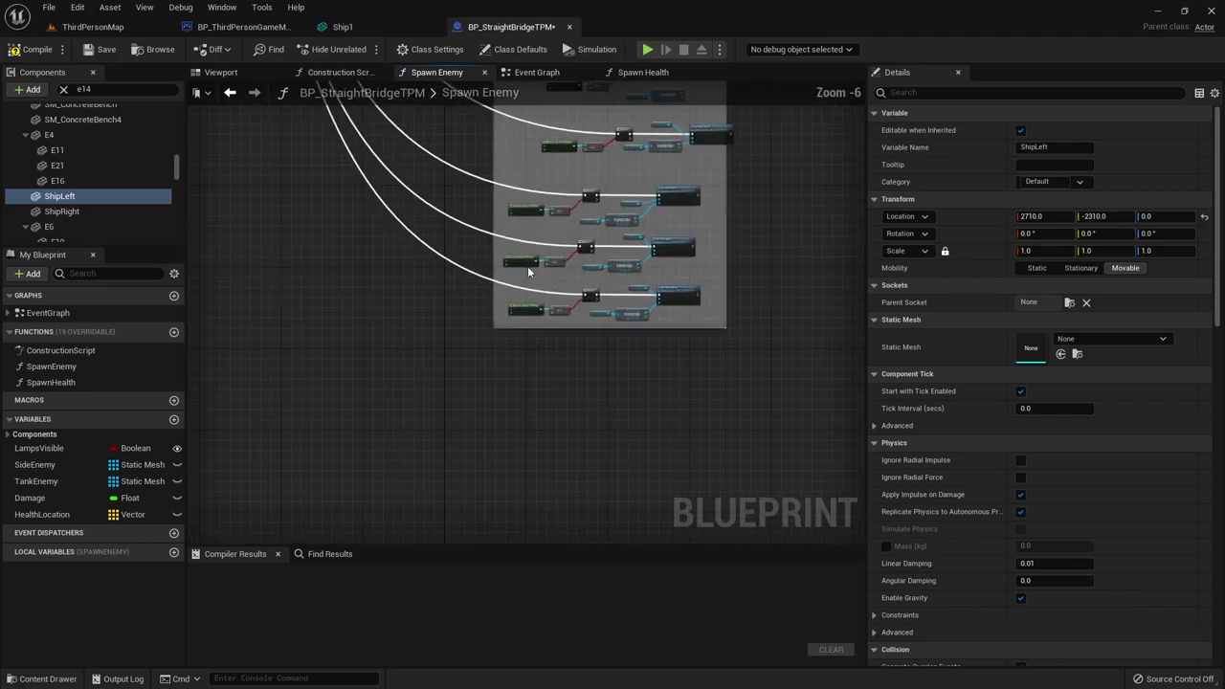
pyautogui.moveTo(706, 324); pyautogui.dragTo(704, 325)
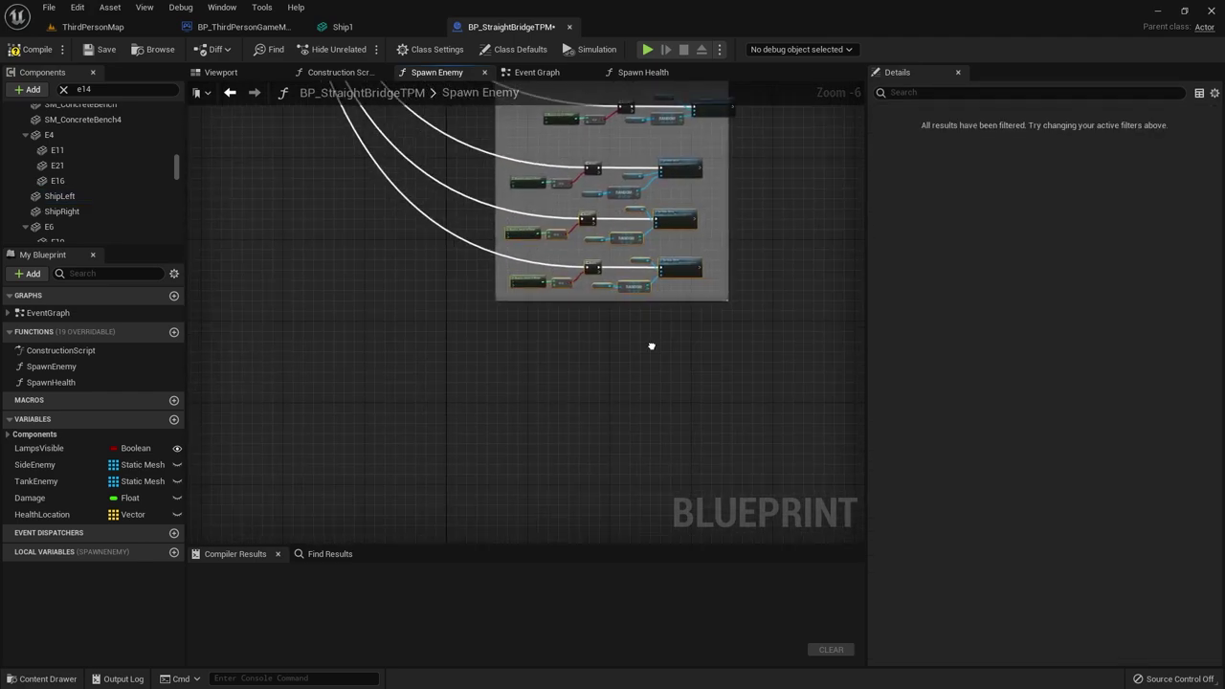
pyautogui.moveTo(669, 337); pyautogui.dragTo(616, 281, button='right')
pyautogui.hotkey('ctrl', 'v')
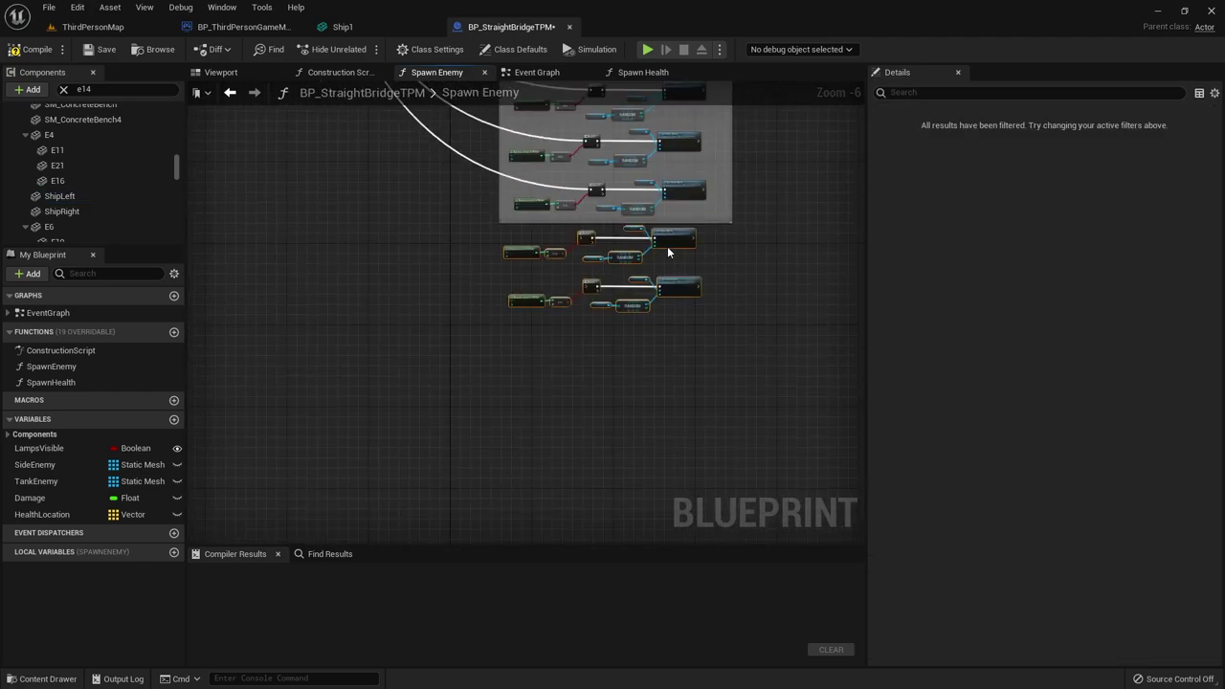
pyautogui.scroll(5, 655, 249)
pyautogui.moveTo(656, 248); pyautogui.dragTo(573, 205, button='right')
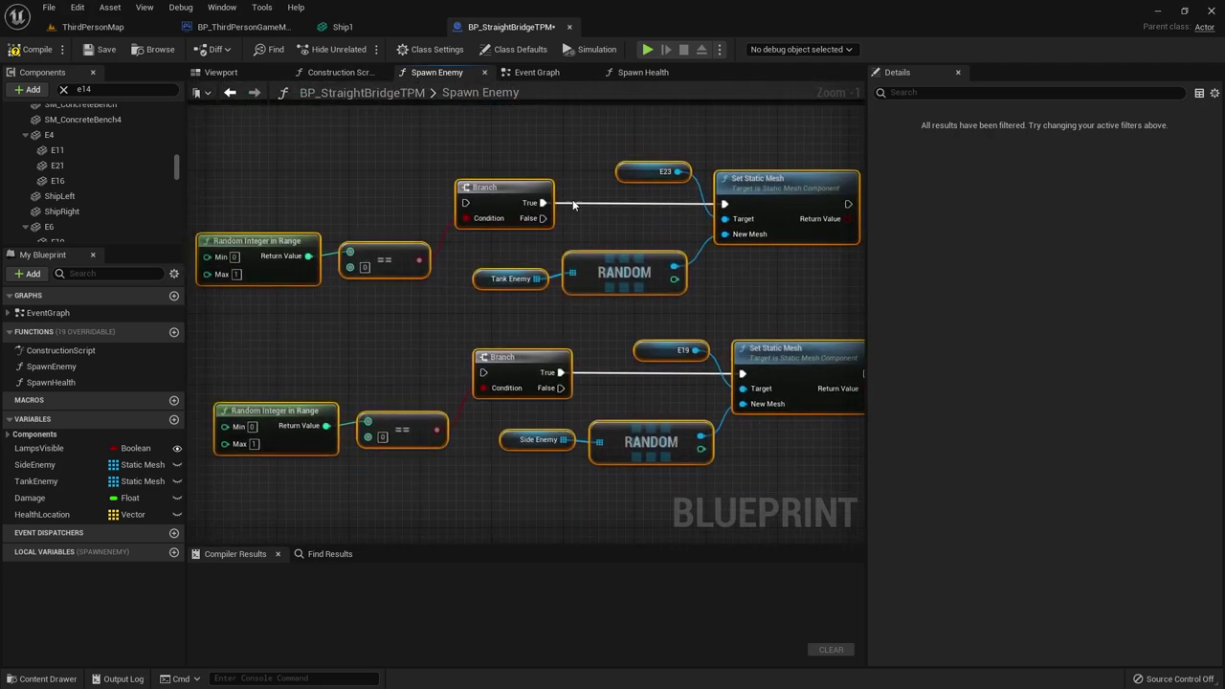
pyautogui.click(597, 172)
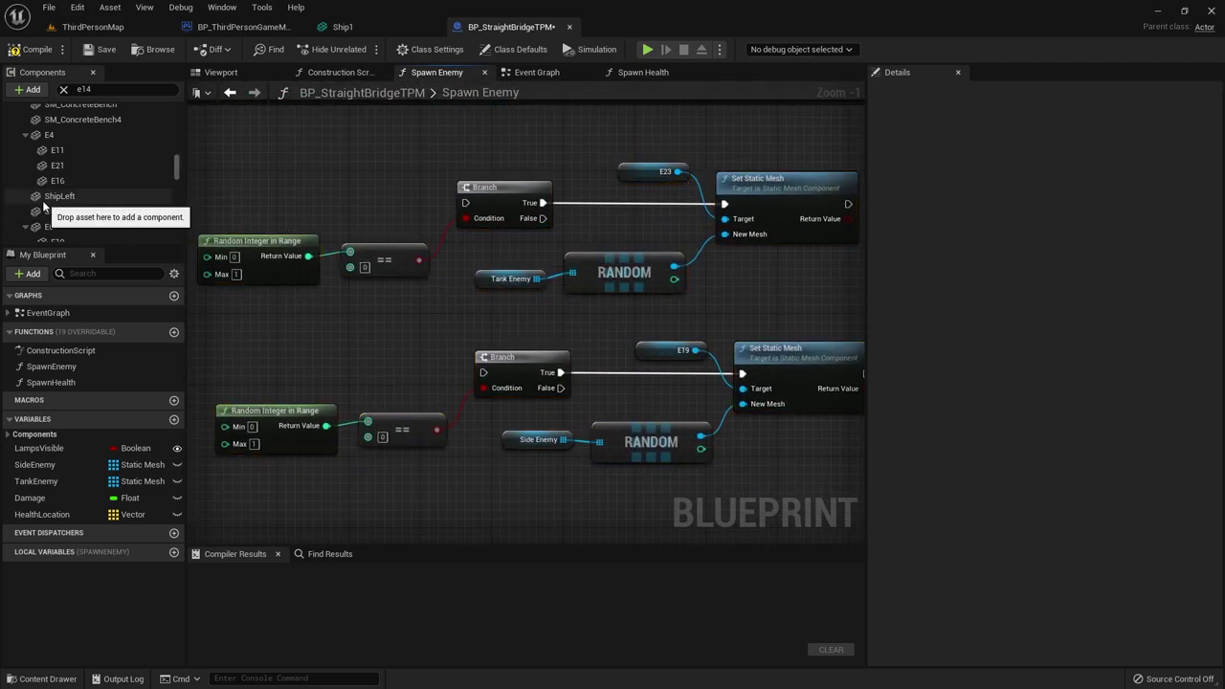
# - Target the pasted Set Static Mesh nodes at ShipLeft and ShipRight, deleting the Tank/Side Enemy and RANDOM nodes
pyautogui.moveTo(59, 196); pyautogui.dragTo(593, 199)
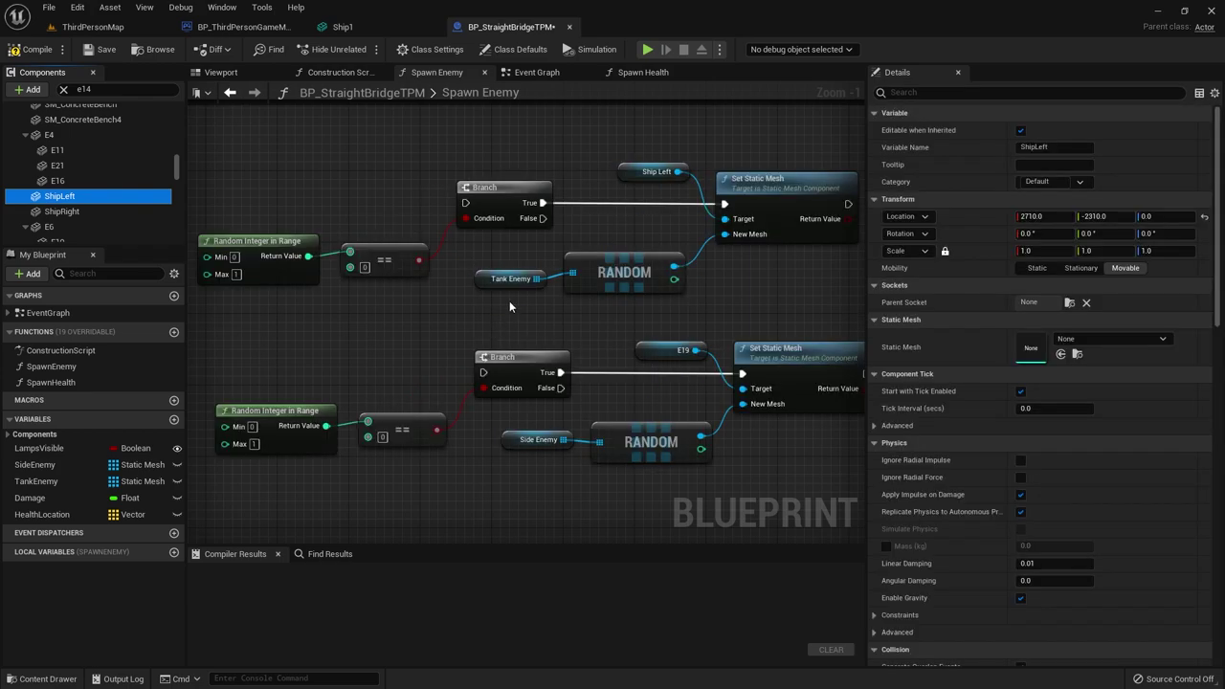
pyautogui.moveTo(510, 303); pyautogui.dragTo(602, 294)
pyautogui.press('Delete')
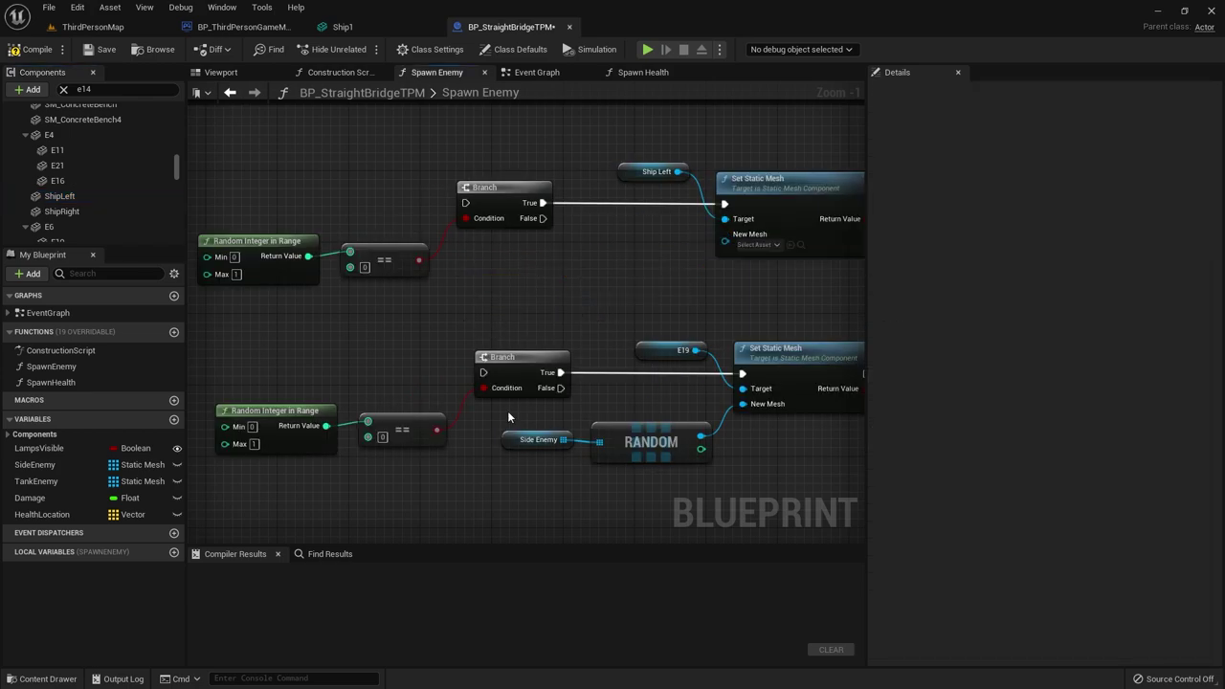
pyautogui.moveTo(61, 212); pyautogui.dragTo(608, 373)
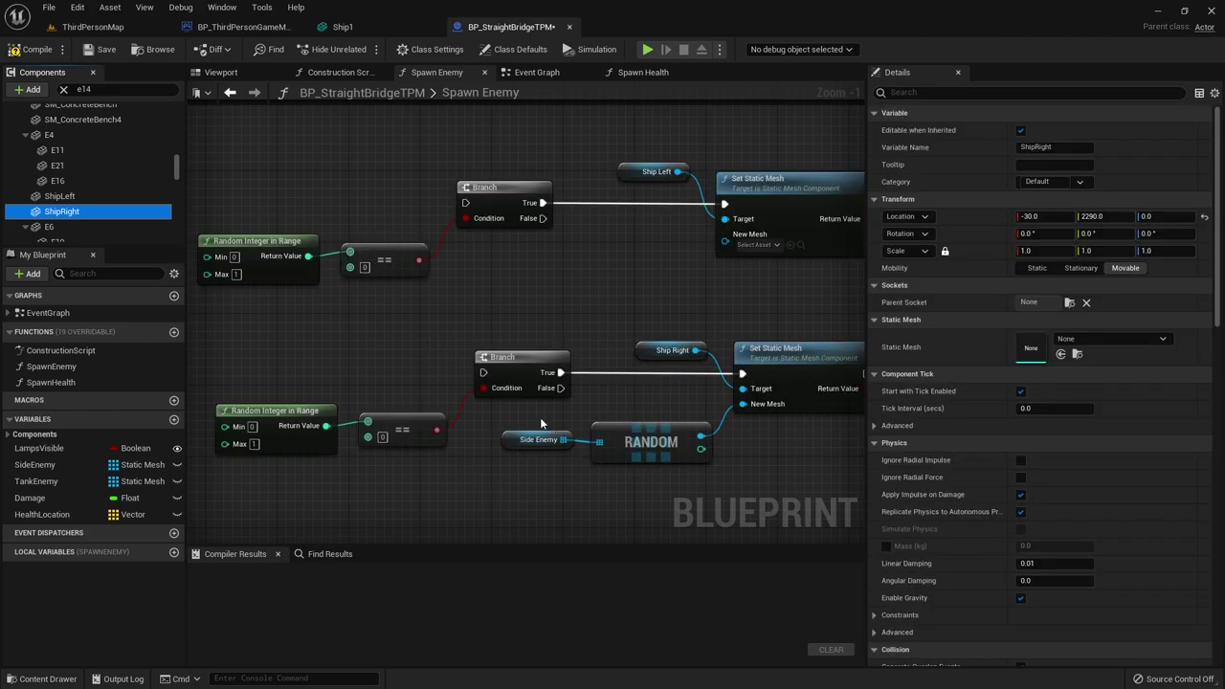
pyautogui.moveTo(541, 422); pyautogui.dragTo(674, 465)
pyautogui.press('Delete')
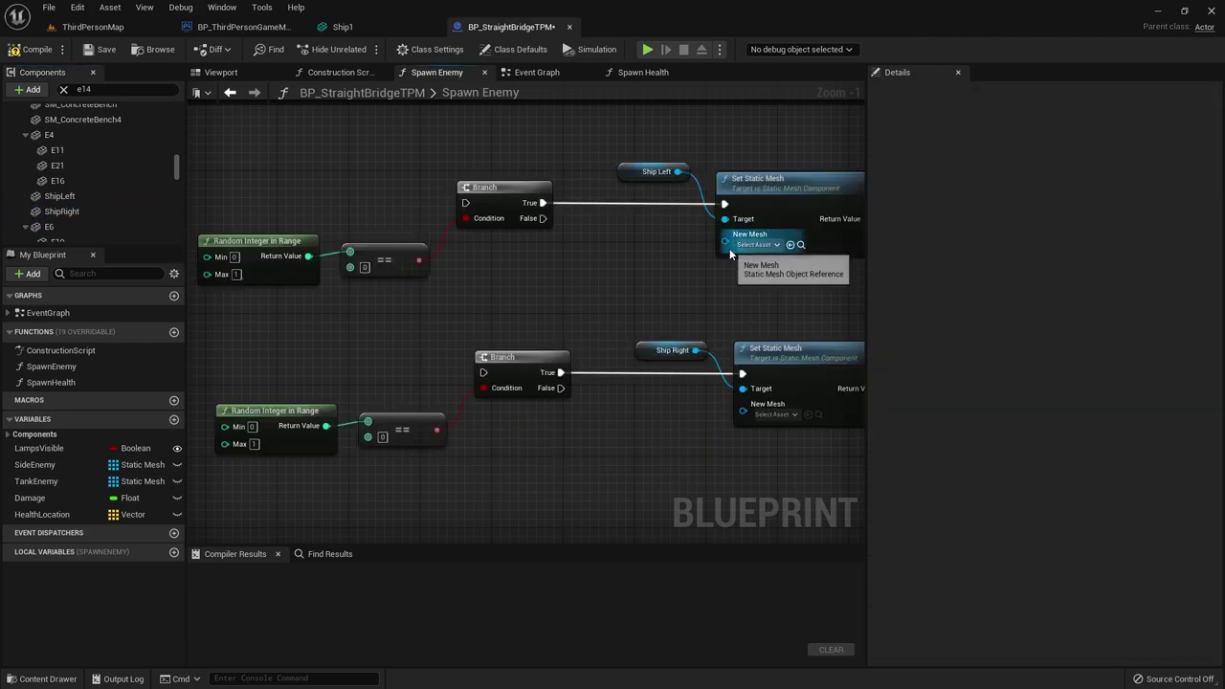
# - Set both Set Static Mesh New Mesh inputs to Ship1
pyautogui.click(751, 245)
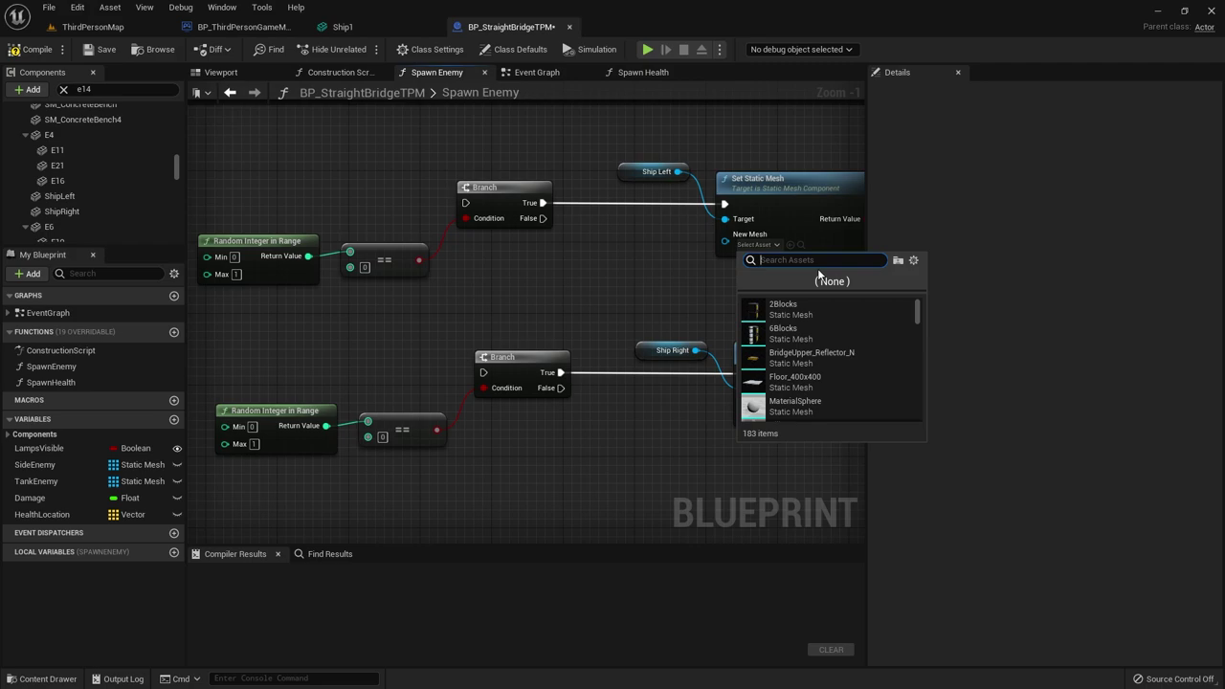
pyautogui.write('ship')
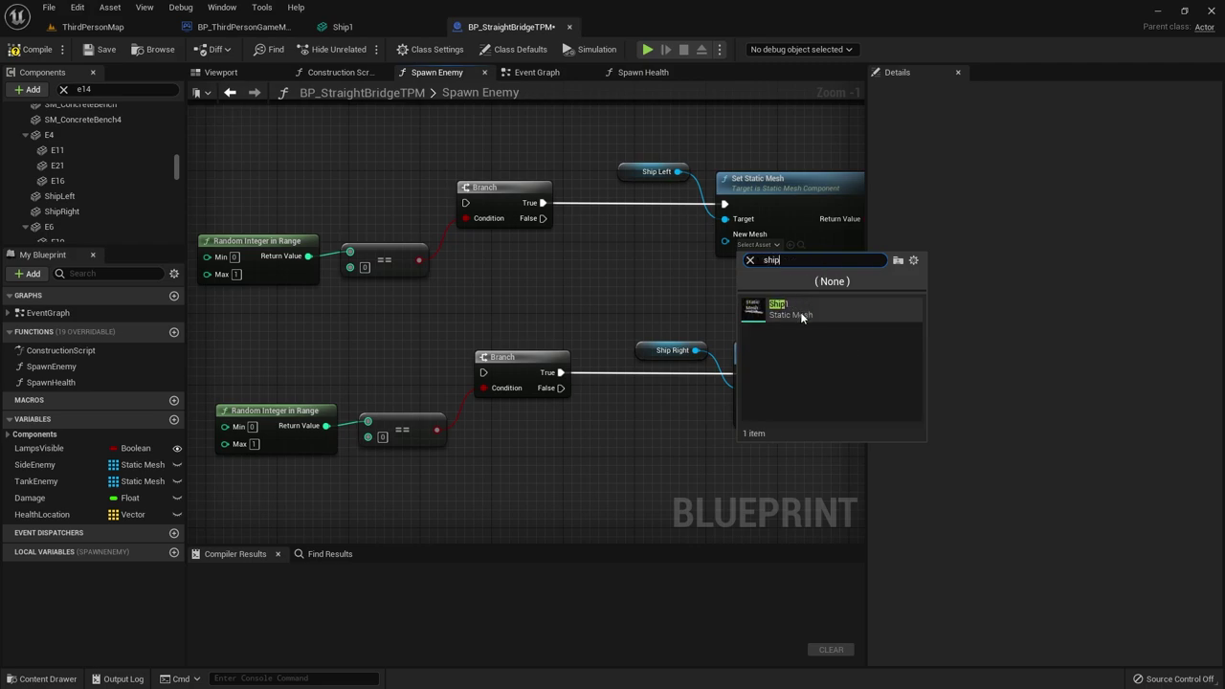
pyautogui.click(785, 308)
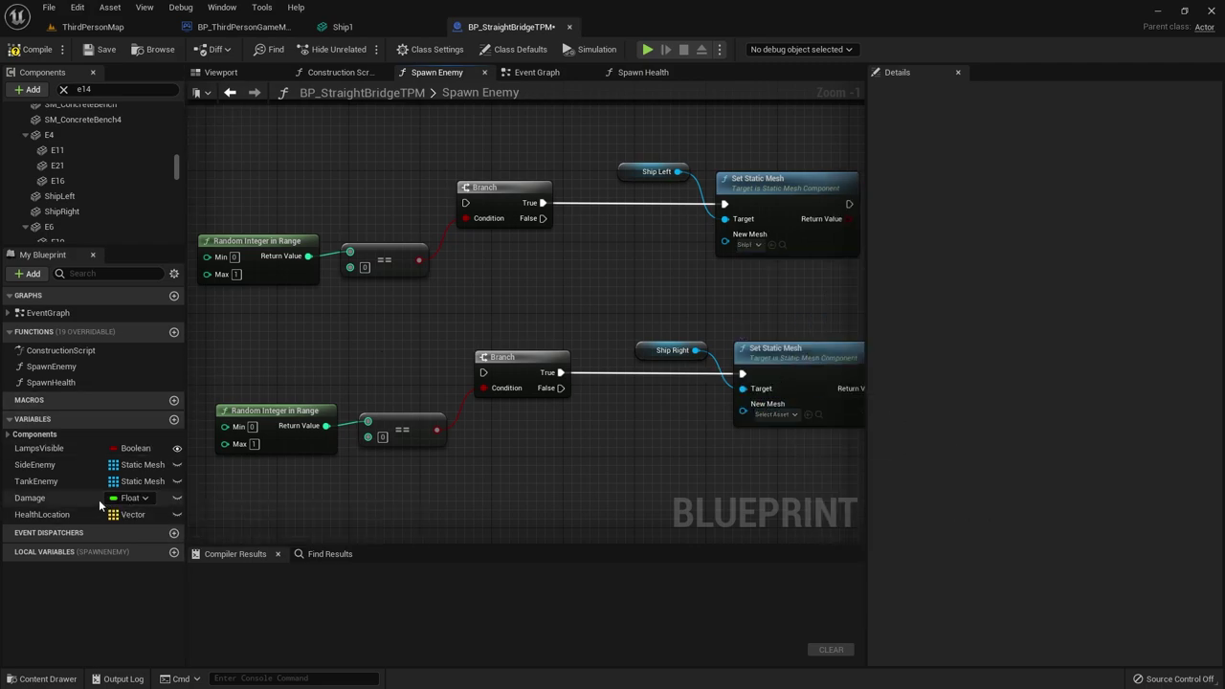
pyautogui.click(771, 417)
pyautogui.write('sh')
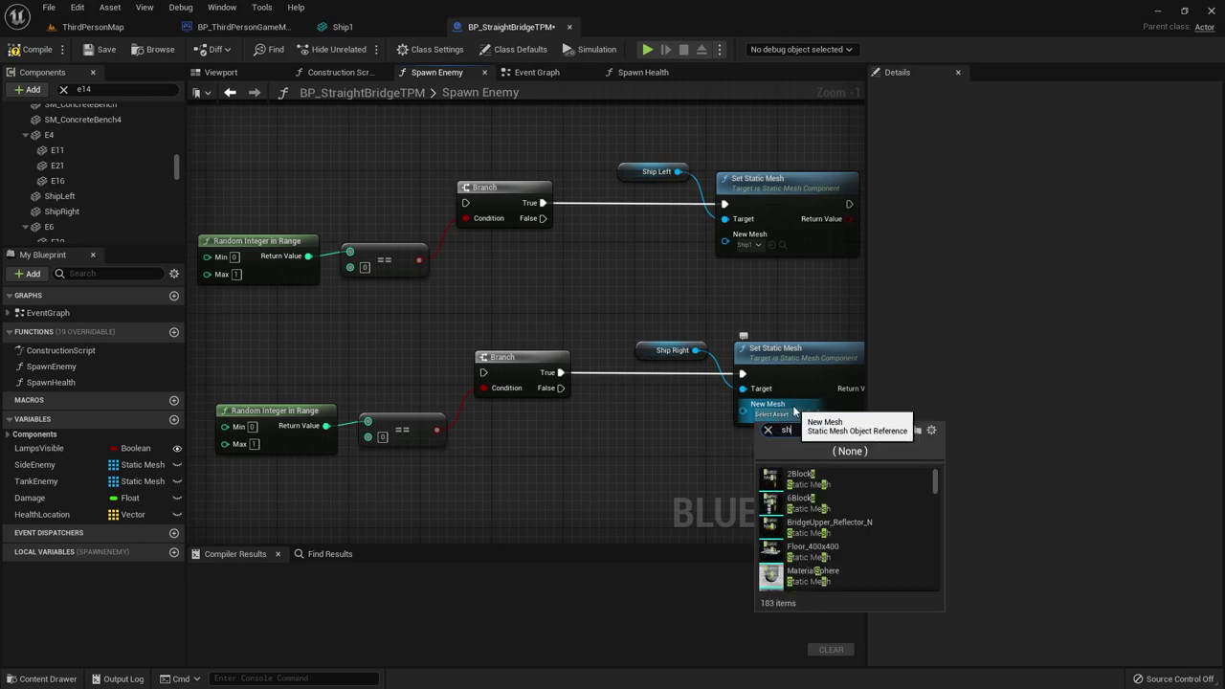
pyautogui.write('i')
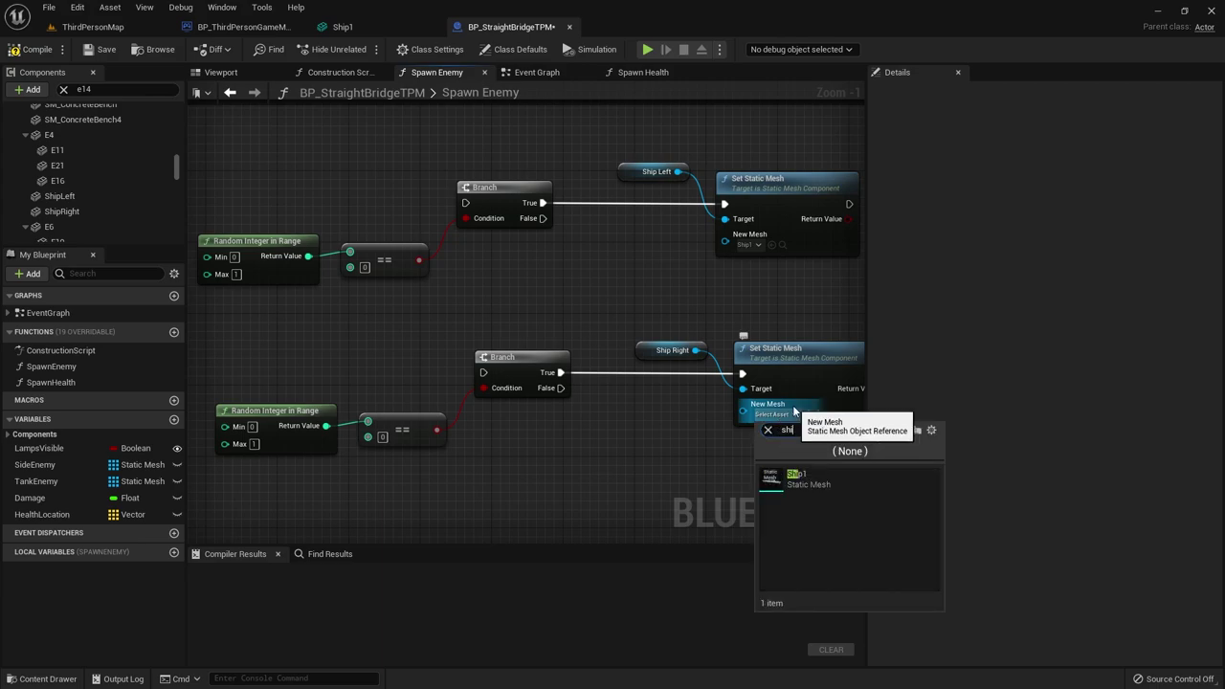
pyautogui.click(840, 477)
# - Locate the Sequence node with the fanned wires, deleting it and then restoring it with undo
pyautogui.scroll(-3, 541, 407)
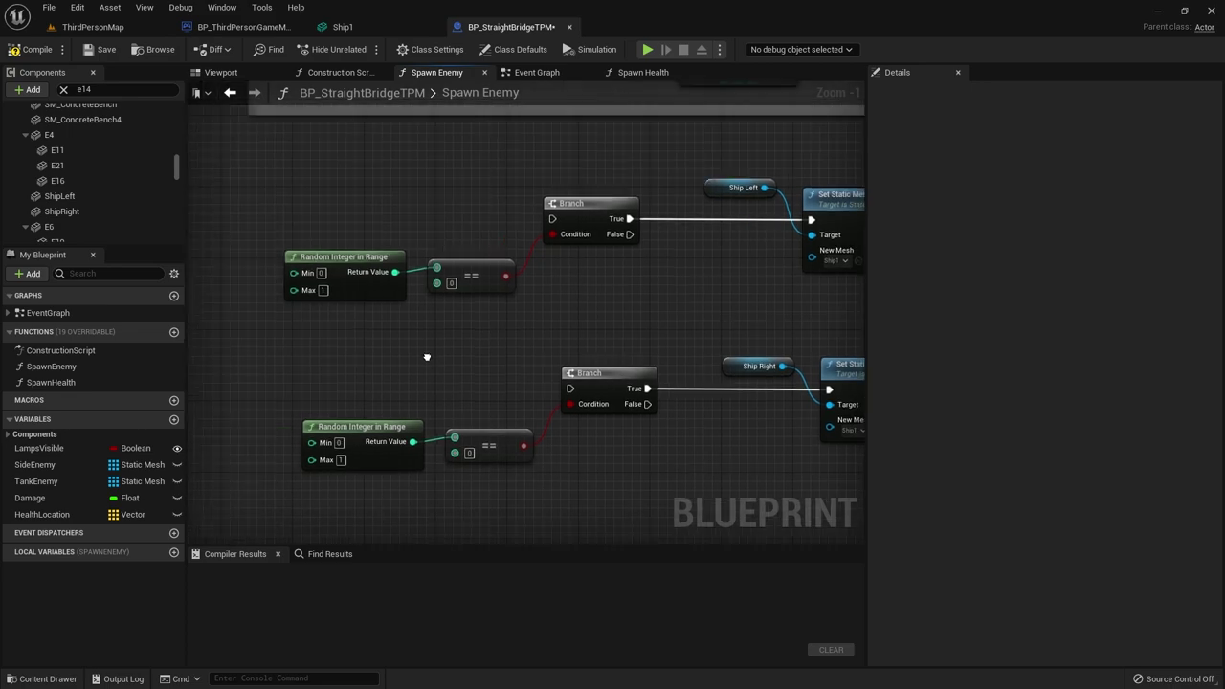
pyautogui.scroll(-4, 545, 351)
pyautogui.scroll(-2, 437, 316)
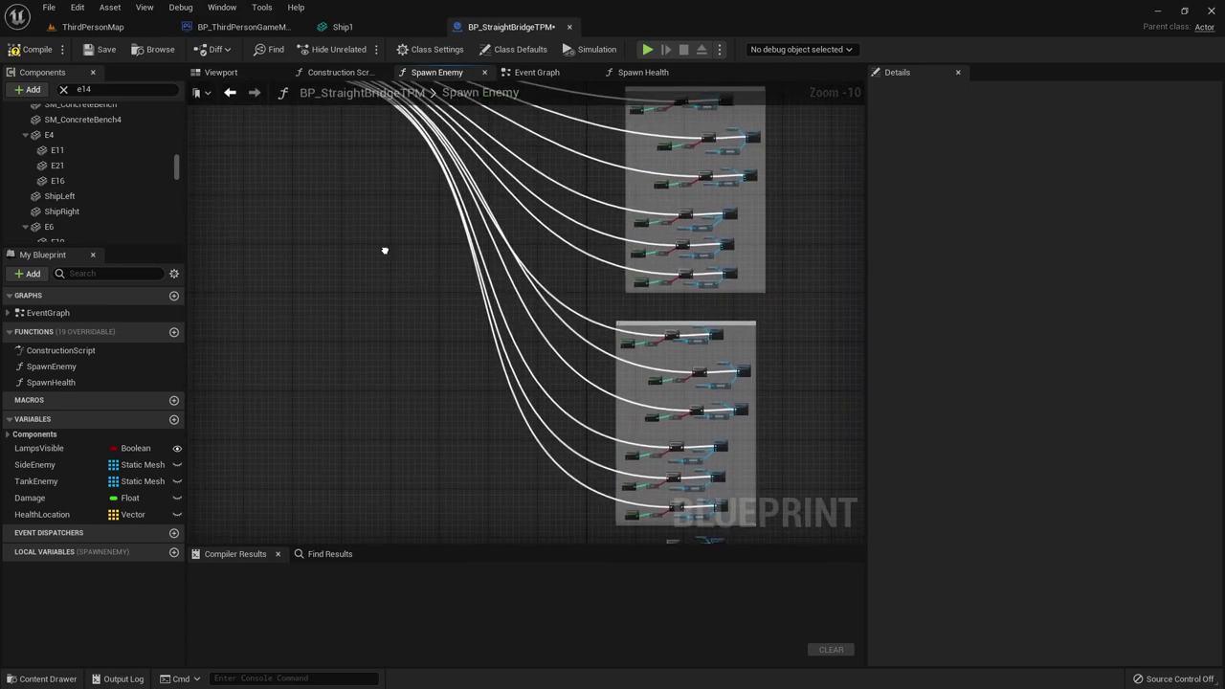
pyautogui.moveTo(383, 252); pyautogui.dragTo(621, 558, button='right')
pyautogui.moveTo(642, 450); pyautogui.dragTo(609, 312, button='right')
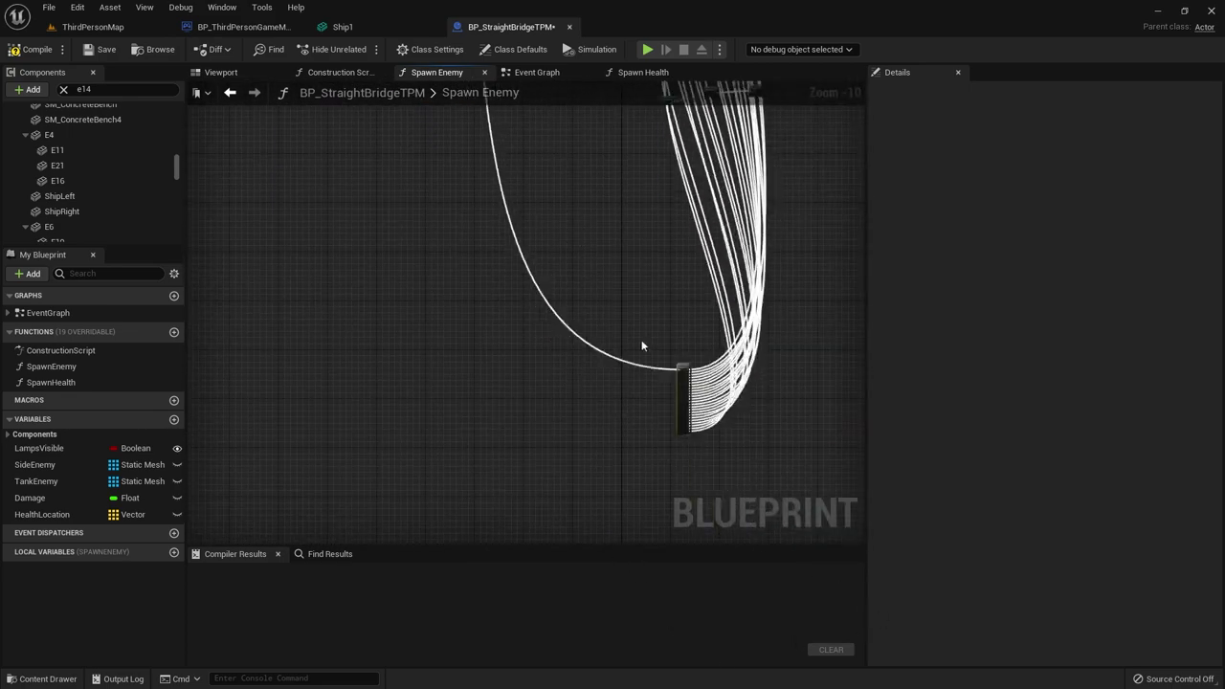
pyautogui.scroll(2, 609, 312)
pyautogui.scroll(2, 609, 312)
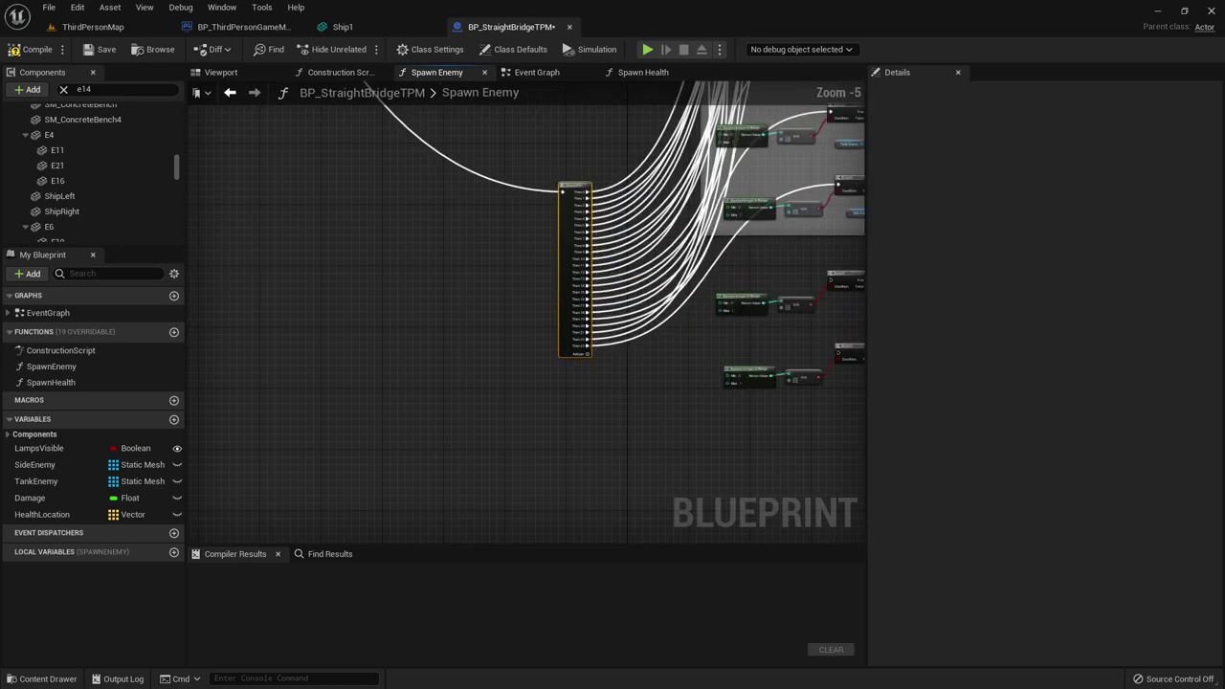
pyautogui.scroll(2, 481, 353)
pyautogui.scroll(2, 415, 424)
pyautogui.scroll(1, 518, 399)
pyautogui.click(270, 350)
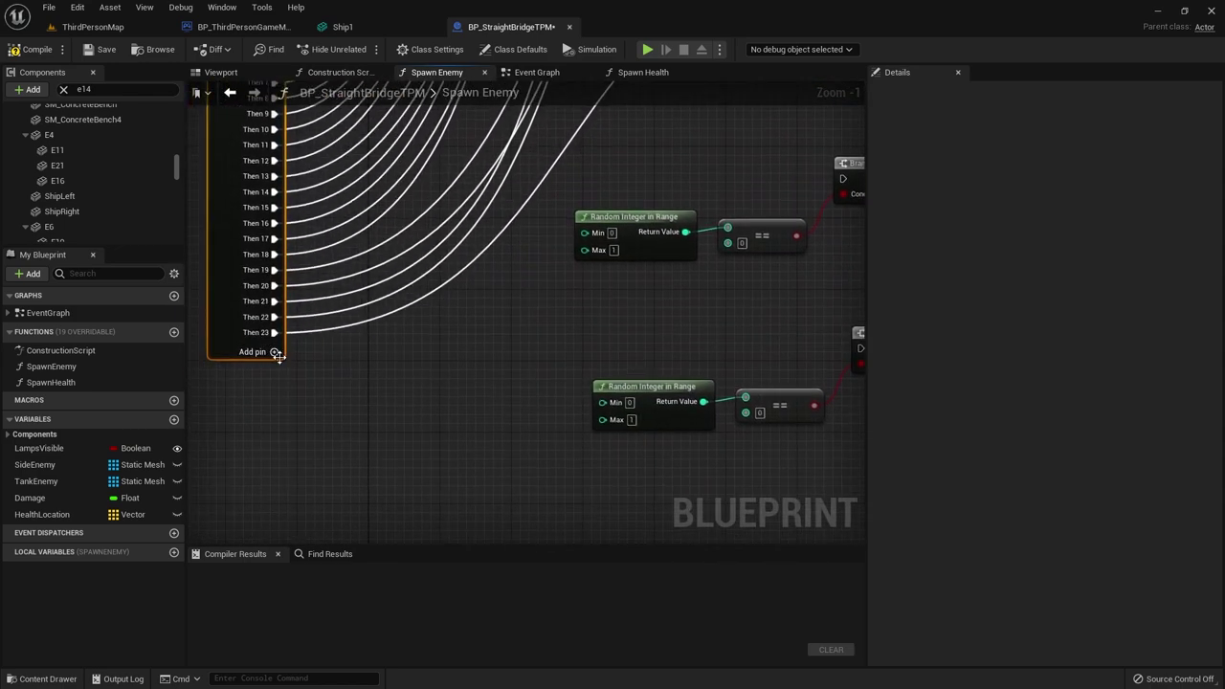
pyautogui.press('Delete')
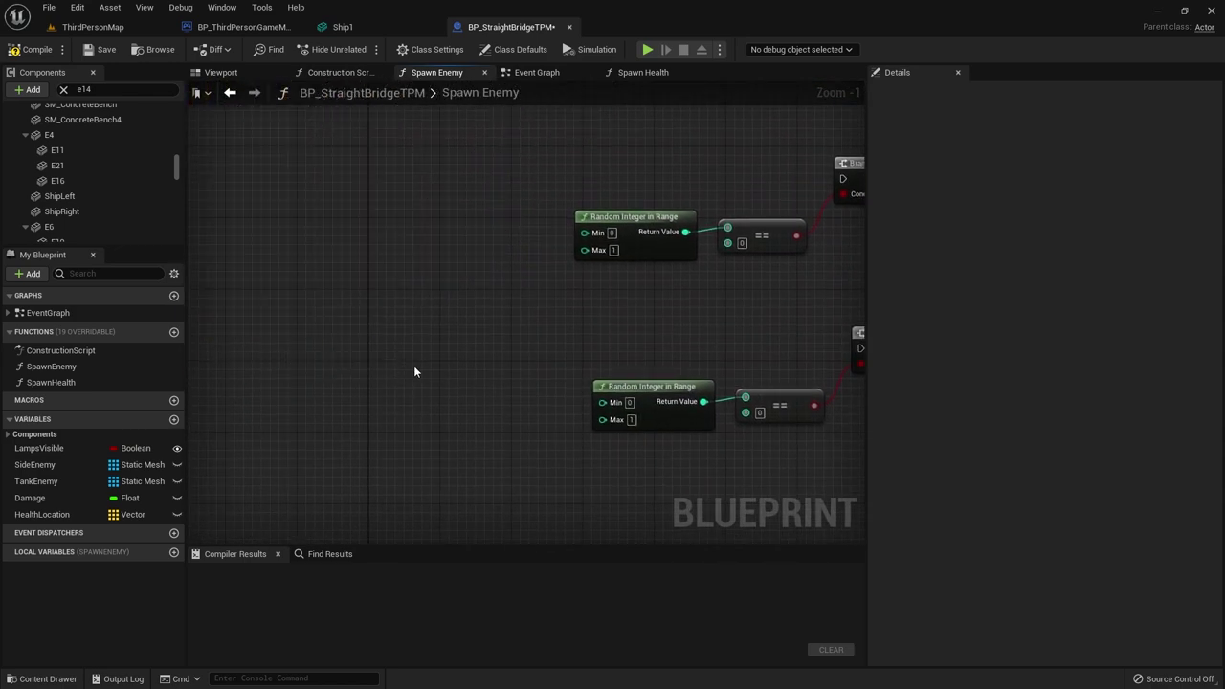
pyautogui.hotkey('ctrl', 'z')
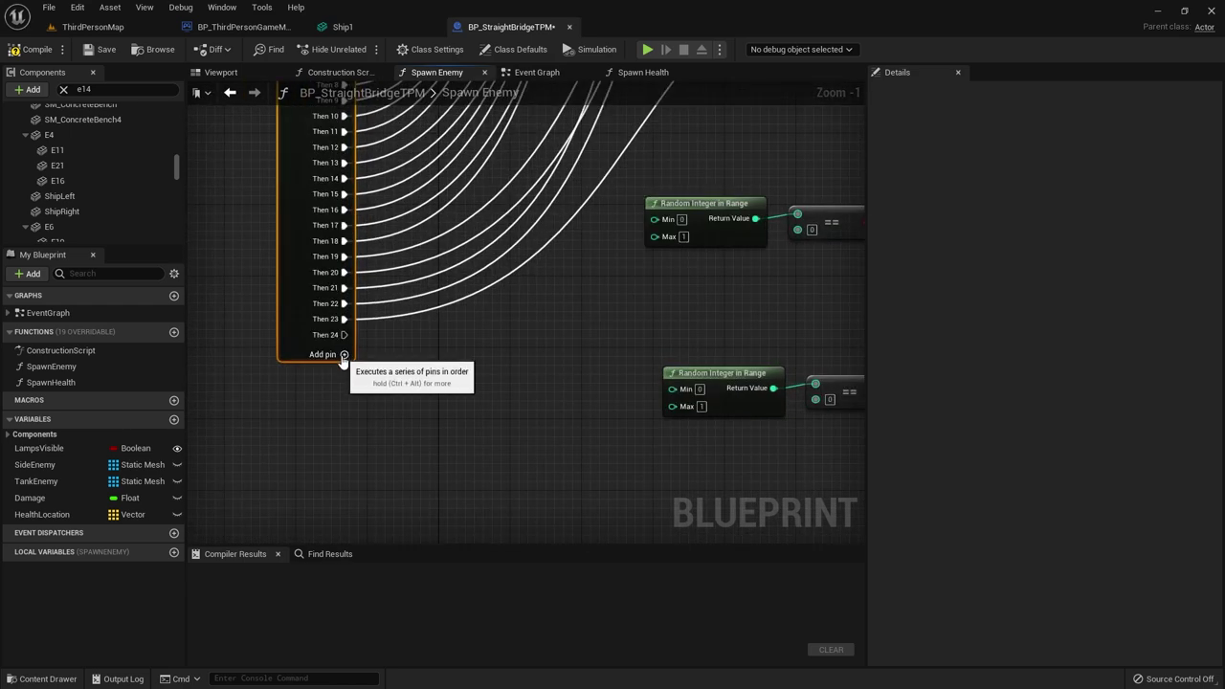
# - Wire new Sequence outputs Then 24 and Then 25 to the two Branch nodes and compile
pyautogui.click(344, 354)
pyautogui.moveTo(482, 370)
pyautogui.mouseDown(button='right')
pyautogui.moveTo(389, 356)
pyautogui.moveTo(378, 371)
pyautogui.mouseUp(button='right')
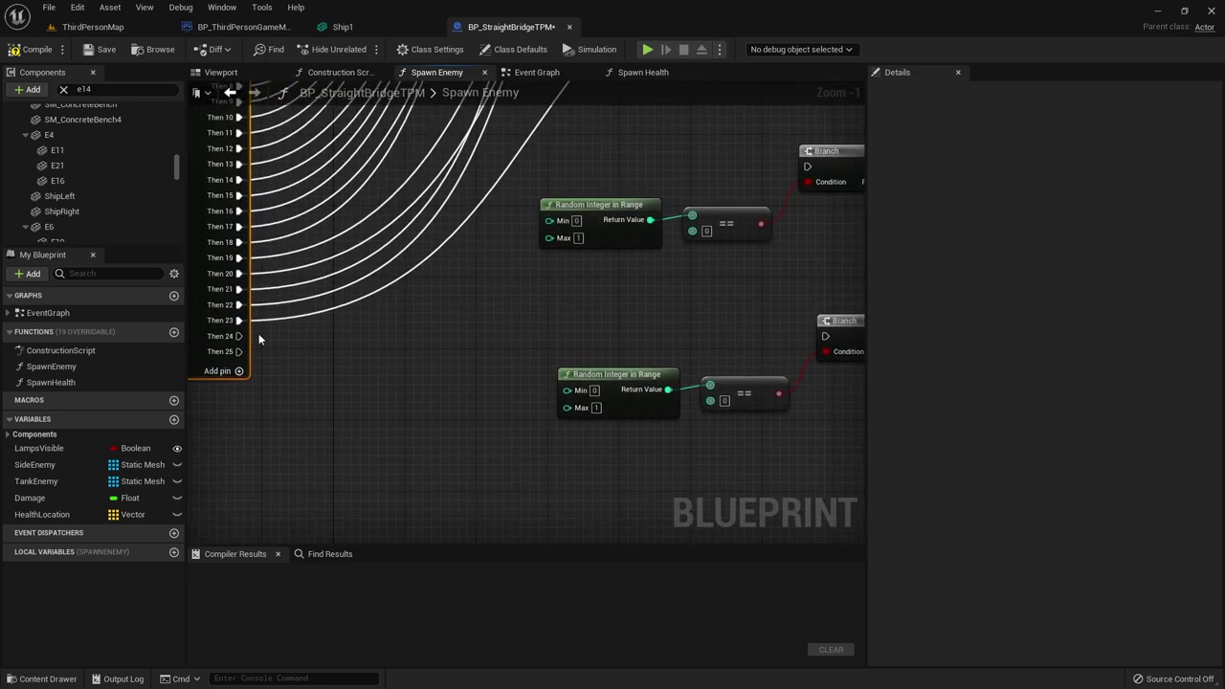
pyautogui.moveTo(239, 336); pyautogui.dragTo(804, 170)
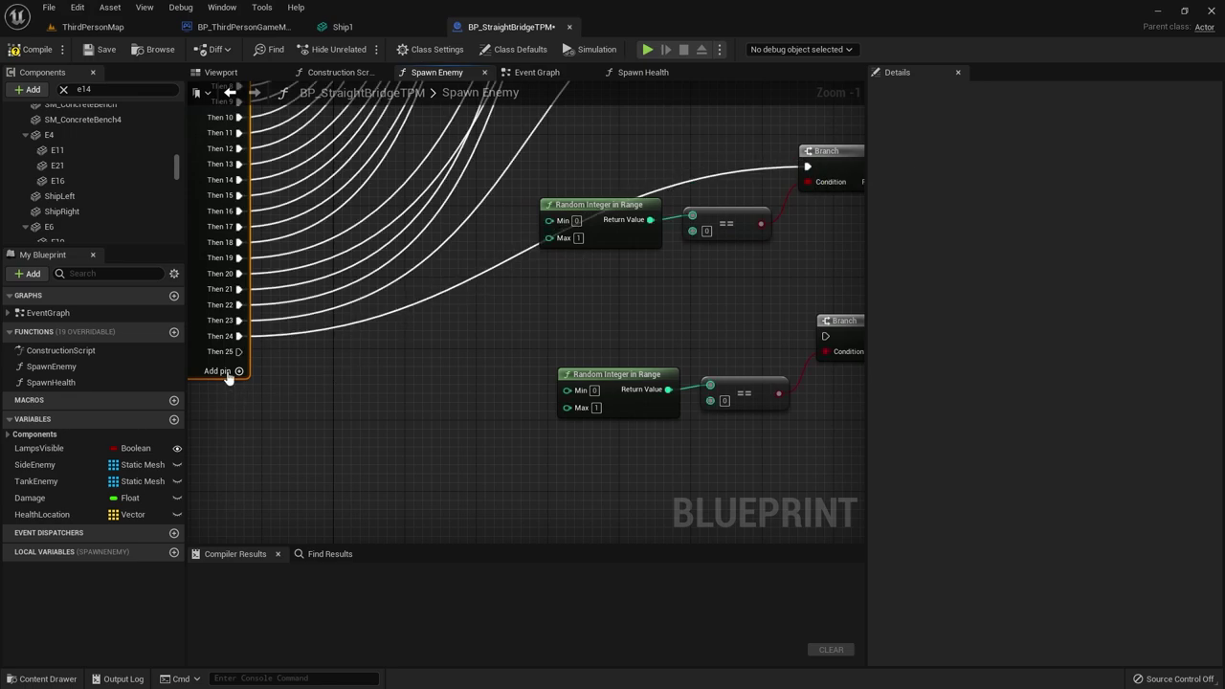
pyautogui.moveTo(239, 351); pyautogui.dragTo(830, 335)
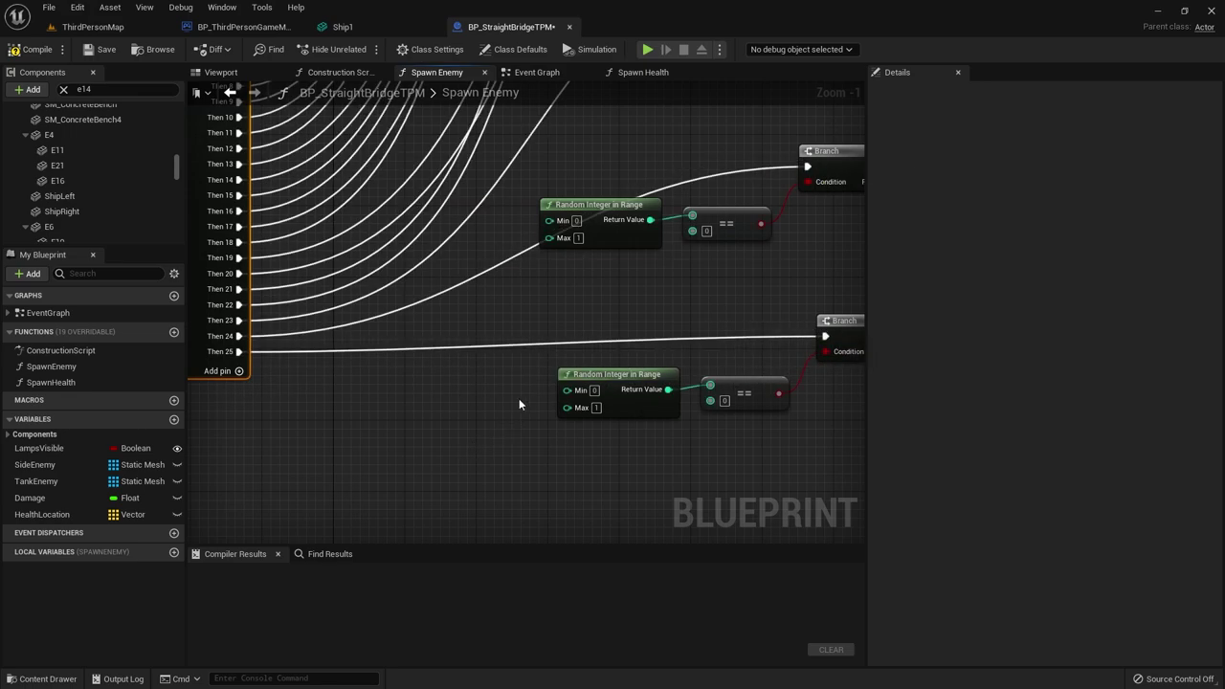
pyautogui.moveTo(861, 279); pyautogui.dragTo(550, 314, button='right')
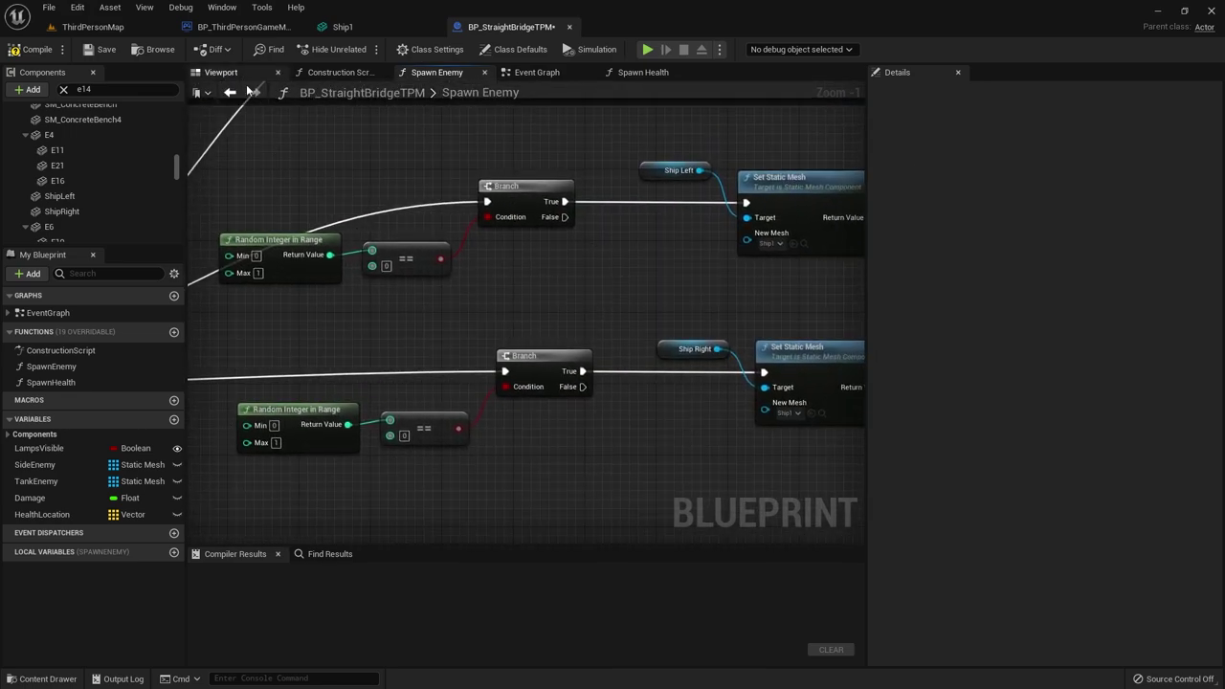
pyautogui.click(91, 53)
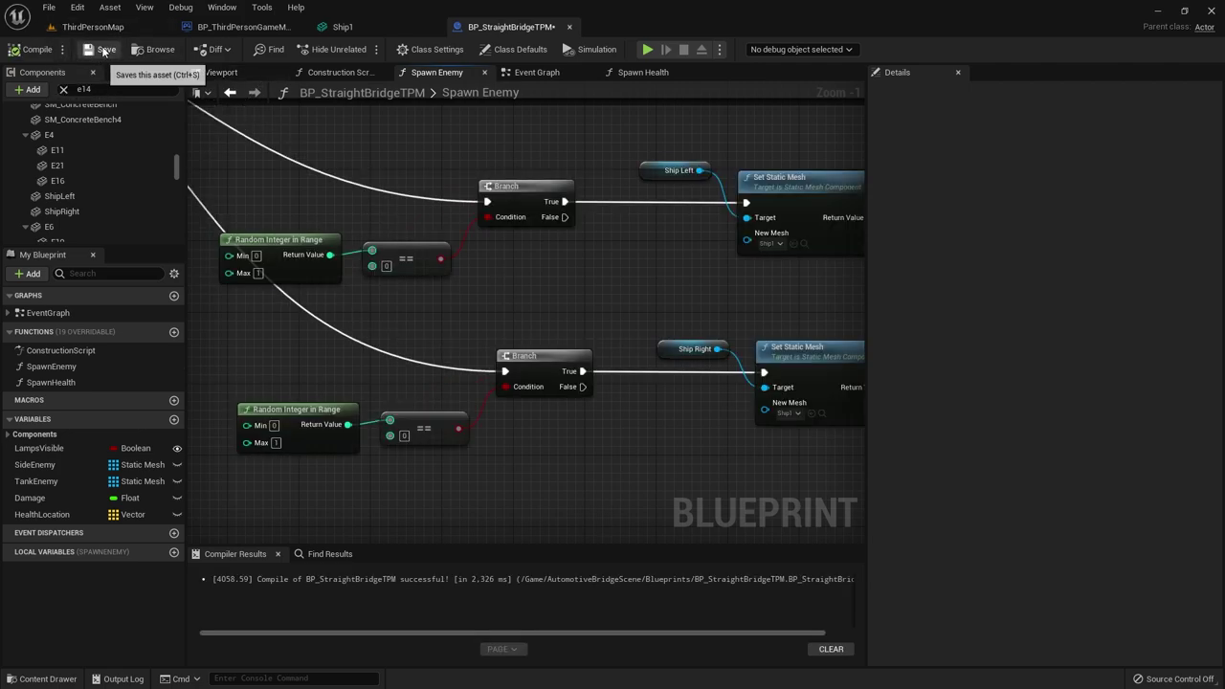
# - Delete the hand-placed Ship2 and Ship1 actors from ThirdPersonMap and run a play test
pyautogui.click(92, 27)
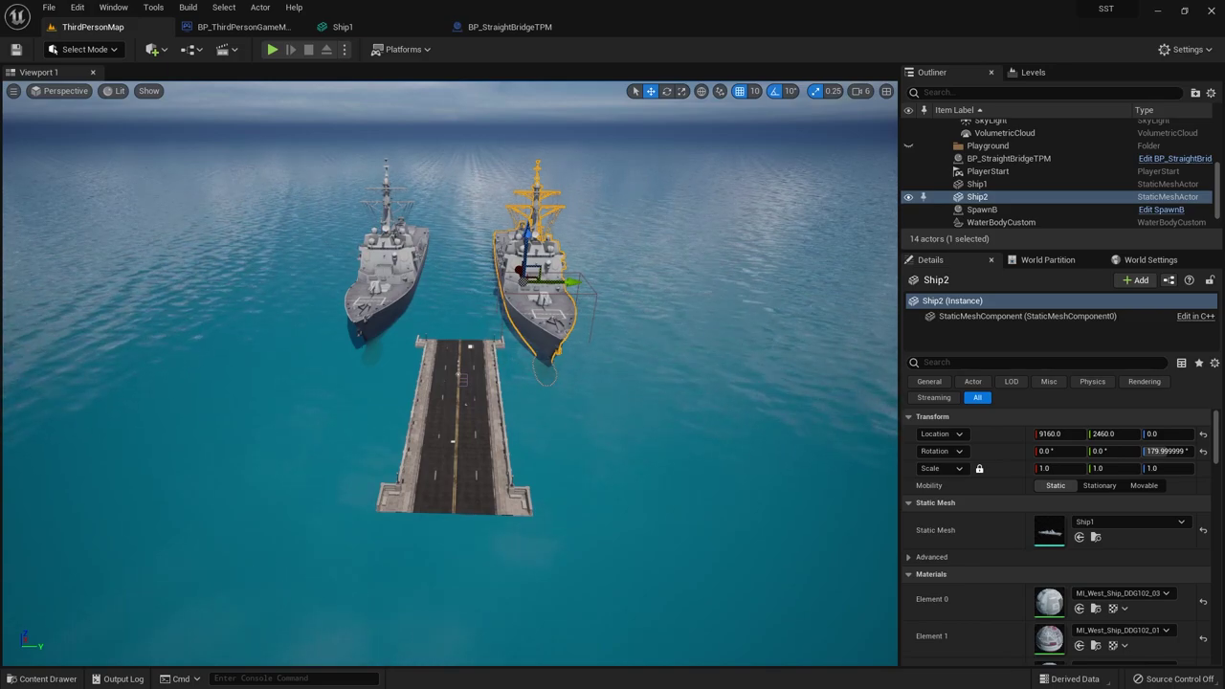
pyautogui.press('Delete')
pyautogui.click(385, 287)
pyautogui.press('Delete')
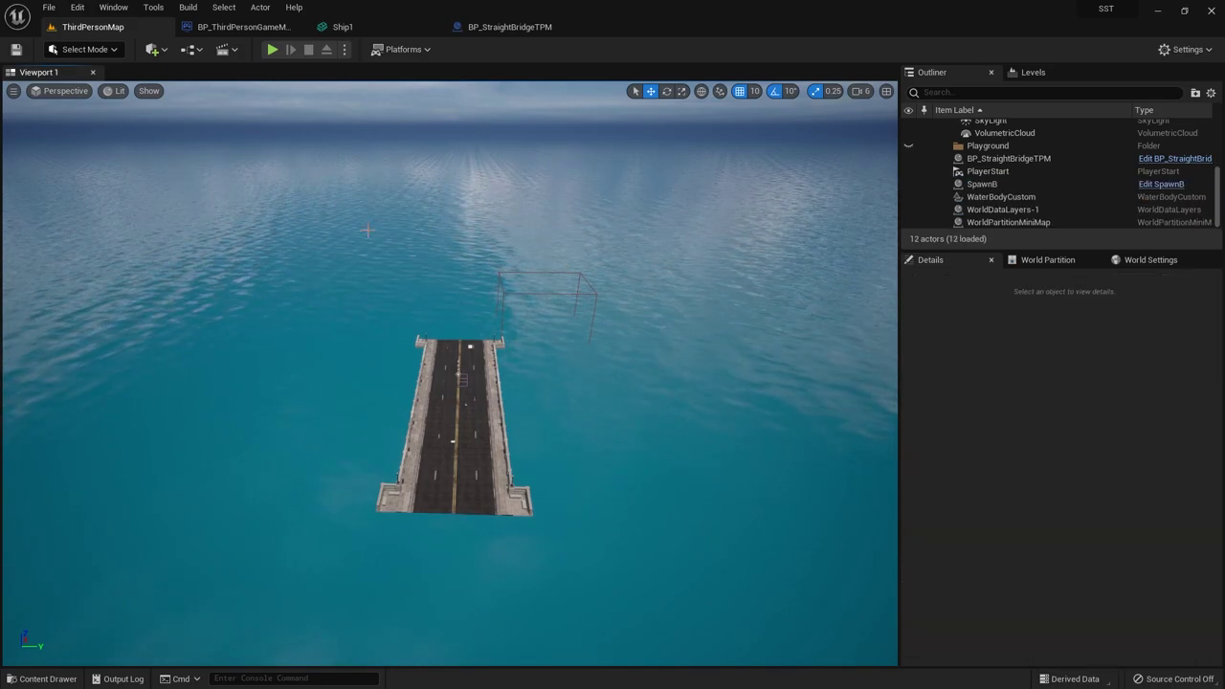
pyautogui.click(273, 49)
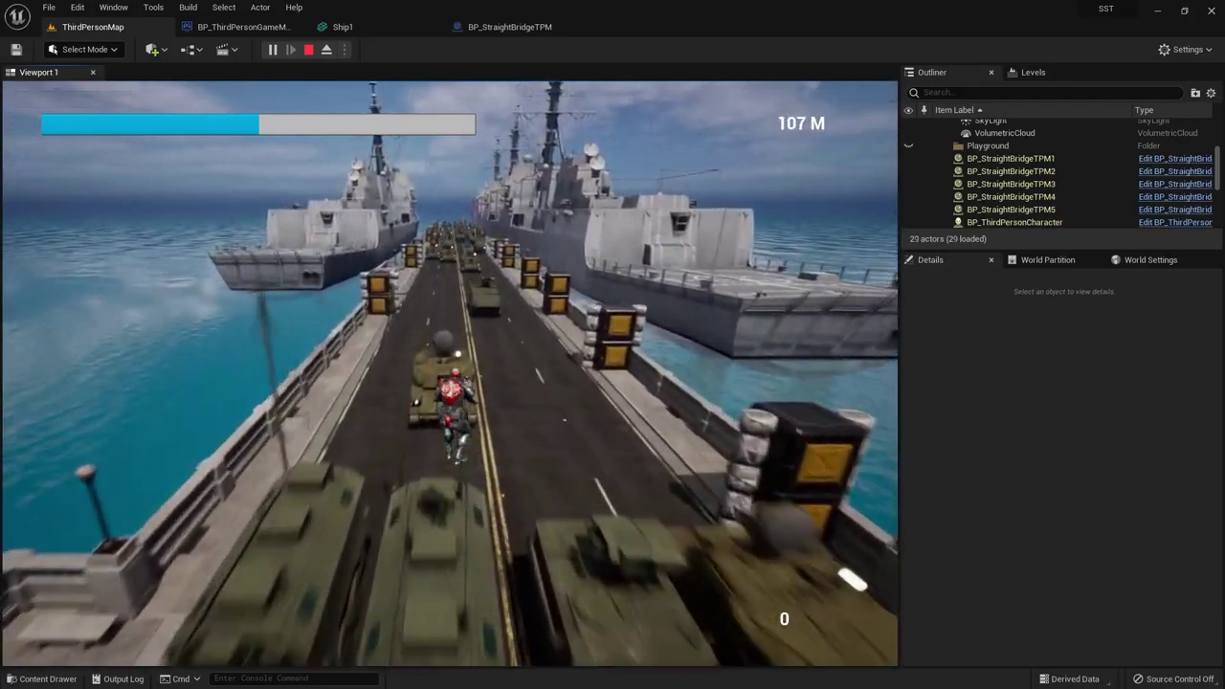
pyautogui.press('Escape')
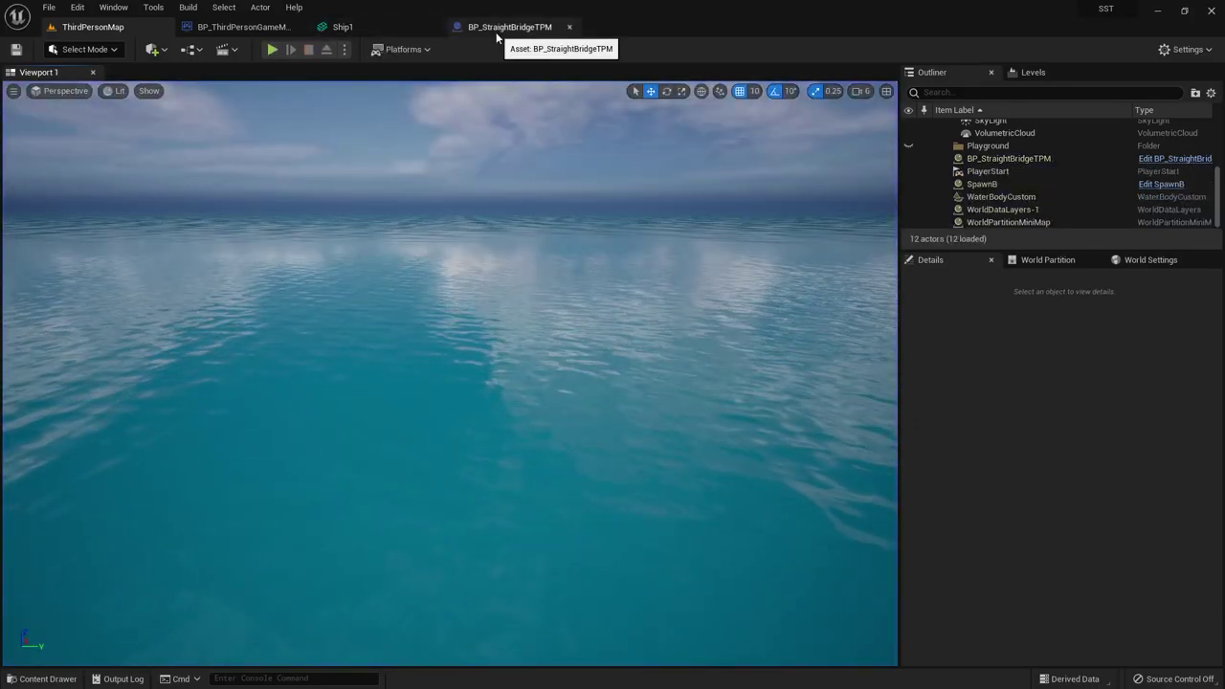
# - In the BP_StraightBridgeTPM viewport, rotate ShipLeft to about -180° yaw
pyautogui.click(503, 27)
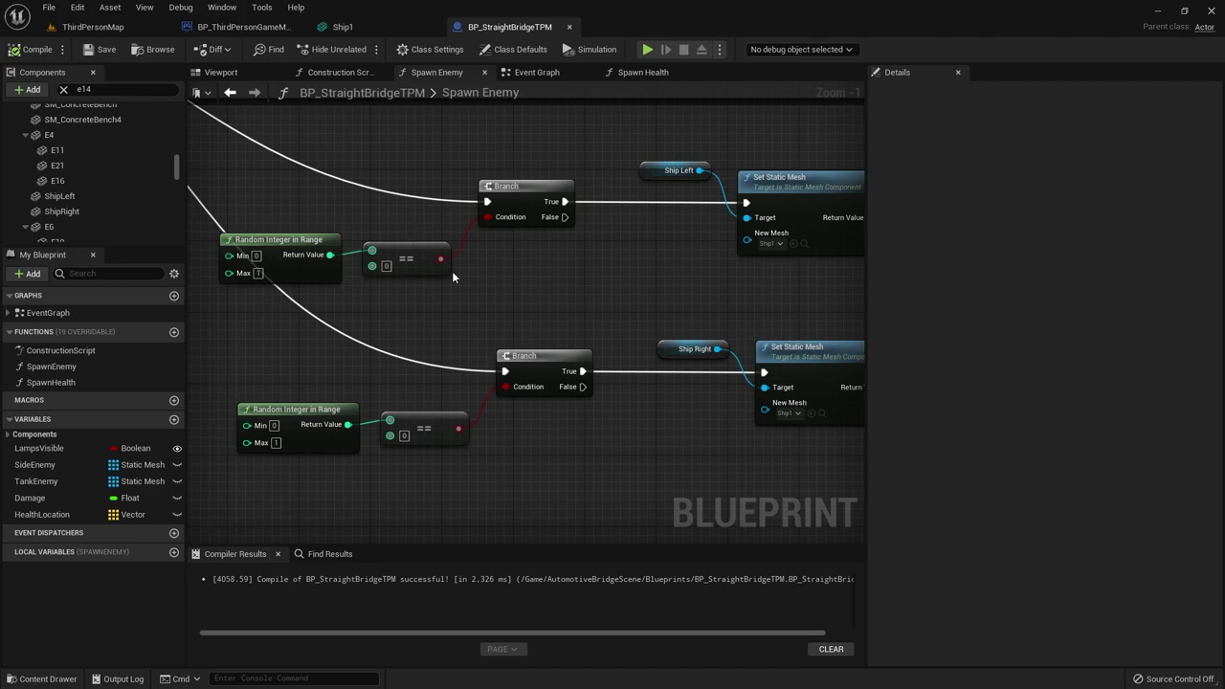
pyautogui.click(230, 72)
pyautogui.click(95, 198)
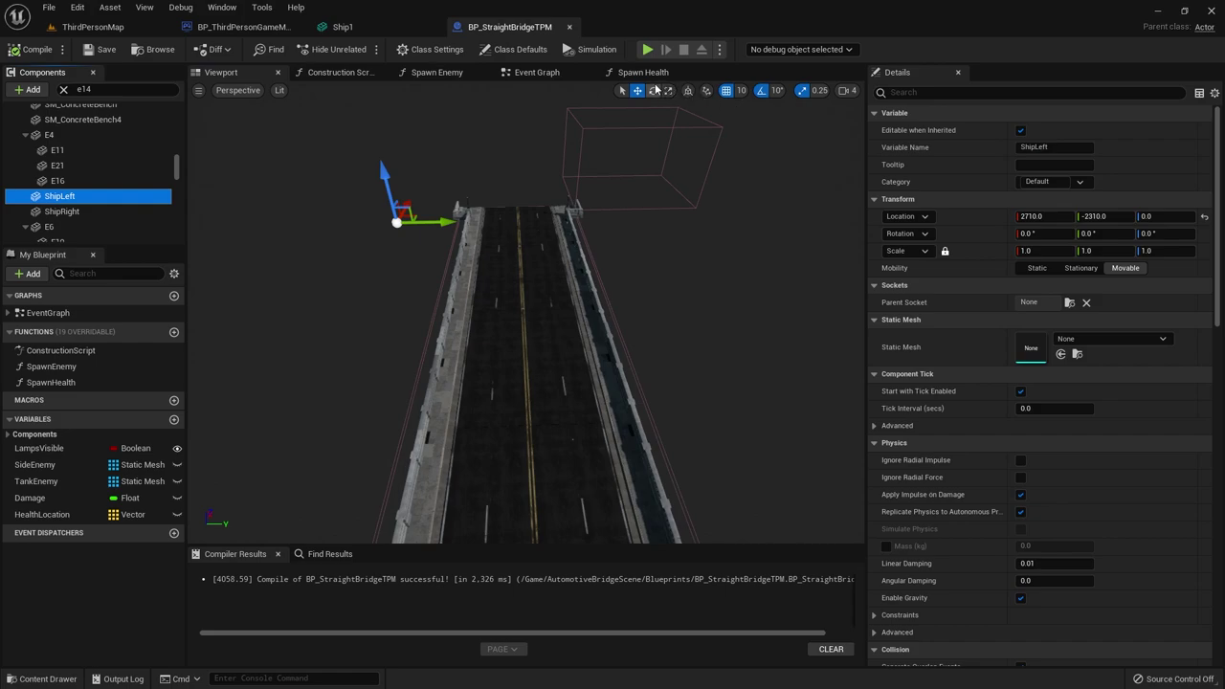
pyautogui.click(655, 89)
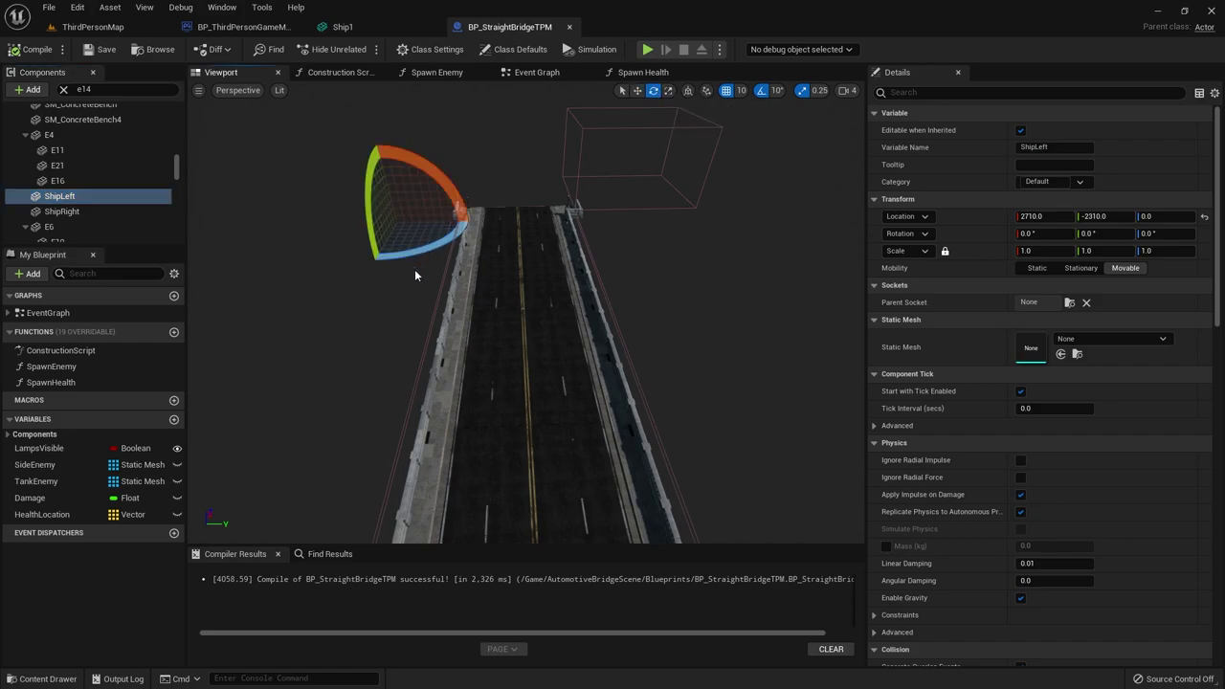
pyautogui.moveTo(423, 247); pyautogui.dragTo(502, 236, button='right')
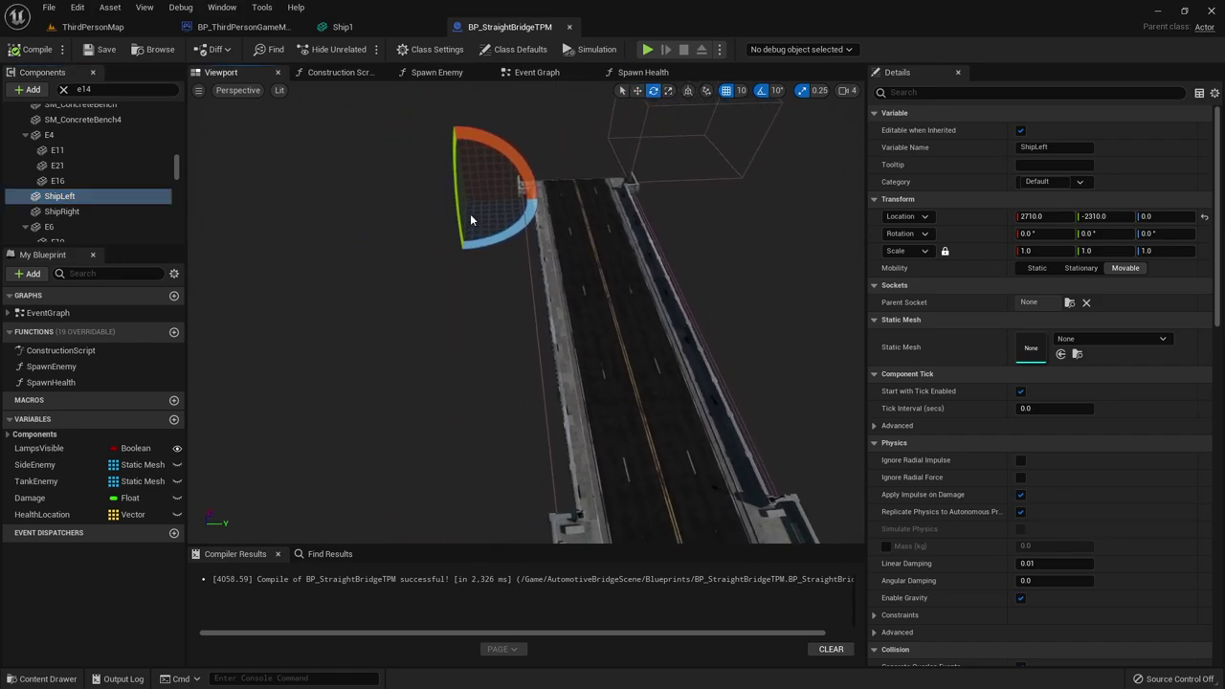
pyautogui.moveTo(501, 235); pyautogui.dragTo(610, 238)
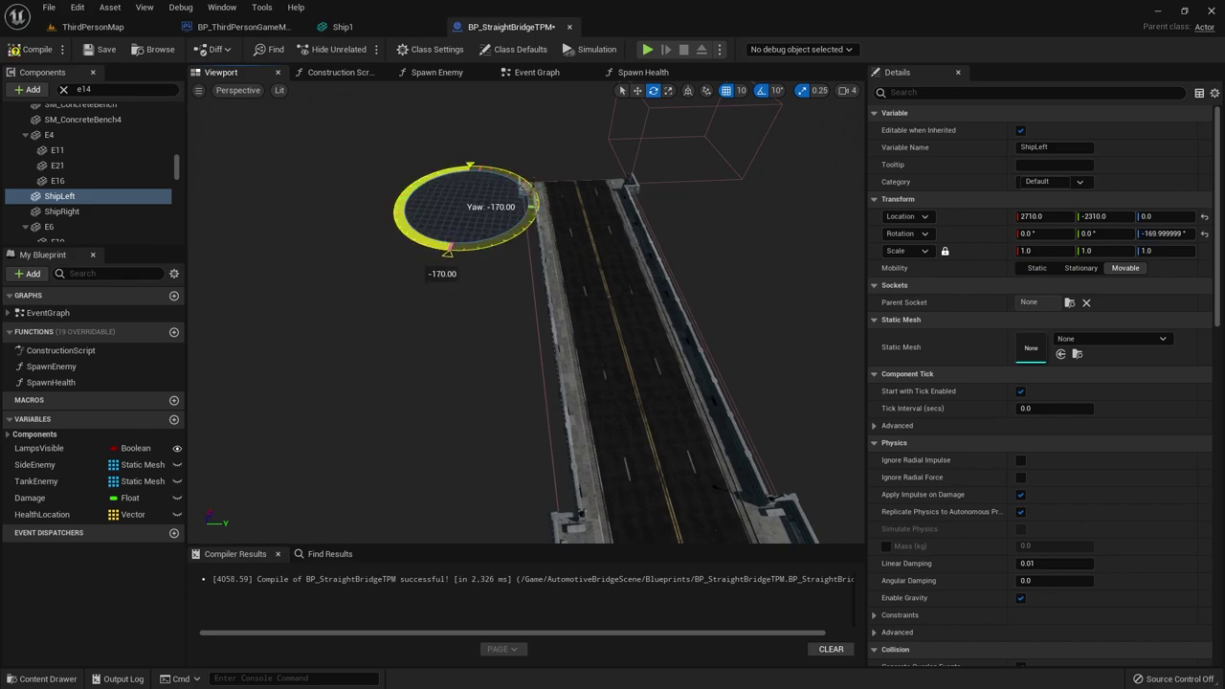
pyautogui.moveTo(610, 238); pyautogui.dragTo(415, 241)
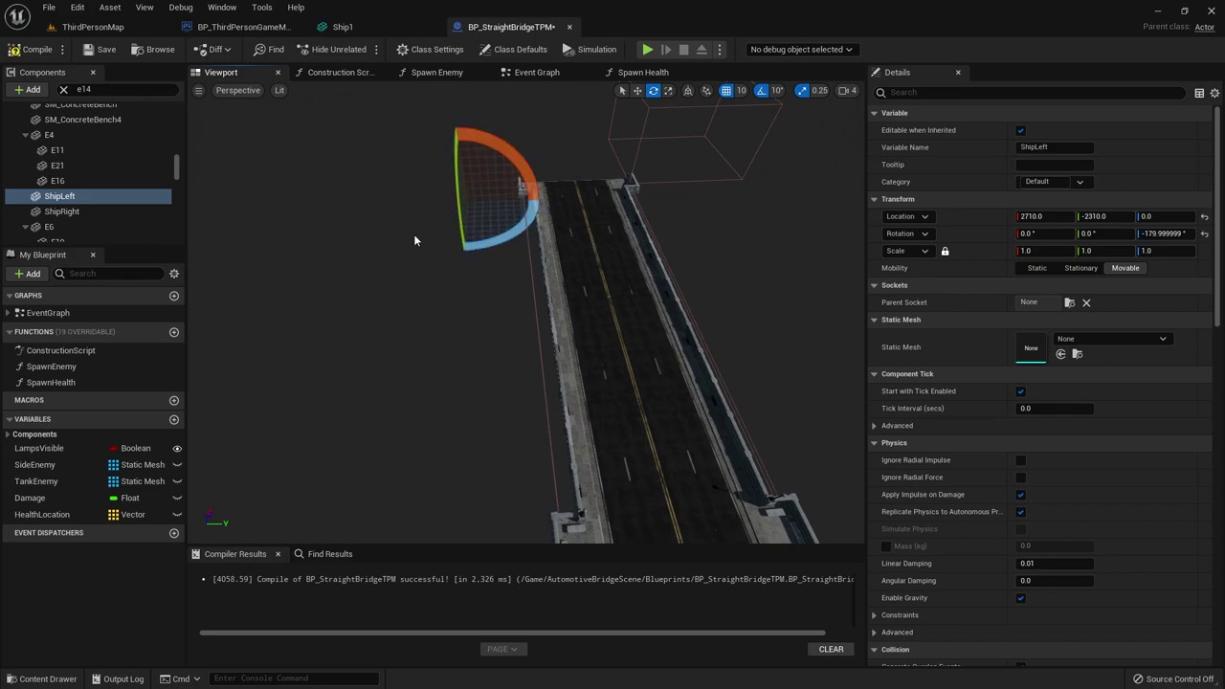
# - Rotate ShipRight to about -180° yaw, save the blueprint, and return to ThirdPersonMap
pyautogui.click(80, 213)
pyautogui.moveTo(803, 323); pyautogui.dragTo(823, 338)
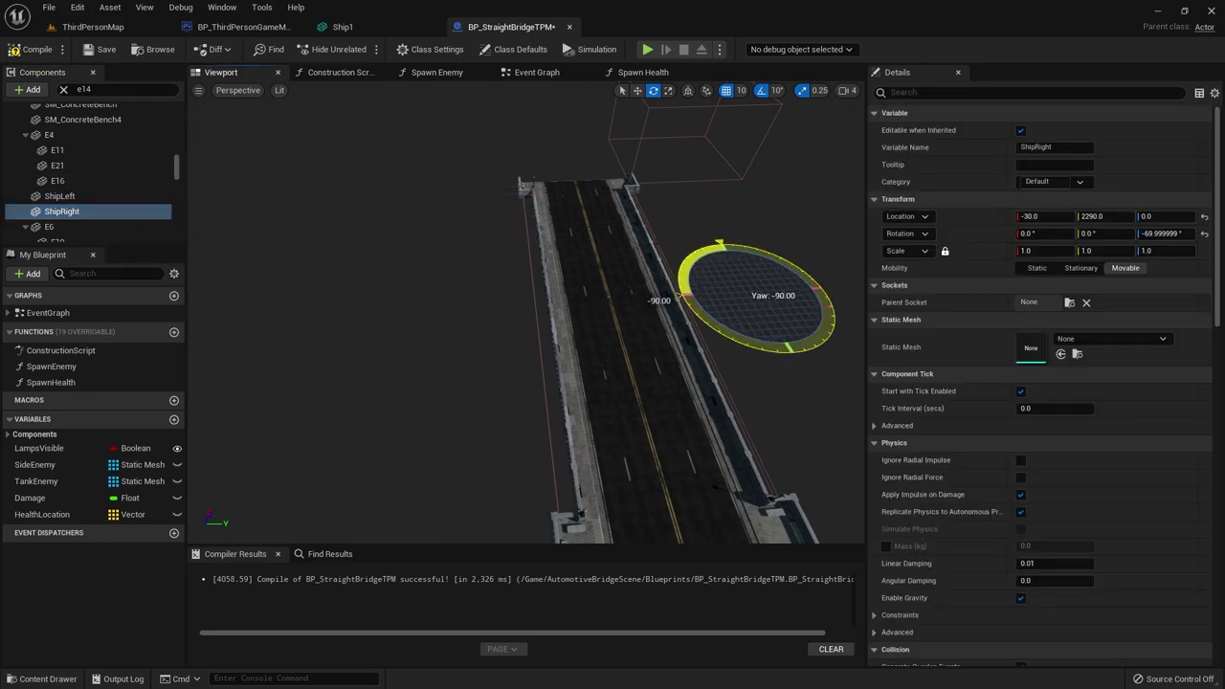
pyautogui.moveTo(679, 298)
pyautogui.mouseDown()
pyautogui.moveTo(762, 353)
pyautogui.moveTo(799, 354)
pyautogui.mouseUp()
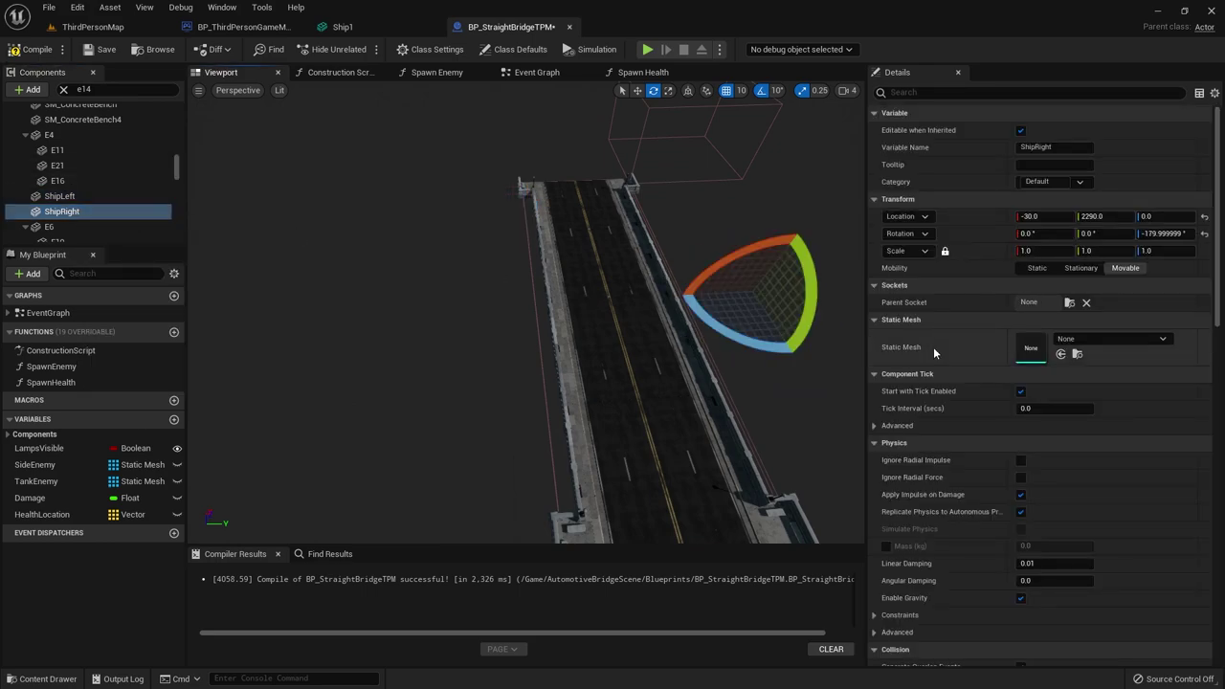
pyautogui.click(96, 52)
pyautogui.click(93, 27)
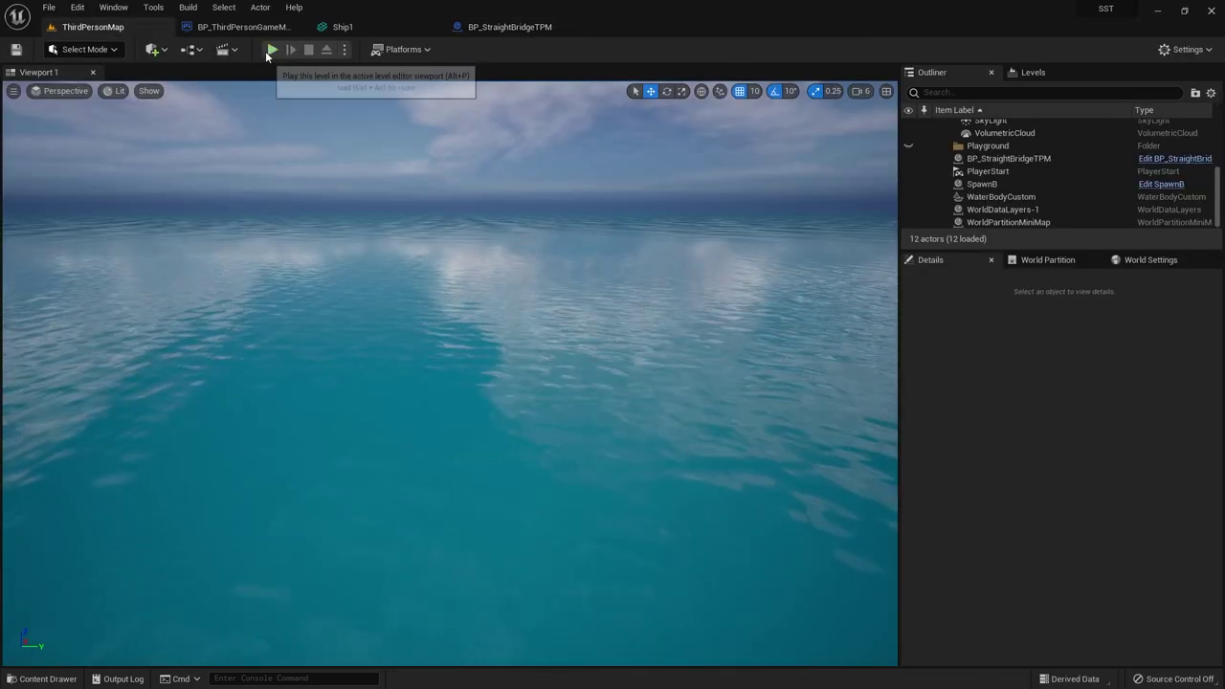
# - Play-test the level, then select the upper random range's Max value in the Spawn Enemy graph
pyautogui.click(270, 50)
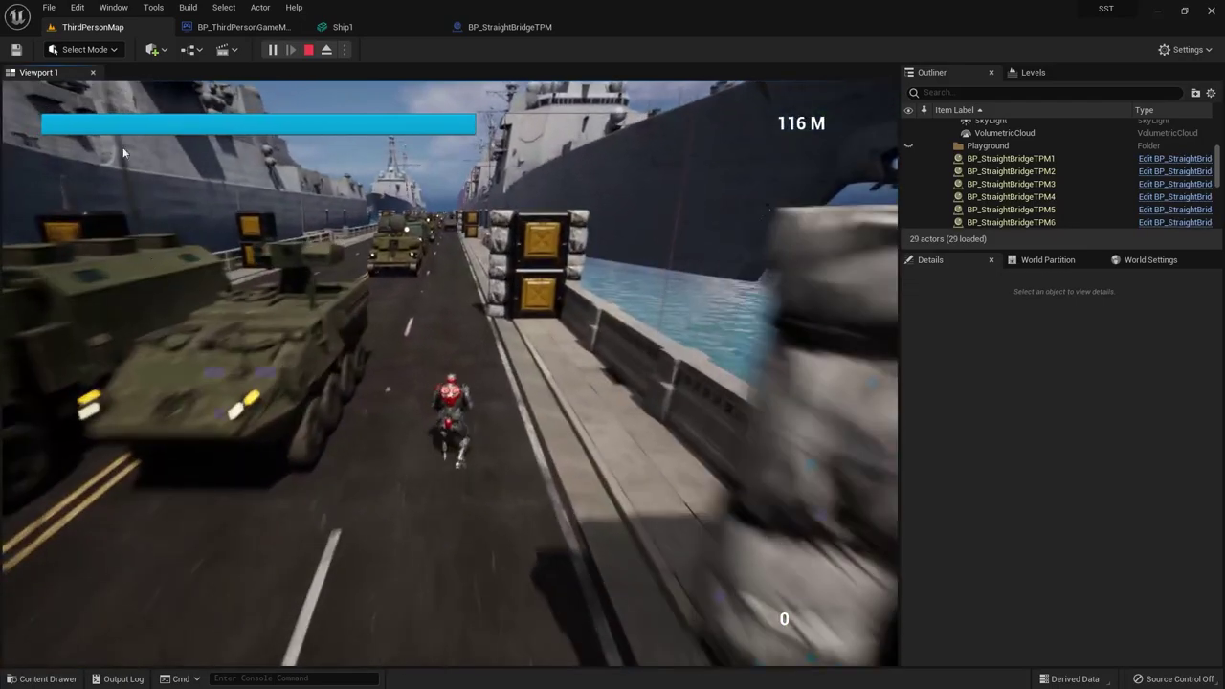
pyautogui.press('Escape')
pyautogui.click(504, 29)
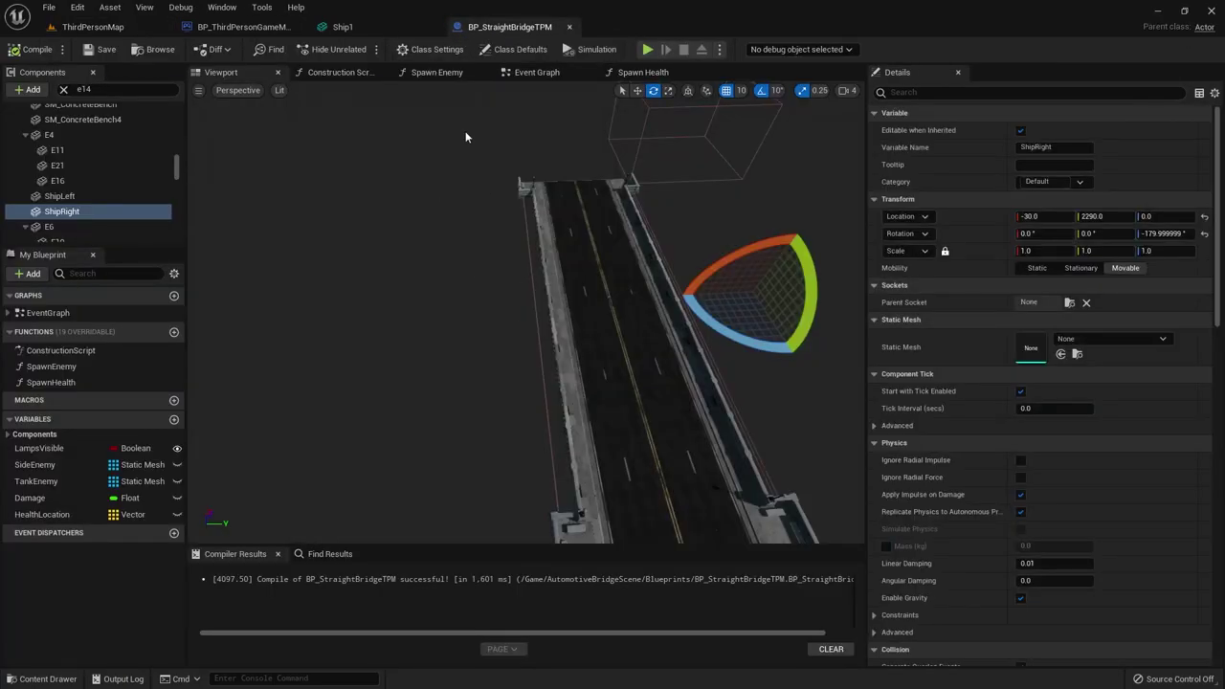
pyautogui.click(430, 76)
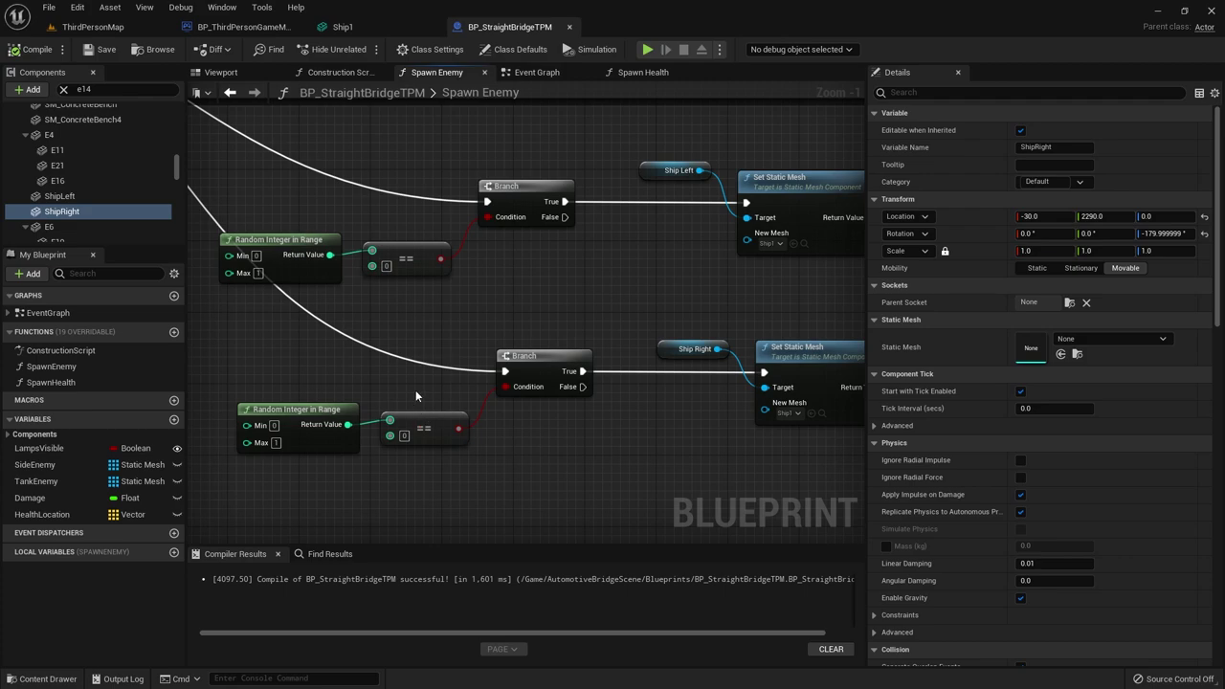
pyautogui.click(258, 273)
pyautogui.write('3')
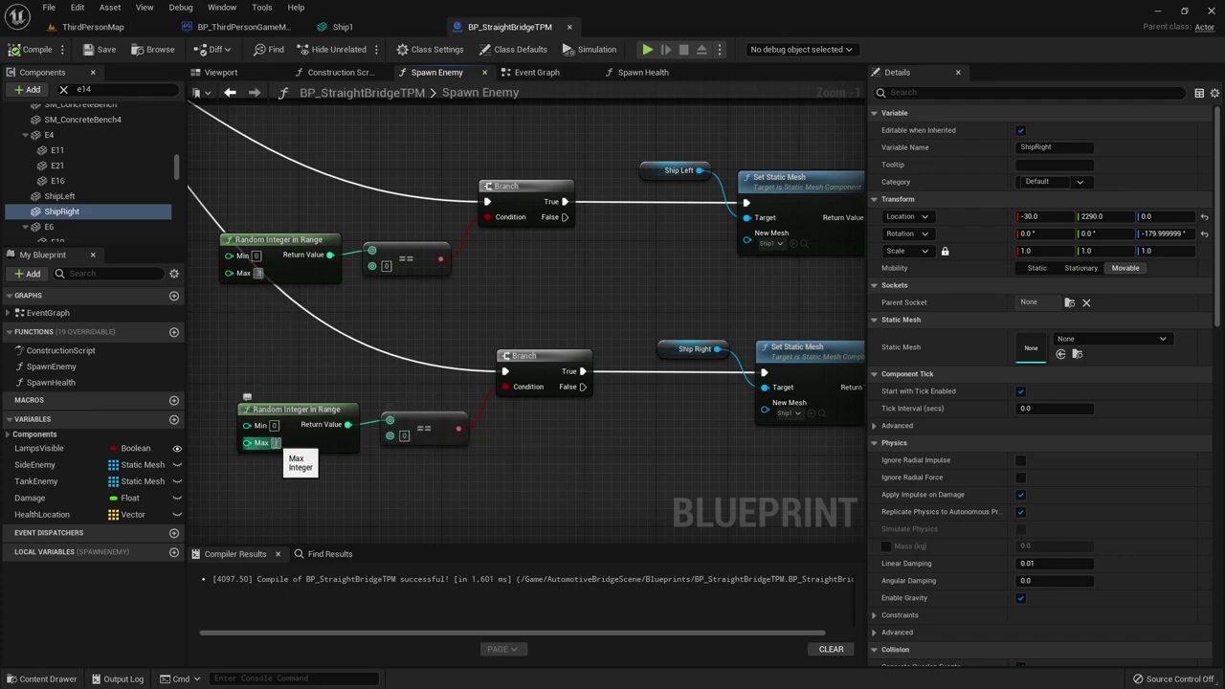
# - Test-run ThirdPersonMap with the Max 3 ship randomness and stop the session
pyautogui.click(93, 27)
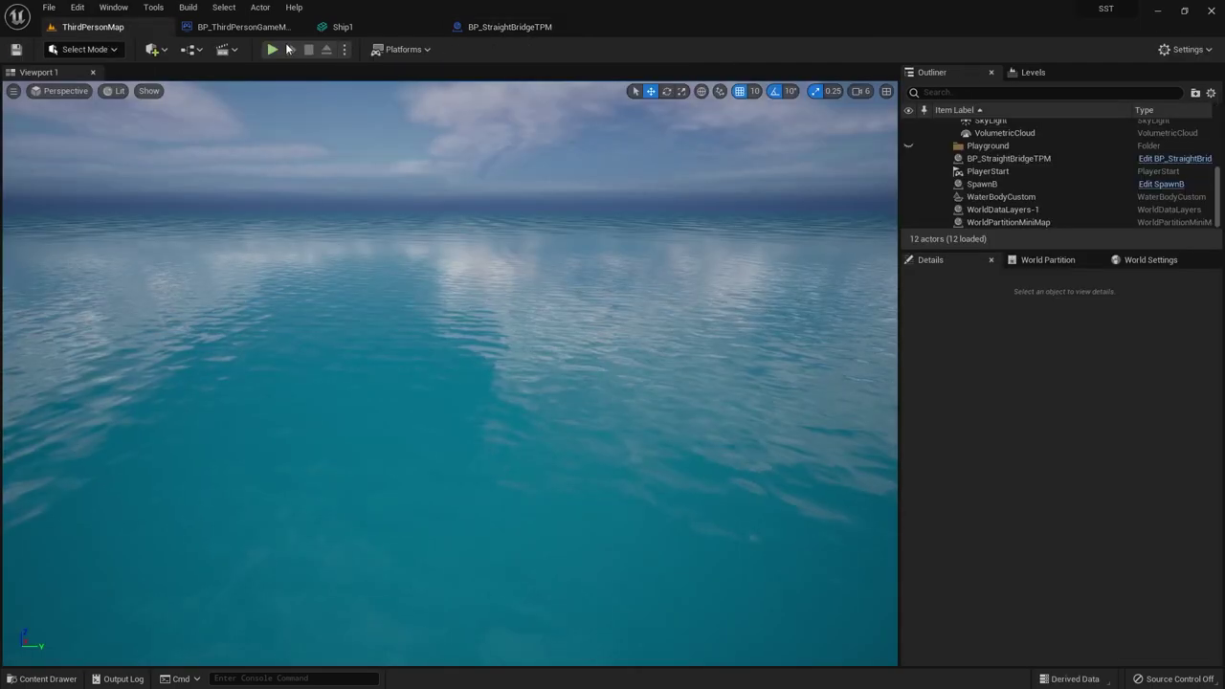
pyautogui.click(272, 48)
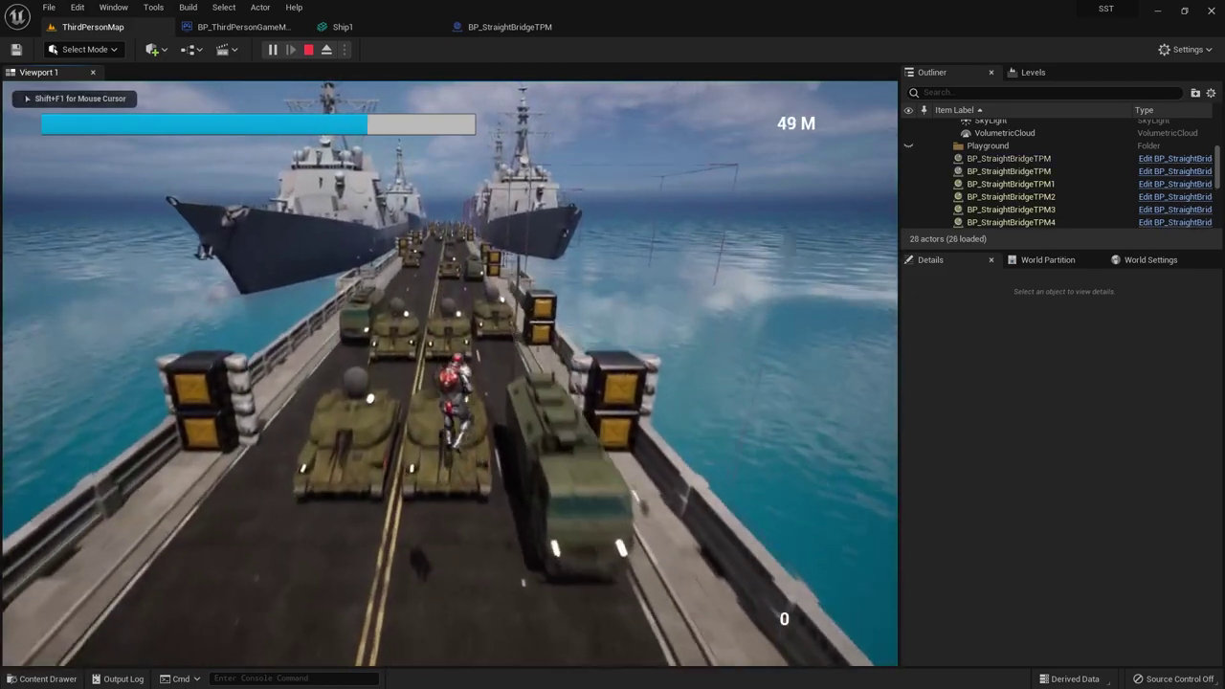
pyautogui.press('Escape')
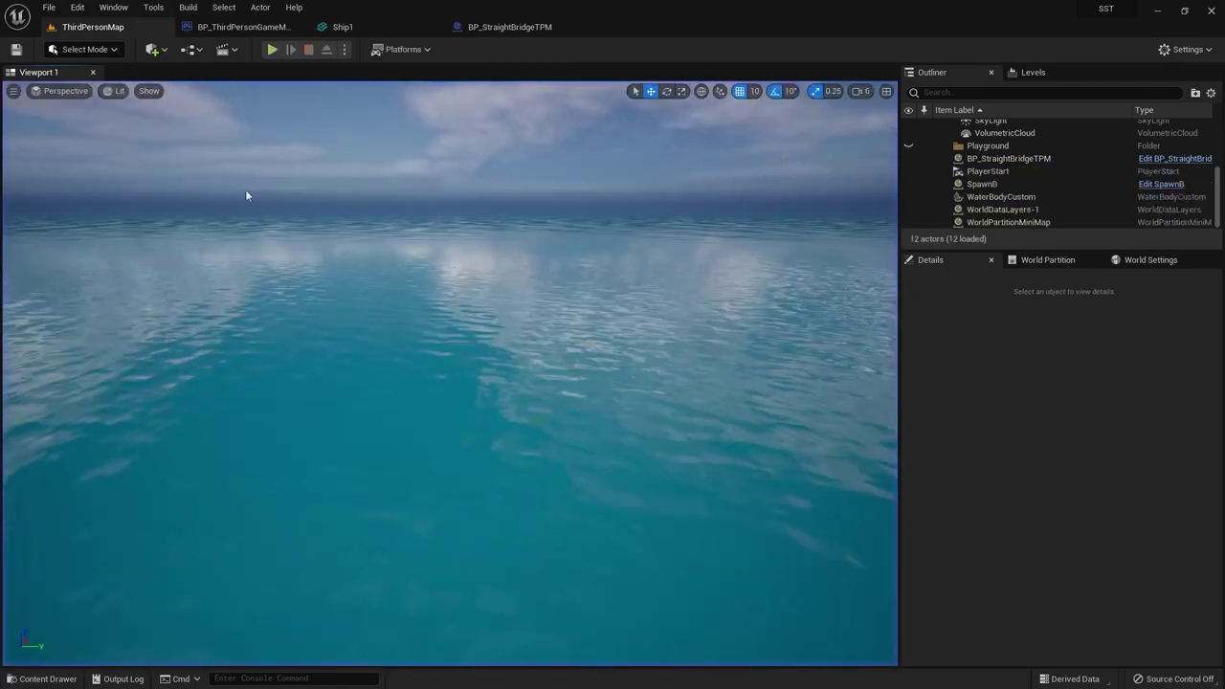
# - Switch from the Ship1 asset to BP_StraightBridgeTPM and save the Blueprint
pyautogui.click(352, 27)
pyautogui.click(485, 31)
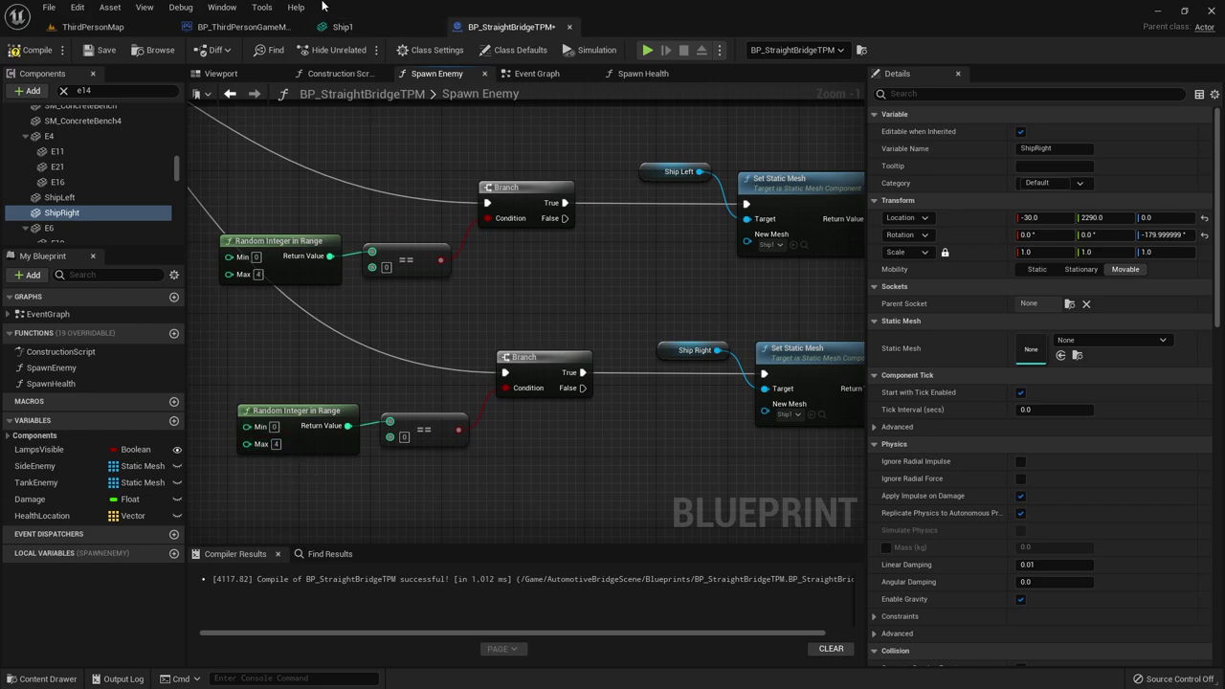
pyautogui.click(95, 51)
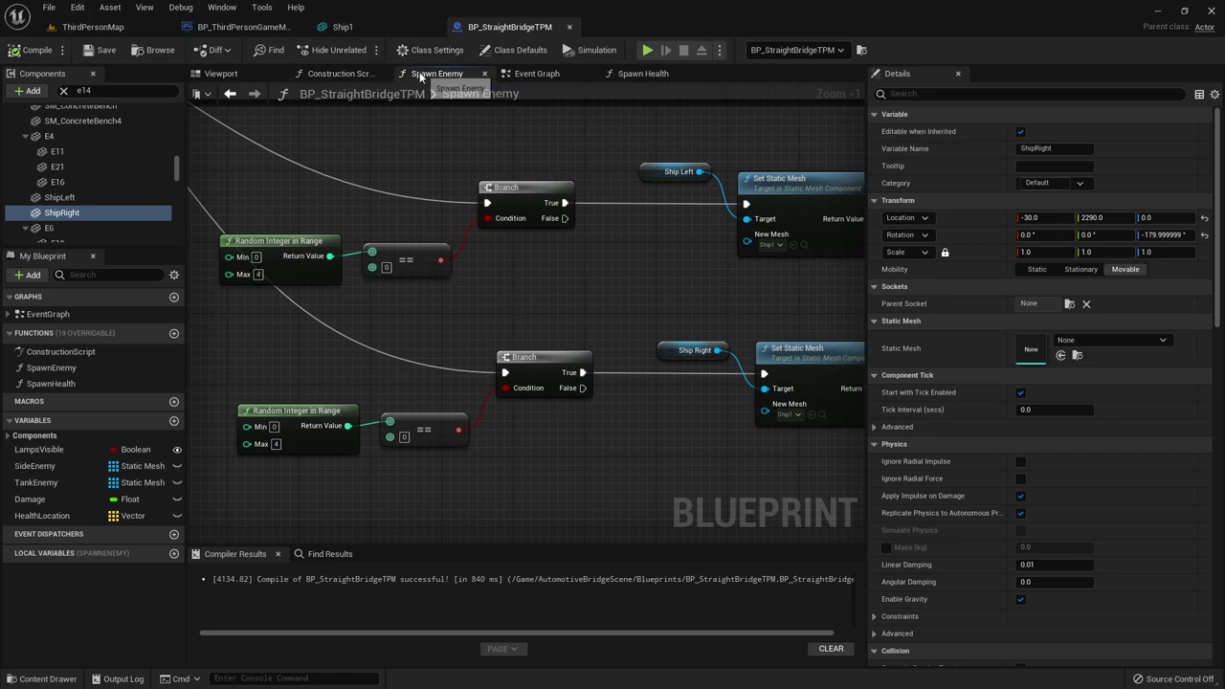
# - In the Event Graph, move the copied world-location node group lower in the graph
pyautogui.click(517, 81)
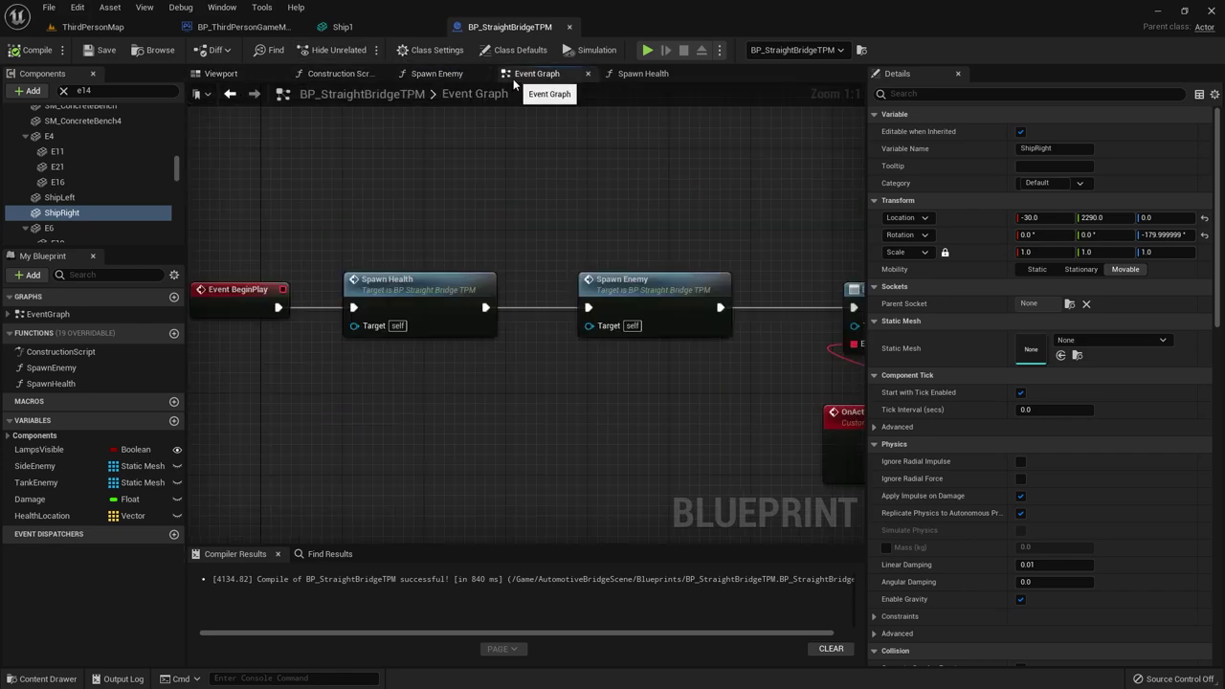
pyautogui.scroll(-4, 414, 332)
pyautogui.scroll(2, 667, 323)
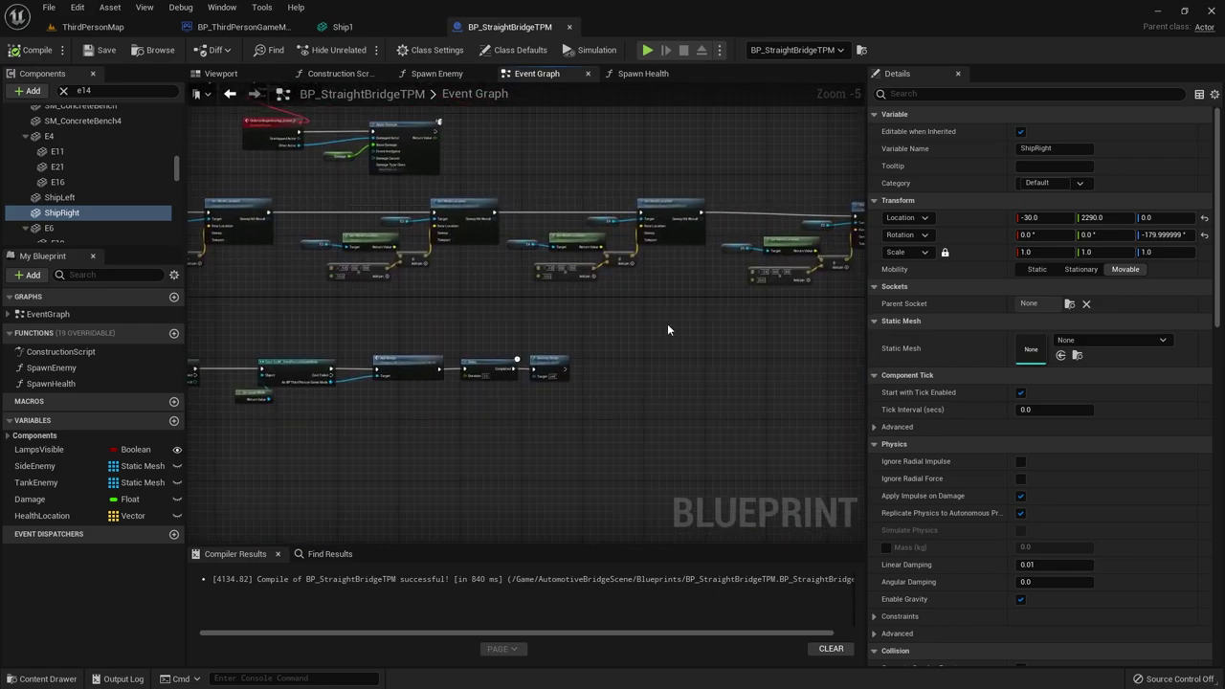
pyautogui.scroll(1, 826, 315)
pyautogui.scroll(2, 285, 155)
pyautogui.scroll(1, 285, 155)
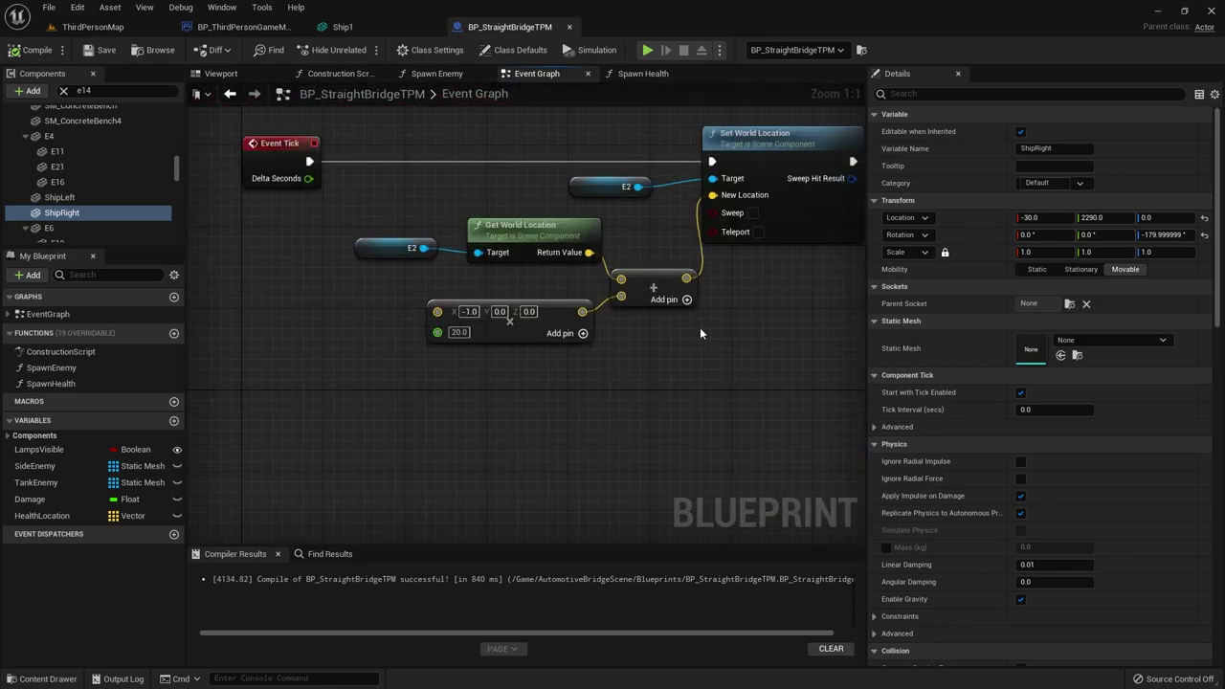
pyautogui.moveTo(699, 327); pyautogui.dragTo(656, 323, button='right')
pyautogui.moveTo(440, 196); pyautogui.dragTo(297, 196, button='right')
pyautogui.scroll(-4, 682, 264)
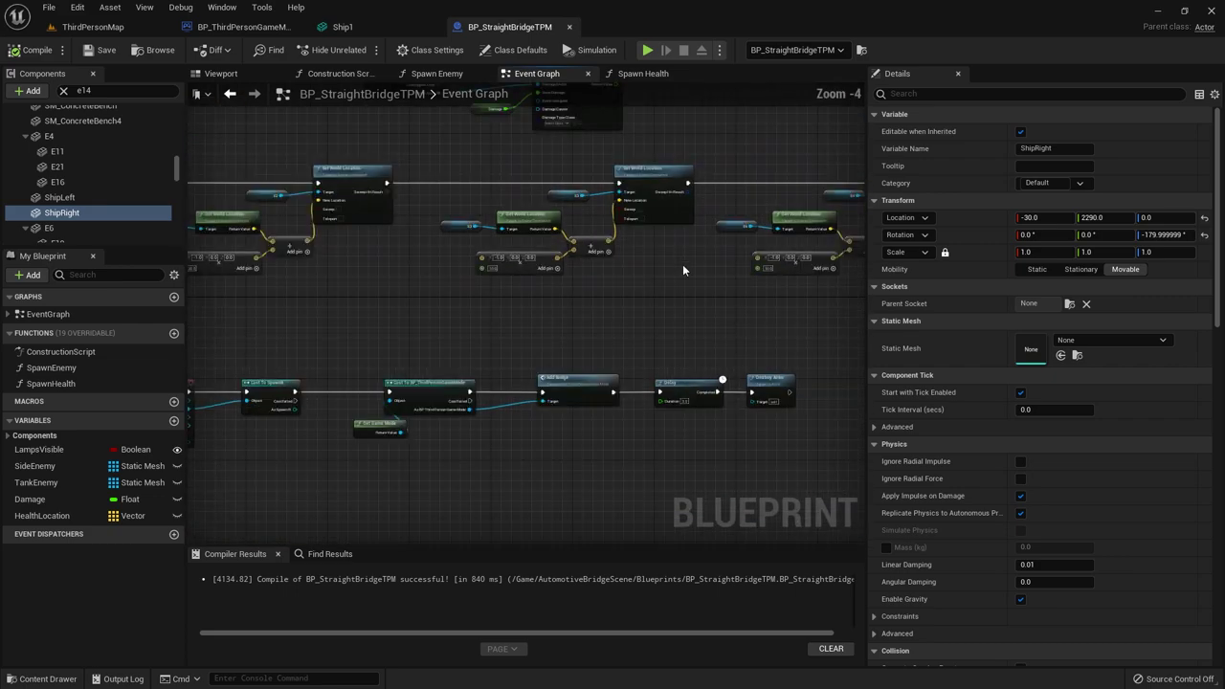
pyautogui.moveTo(682, 264); pyautogui.dragTo(520, 295, button='right')
pyautogui.moveTo(521, 295); pyautogui.dragTo(316, 187)
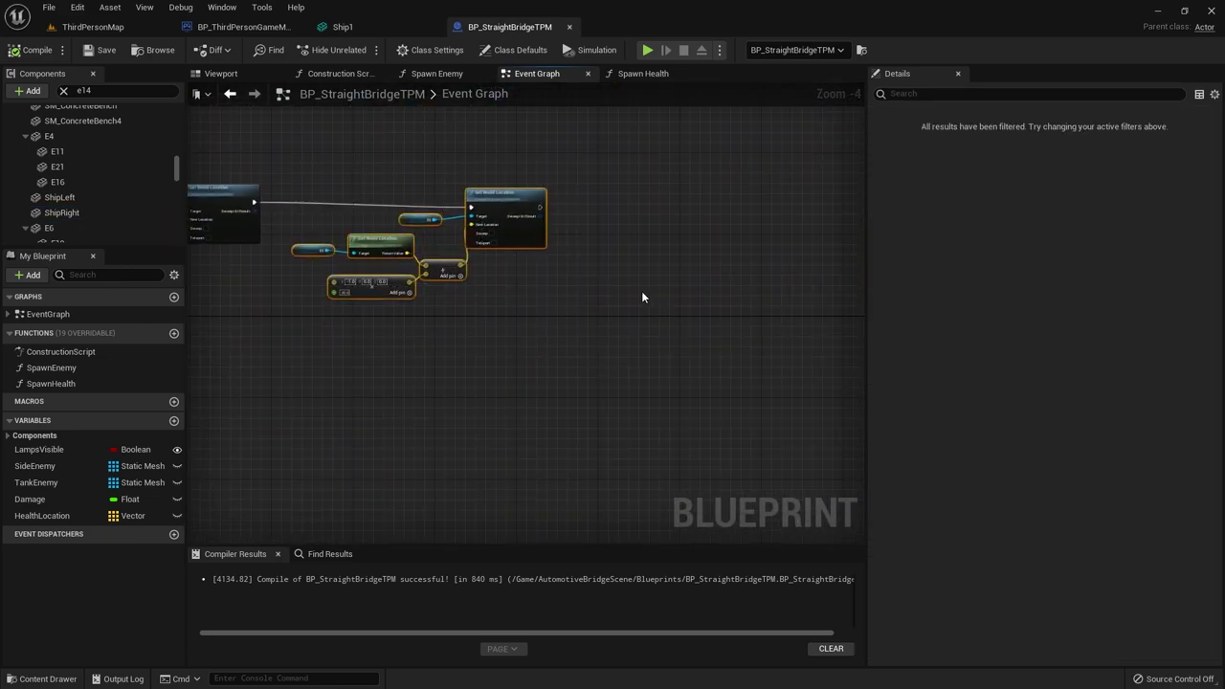
pyautogui.moveTo(641, 291); pyautogui.dragTo(499, 225, button='right')
pyautogui.moveTo(499, 225); pyautogui.dragTo(437, 273)
pyautogui.moveTo(437, 274); pyautogui.dragTo(568, 247, button='right')
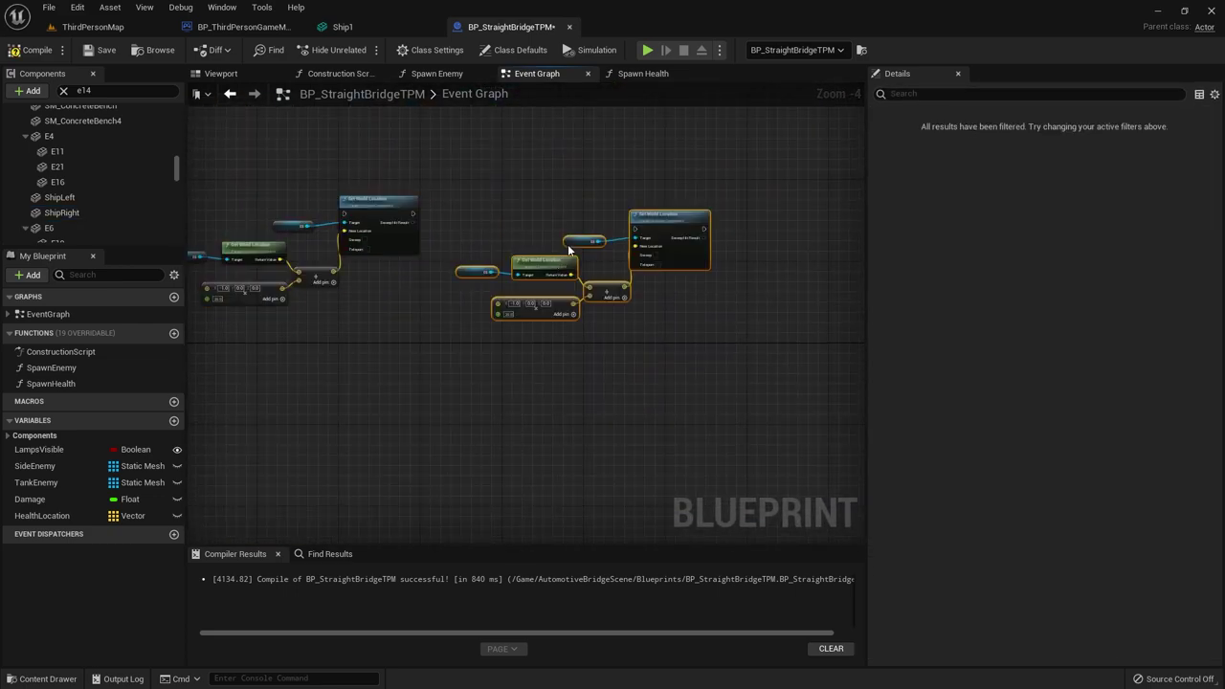
# - Connect the tick chain's execution into the new Set World Location node
pyautogui.scroll(3, 390, 264)
pyautogui.scroll(2, 421, 270)
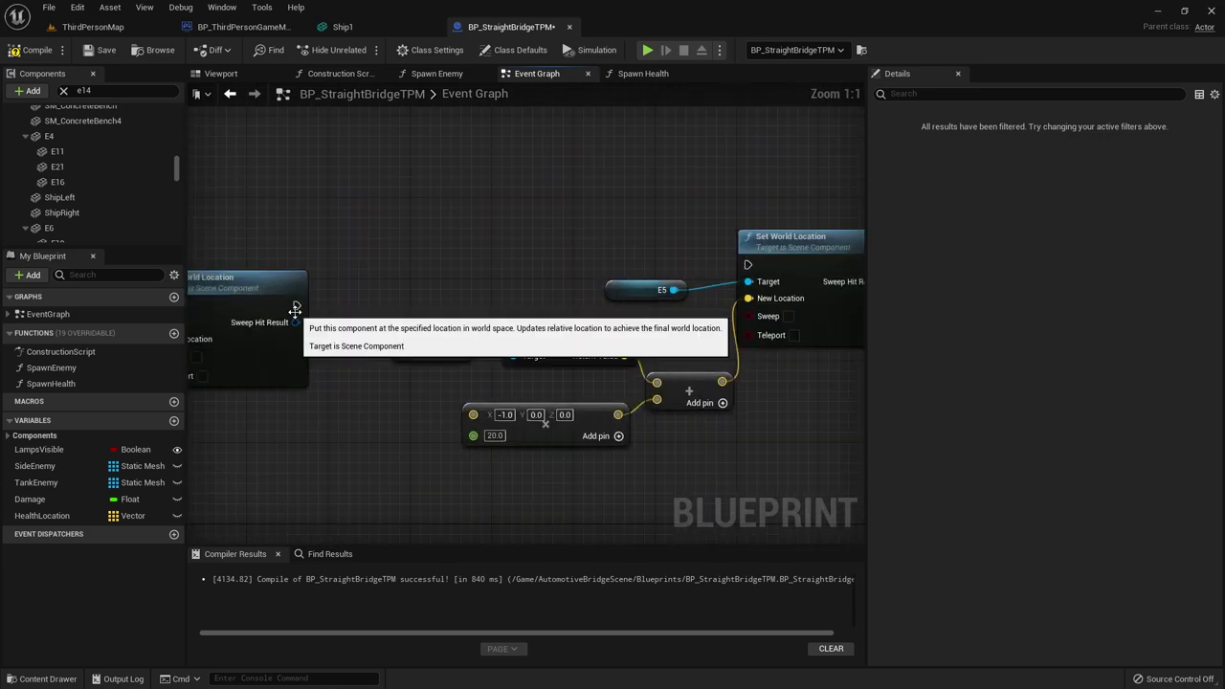
pyautogui.moveTo(489, 267); pyautogui.dragTo(747, 265)
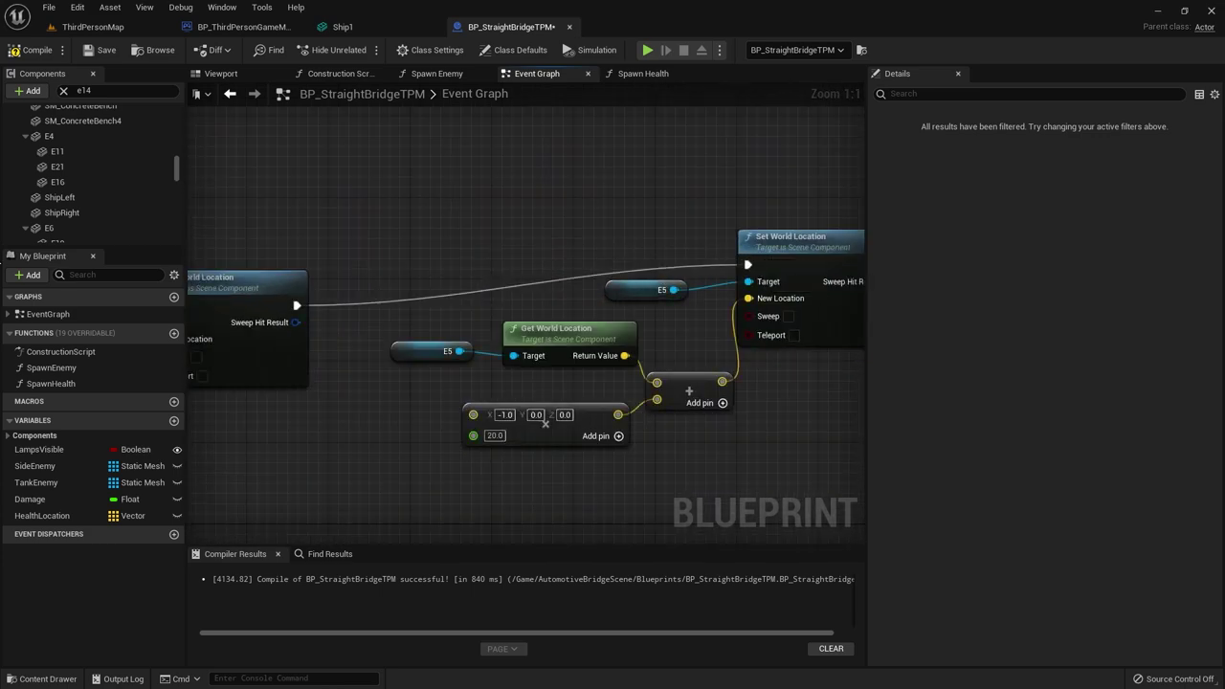
pyautogui.hotkey('alt', 'Tab')
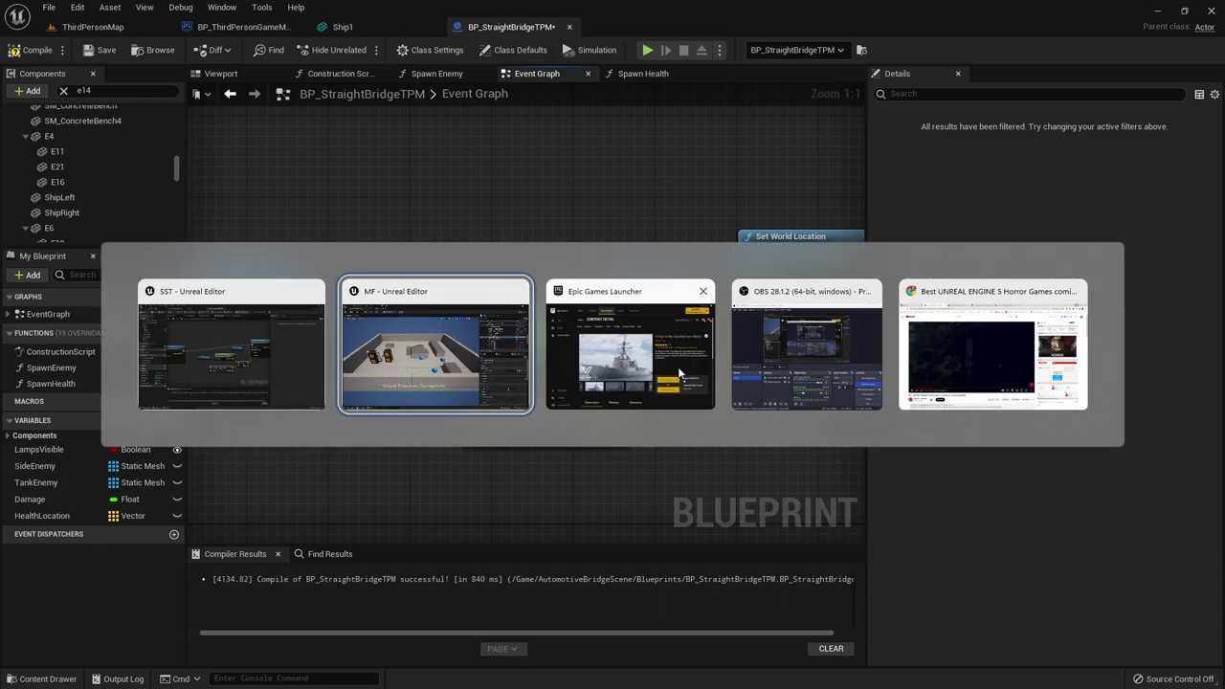
pyautogui.click(806, 382)
pyautogui.click(229, 236)
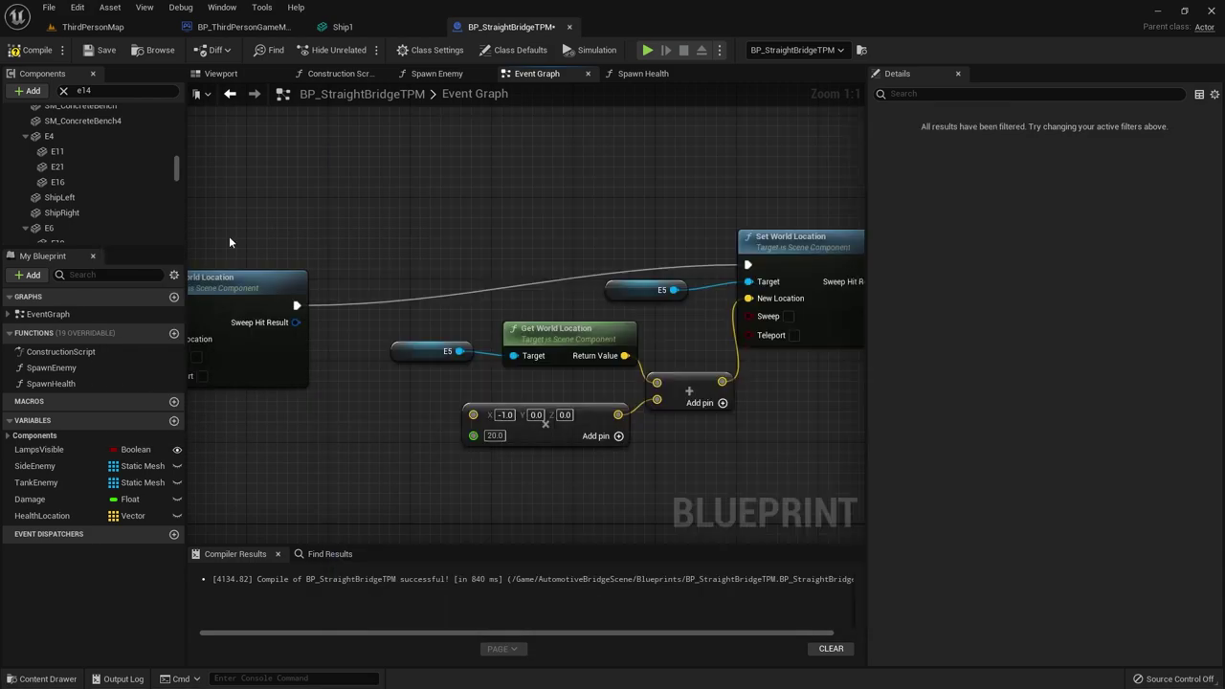
# - Target the location chains at ShipLeft and ShipRight, link Ship Right's execution, and save
pyautogui.moveTo(61, 197)
pyautogui.mouseDown()
pyautogui.moveTo(657, 288)
pyautogui.moveTo(167, 205)
pyautogui.mouseUp()
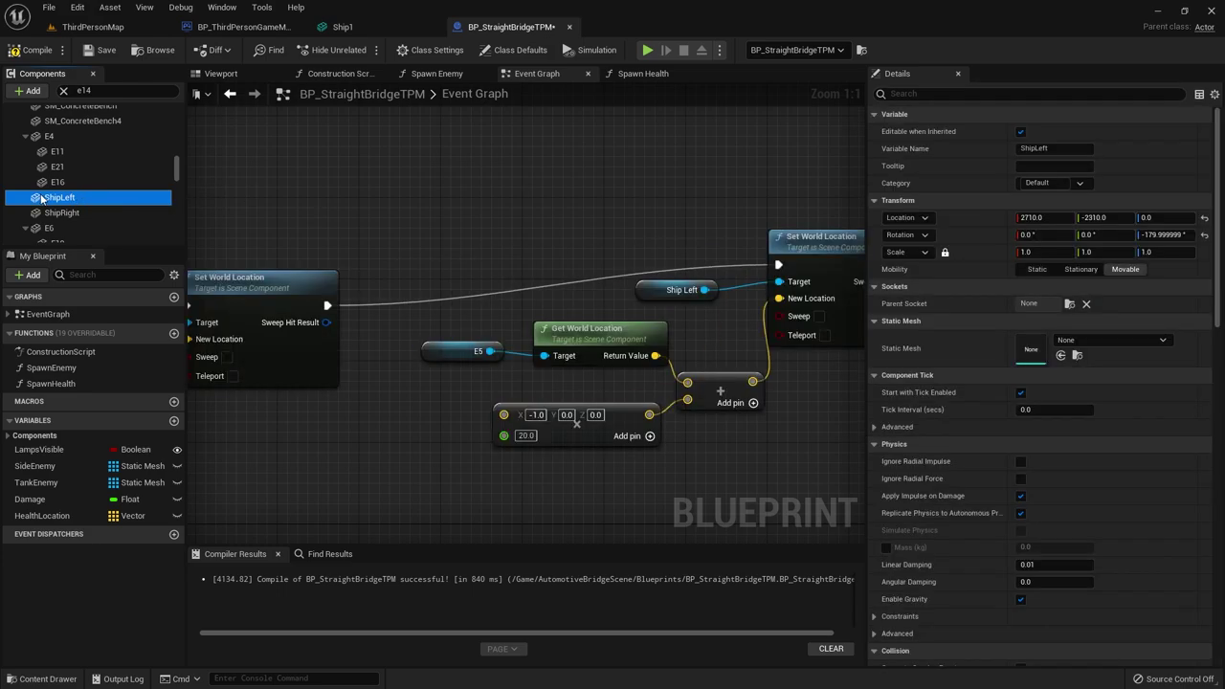
pyautogui.moveTo(61, 197); pyautogui.dragTo(442, 352)
pyautogui.hotkey('ctrl', 'z')
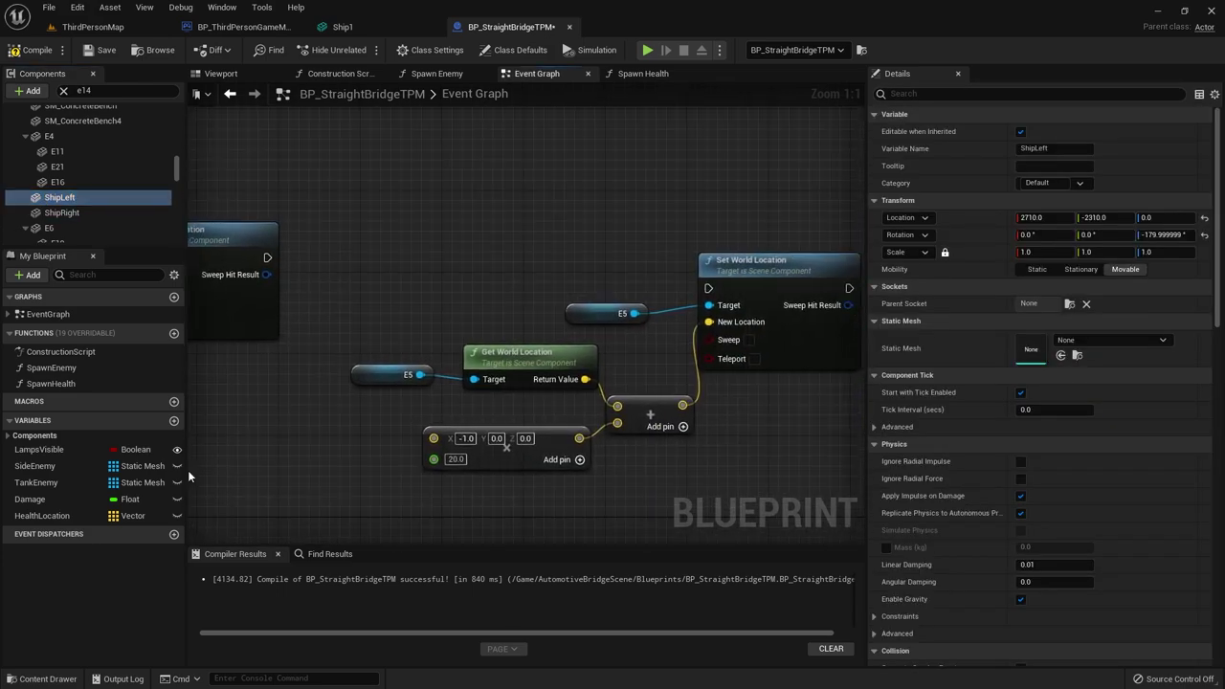
pyautogui.moveTo(69, 213); pyautogui.dragTo(579, 313)
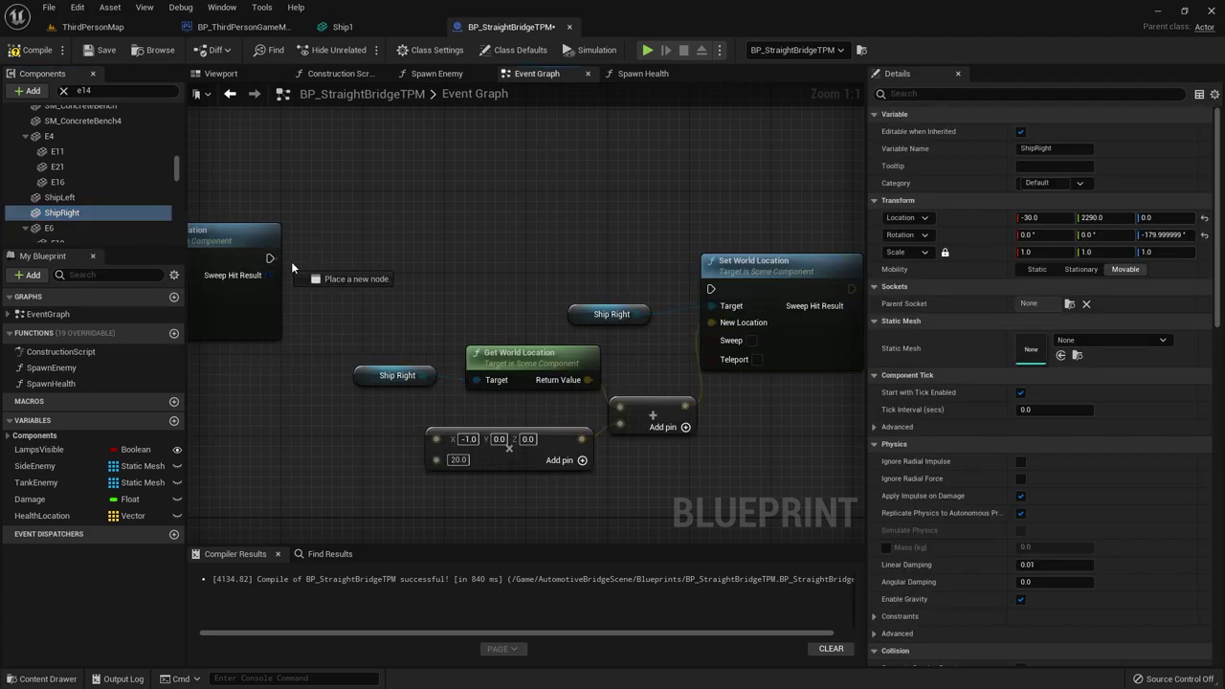
pyautogui.moveTo(270, 258); pyautogui.dragTo(710, 289)
pyautogui.moveTo(338, 378); pyautogui.dragTo(774, 355, button='right')
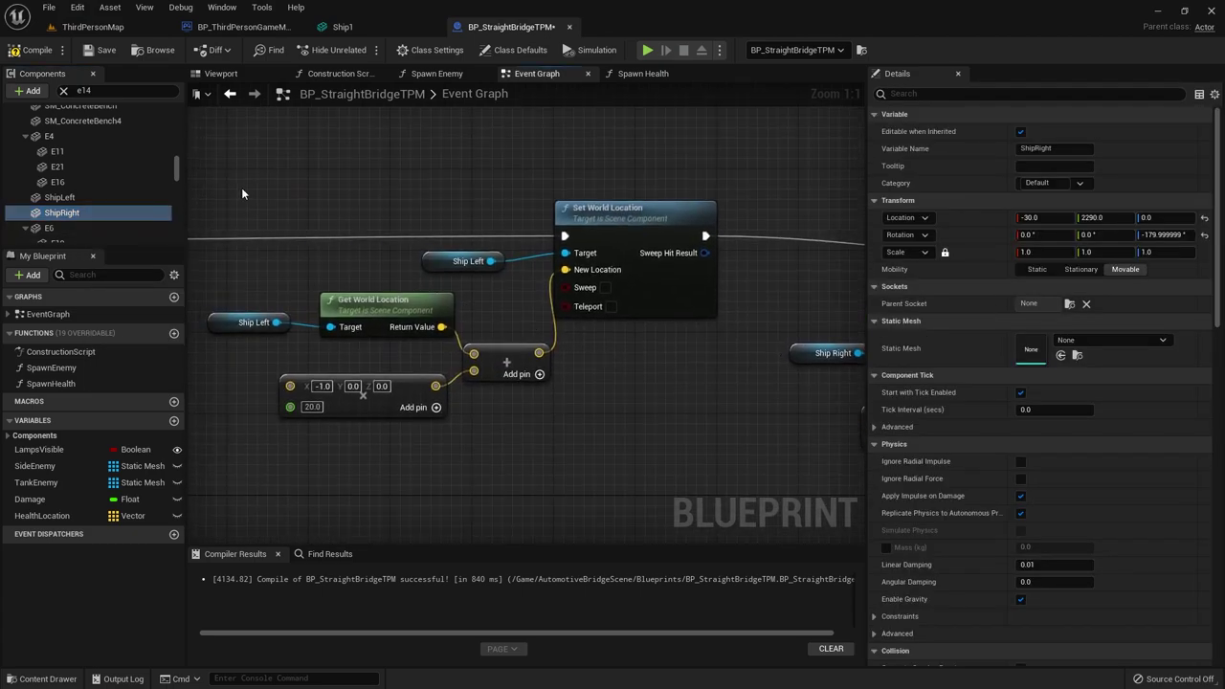
pyautogui.moveTo(241, 188); pyautogui.dragTo(641, 413)
pyautogui.moveTo(535, 380); pyautogui.dragTo(536, 402)
pyautogui.scroll(-3, 536, 402)
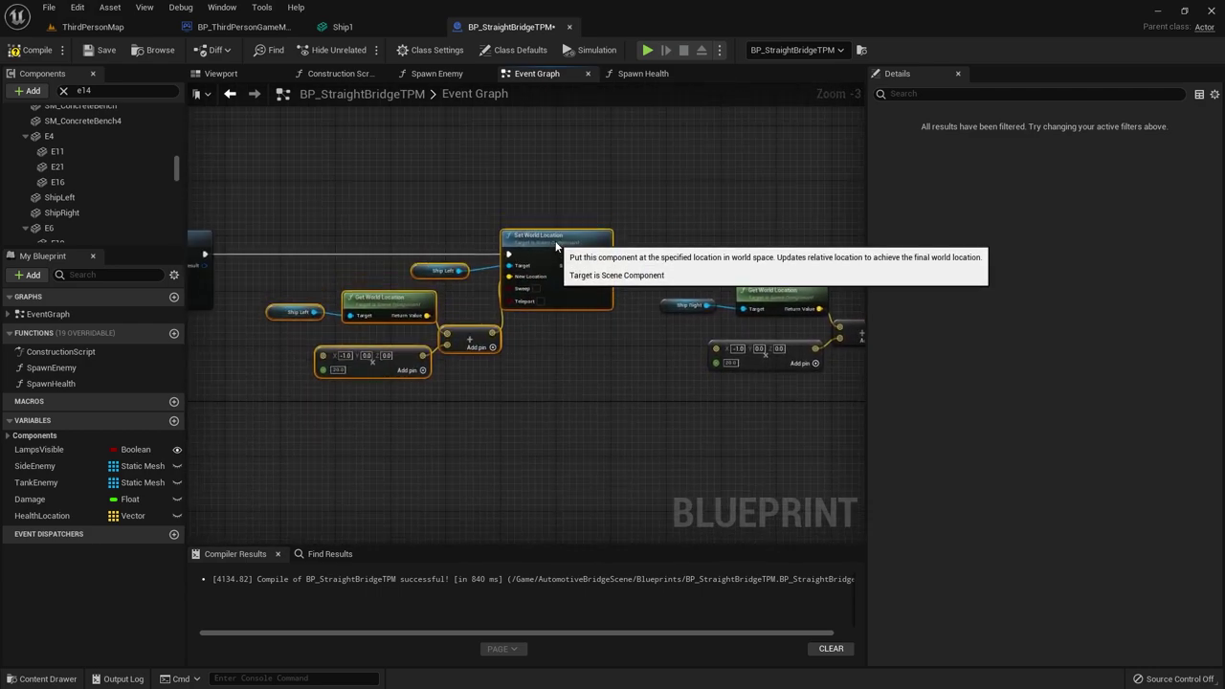
pyautogui.scroll(3, 346, 361)
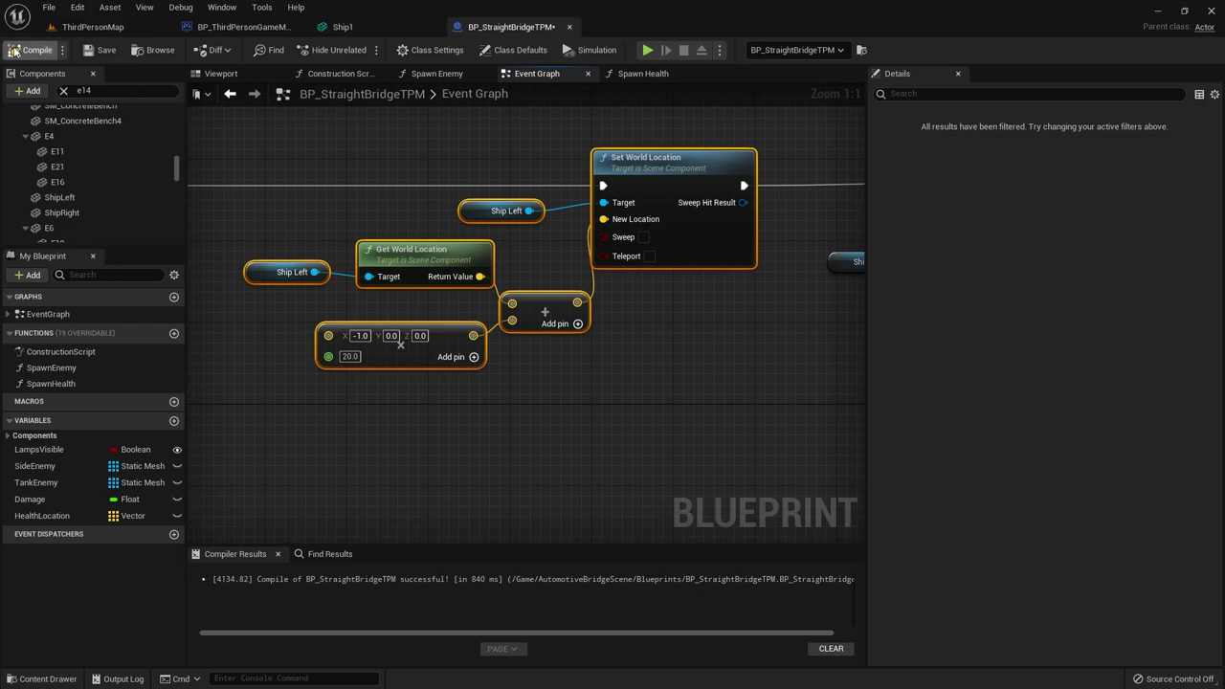
pyautogui.click(105, 50)
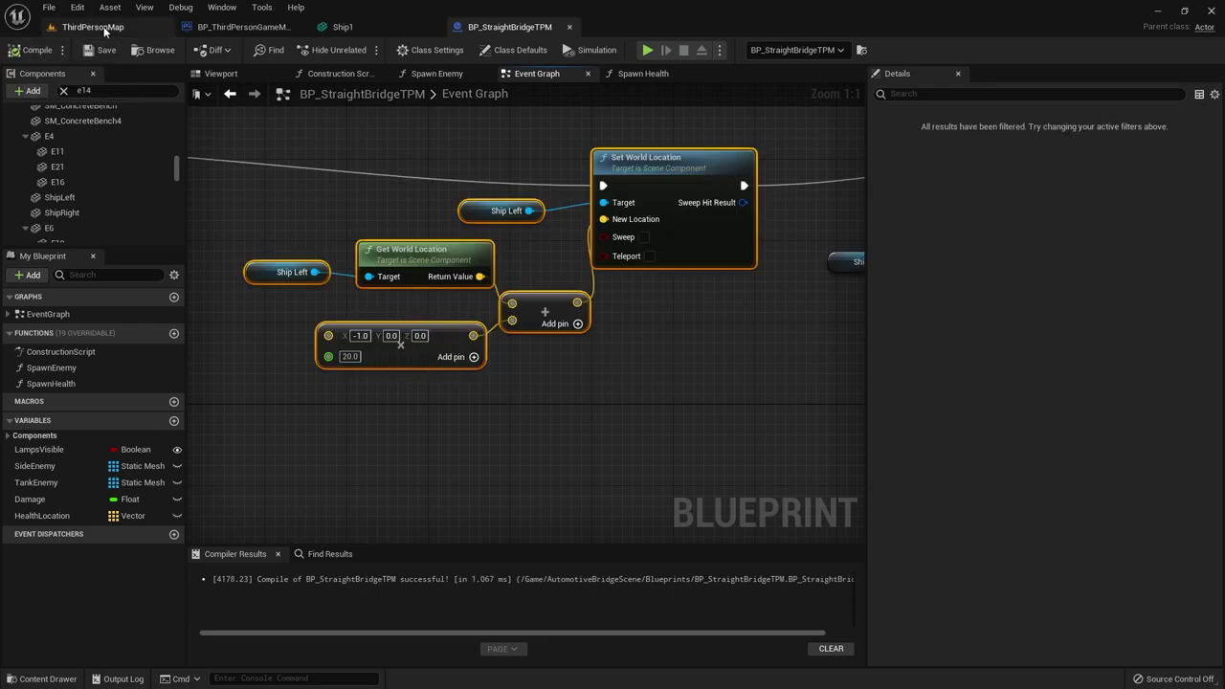
# - Play-test ThirdPersonMap with the moving ships, using Blink (E) during the run
pyautogui.click(93, 27)
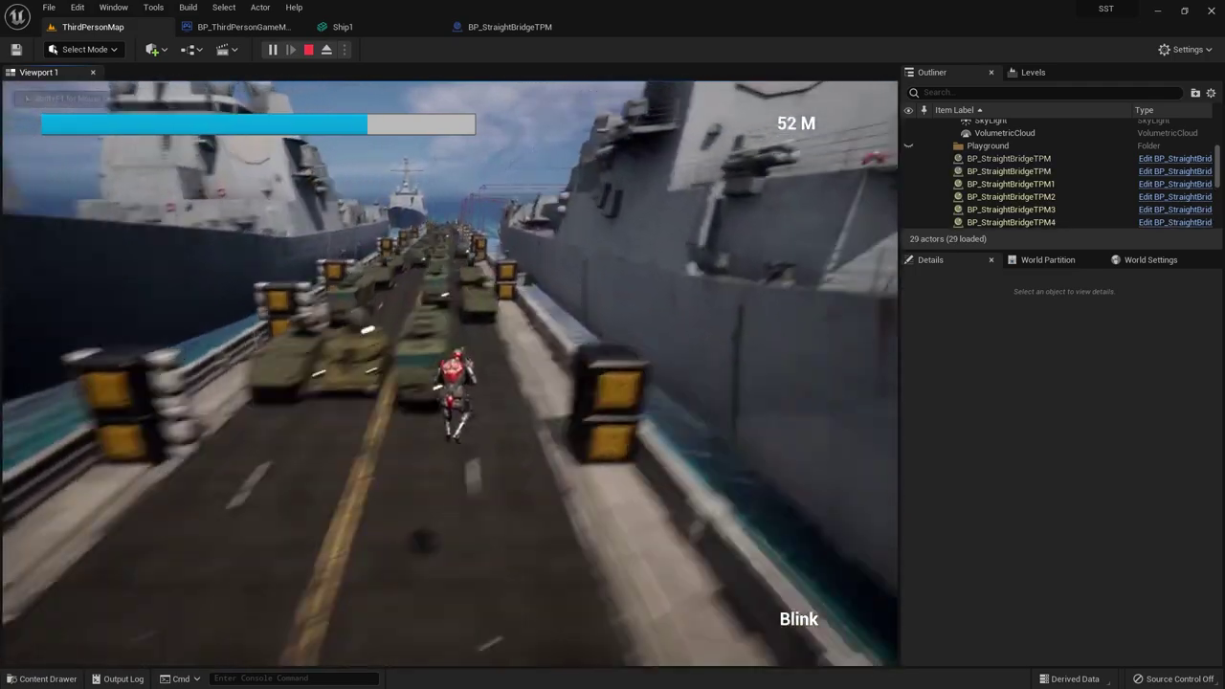
pyautogui.press('e')
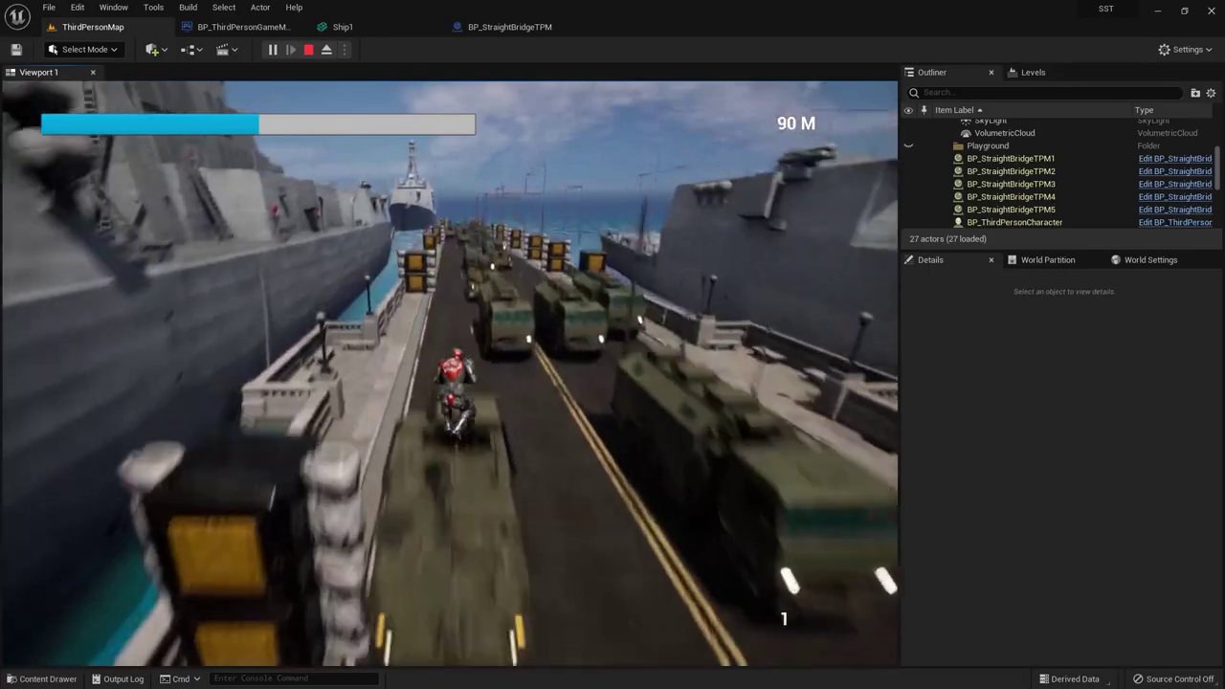
pyautogui.press('Escape')
pyautogui.click(271, 51)
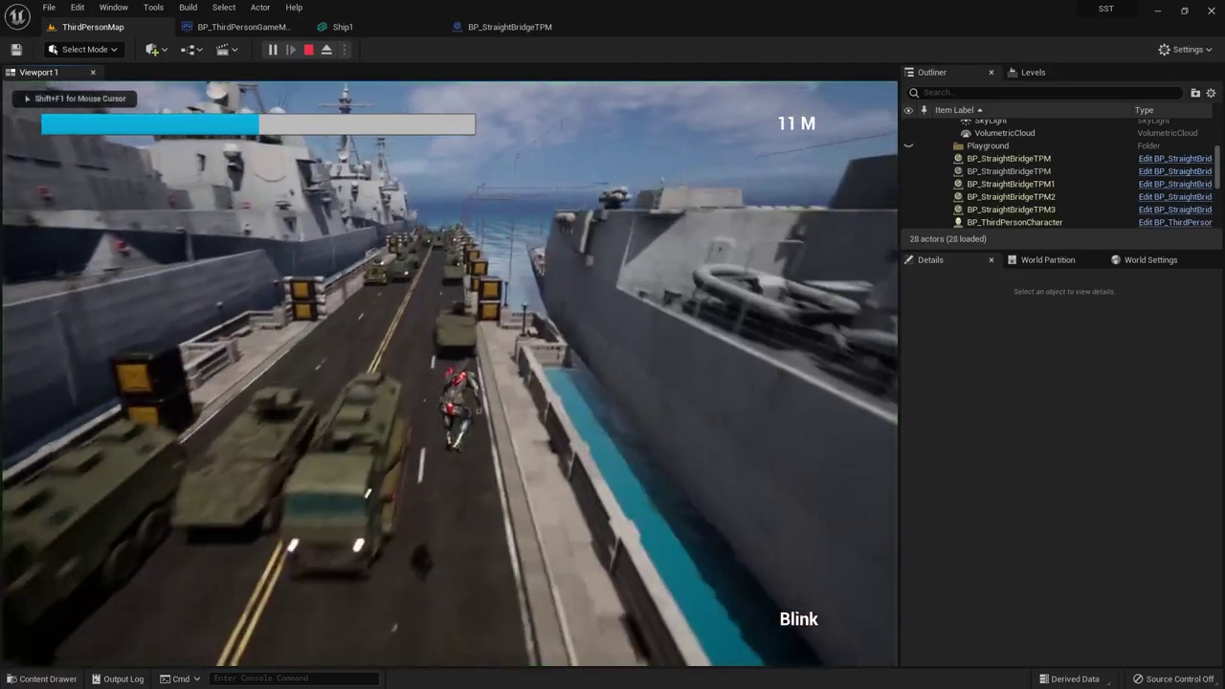
pyautogui.press('Escape')
pyautogui.moveTo(411, 383); pyautogui.dragTo(473, 461, button='right')
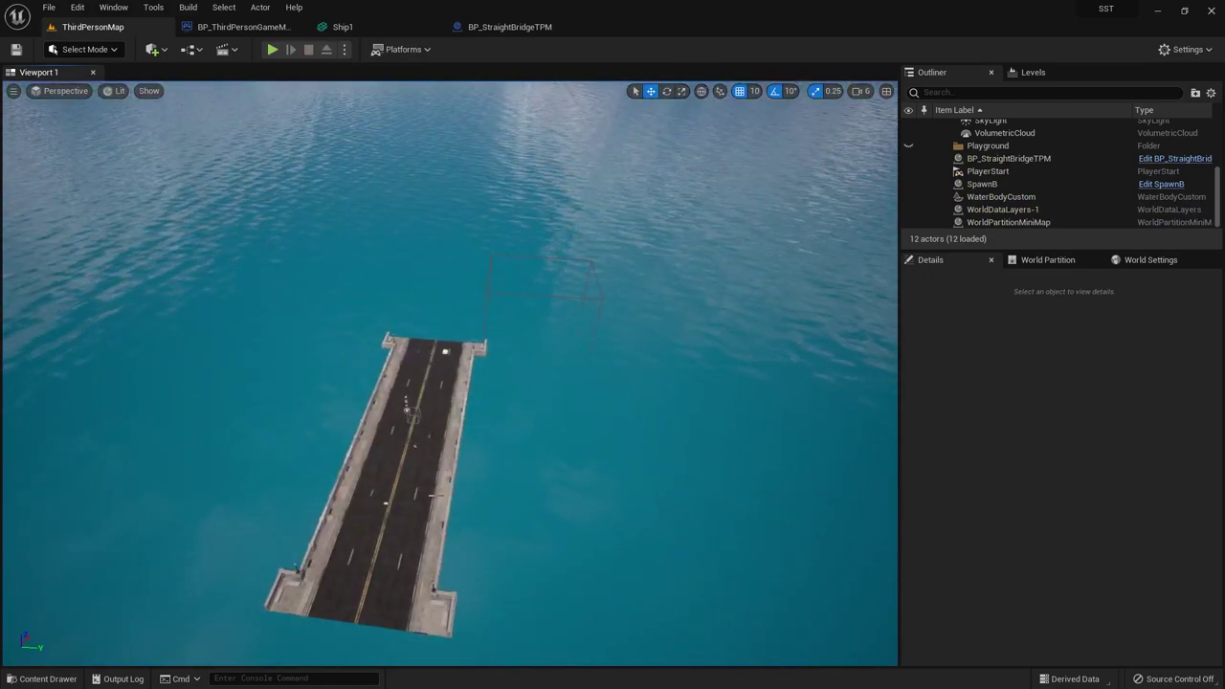
pyautogui.click(435, 500)
pyautogui.click(444, 400)
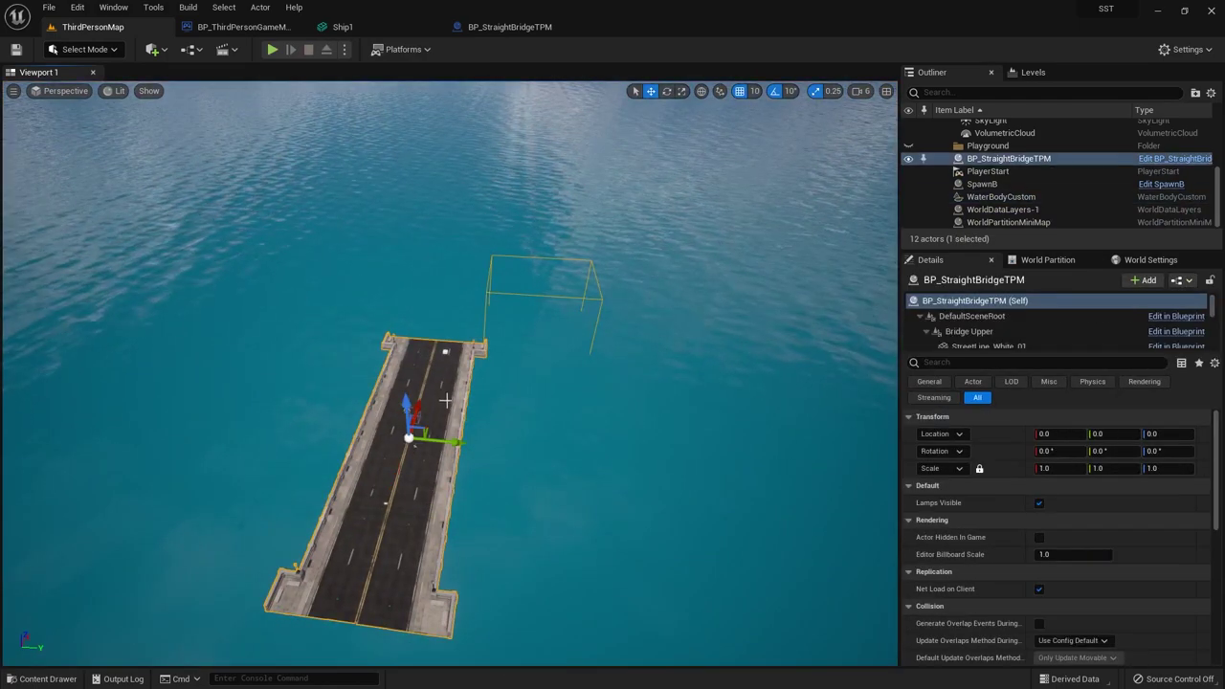
pyautogui.moveTo(447, 442); pyautogui.dragTo(367, 432)
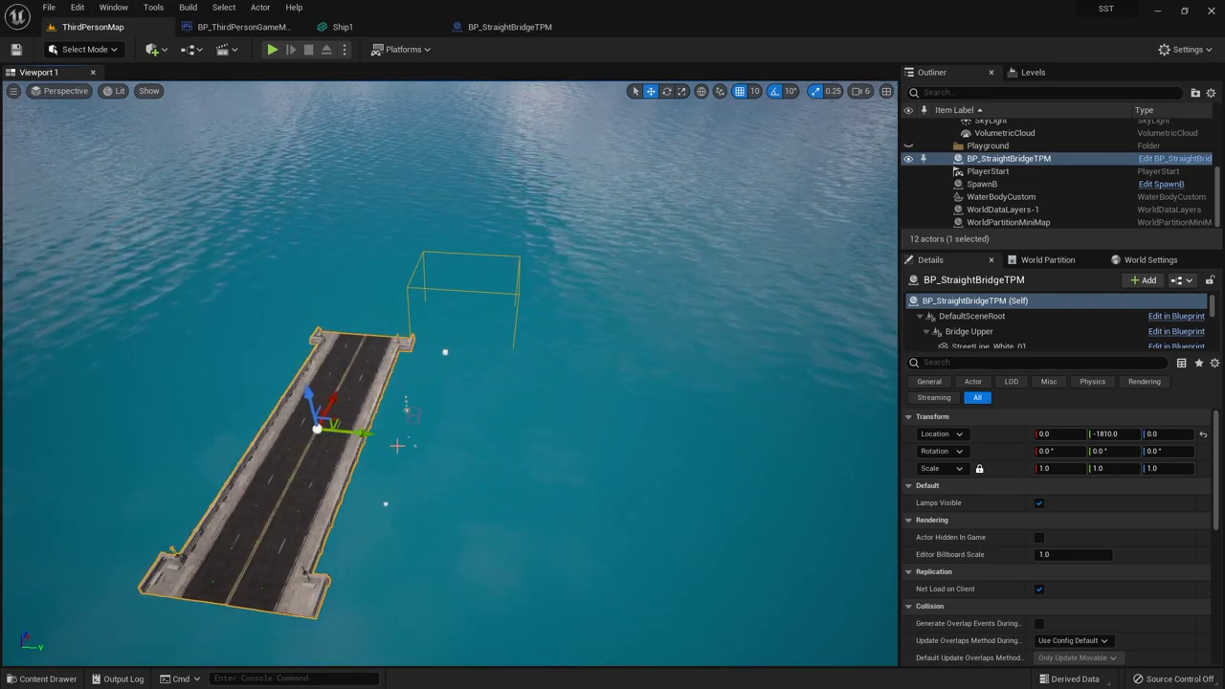
pyautogui.hotkey('ctrl', 'z')
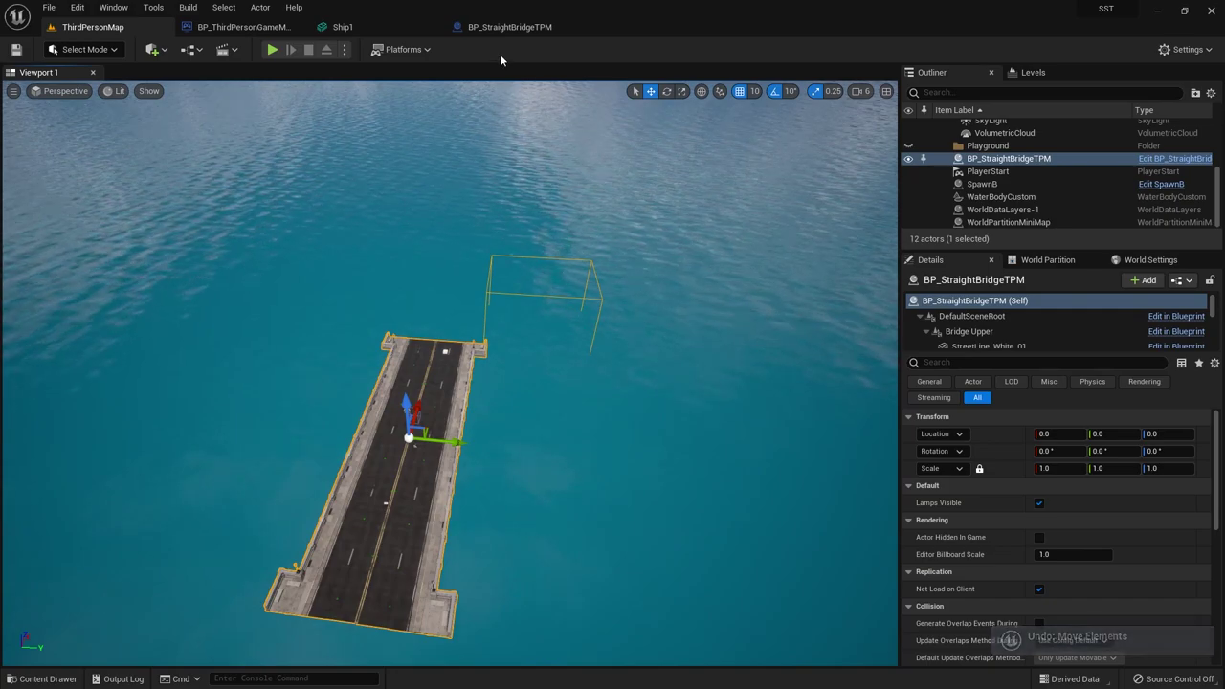
pyautogui.click(489, 27)
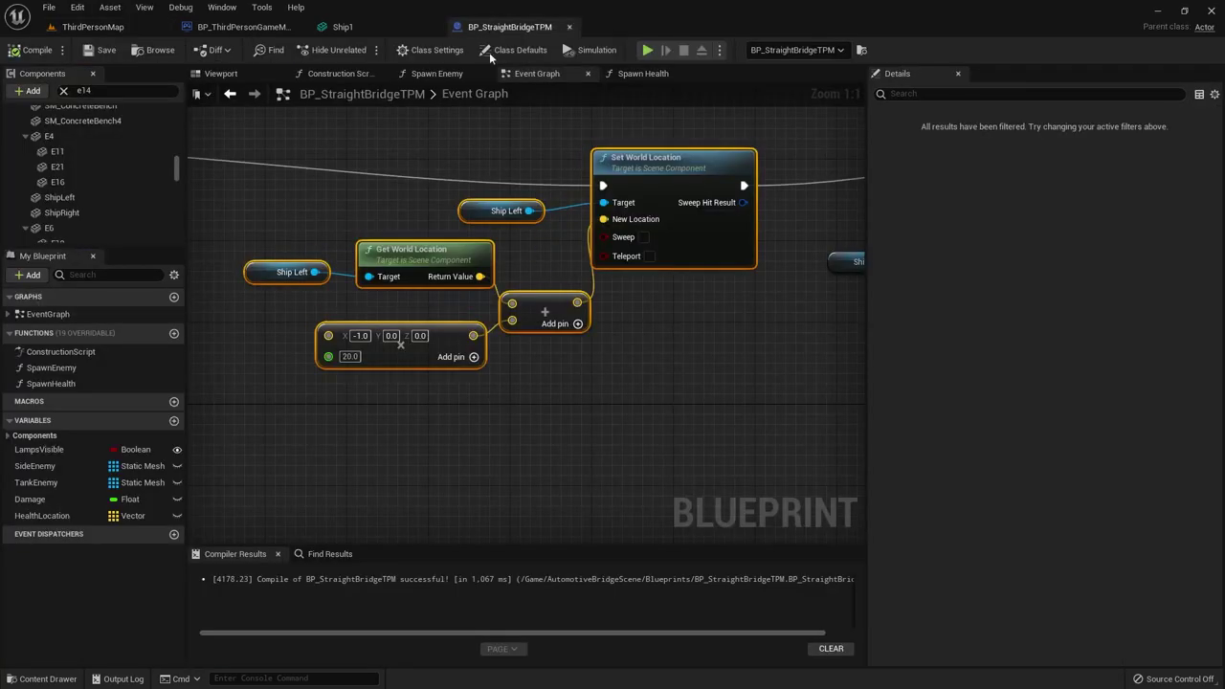
pyautogui.click(92, 29)
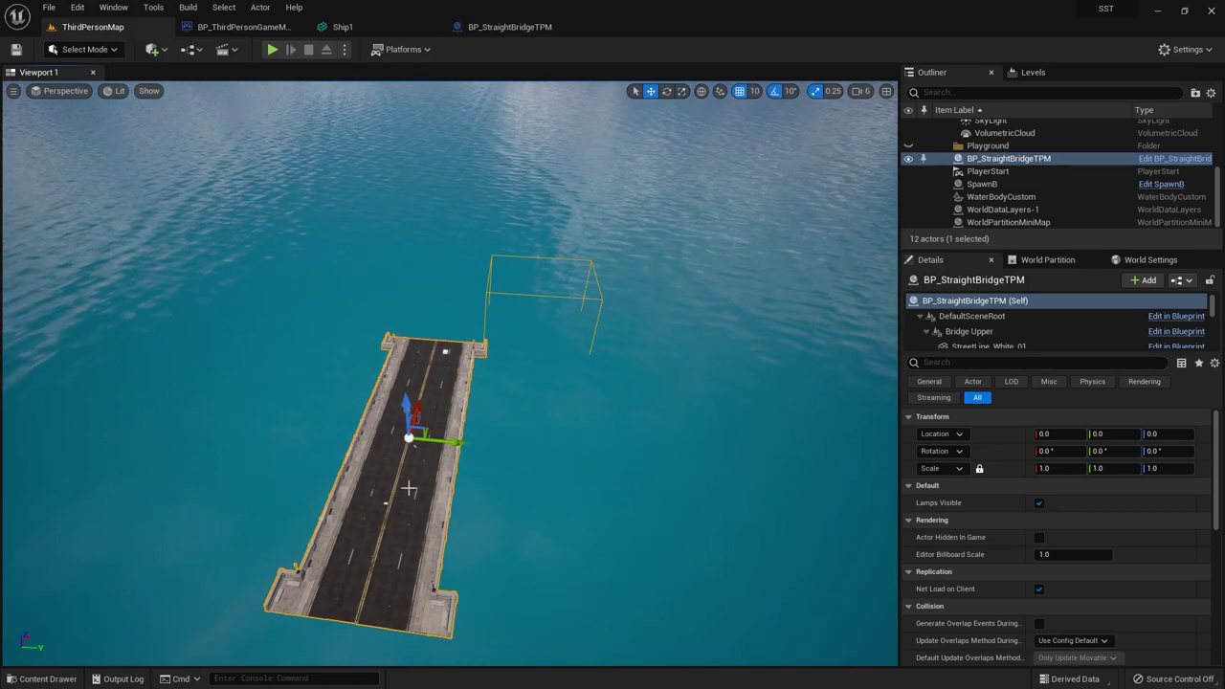
pyautogui.hotkey('ctrl', 'b')
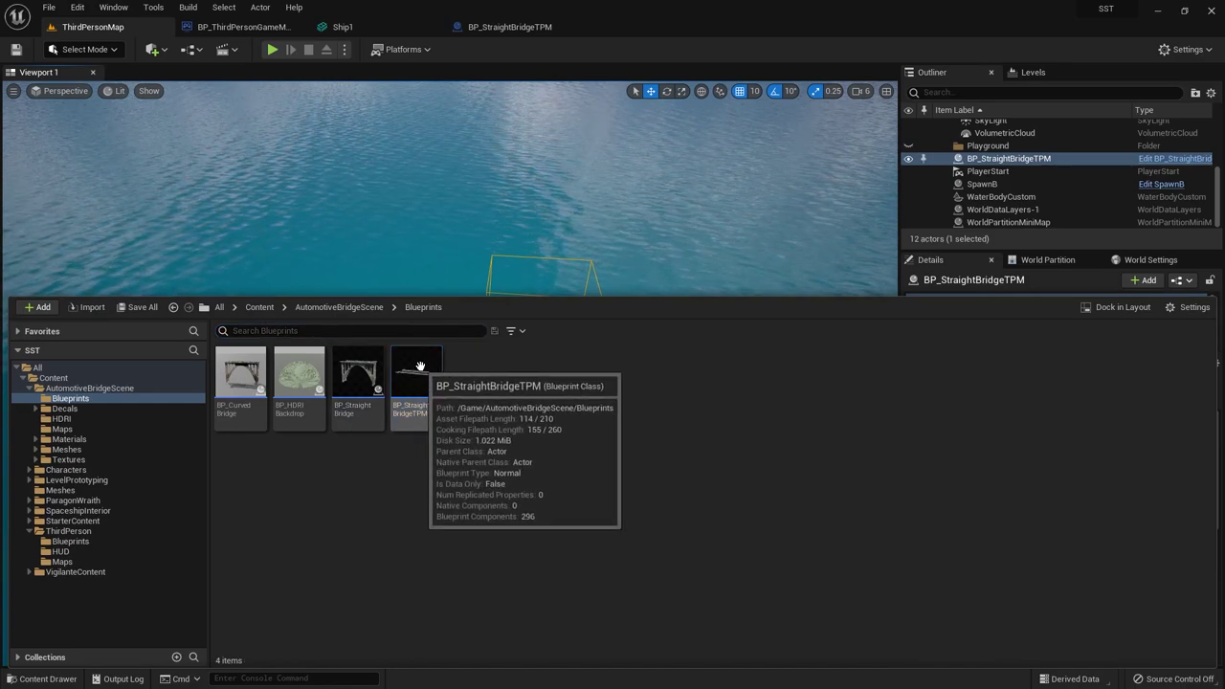
# - Duplicate BP_StraightBridgeTPM and name the copy BP_StraightBridgeStart
pyautogui.rightClick(430, 386)
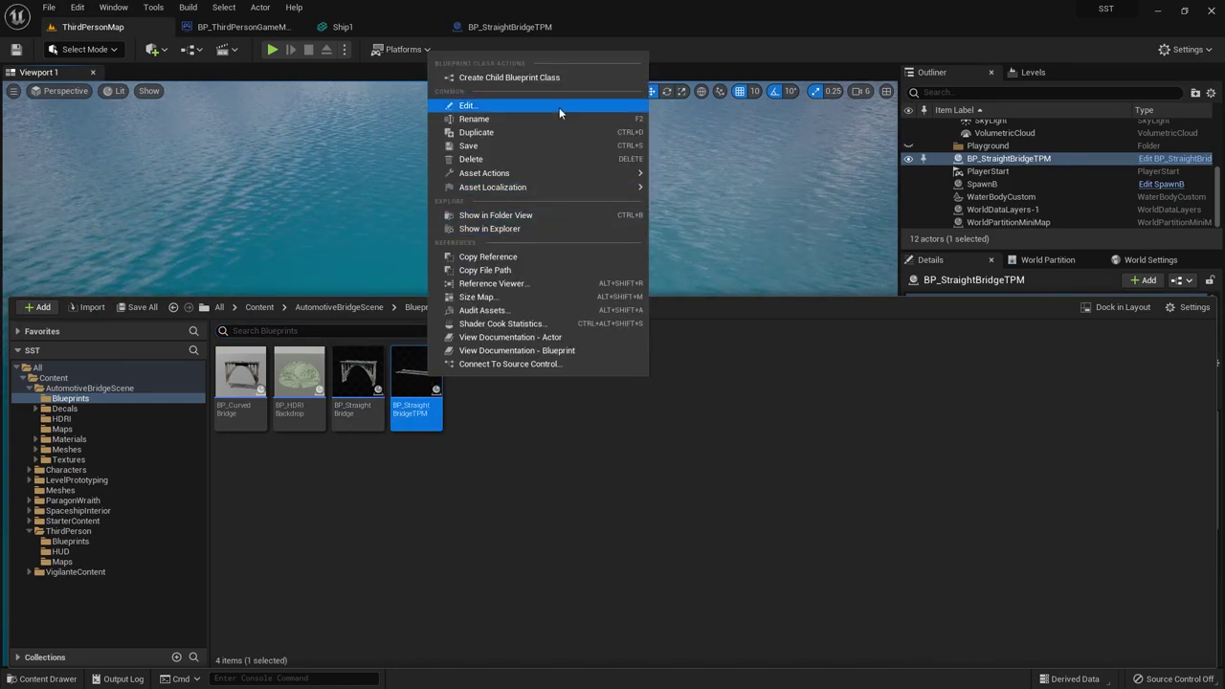
pyautogui.click(551, 132)
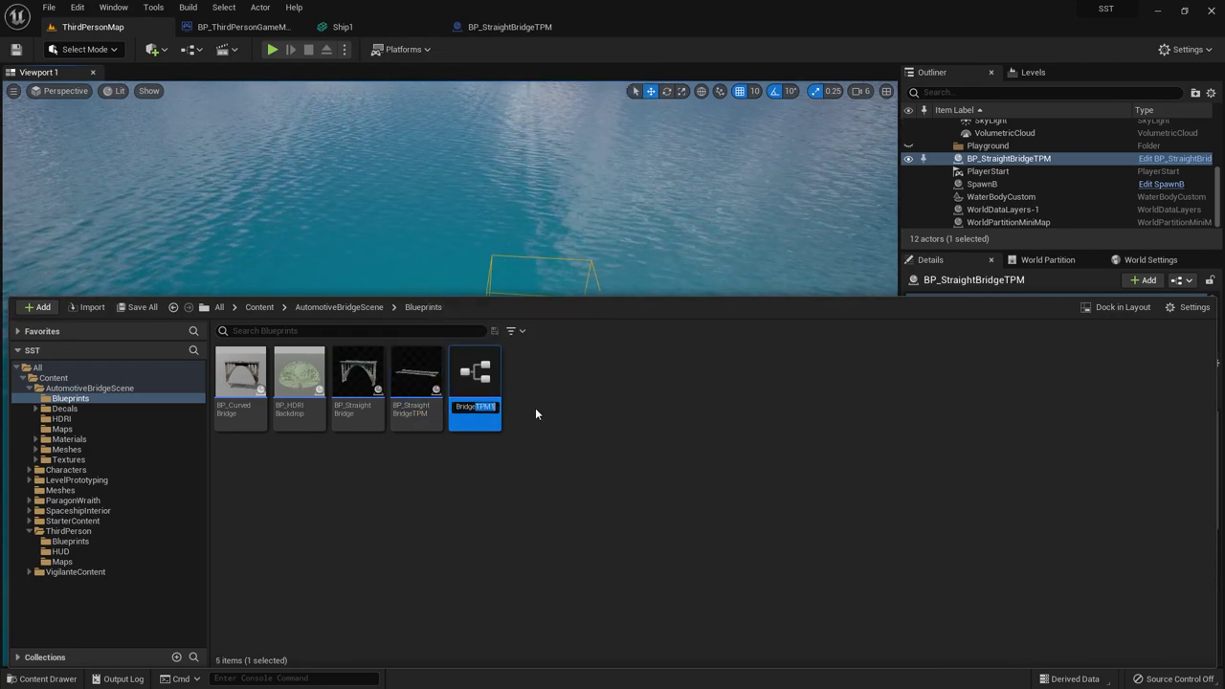
pyautogui.write('Start')
pyautogui.press('Return')
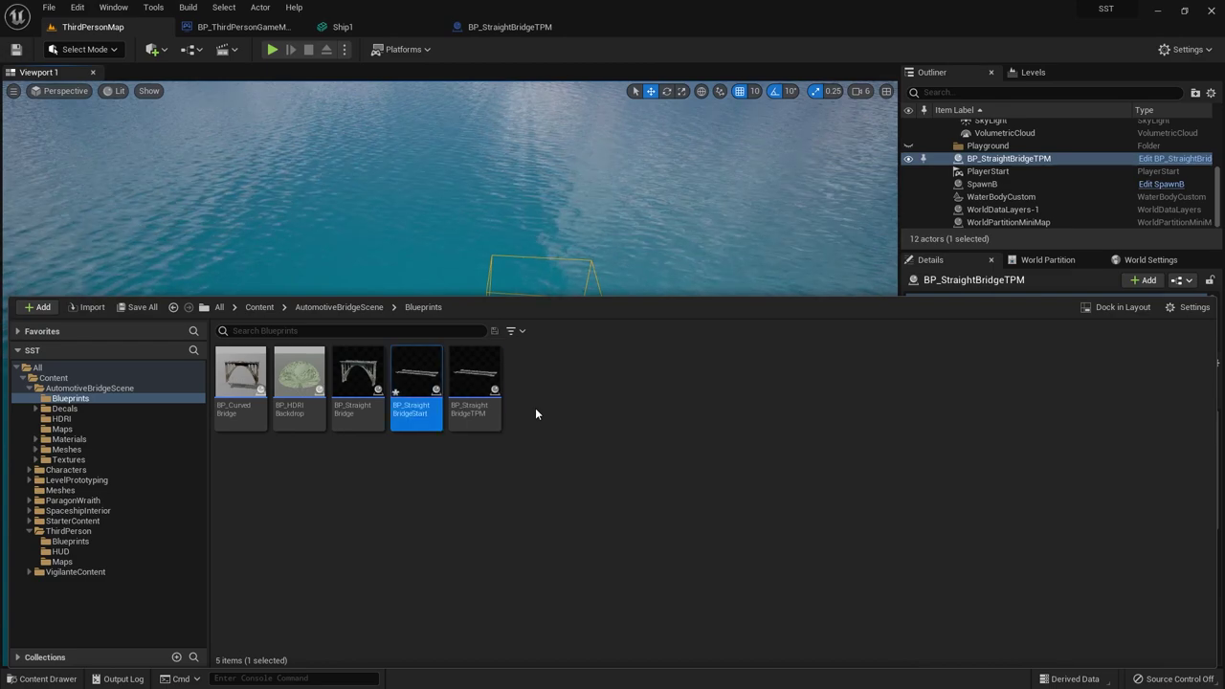
# - Open BP_StraightBridgeStart and delete every node in its Event Graph
pyautogui.doubleClick(412, 386)
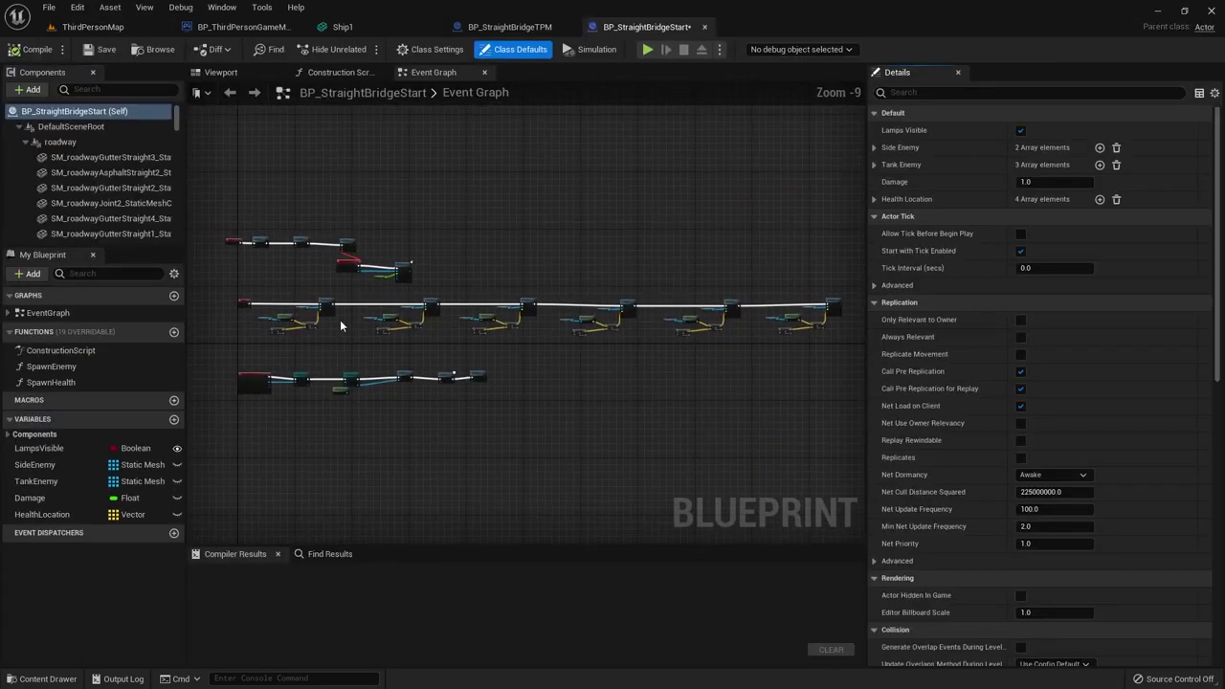
pyautogui.click(855, 483)
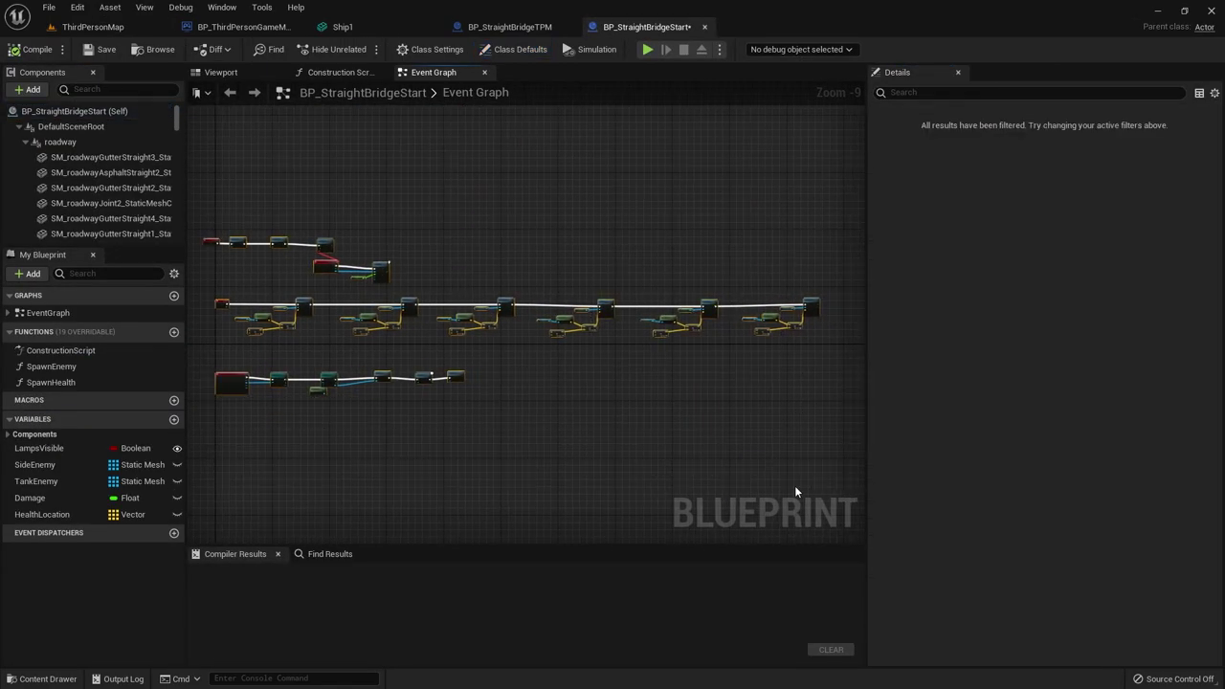
pyautogui.hotkey('ctrl', 'a')
pyautogui.press('Delete')
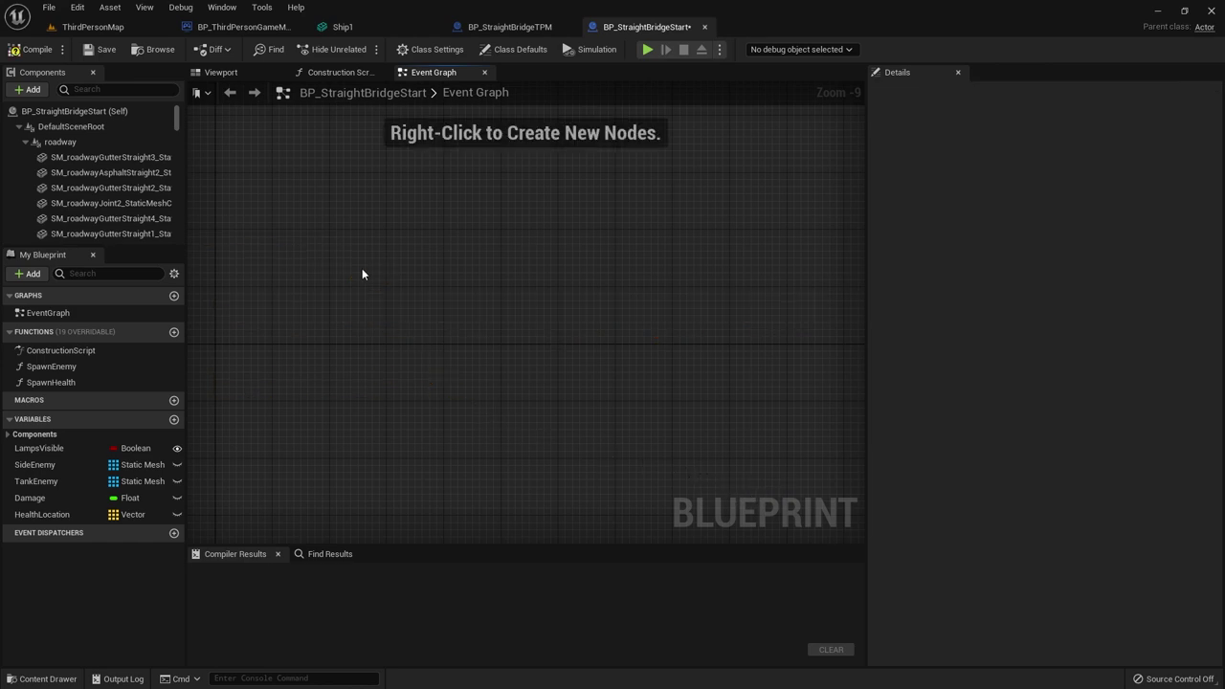
# - Delete the SpawnEnemy and SpawnHealth functions, then compile and save the blueprint
pyautogui.click(51, 366)
pyautogui.press('Delete')
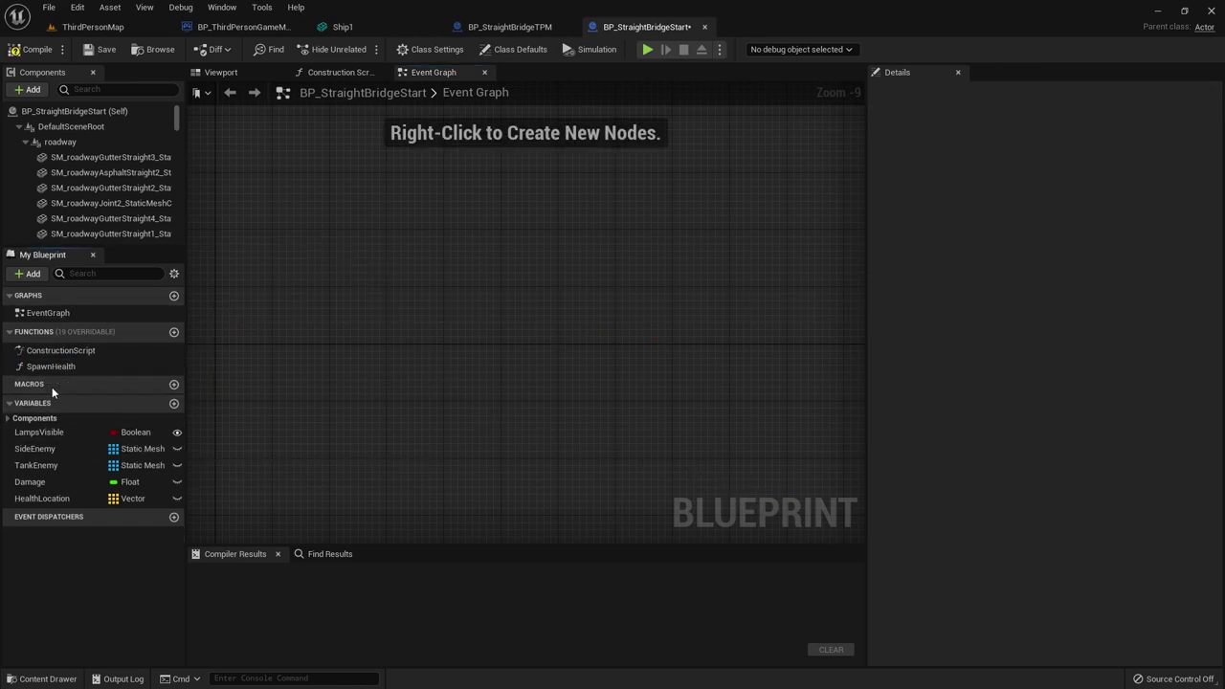
pyautogui.click(44, 367)
pyautogui.press('Delete')
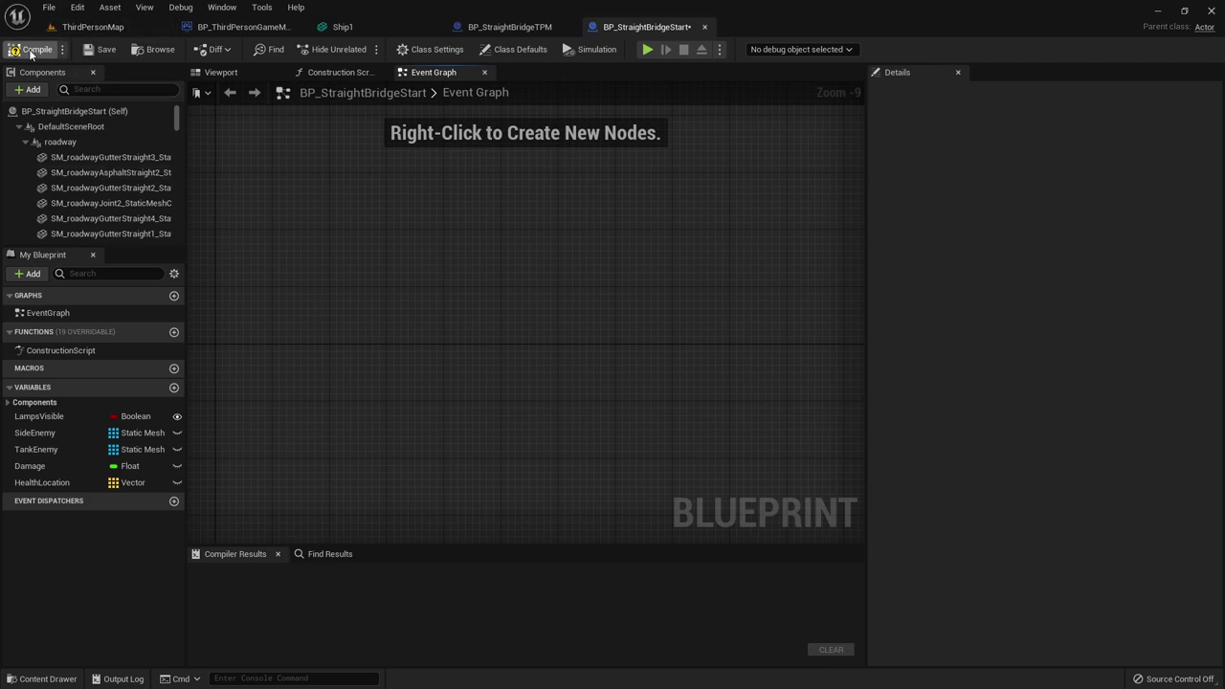
pyautogui.click(30, 49)
pyautogui.click(101, 48)
# - Back in ThirdPersonMap, delete the BP_StraightBridgeTPM actor from the level
pyautogui.click(93, 27)
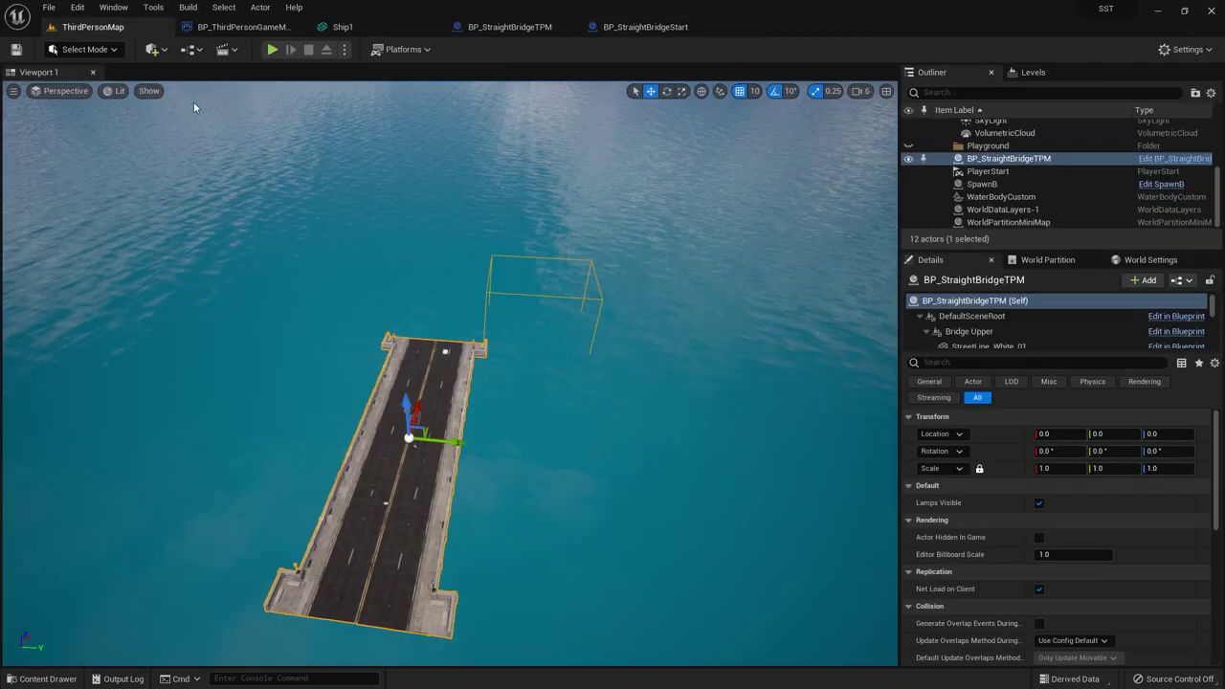
pyautogui.keyDown('alt'); pyautogui.moveTo(474, 481); pyautogui.dragTo(486, 397); pyautogui.keyUp('alt')
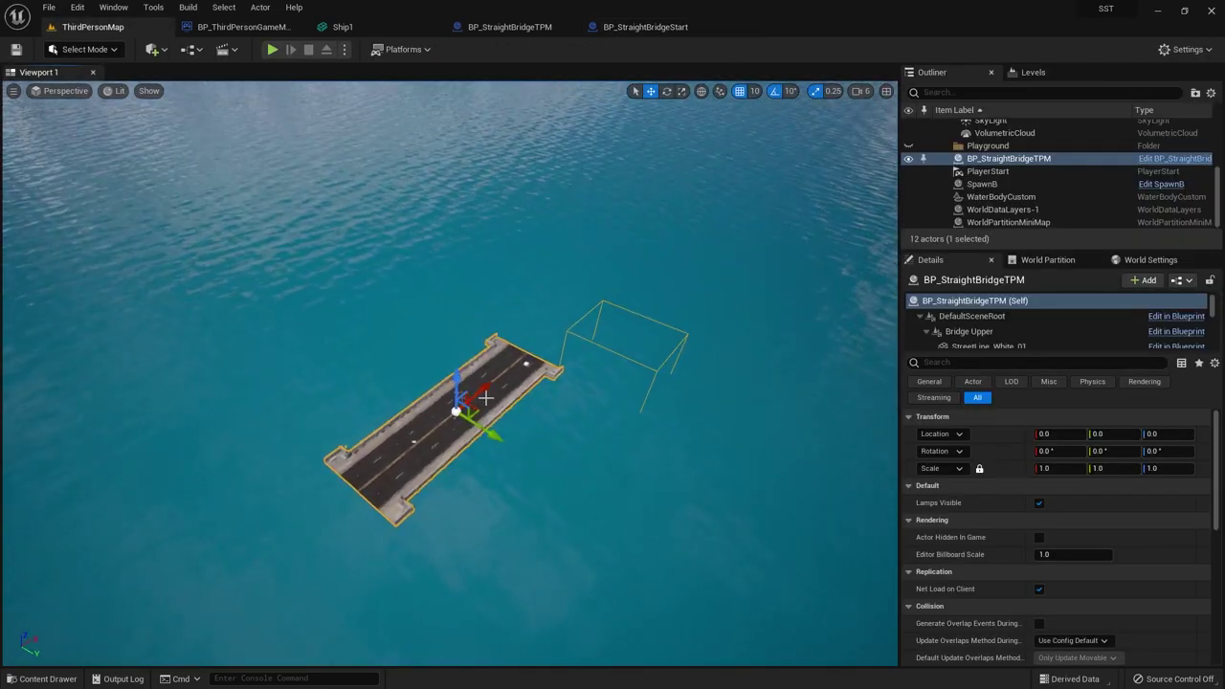
pyautogui.press('Delete')
# - Place a BP_StraightBridgeStart actor from the Content Drawer into the level
pyautogui.hotkey('ctrl', 'space')
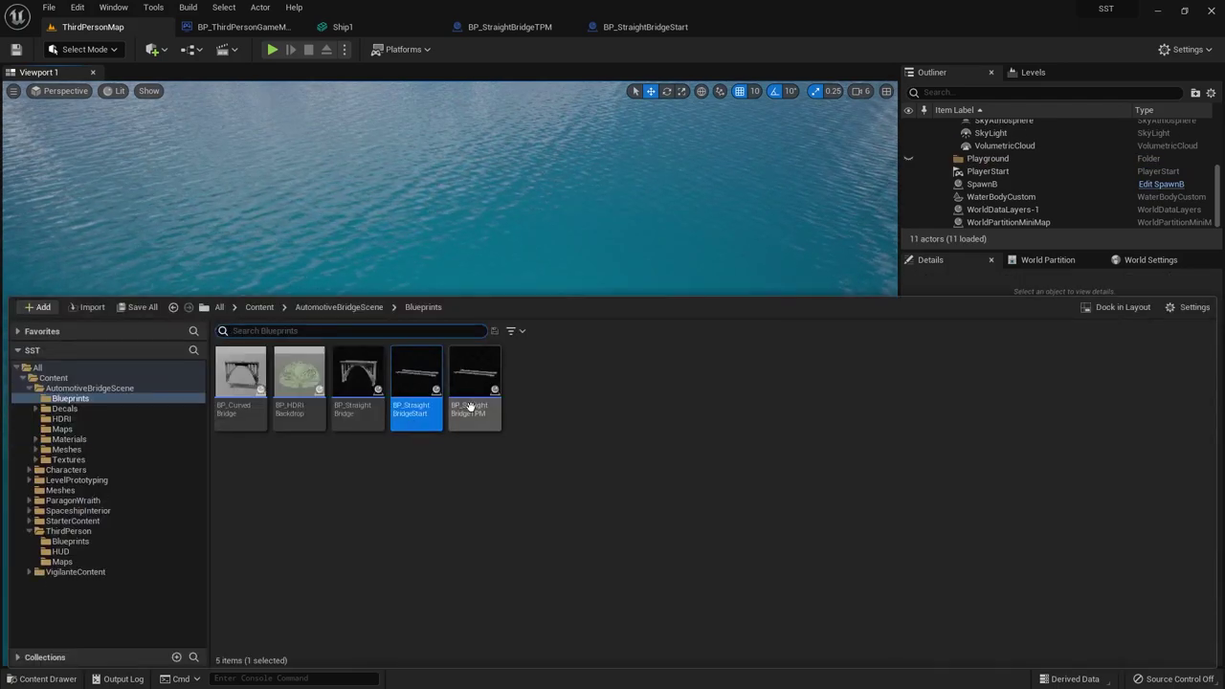
pyautogui.moveTo(403, 373)
pyautogui.mouseDown()
pyautogui.moveTo(496, 262)
pyautogui.moveTo(472, 299)
pyautogui.mouseUp()
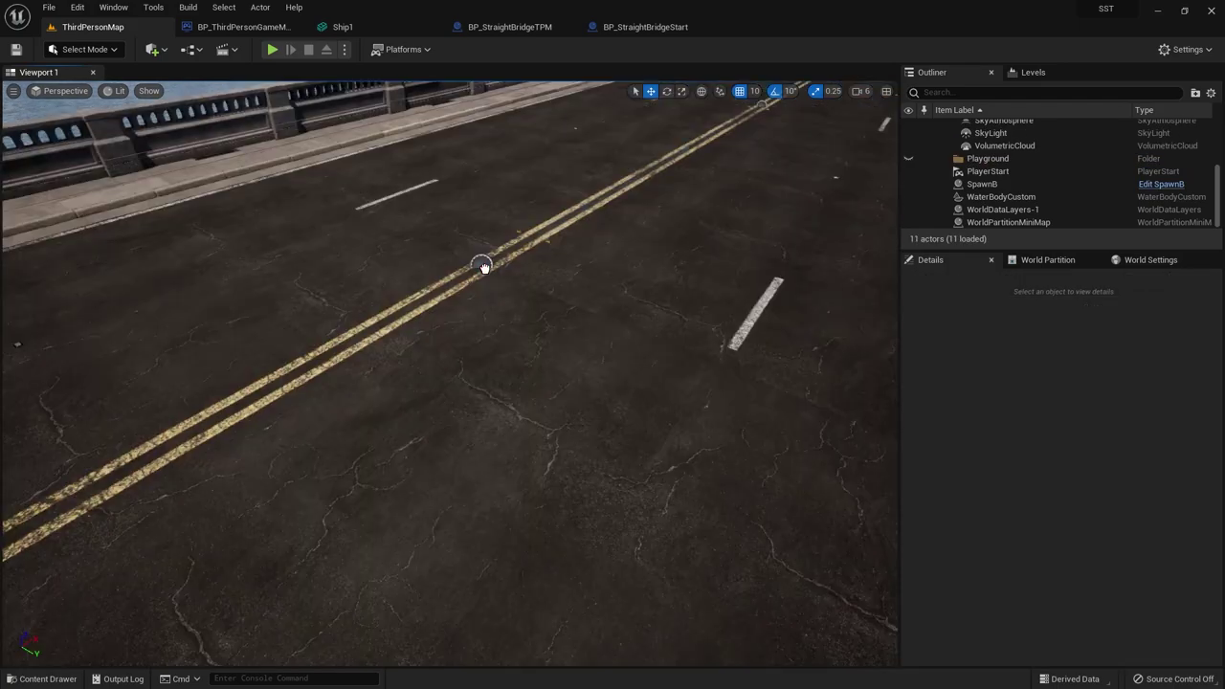
pyautogui.moveTo(720, 392); pyautogui.dragTo(721, 392)
pyautogui.press('f')
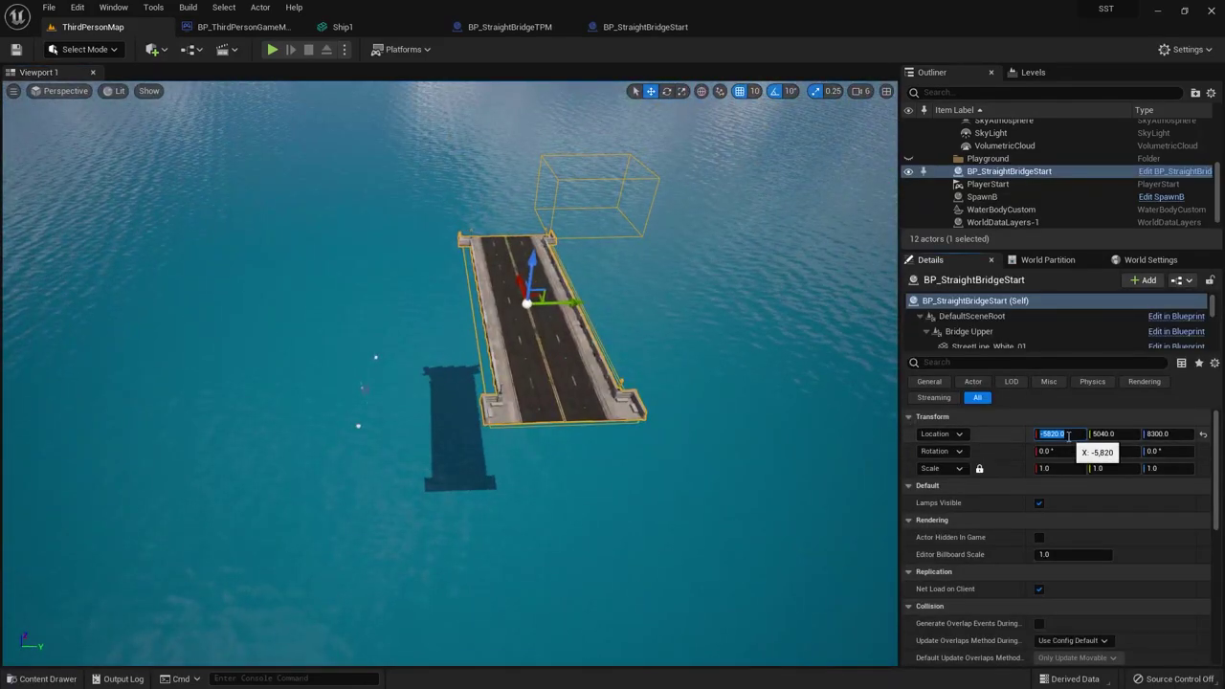
pyautogui.write('0')
# - Set the start bridge's location to 0, 0, 0 on the water
pyautogui.press('Tab')
pyautogui.write('0')
pyautogui.press('Tab')
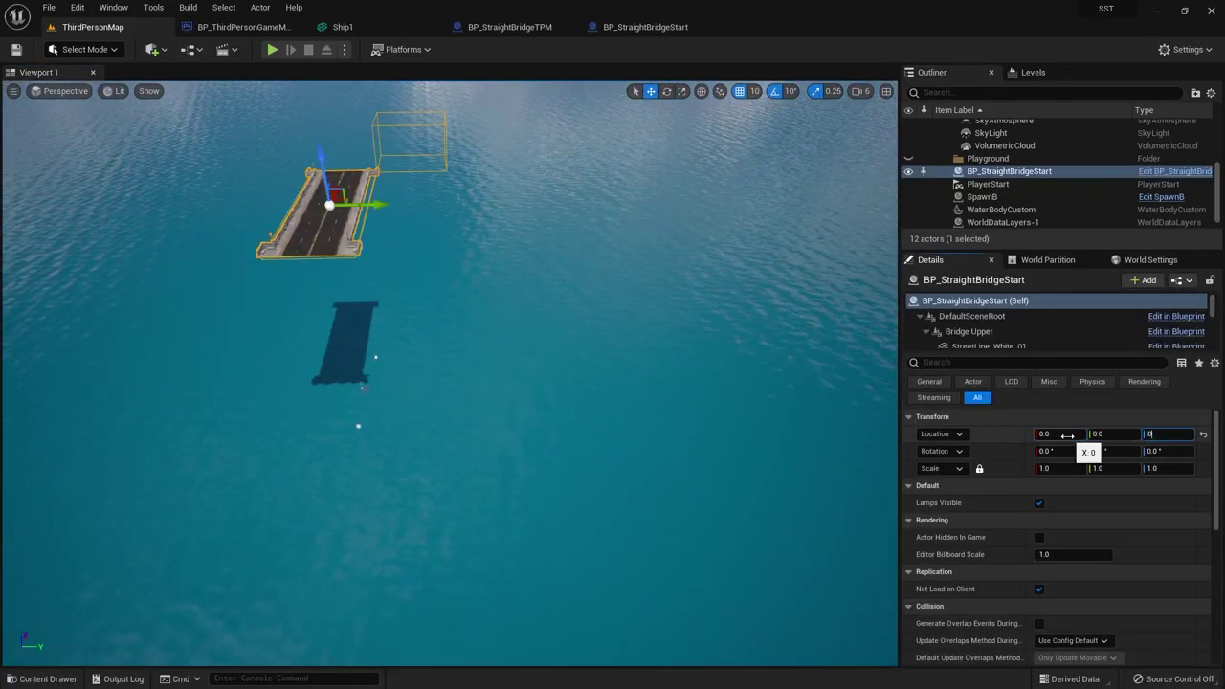
pyautogui.press('Return')
pyautogui.keyDown('alt'); pyautogui.moveTo(427, 243); pyautogui.dragTo(523, 243); pyautogui.keyUp('alt')
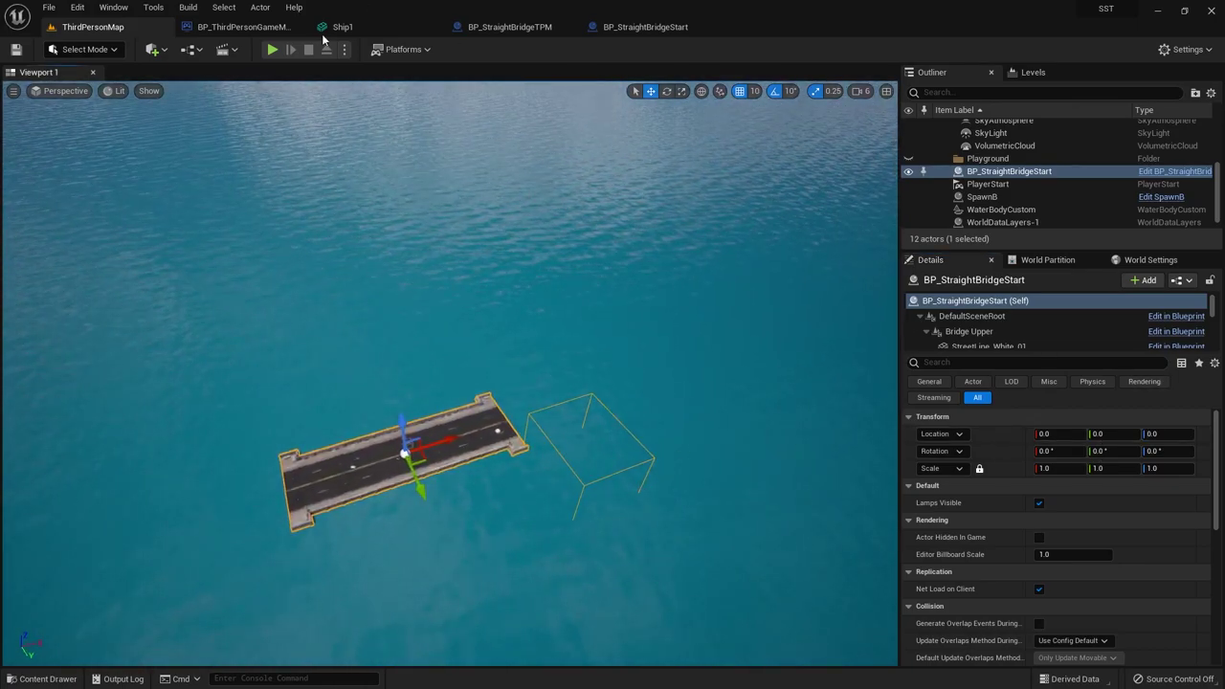
# - Remove the OLNewBridge box component from BP_StraightBridgeStart, then compile and save it
pyautogui.click(268, 27)
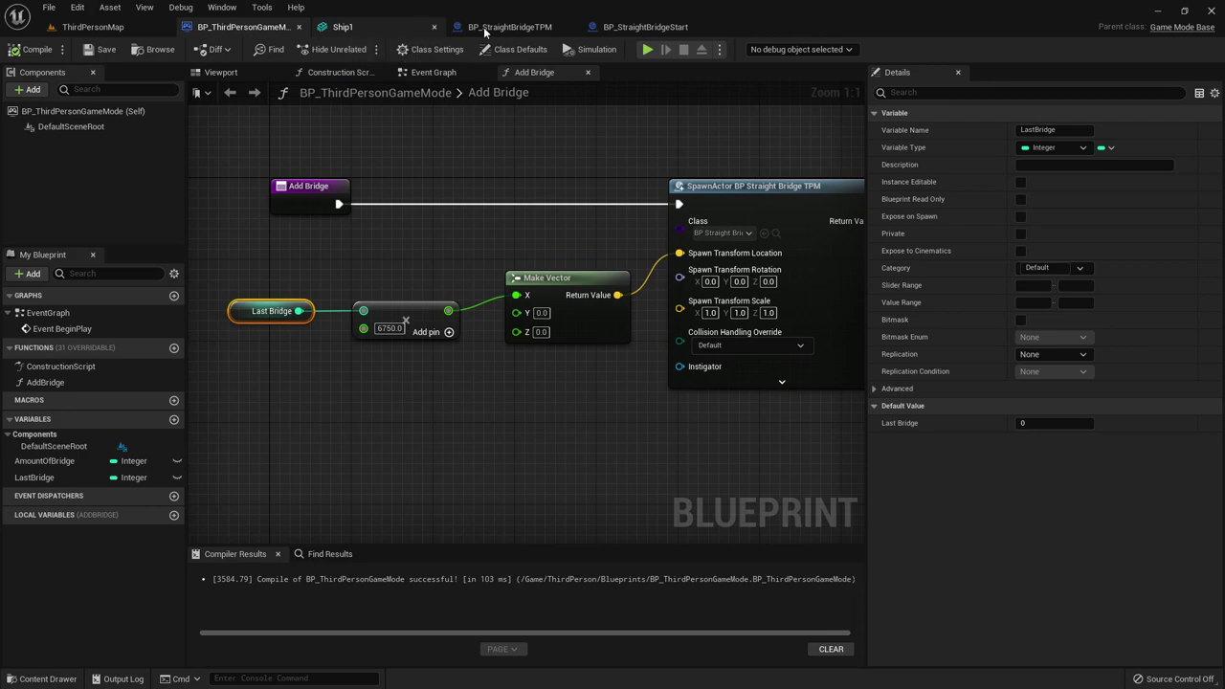
pyautogui.click(643, 27)
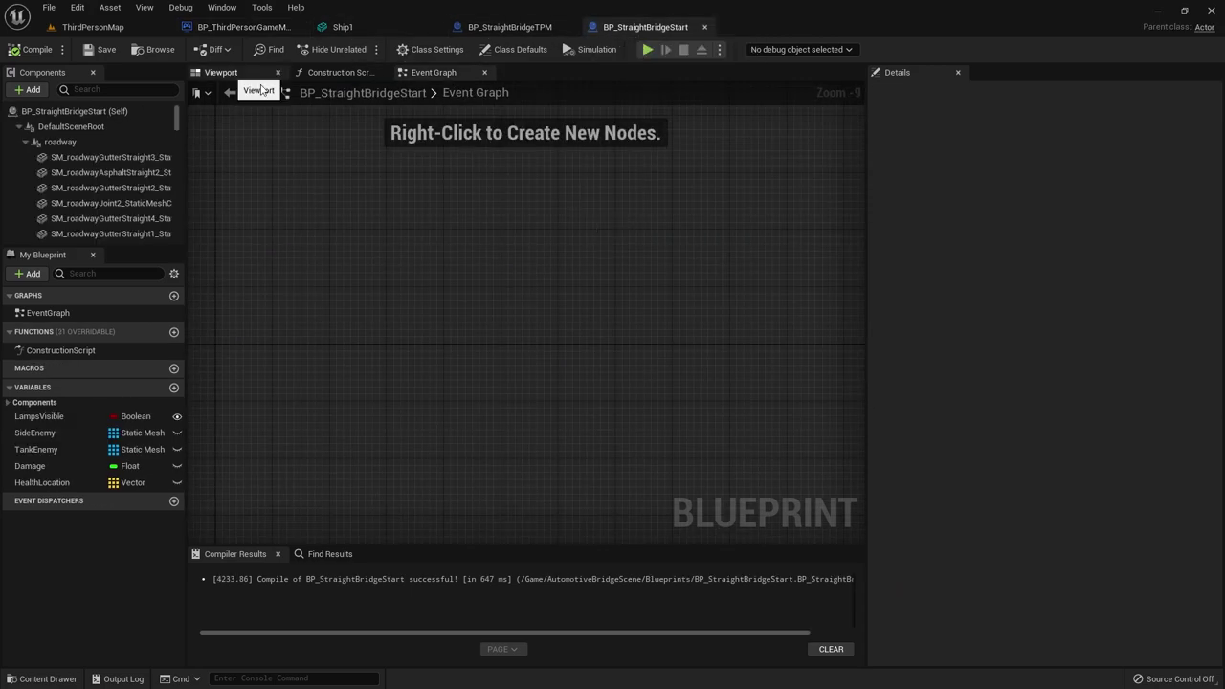
pyautogui.click(230, 72)
pyautogui.click(826, 428)
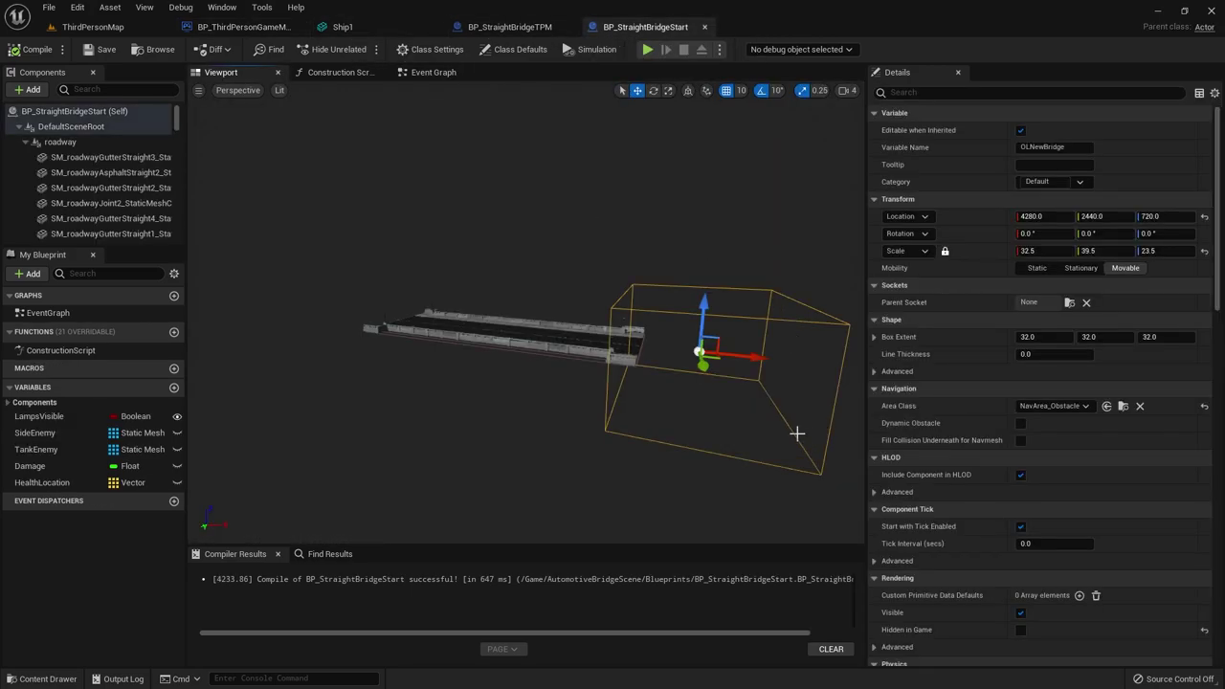
pyautogui.press('Delete')
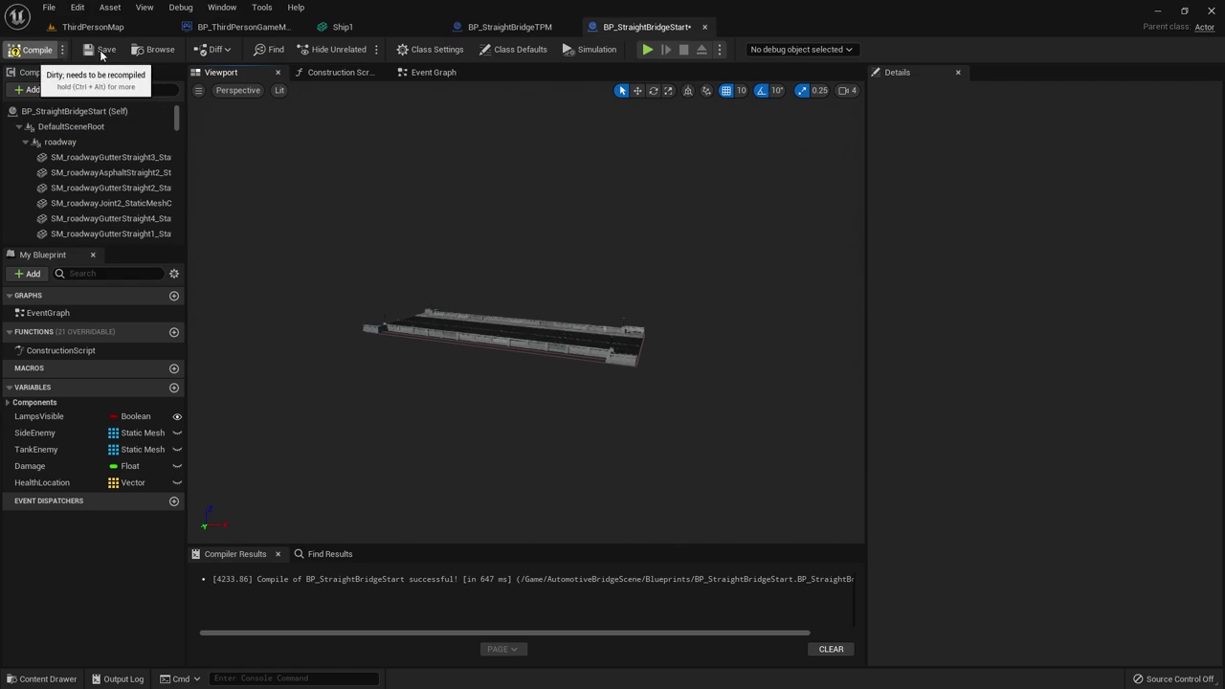
pyautogui.click(100, 50)
pyautogui.click(93, 27)
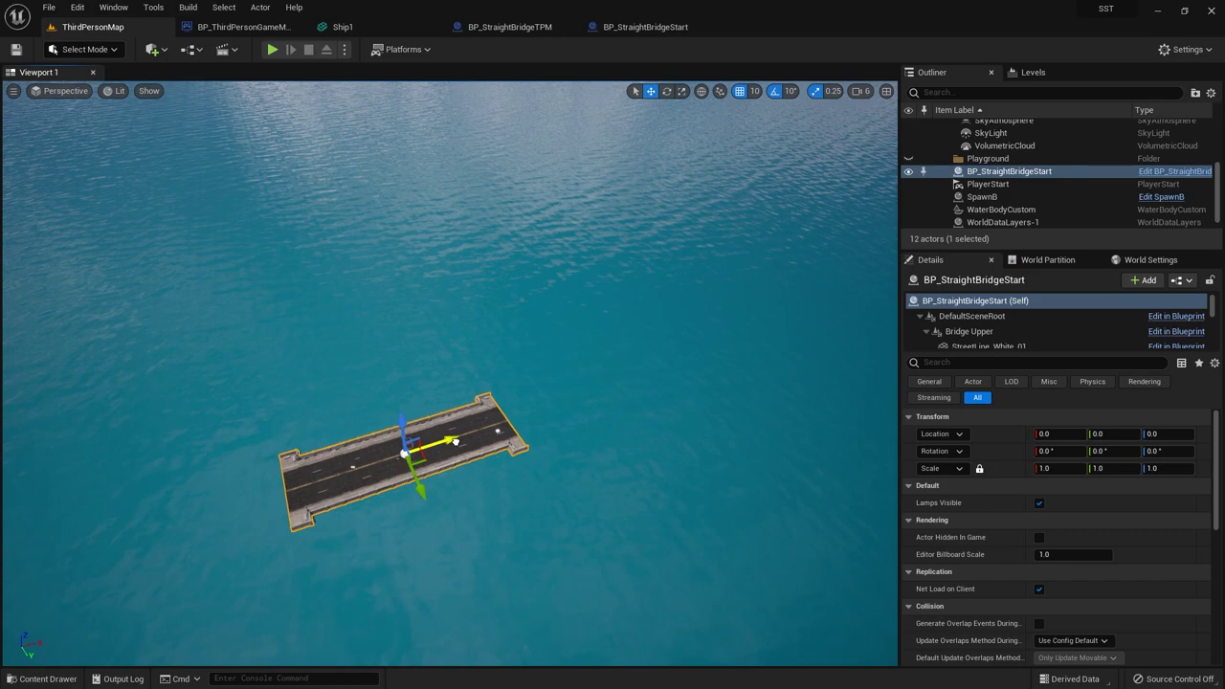
# - Alt-drag a copy of the bridge along X and align its end with the first bridge
pyautogui.moveTo(456, 441)
pyautogui.keyDown('alt'); pyautogui.mouseDown()
pyautogui.moveTo(630, 411)
pyautogui.moveTo(620, 416)
pyautogui.mouseUp(); pyautogui.keyUp('alt')
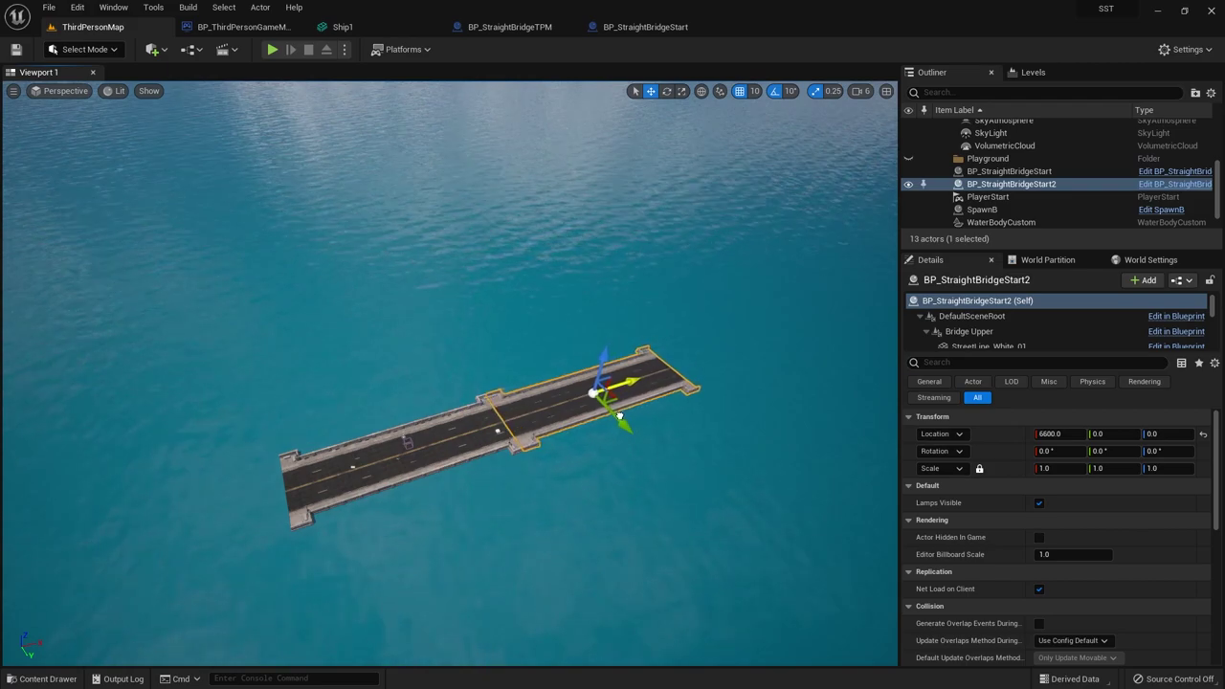
pyautogui.moveTo(606, 421)
pyautogui.mouseDown(button='right')
pyautogui.moveTo(613, 402)
pyautogui.moveTo(715, 355)
pyautogui.mouseUp(button='right')
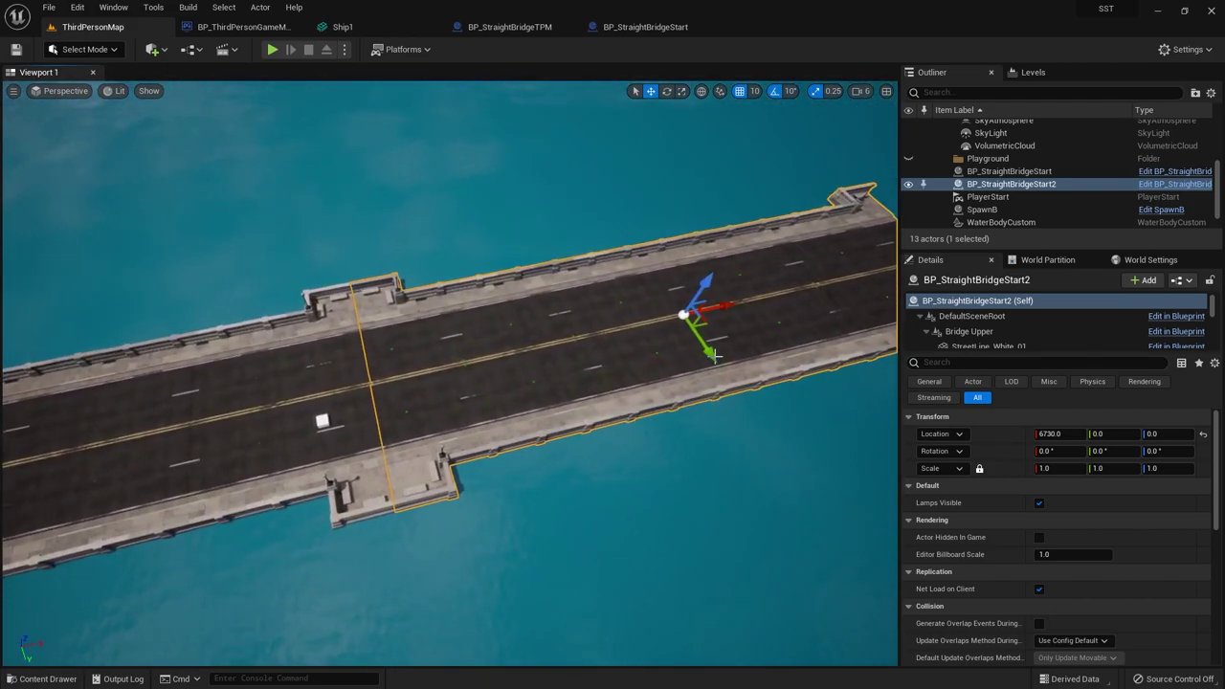
pyautogui.moveTo(725, 313); pyautogui.dragTo(726, 314)
pyautogui.click(458, 329)
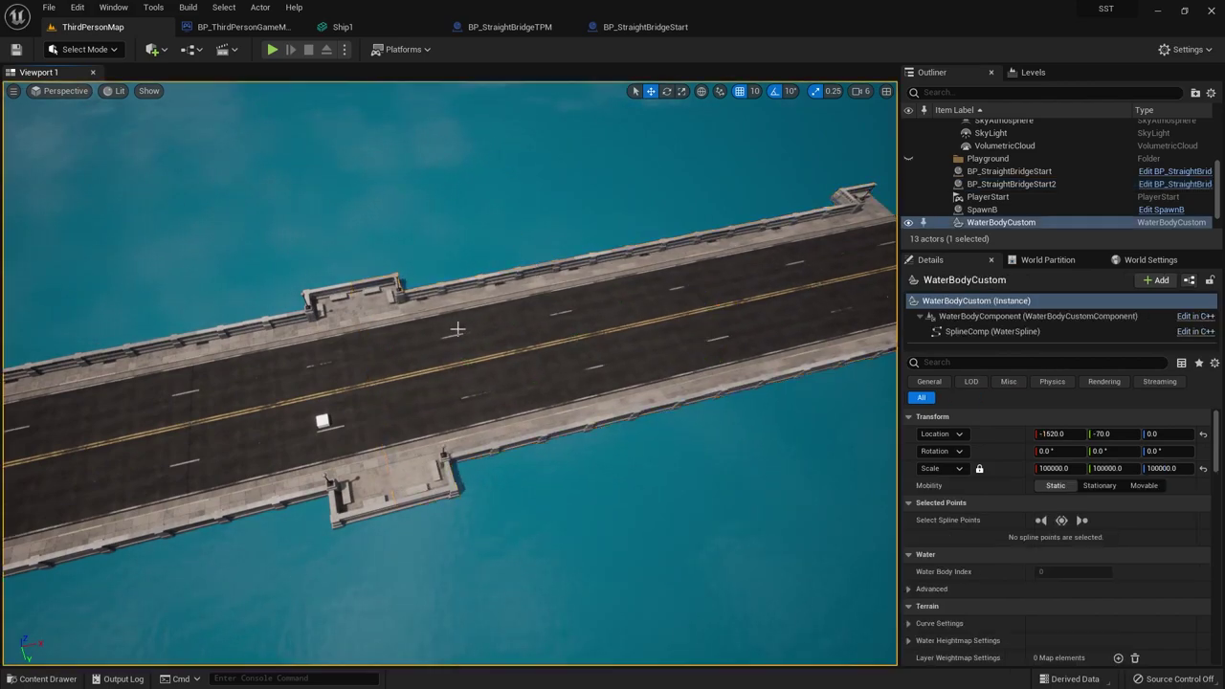
pyautogui.moveTo(459, 329)
pyautogui.mouseDown(button='right')
pyautogui.moveTo(498, 287)
pyautogui.moveTo(498, 316)
pyautogui.mouseUp(button='right')
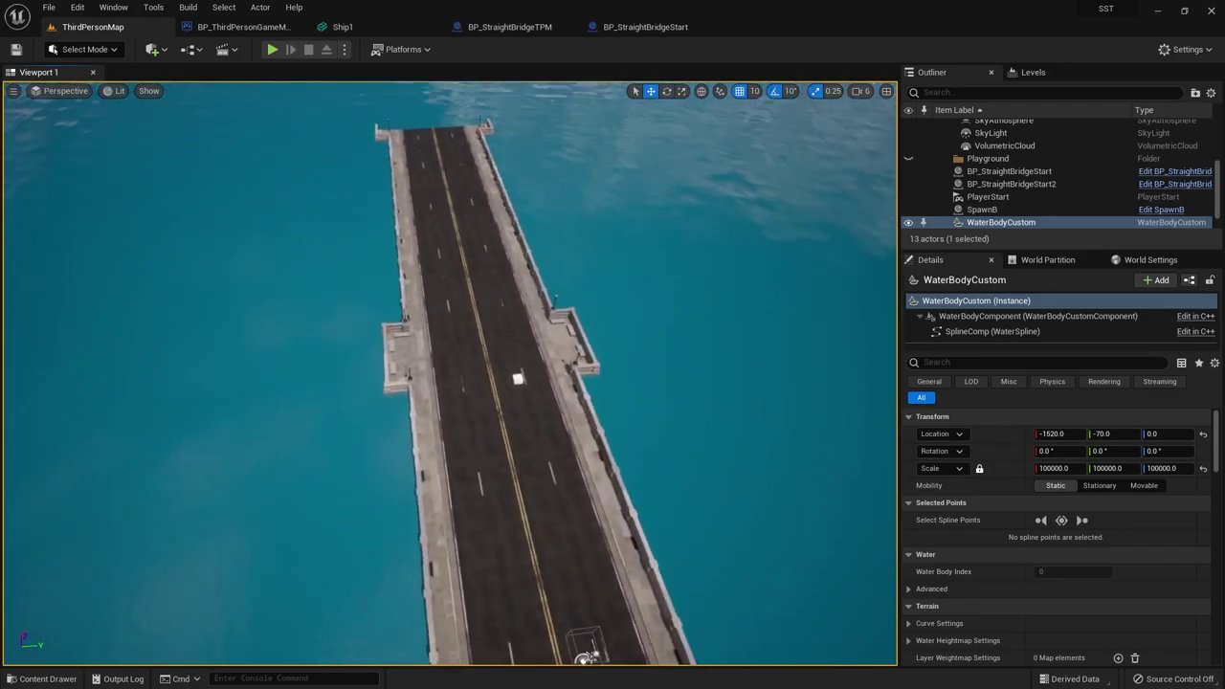
# - Play-test the level with the two joined bridges, then stop
pyautogui.hotkey('alt', 'p')
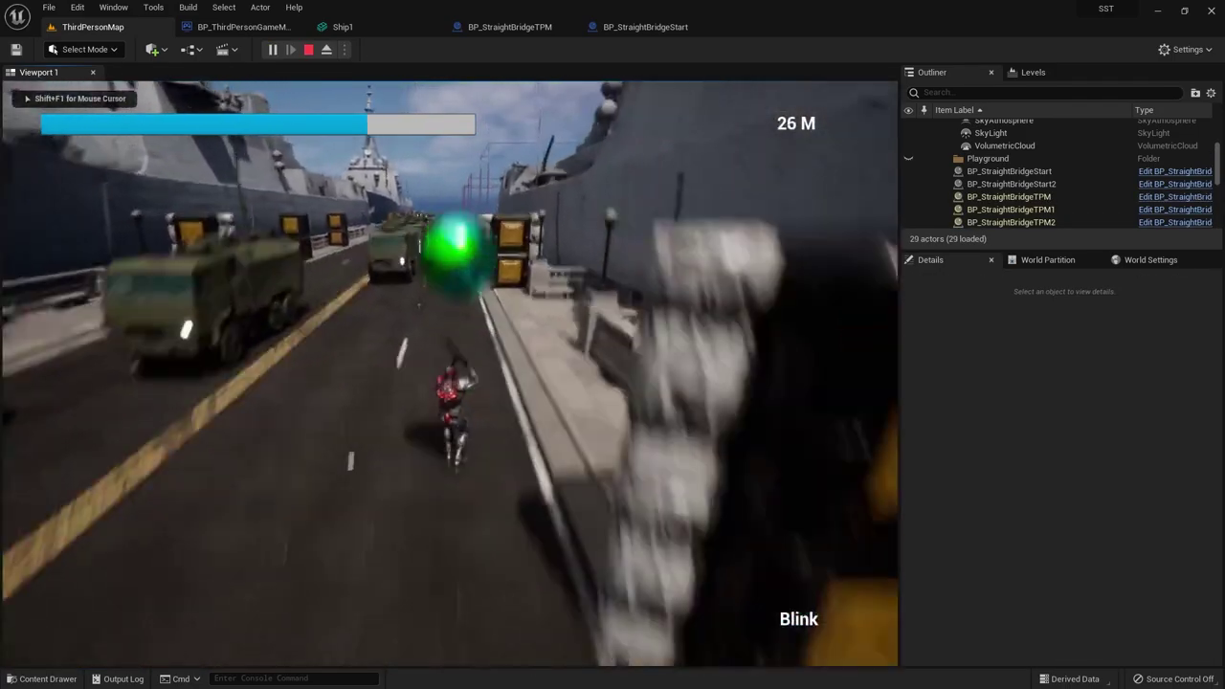
pyautogui.press('Escape')
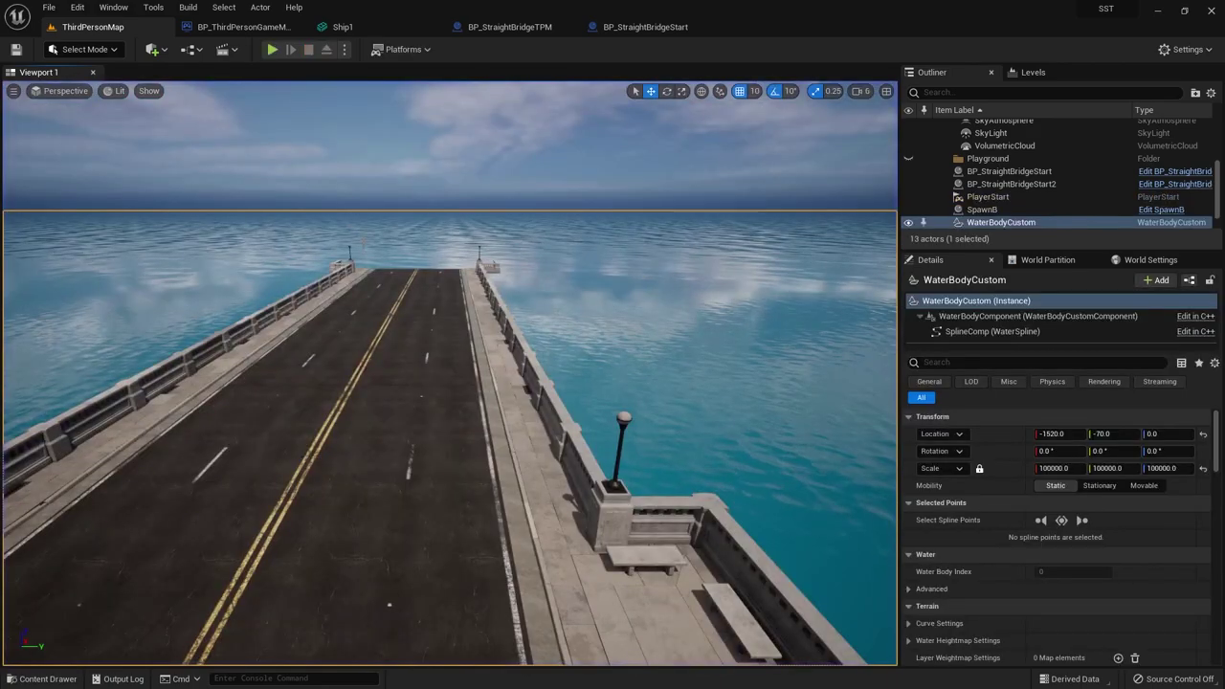
pyautogui.press('f')
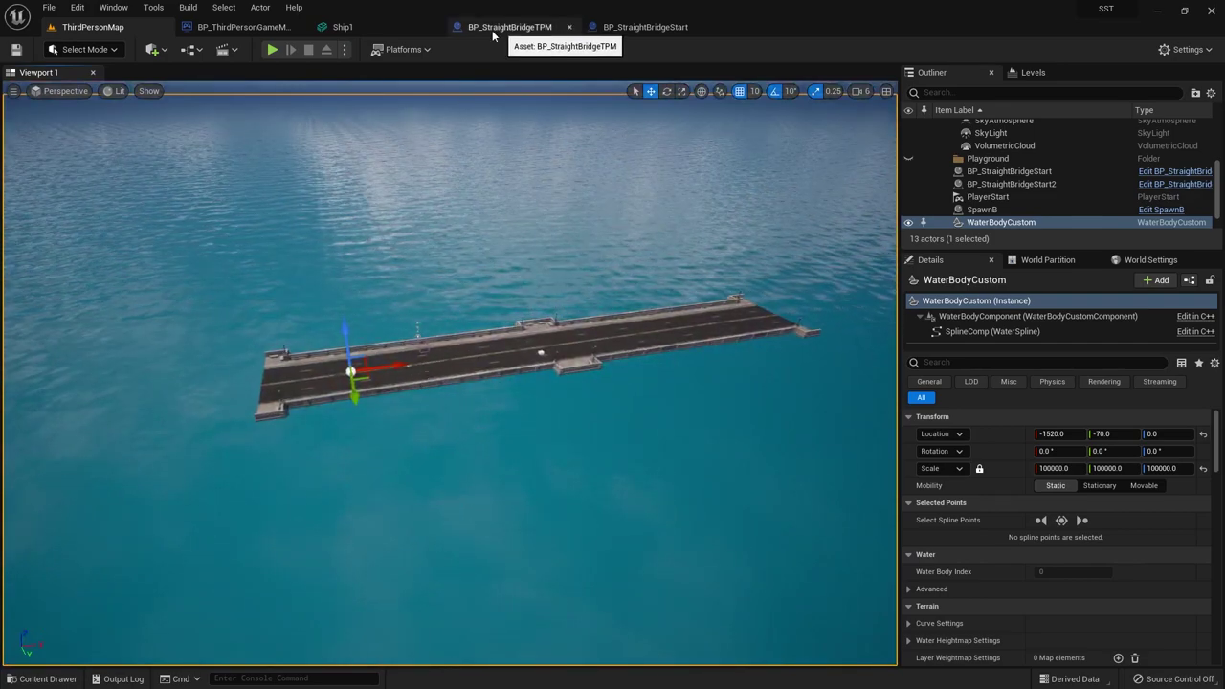
pyautogui.hotkey('ctrl', 'space')
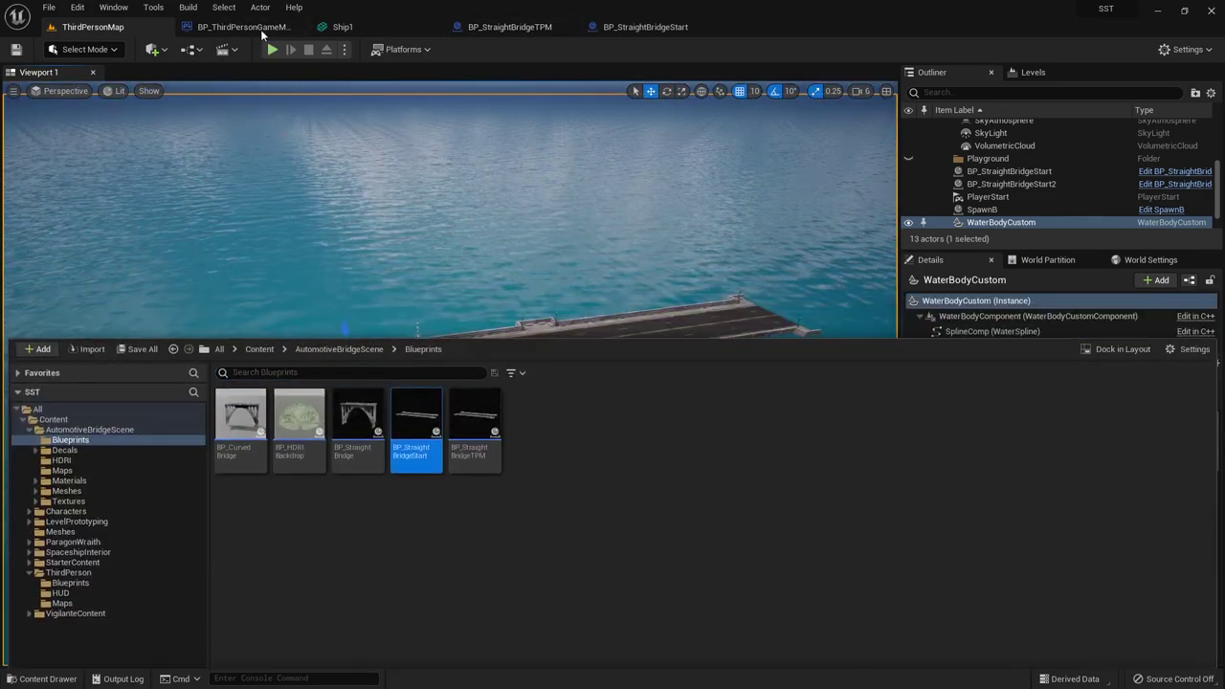
# - Open BP_ThirdPersonGameMode's BeginPlay loop and check the Amount Of Bridge default value
pyautogui.click(260, 29)
pyautogui.hotkey('ctrl', 'space')
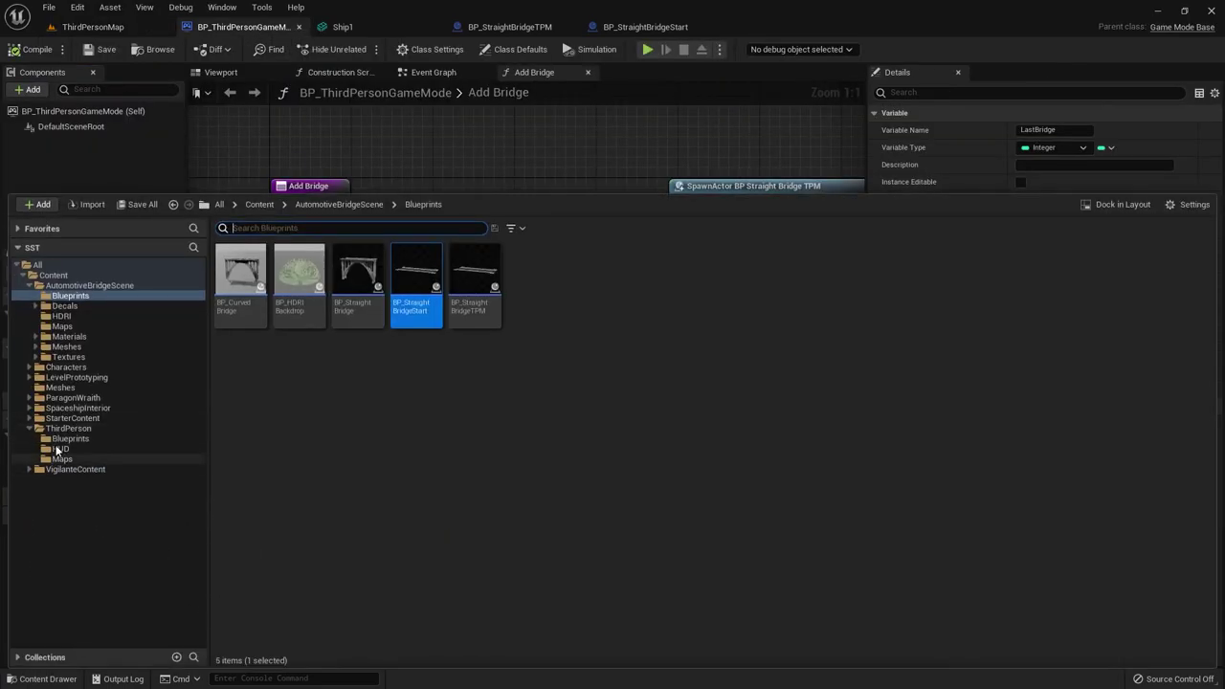
pyautogui.click(71, 439)
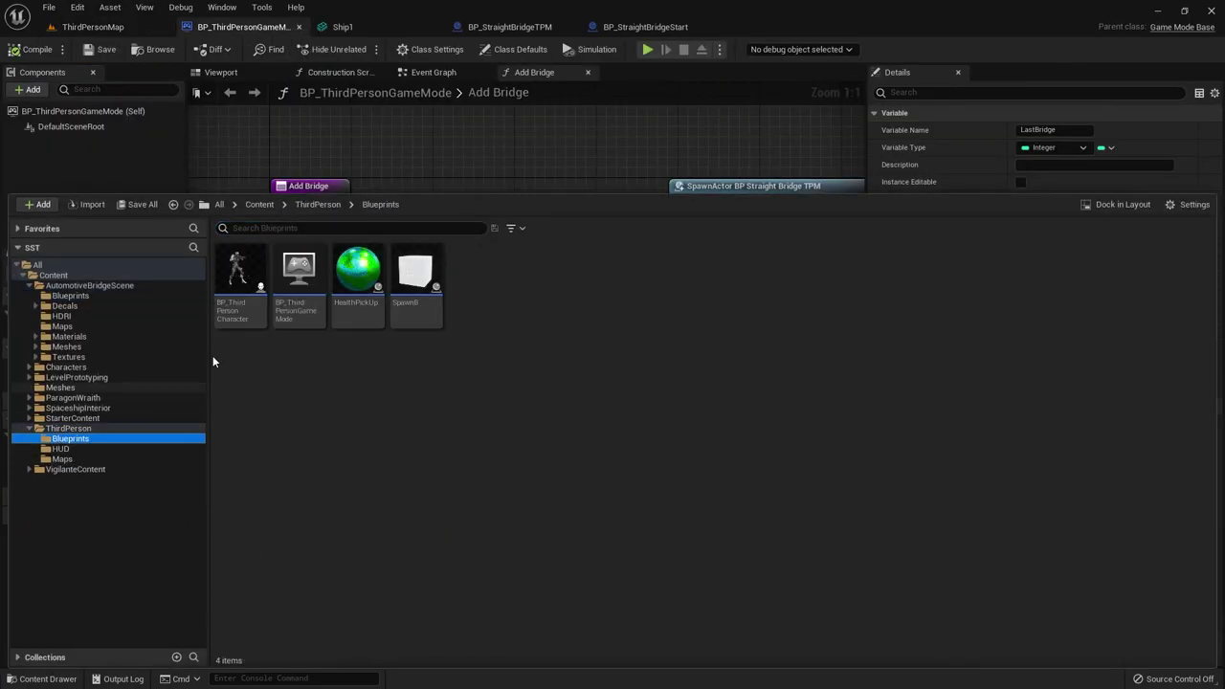
pyautogui.click(306, 267)
pyautogui.click(355, 113)
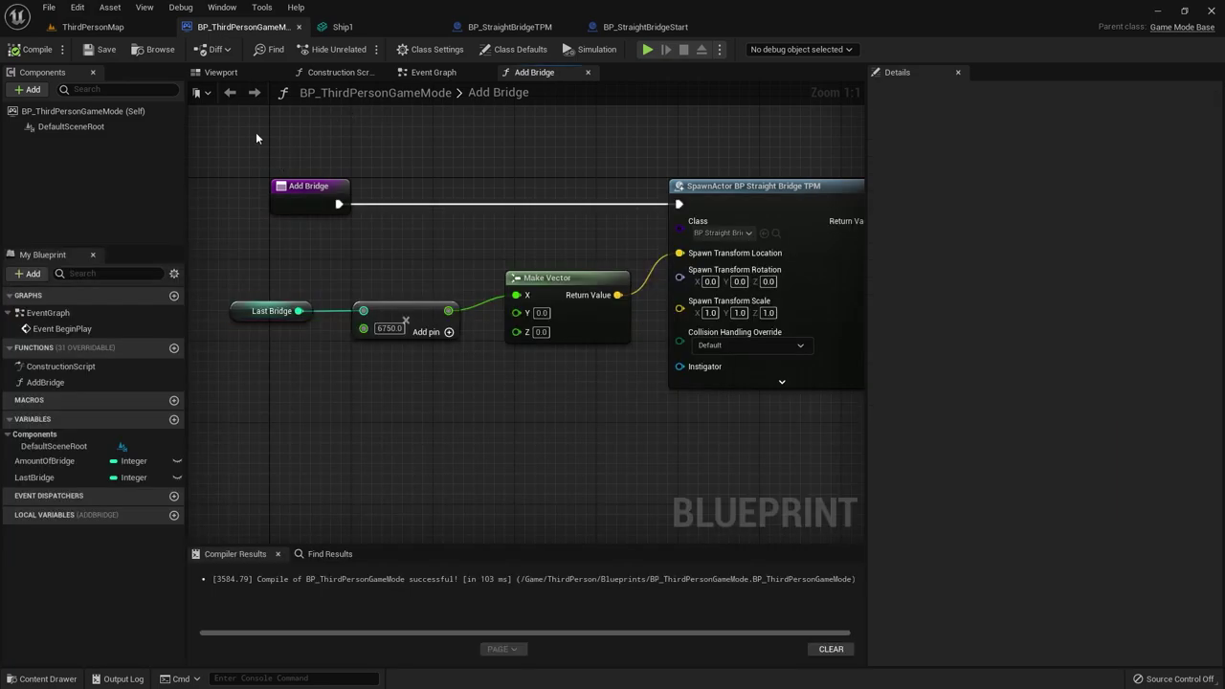
pyautogui.moveTo(401, 300); pyautogui.dragTo(299, 257, button='right')
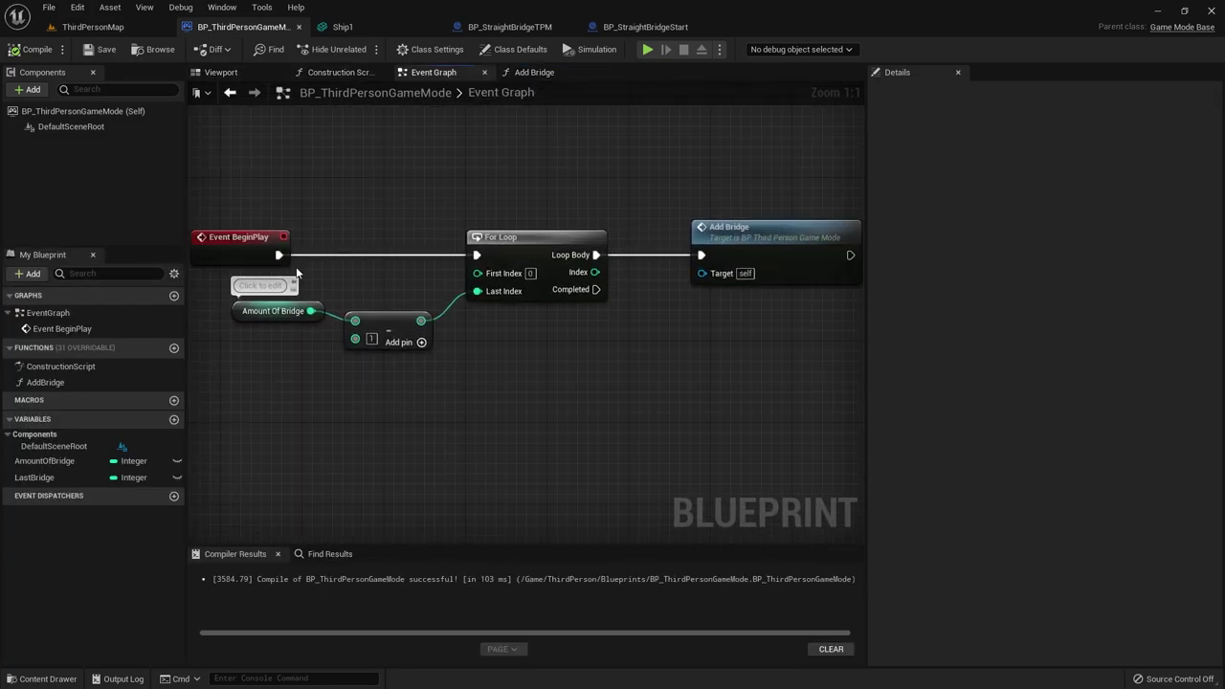
pyautogui.scroll(-3, 347, 357)
pyautogui.scroll(3, 260, 317)
pyautogui.click(260, 306)
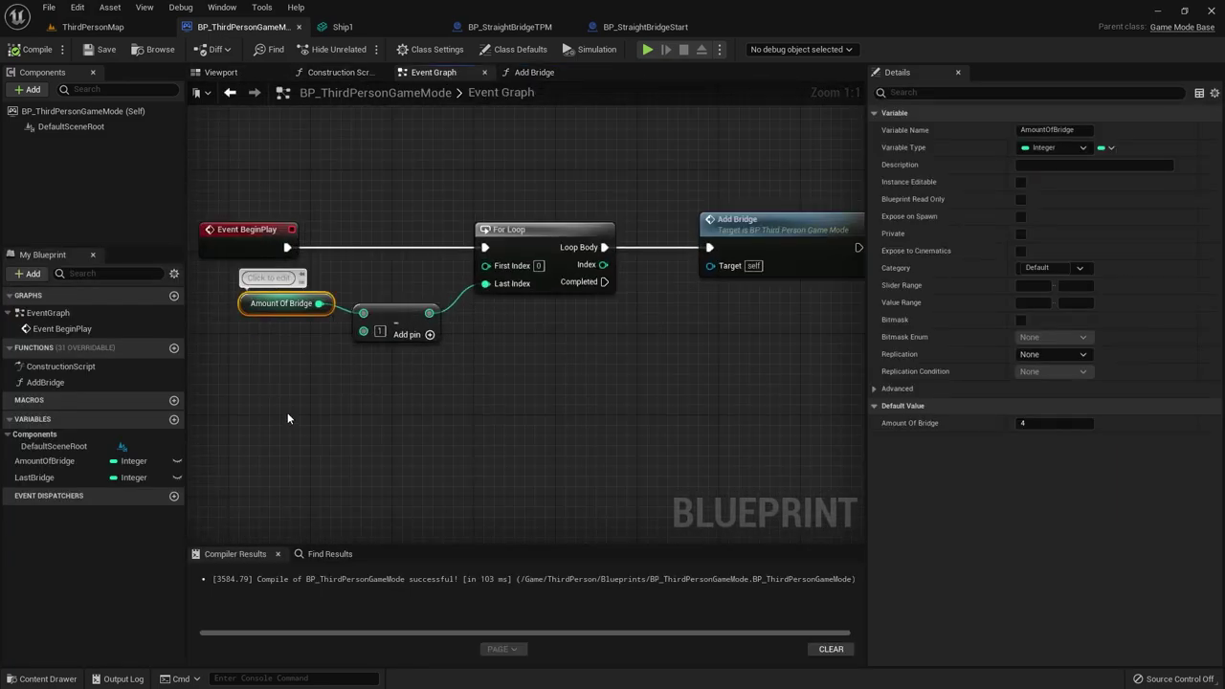
# - In the Add Bridge graph, set Last Bridge's default to 2 and save the GameMode
pyautogui.click(533, 72)
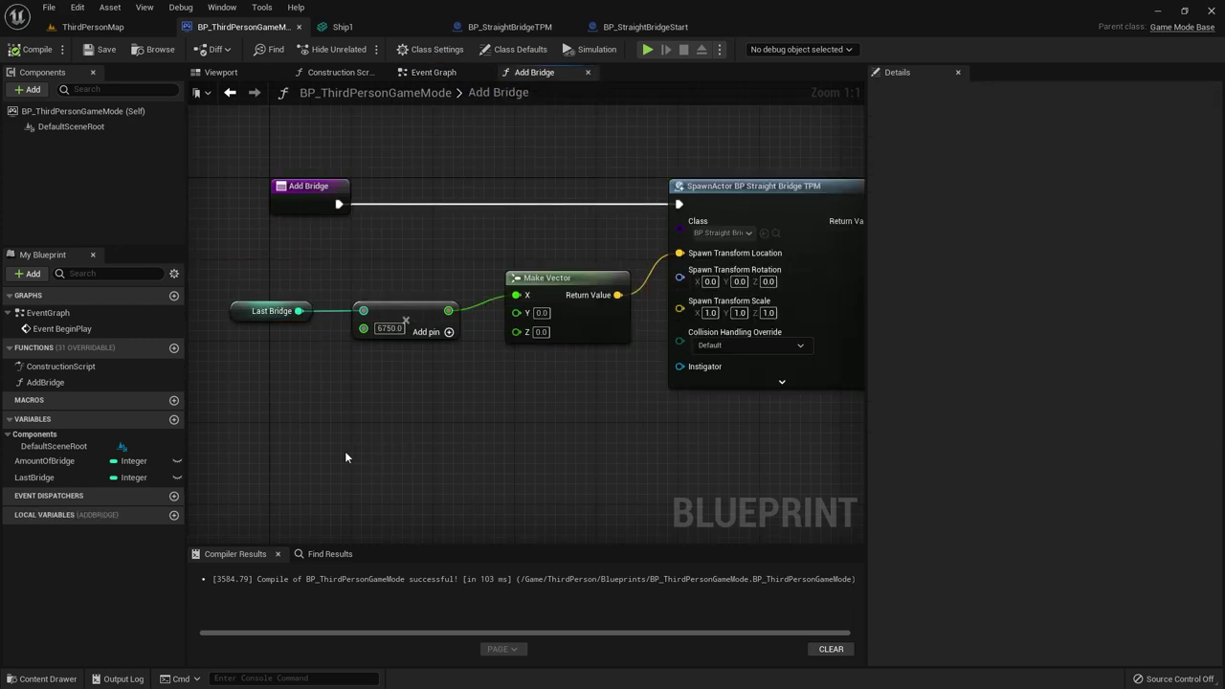
pyautogui.click(236, 312)
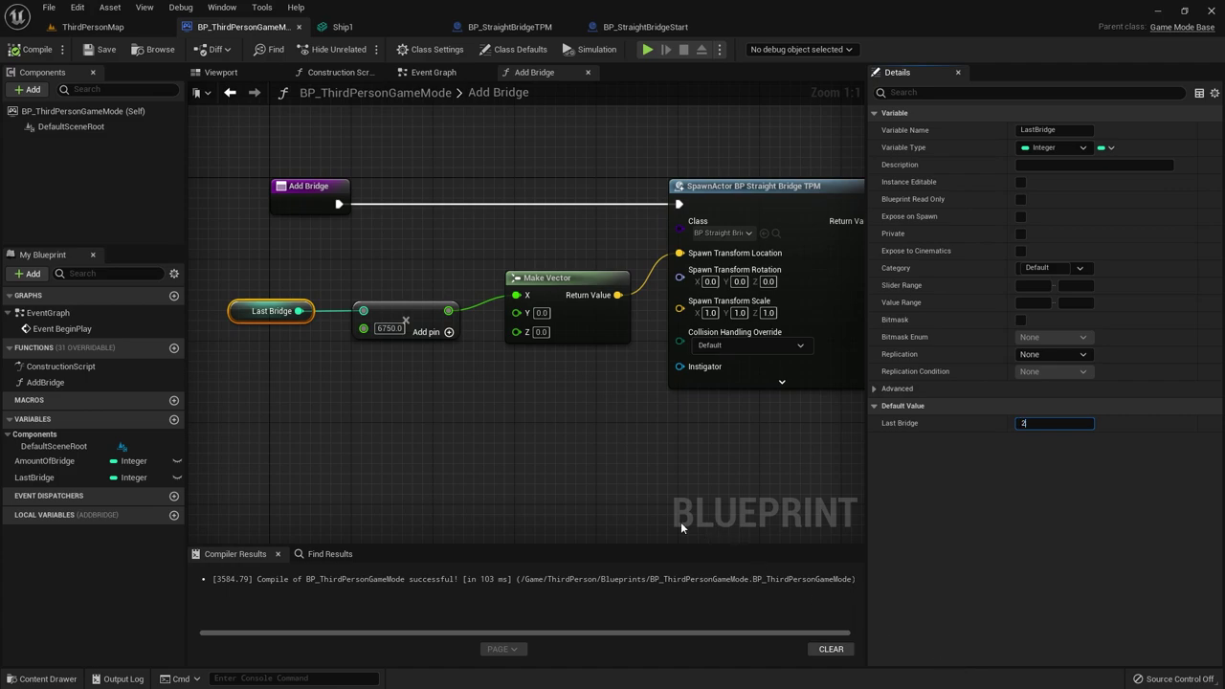
pyautogui.click(568, 499)
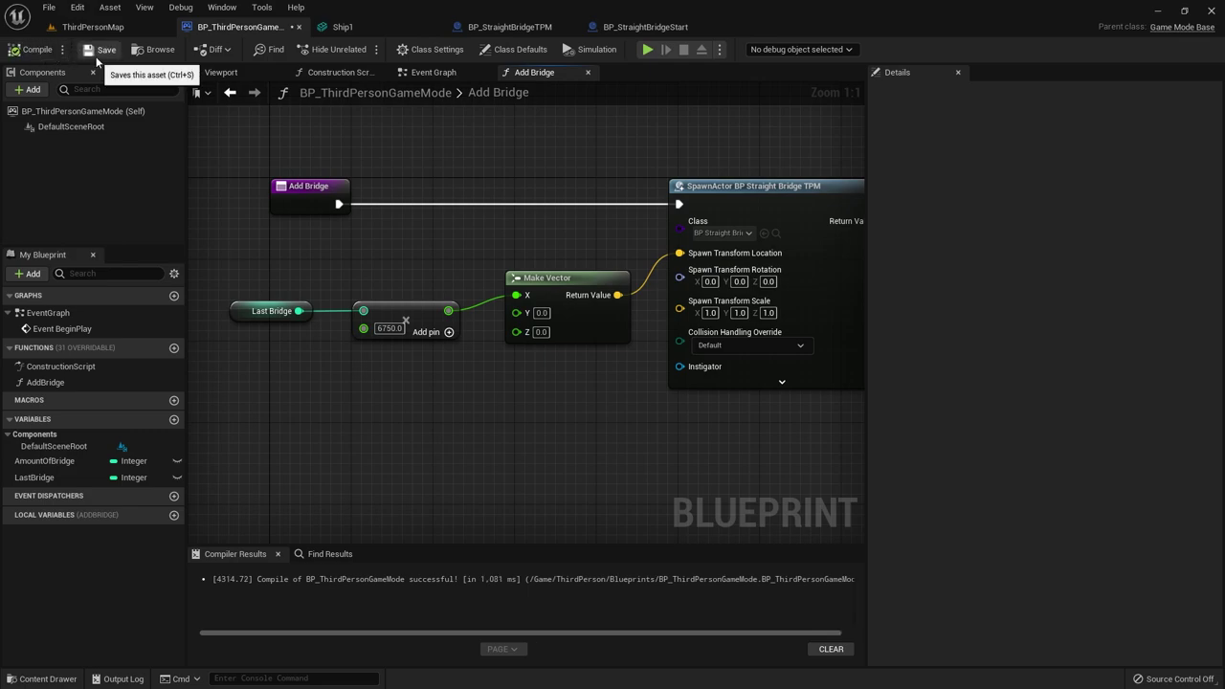
pyautogui.click(86, 27)
# - Play briefly using Blink, stop, and look down on the bridge over the water
pyautogui.click(272, 48)
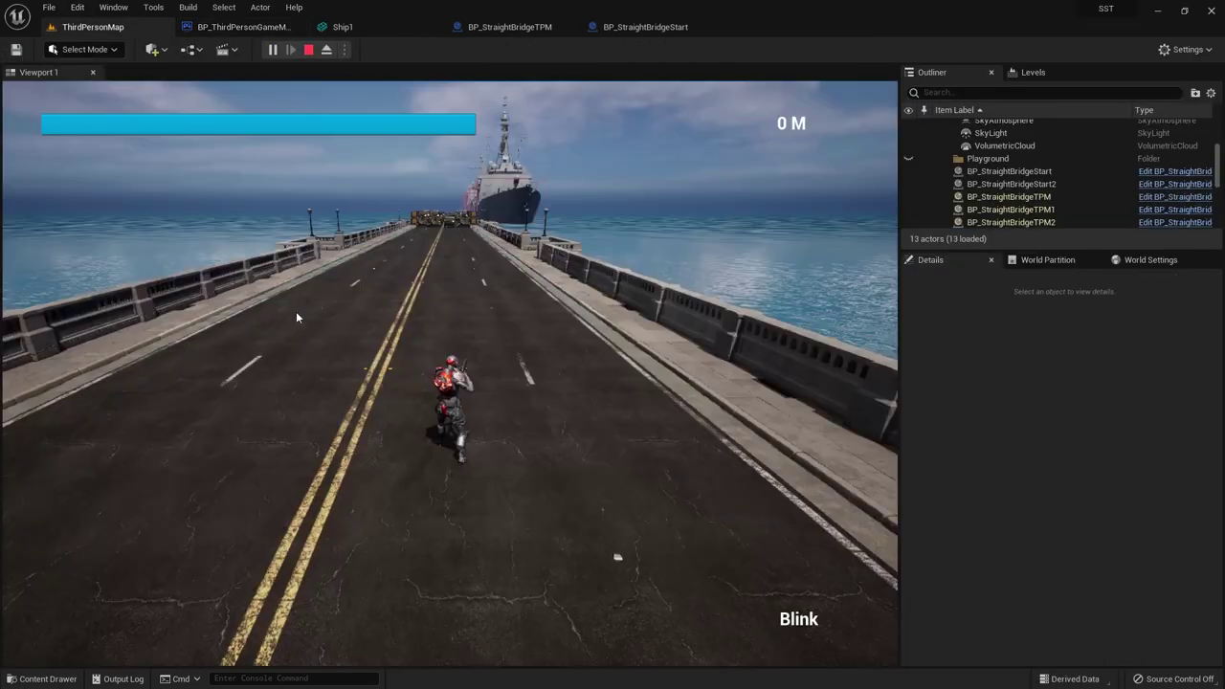
pyautogui.click(296, 316)
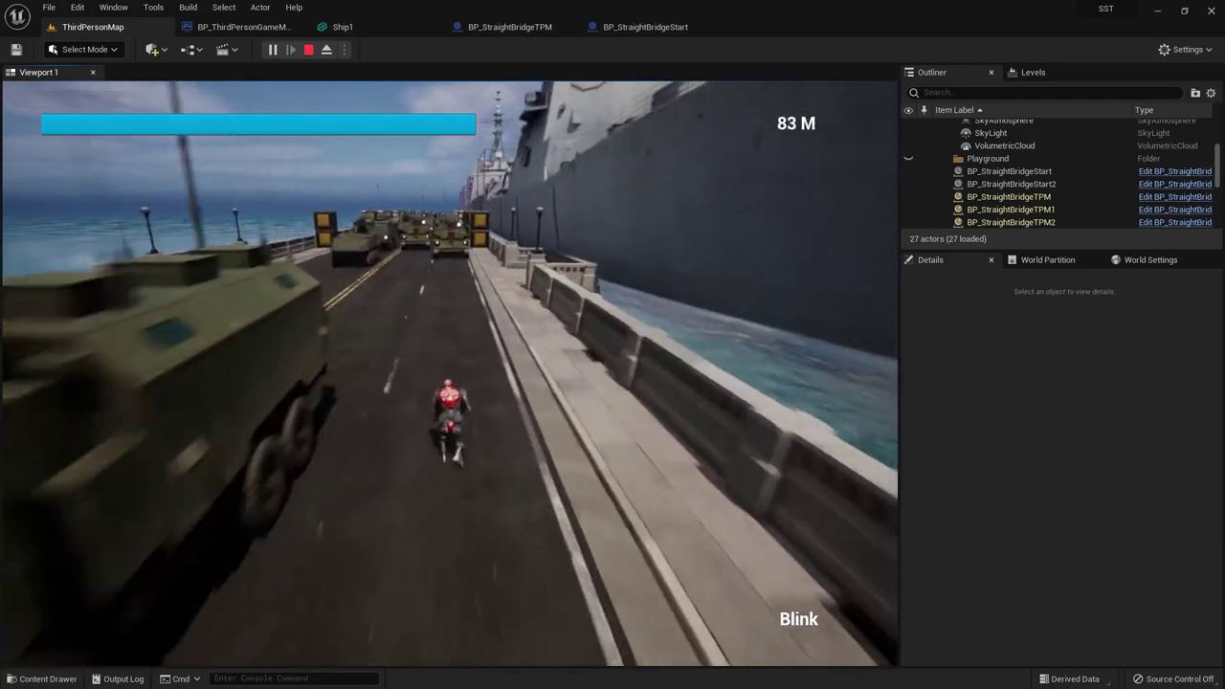
pyautogui.press('e')
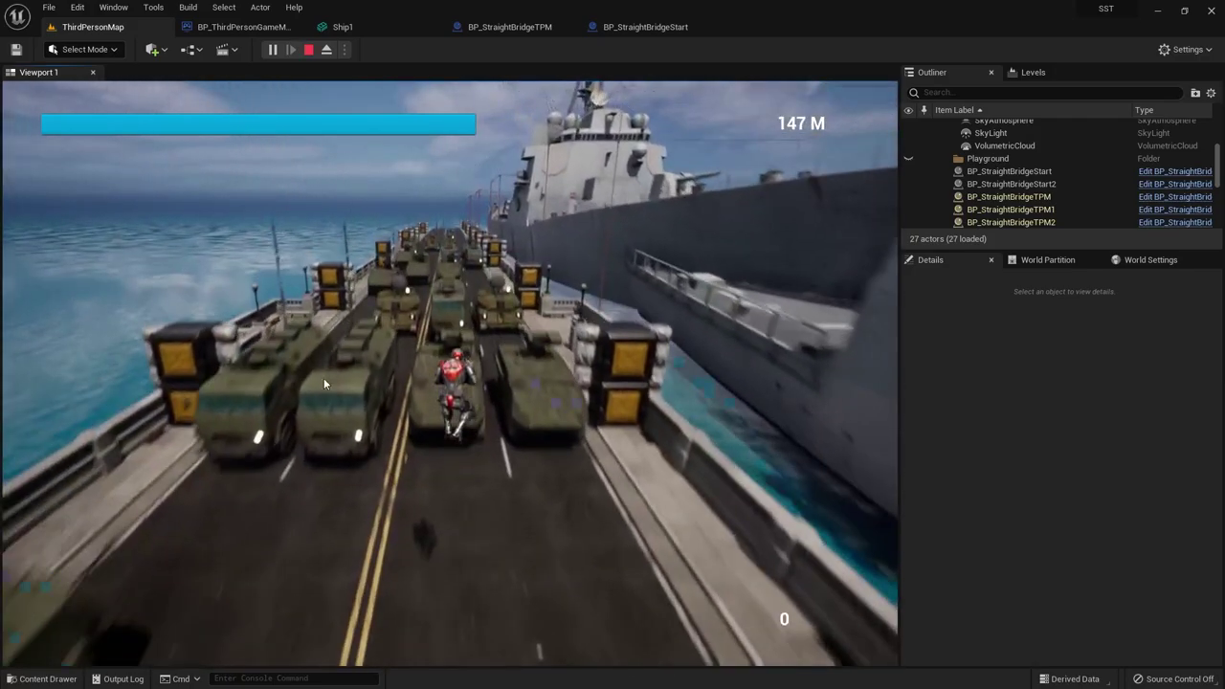
pyautogui.press('Escape')
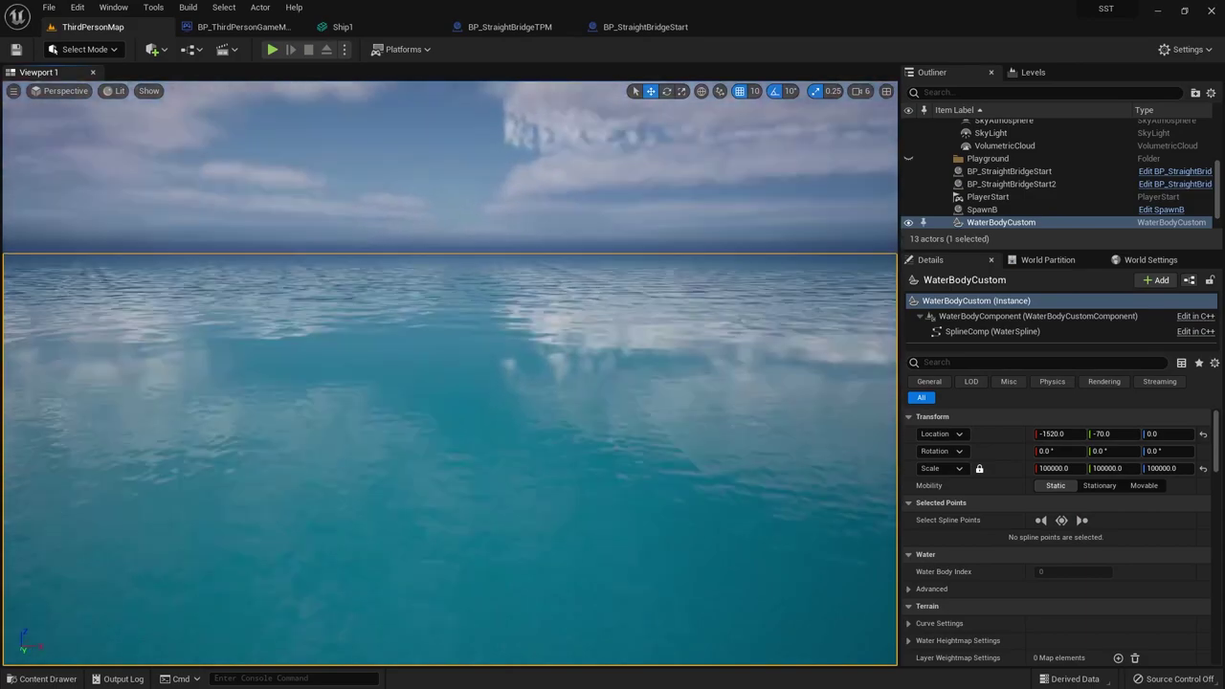
pyautogui.moveTo(450, 374); pyautogui.dragTo(449, 373, button='right')
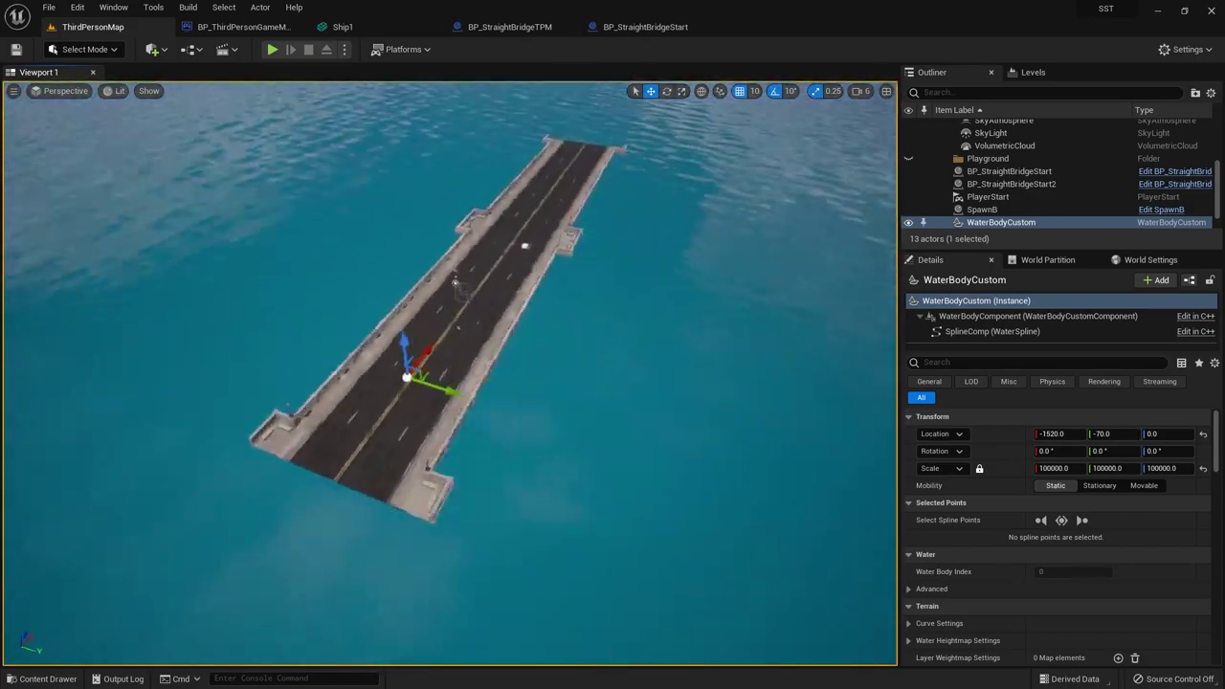
pyautogui.moveTo(242, 338); pyautogui.dragTo(242, 338, button='right')
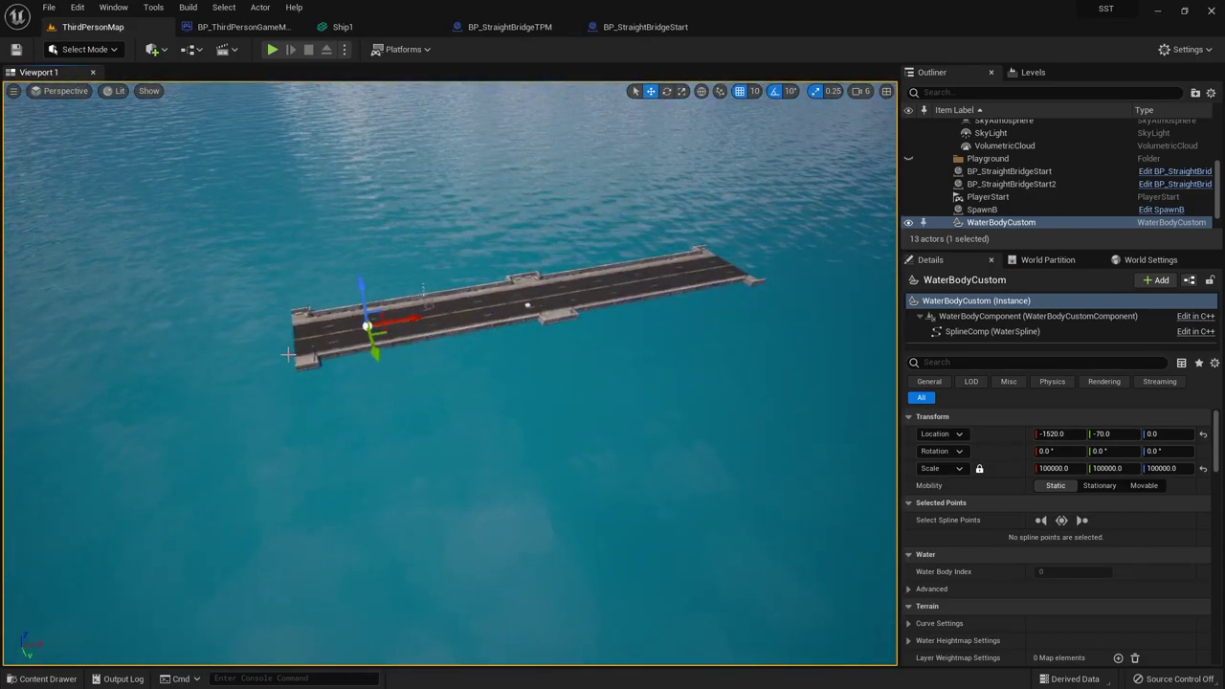
pyautogui.click(609, 29)
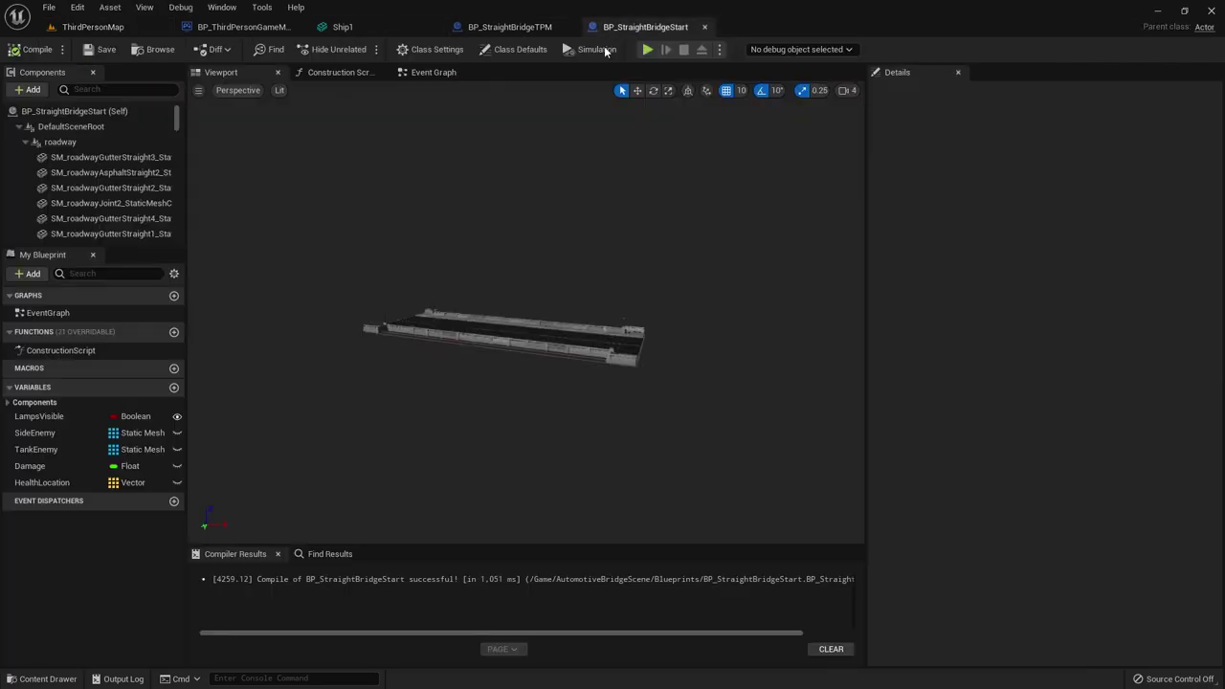
pyautogui.click(517, 28)
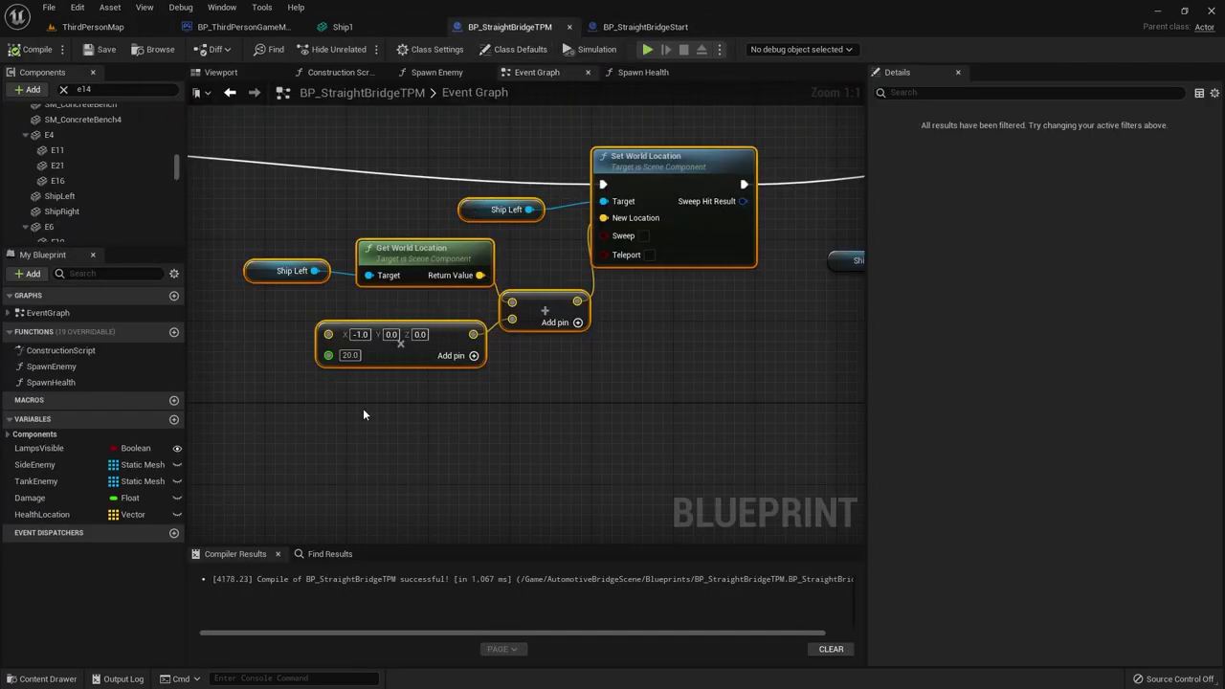
pyautogui.click(244, 29)
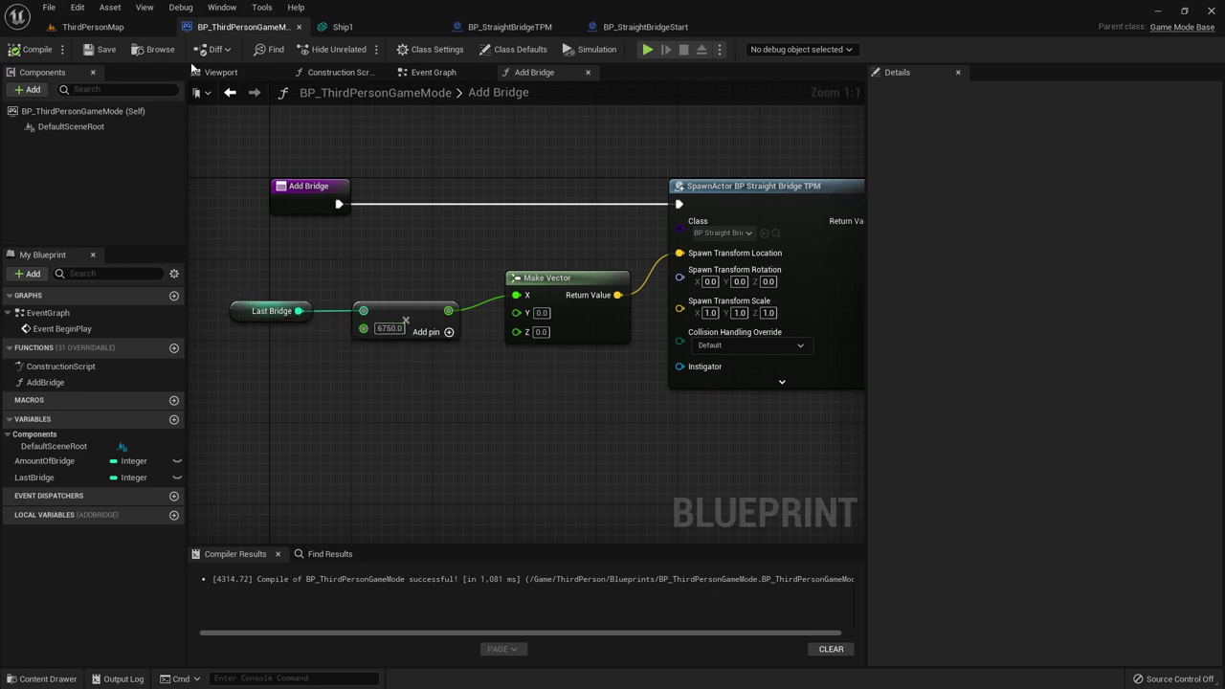
pyautogui.click(93, 27)
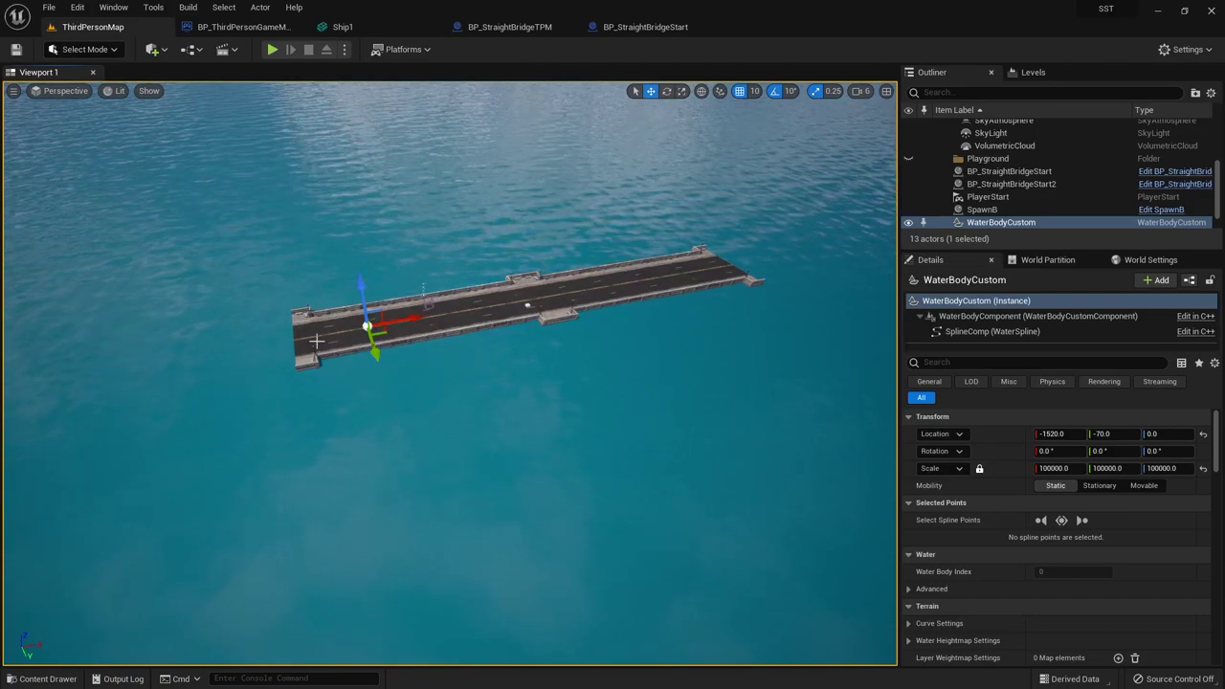
pyautogui.click(246, 24)
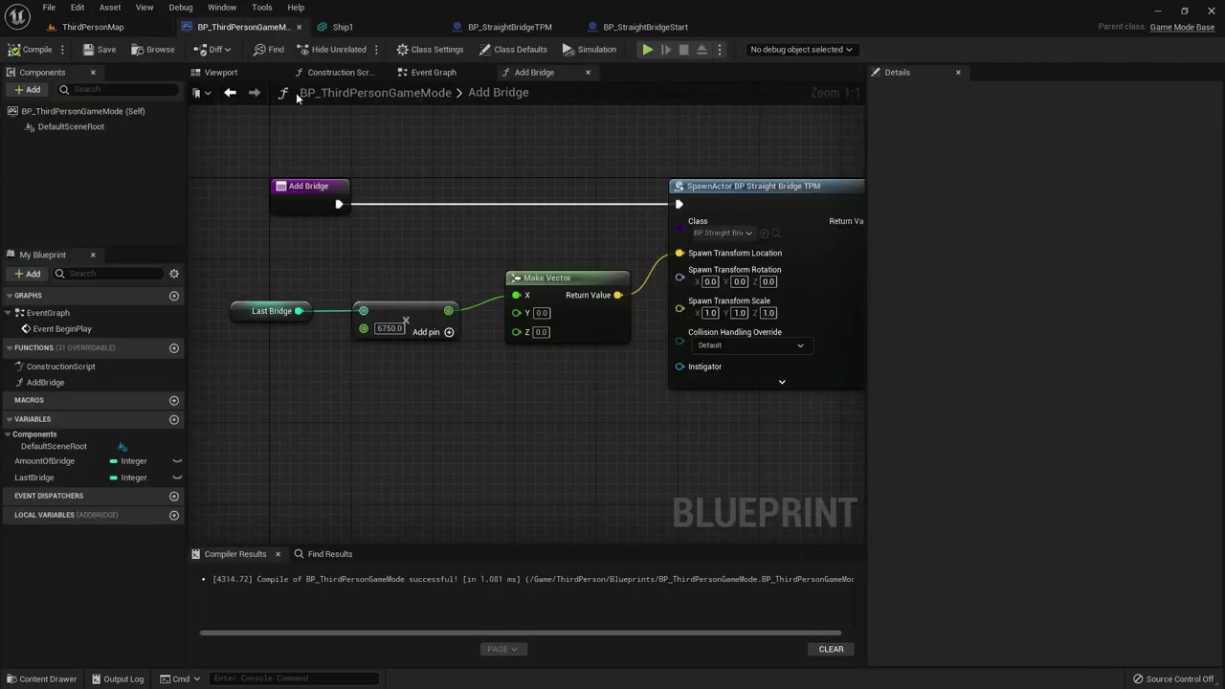
pyautogui.moveTo(279, 311); pyautogui.dragTo(831, 271)
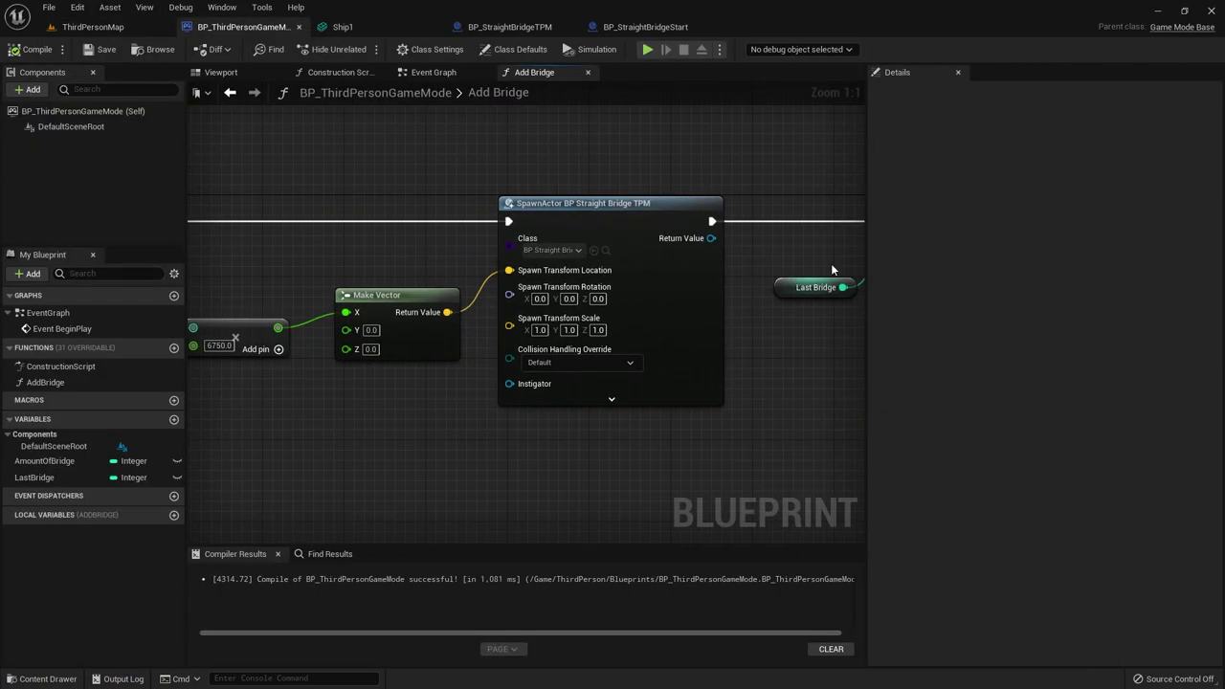
pyautogui.scroll(-3, 775, 304)
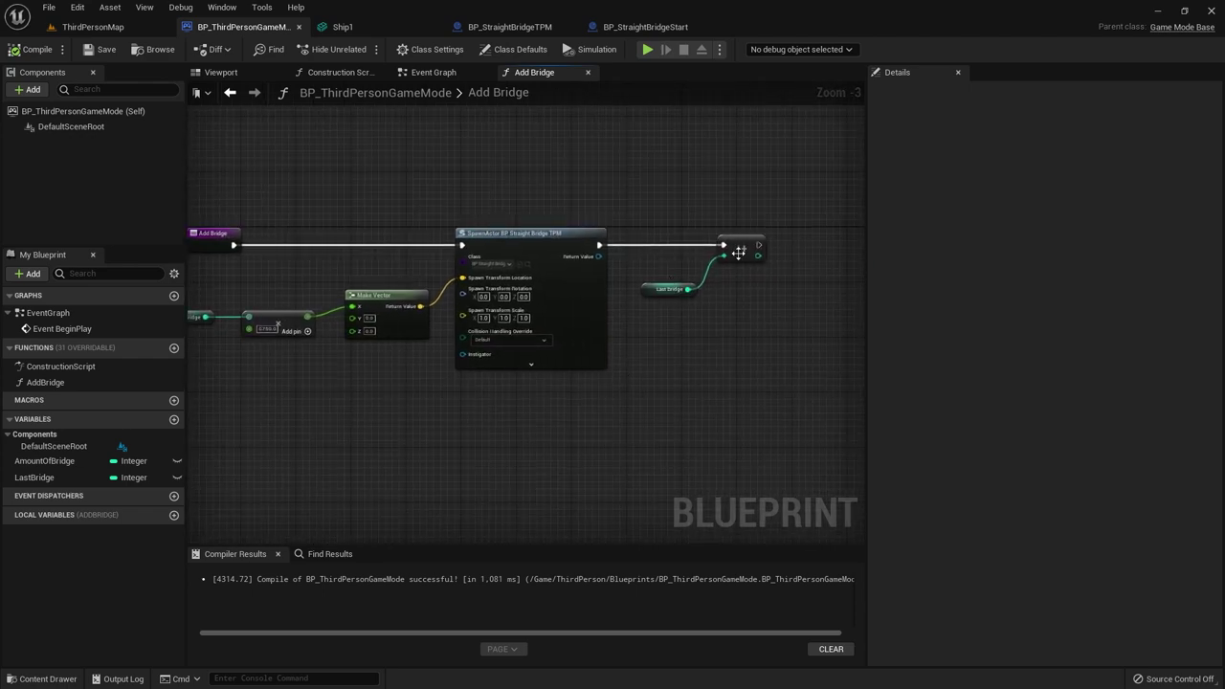
pyautogui.click(658, 293)
pyautogui.moveTo(650, 301); pyautogui.dragTo(861, 304, button='right')
pyautogui.scroll(3, 383, 311)
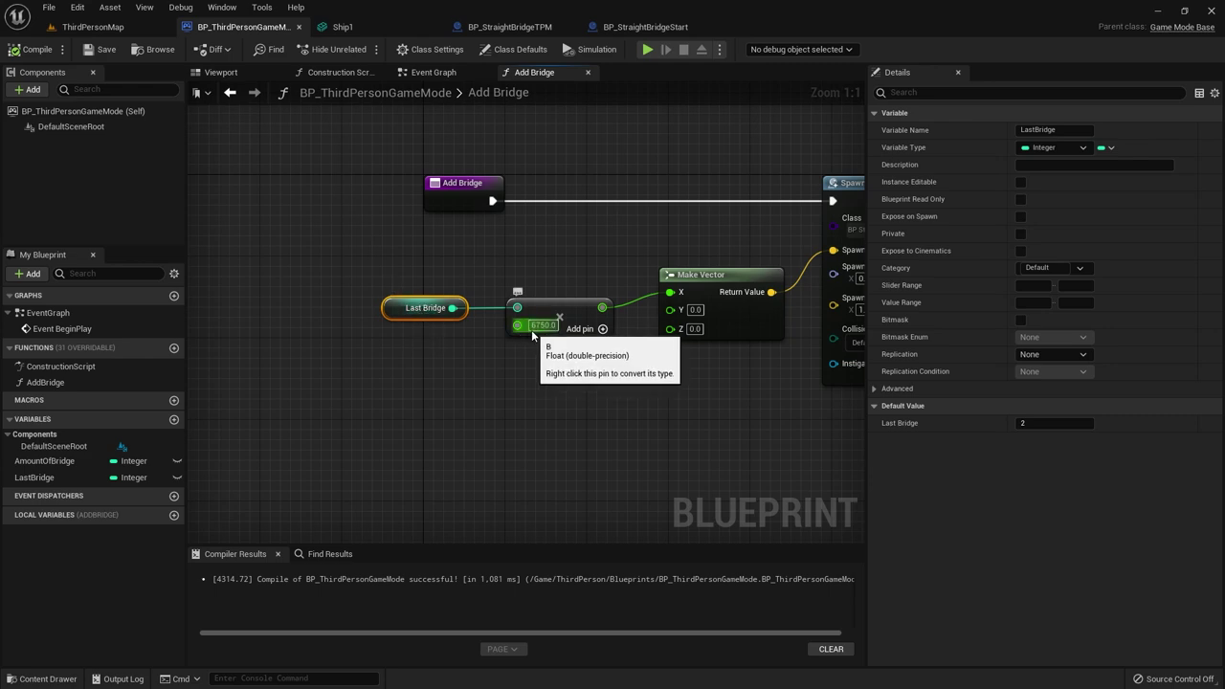
pyautogui.click(93, 27)
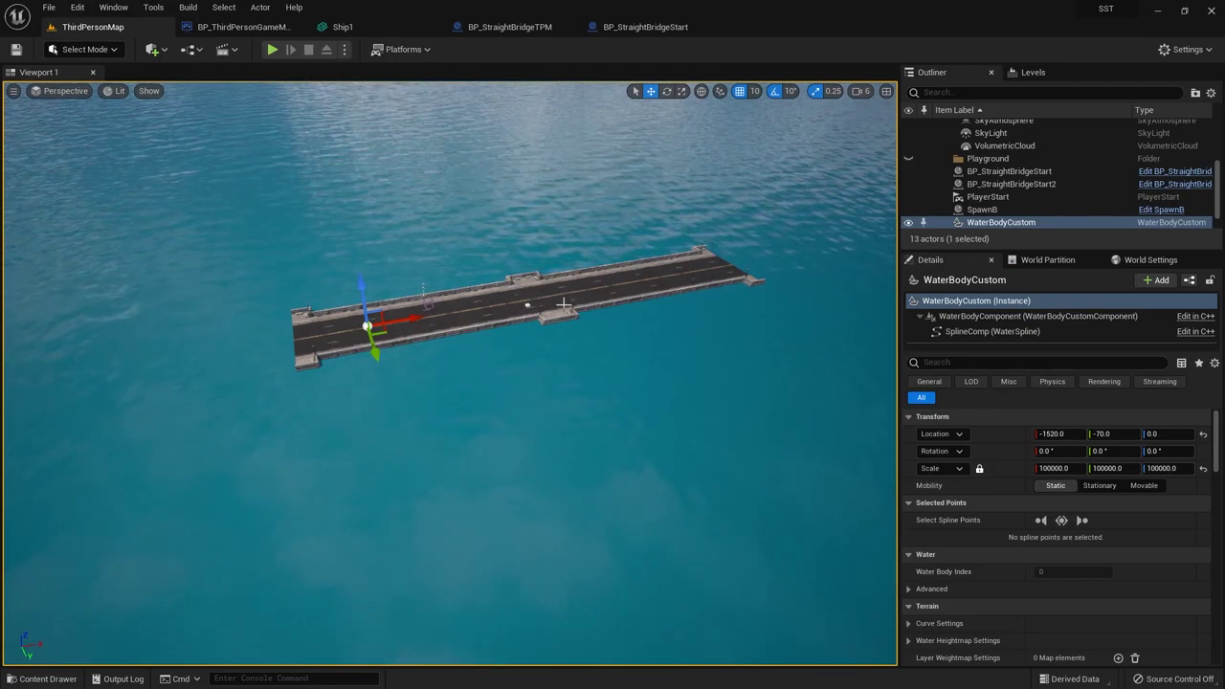
pyautogui.click(226, 29)
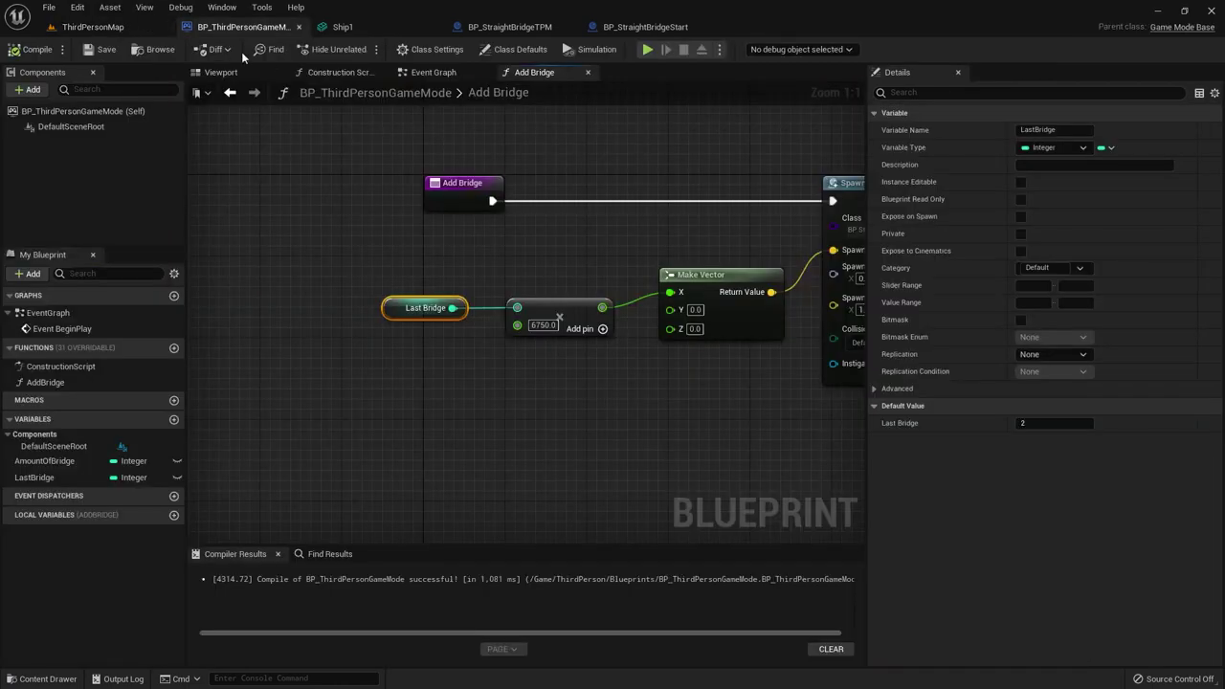
pyautogui.click(141, 28)
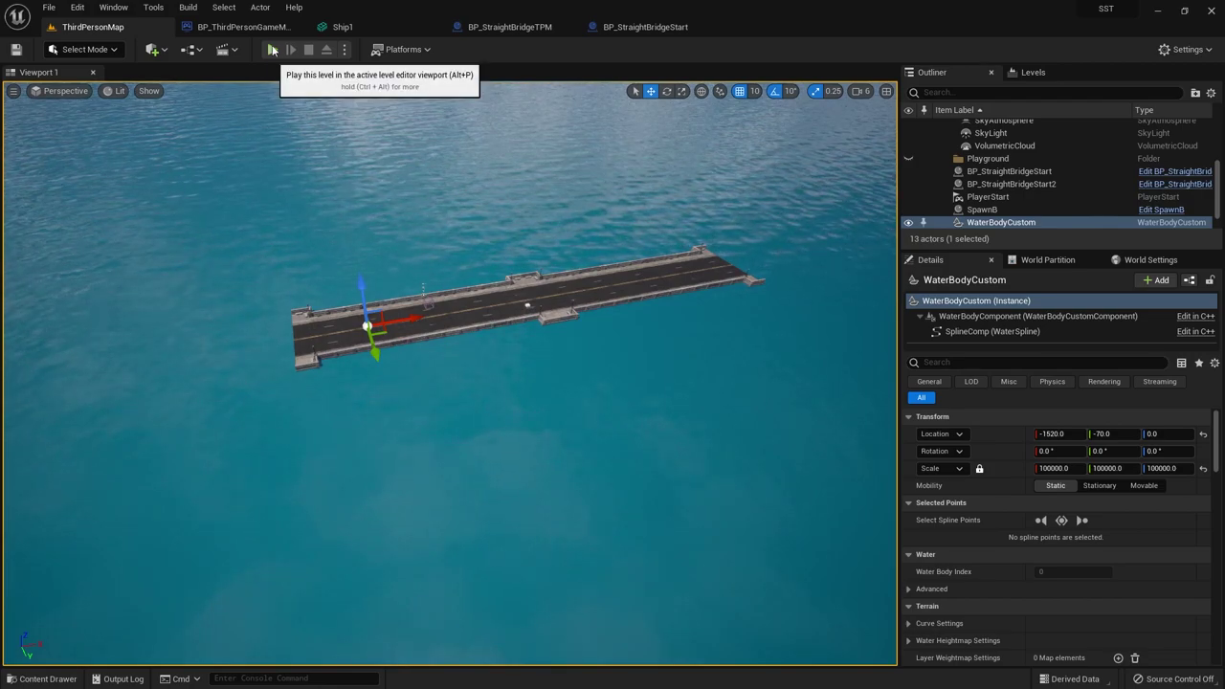
pyautogui.hotkey('alt', 'p')
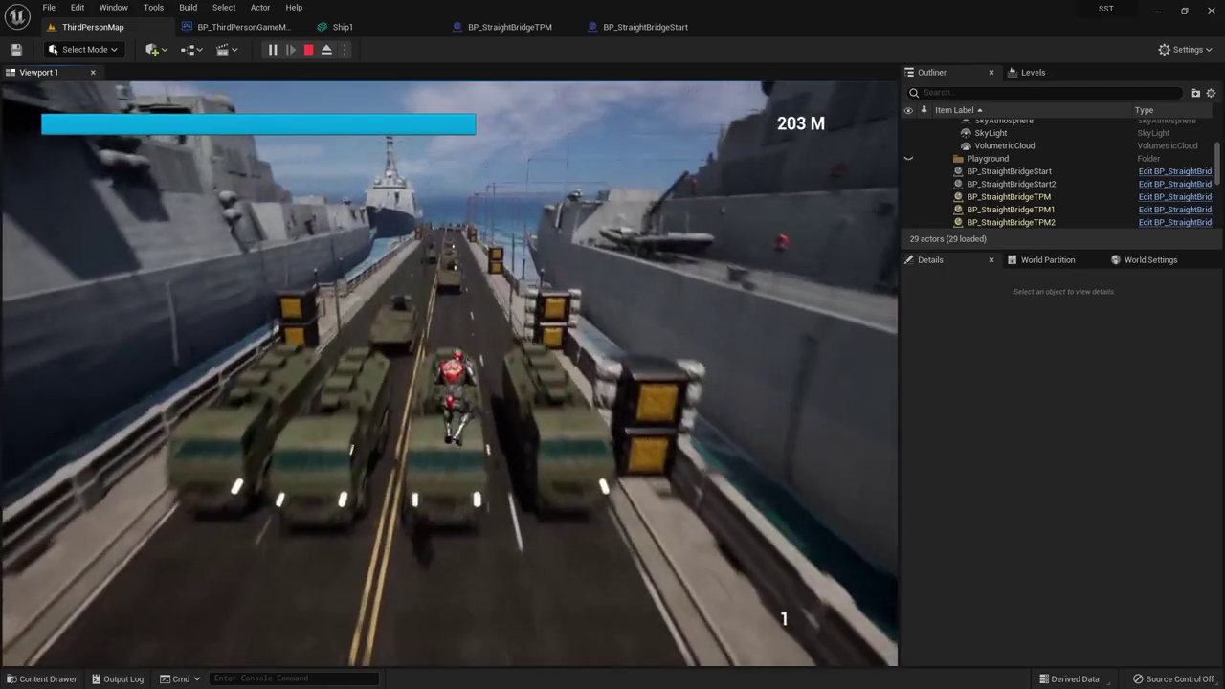
pyautogui.press('a')
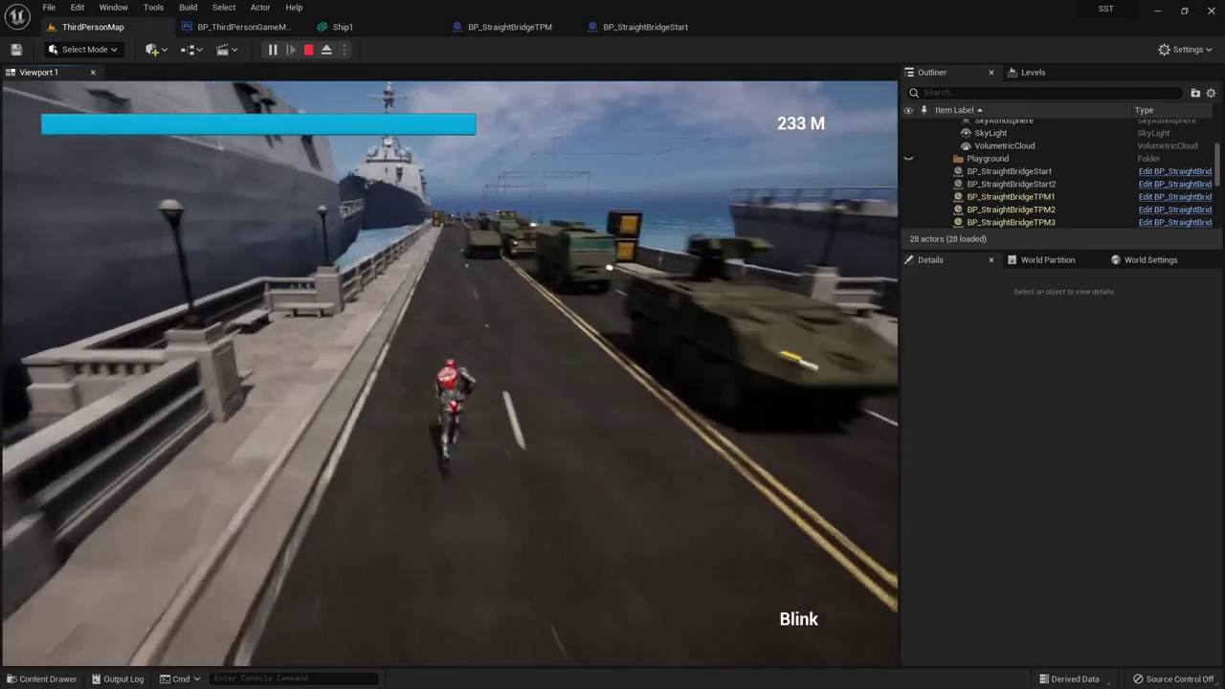
pyautogui.press('d')
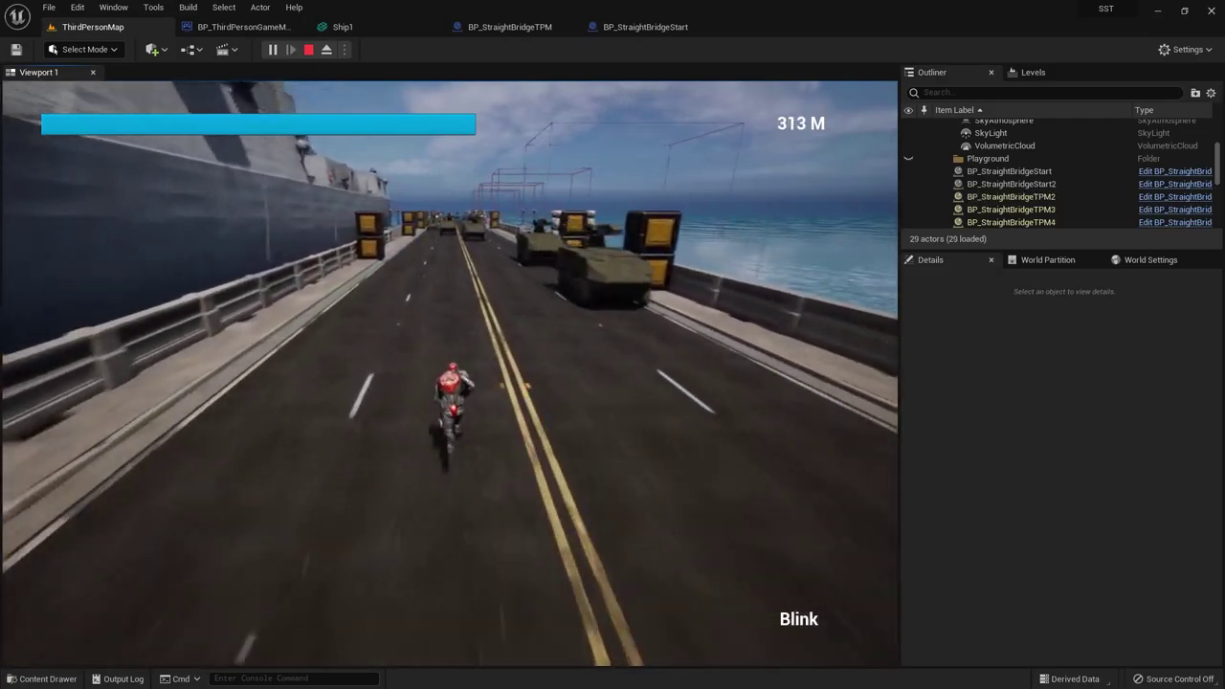
pyautogui.press('d')
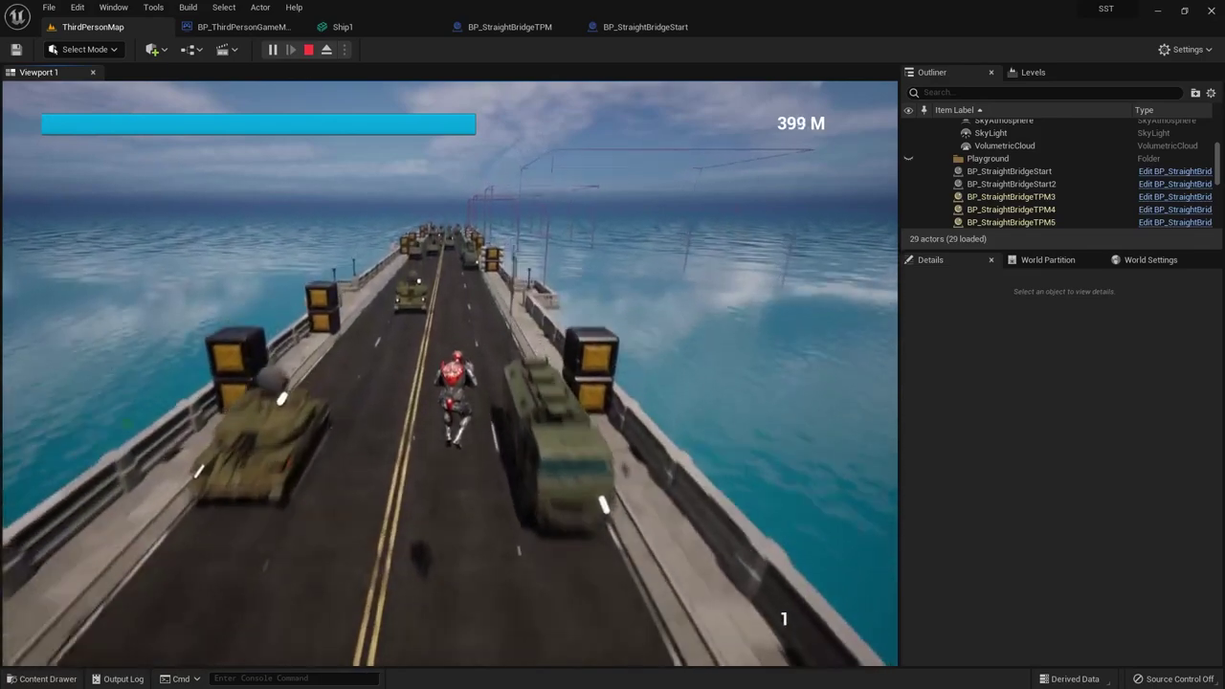
pyautogui.press('Escape')
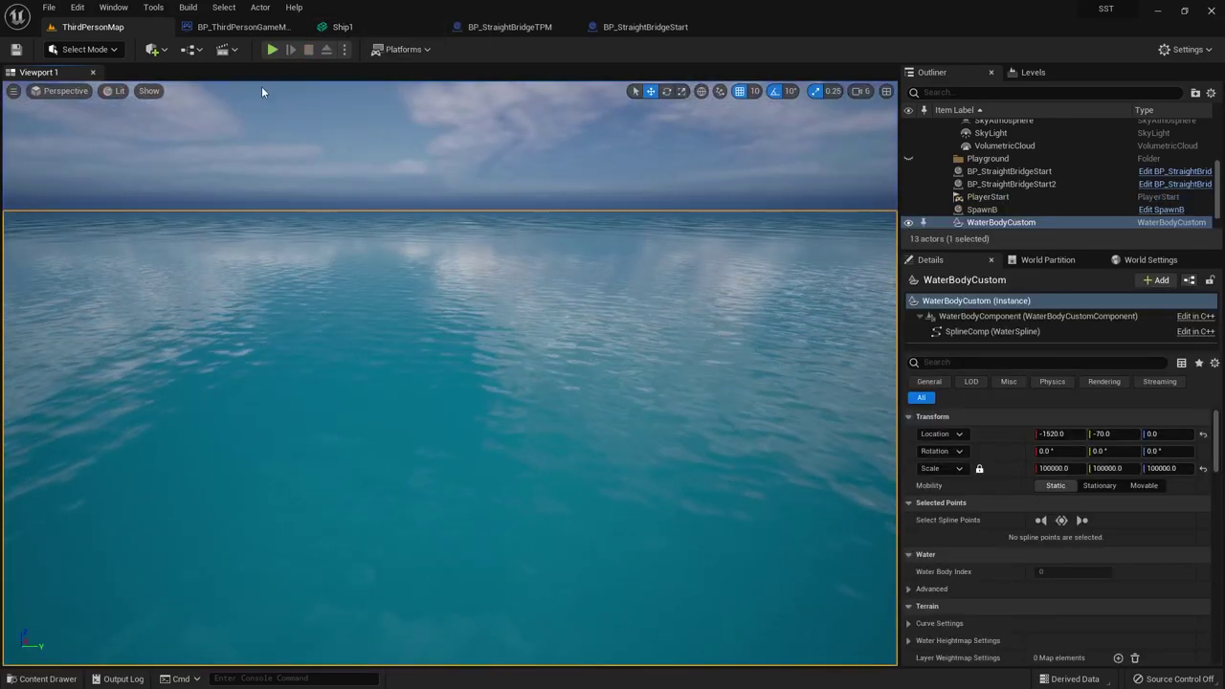
# - In BP_ThirdPersonGameMode's Event Graph, deselect all nodes and compile and save the blueprint
pyautogui.click(340, 27)
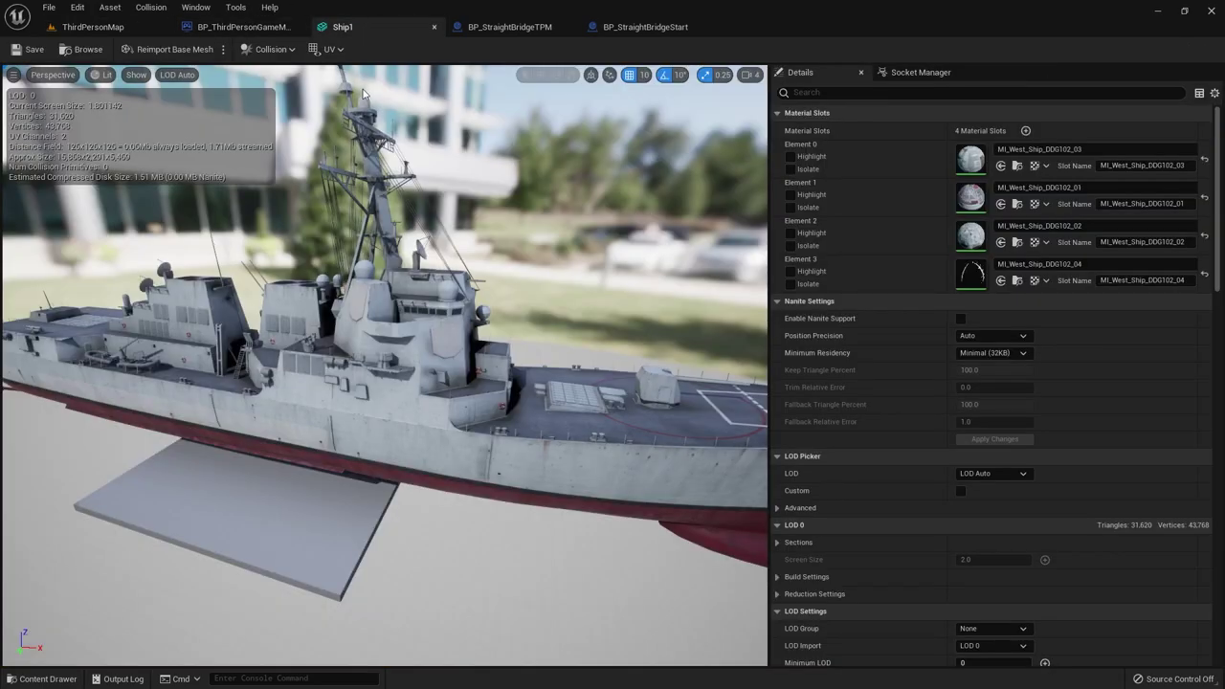
pyautogui.click(466, 27)
pyautogui.click(216, 27)
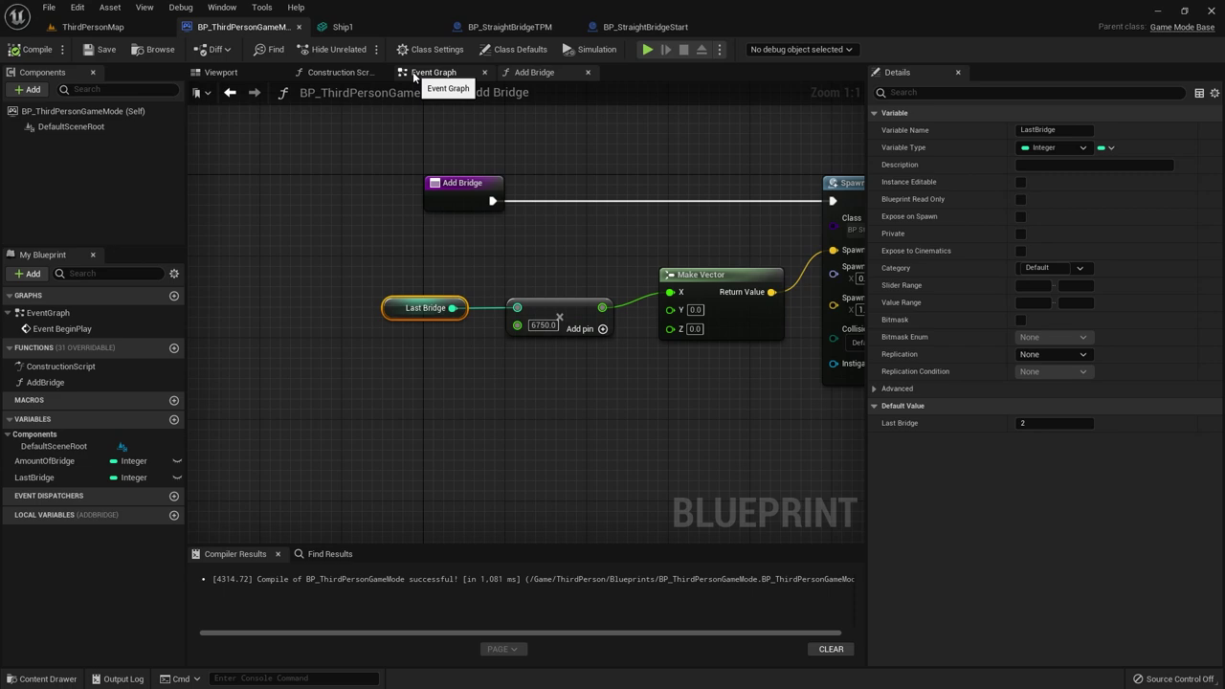
pyautogui.click(413, 77)
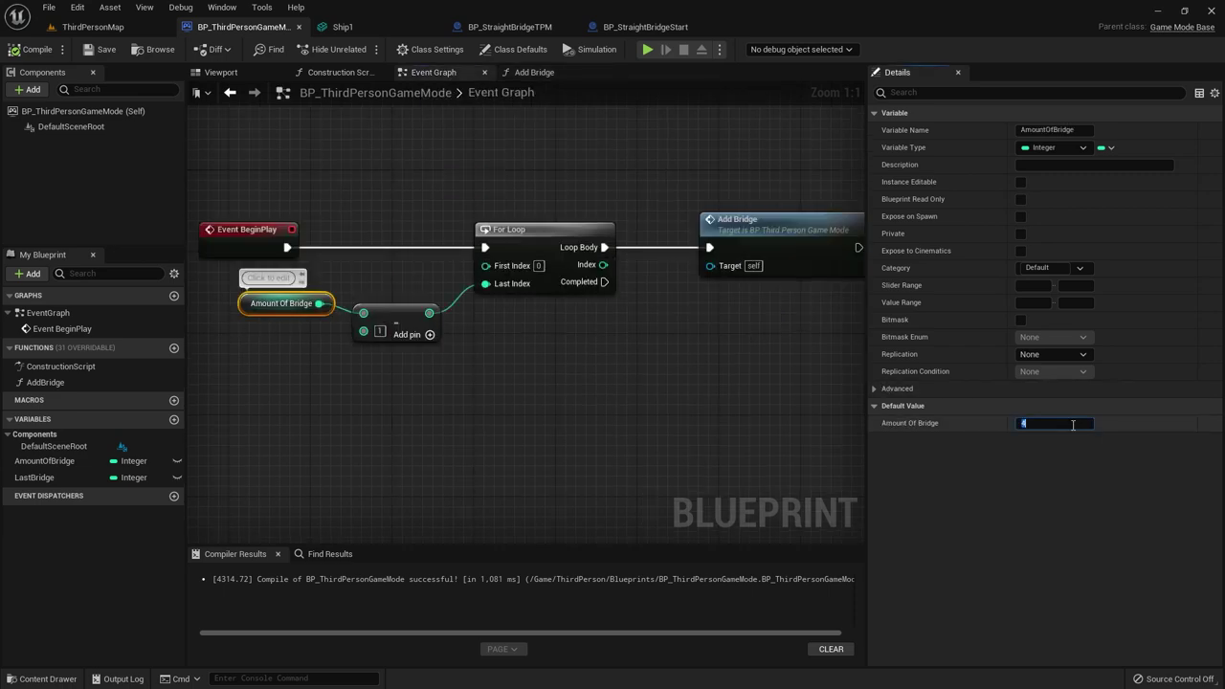
pyautogui.click(315, 260)
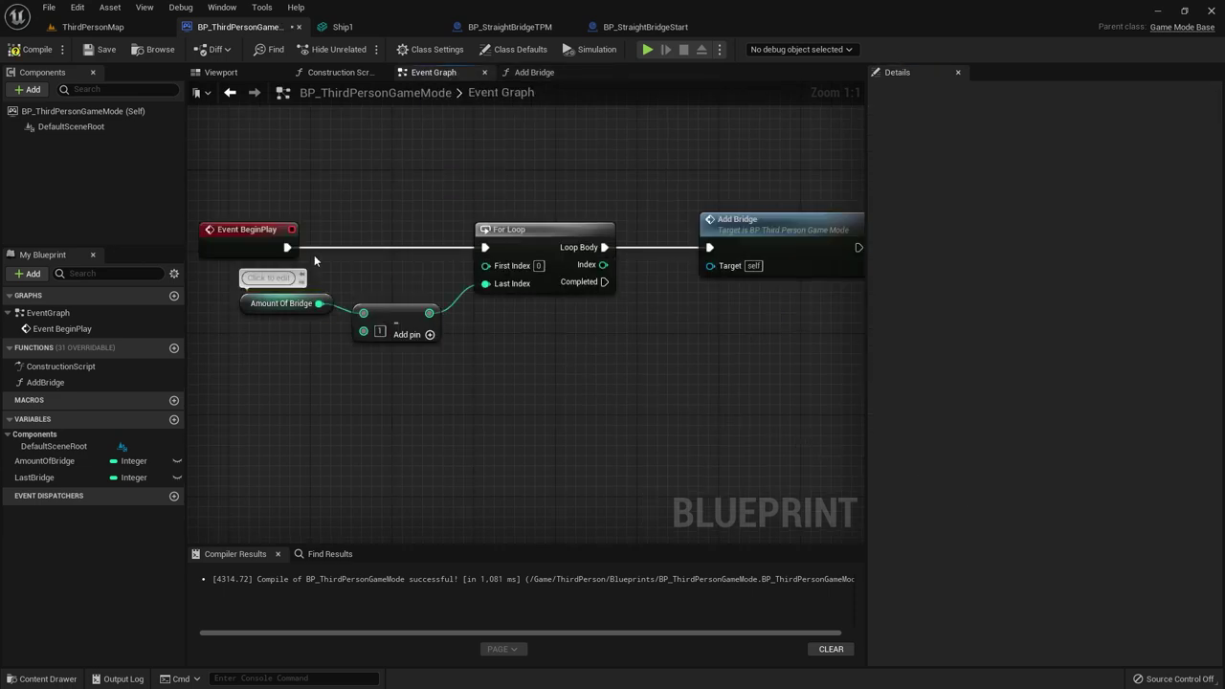
pyautogui.click(100, 50)
pyautogui.click(93, 27)
# - Play-test the four-bridge run, steering left and right and blinking, reaching 291 M, then stop
pyautogui.click(272, 49)
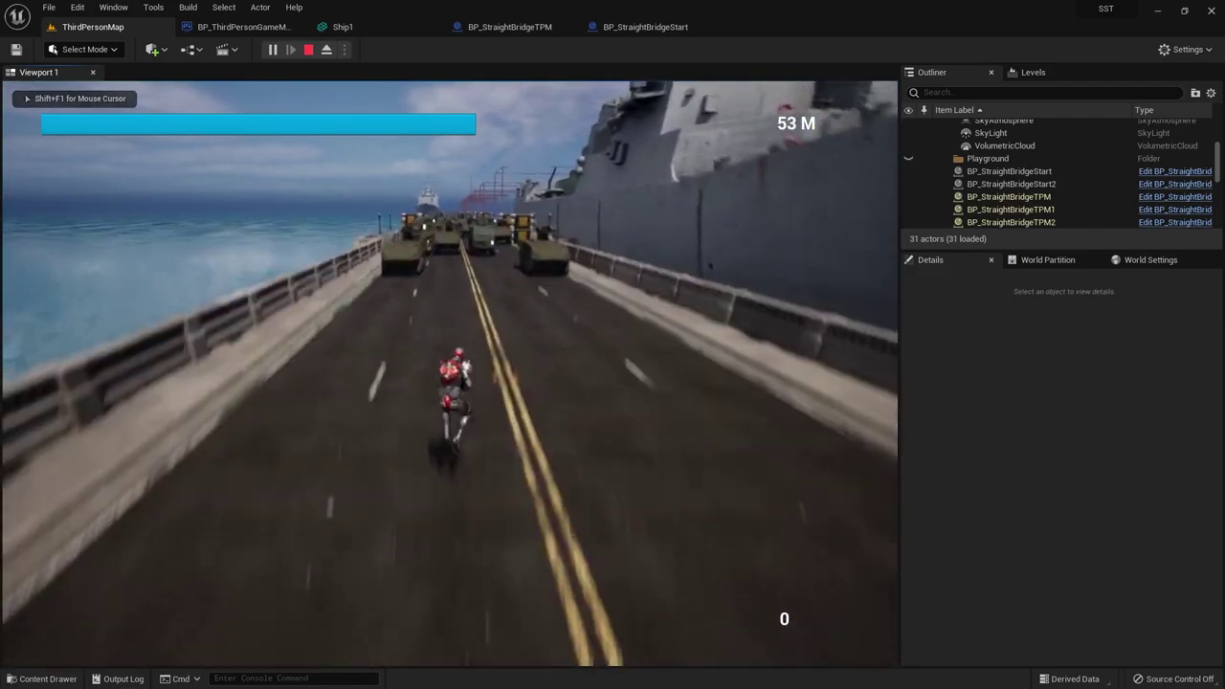
pyautogui.press('d')
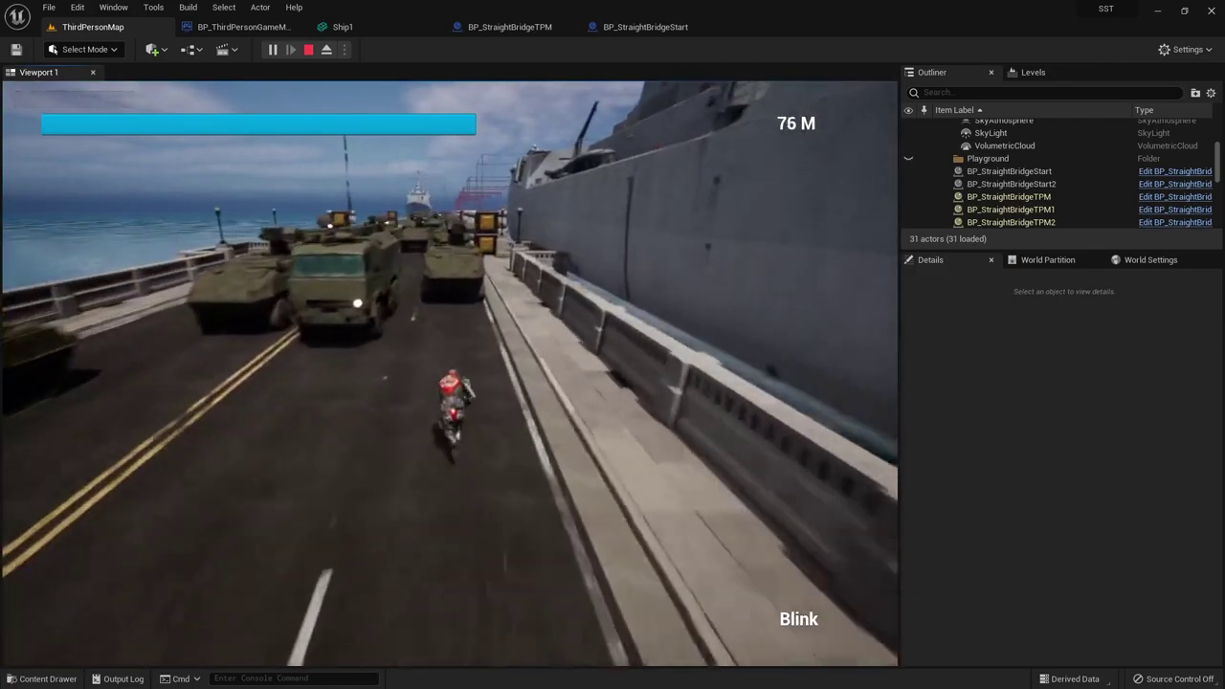
pyautogui.press('e')
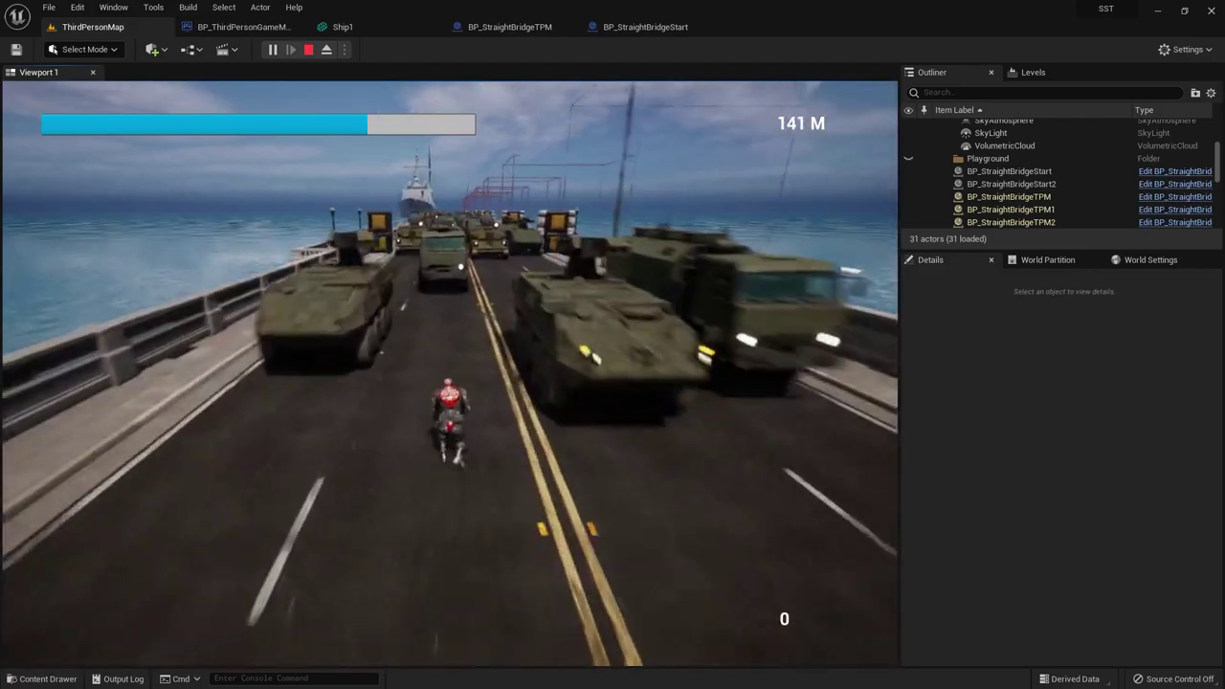
pyautogui.press('a')
pyautogui.press('e')
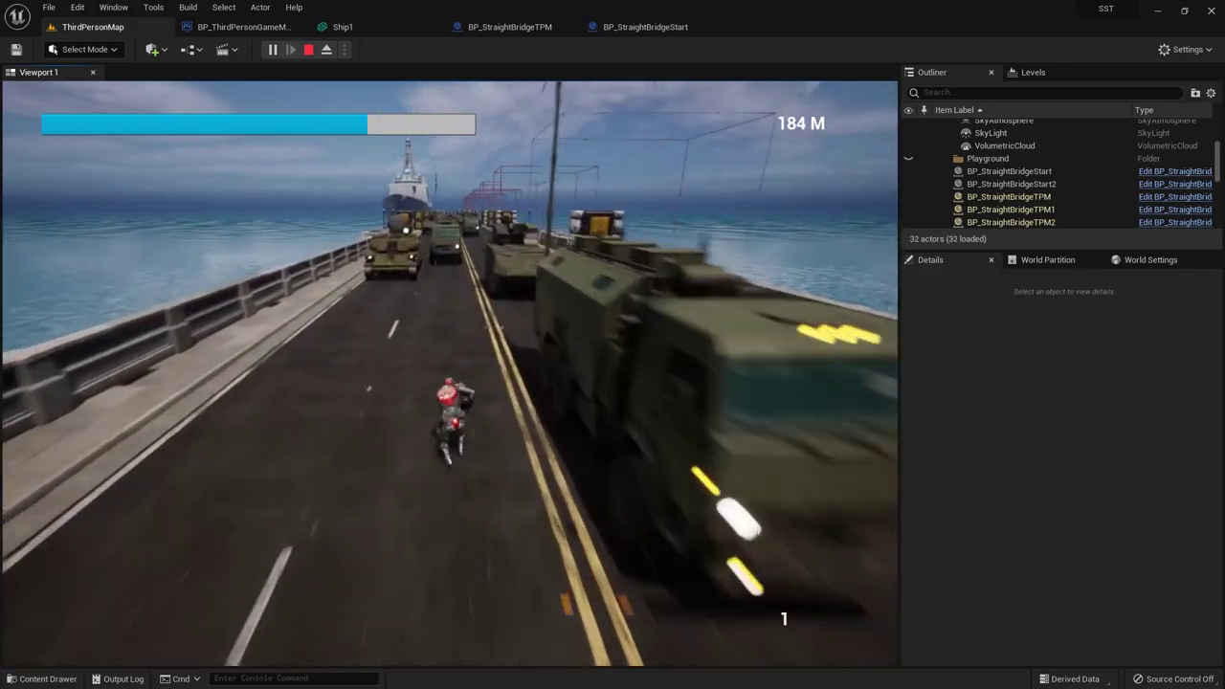
pyautogui.press('d')
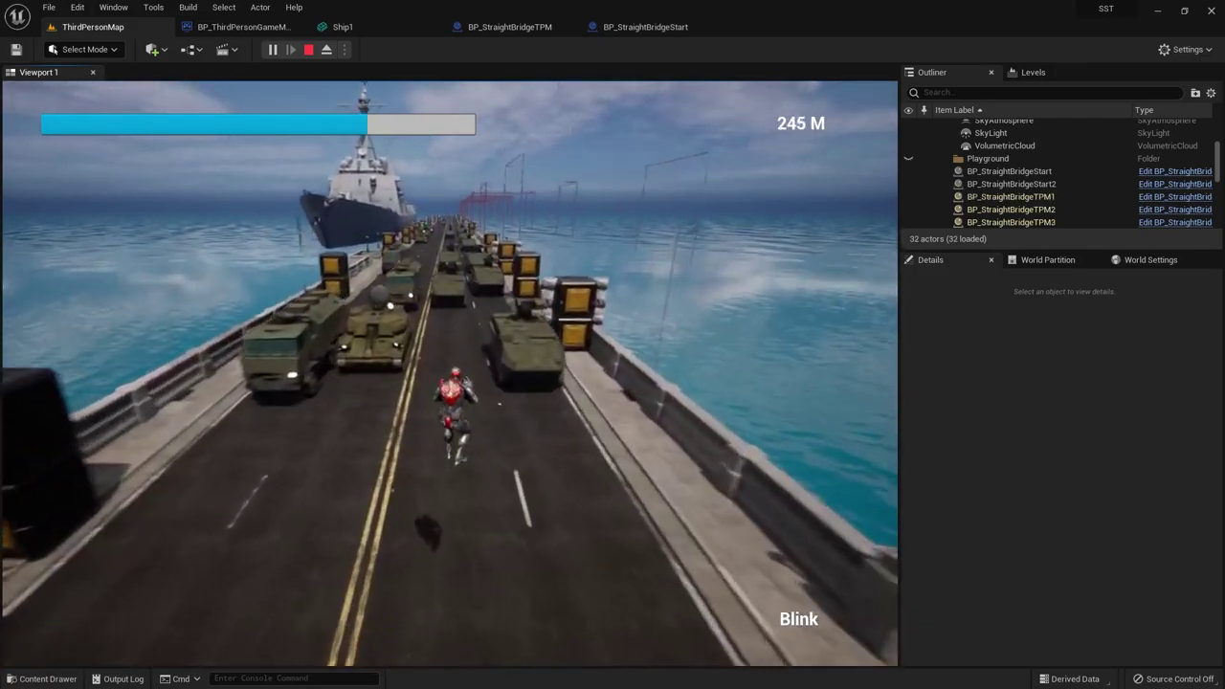
pyautogui.press('a')
pyautogui.press('e')
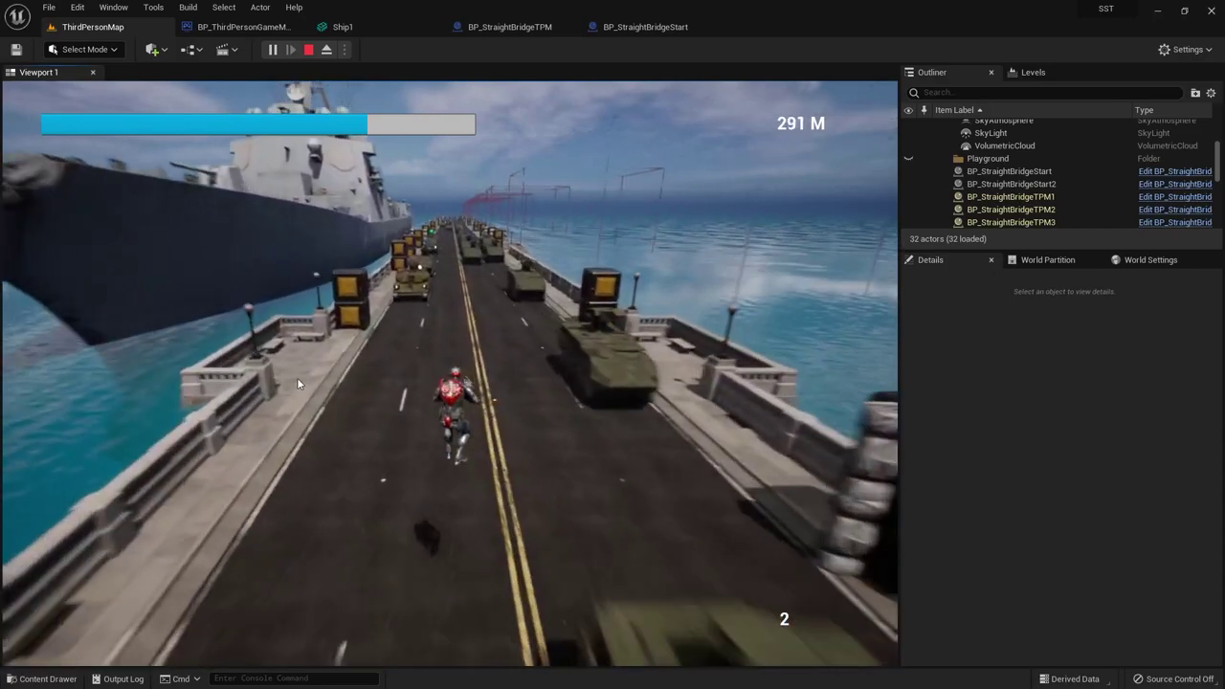
pyautogui.press('Escape')
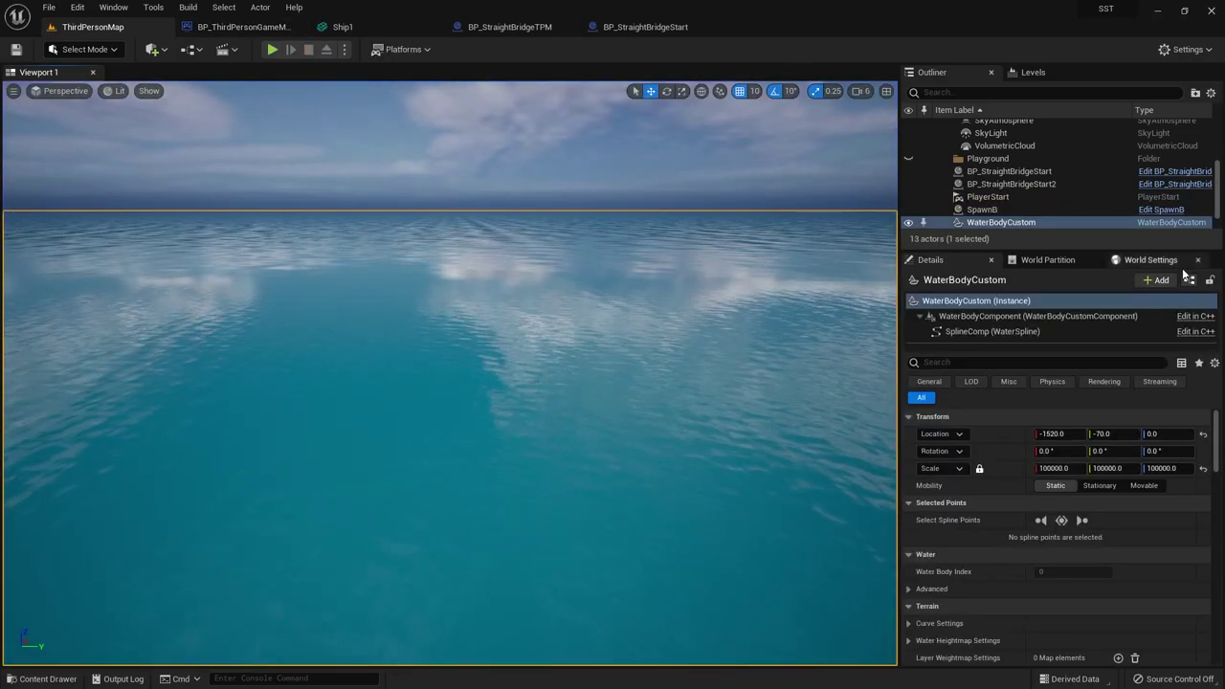
# - Select the ExponentialHeightFog actor in the Outliner and frame it in the viewport
pyautogui.scroll(4, 1026, 182)
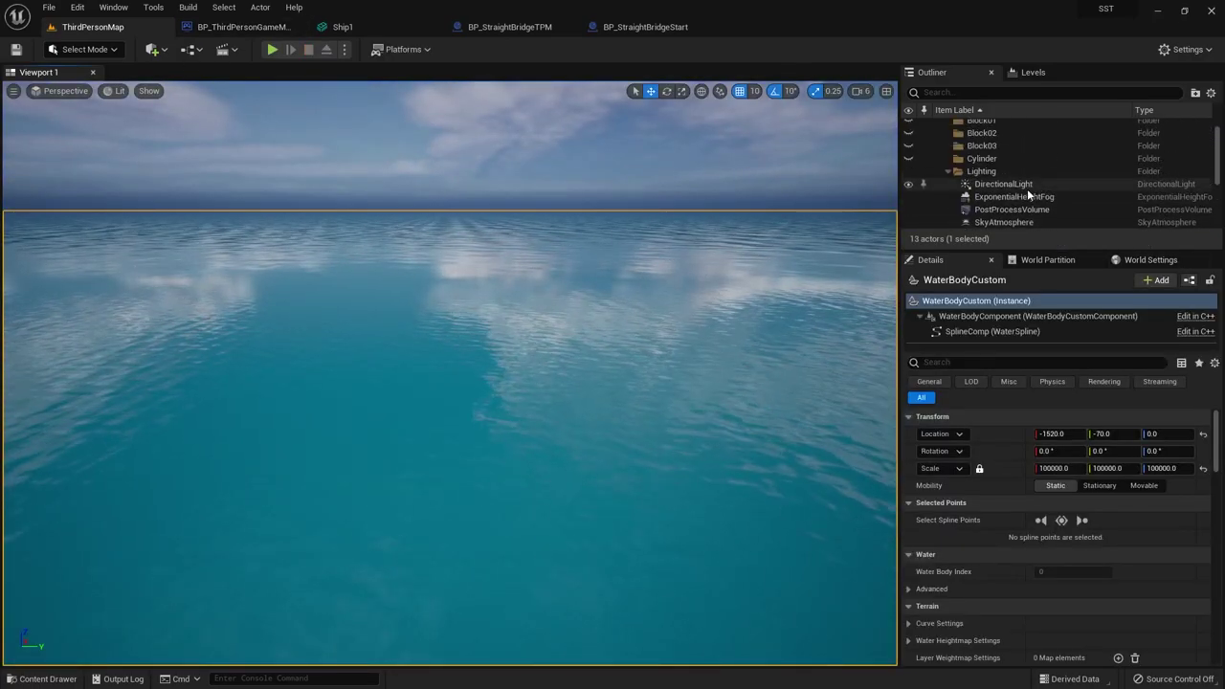
pyautogui.click(1014, 197)
pyautogui.doubleClick(1014, 198)
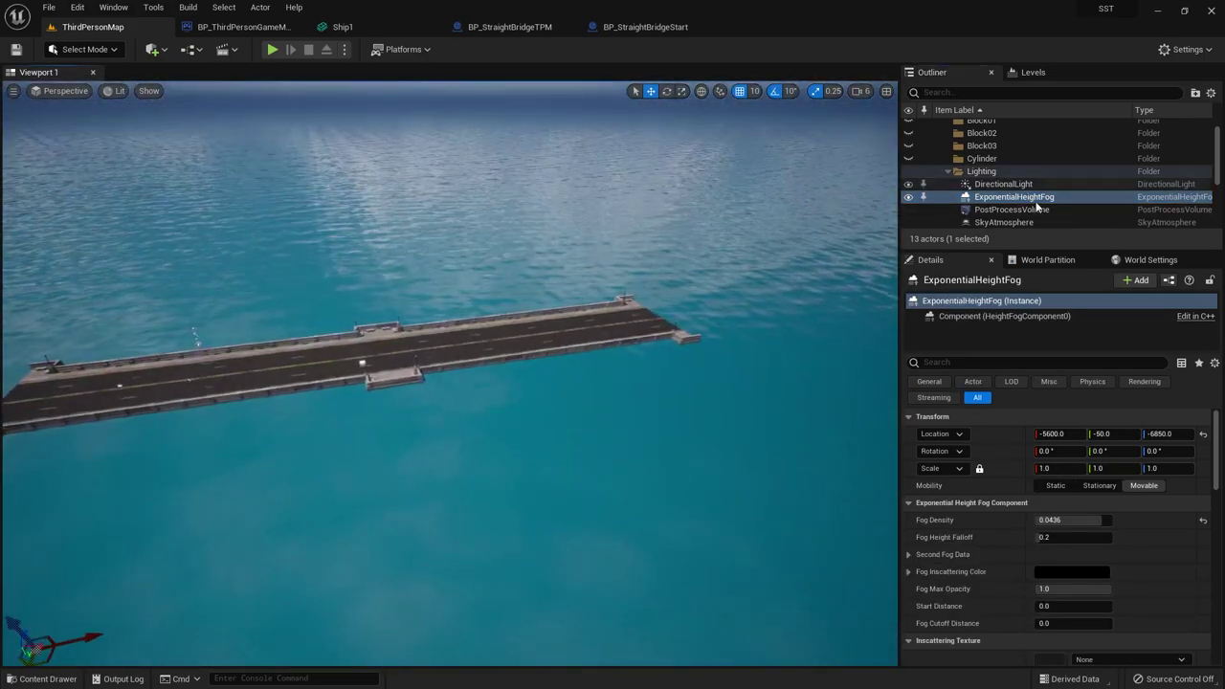
pyautogui.press('f')
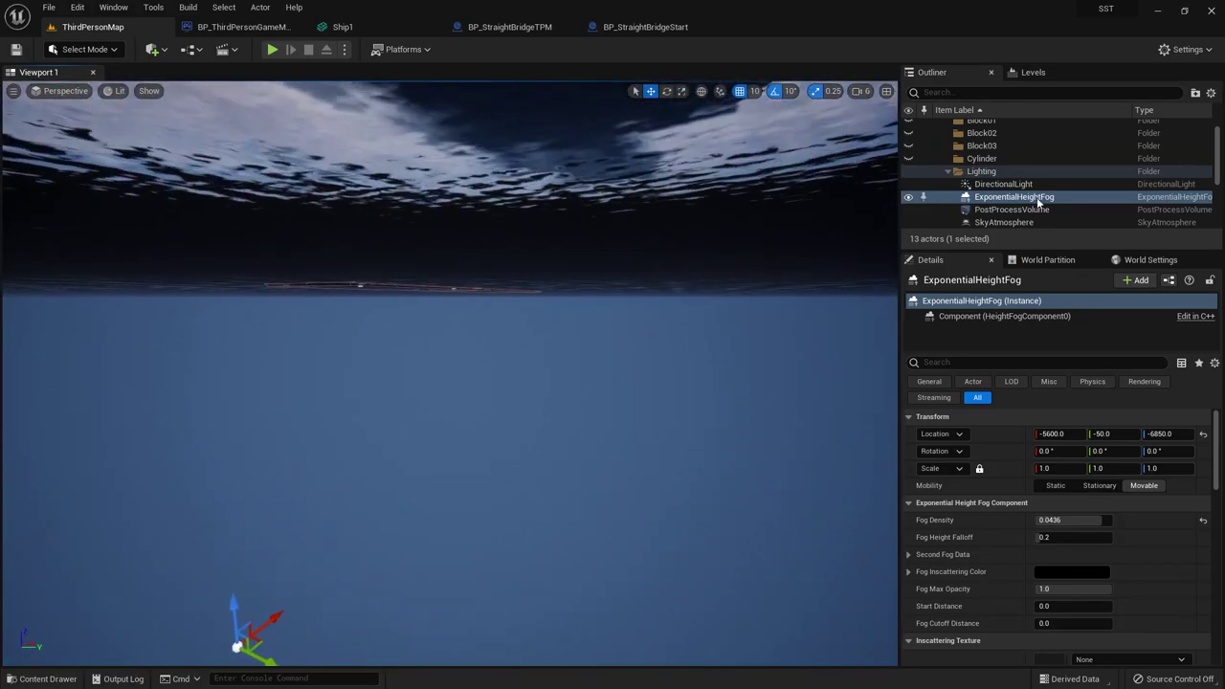
pyautogui.doubleClick(1039, 199)
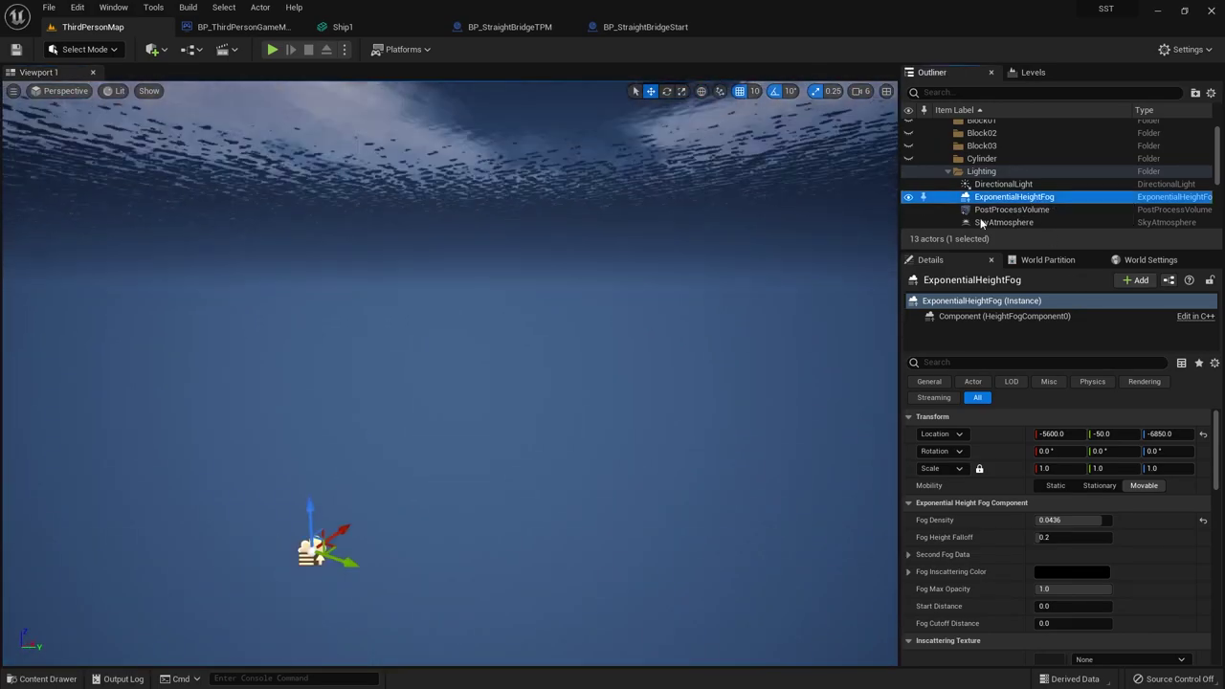
pyautogui.press('f')
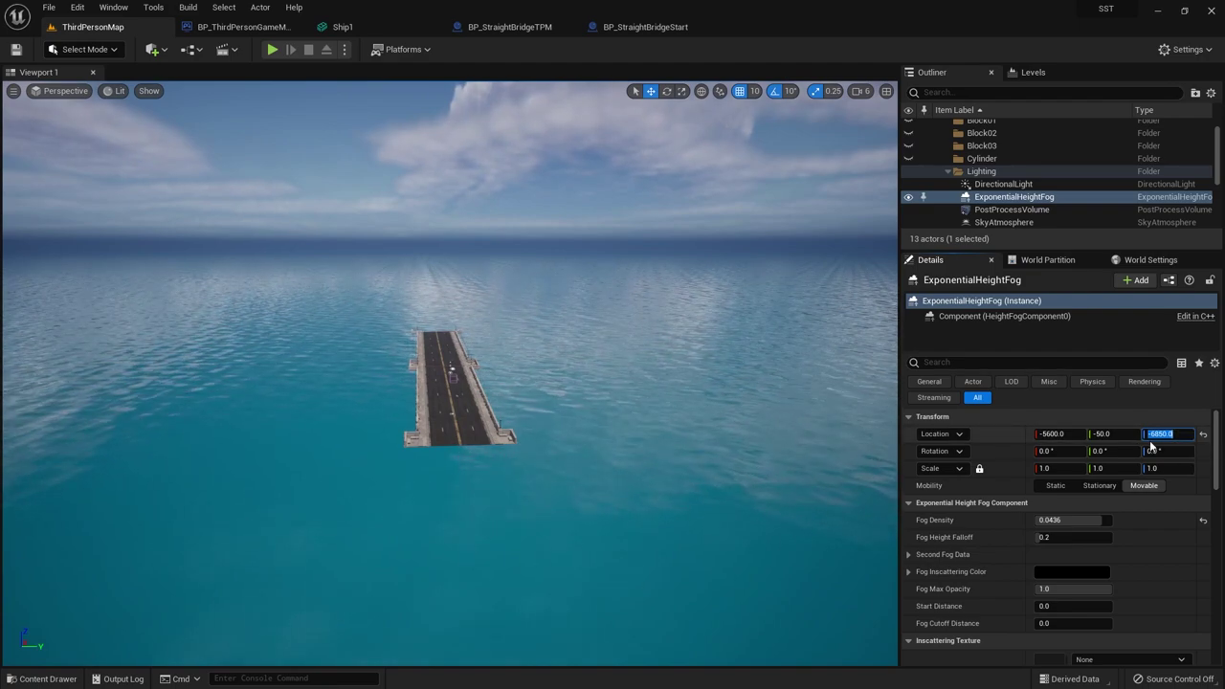
pyautogui.click(1168, 434)
pyautogui.write('0')
pyautogui.write('1000')
# - Set the fog actor's location to -1140, -50, 1000 above the bridge
pyautogui.press('Return')
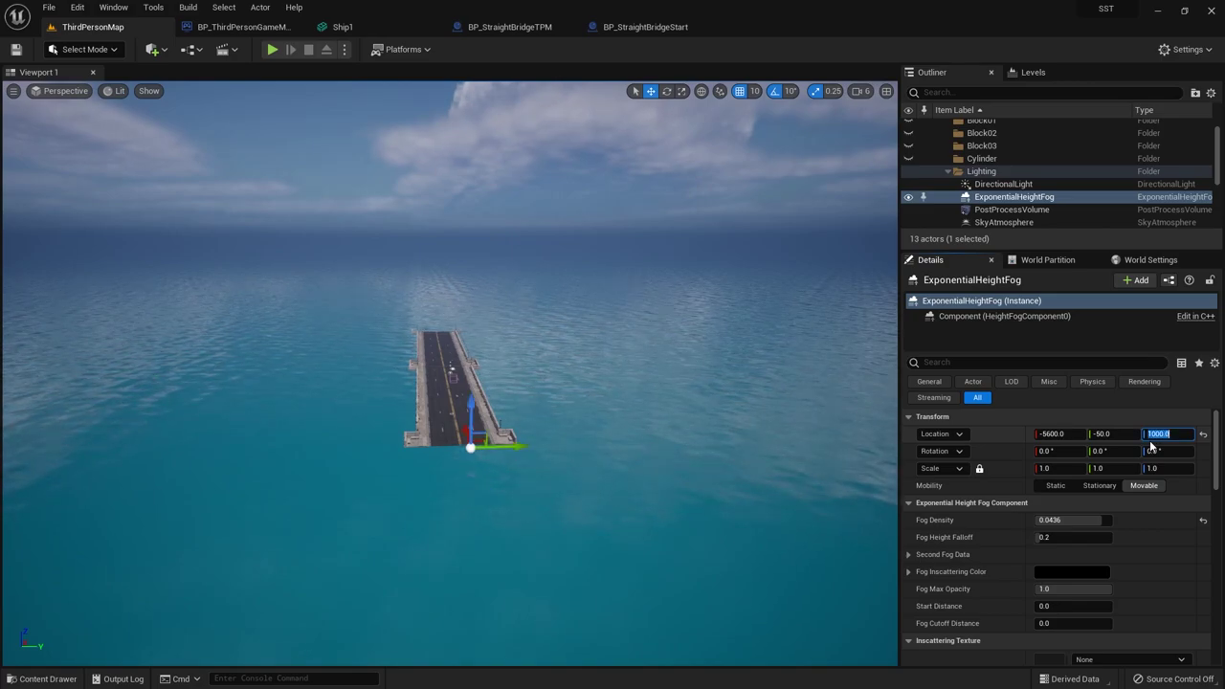
pyautogui.moveTo(782, 477); pyautogui.dragTo(783, 477, button='right')
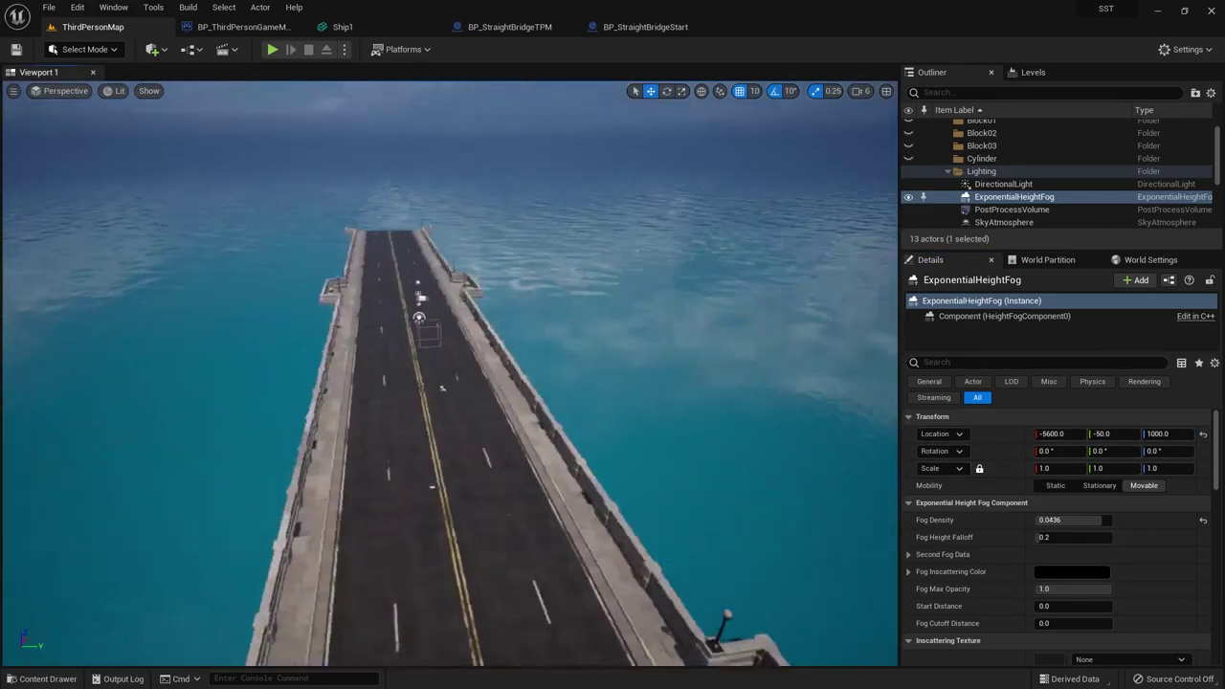
pyautogui.moveTo(295, 377); pyautogui.dragTo(294, 377, button='right')
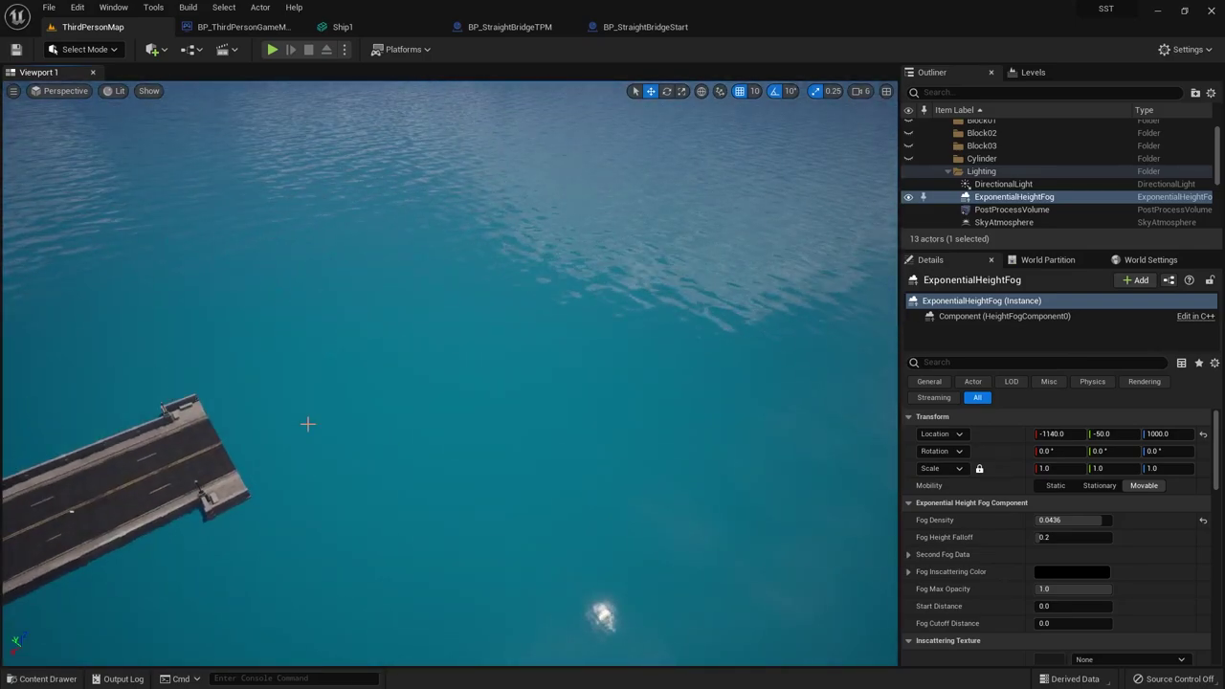
pyautogui.press('f')
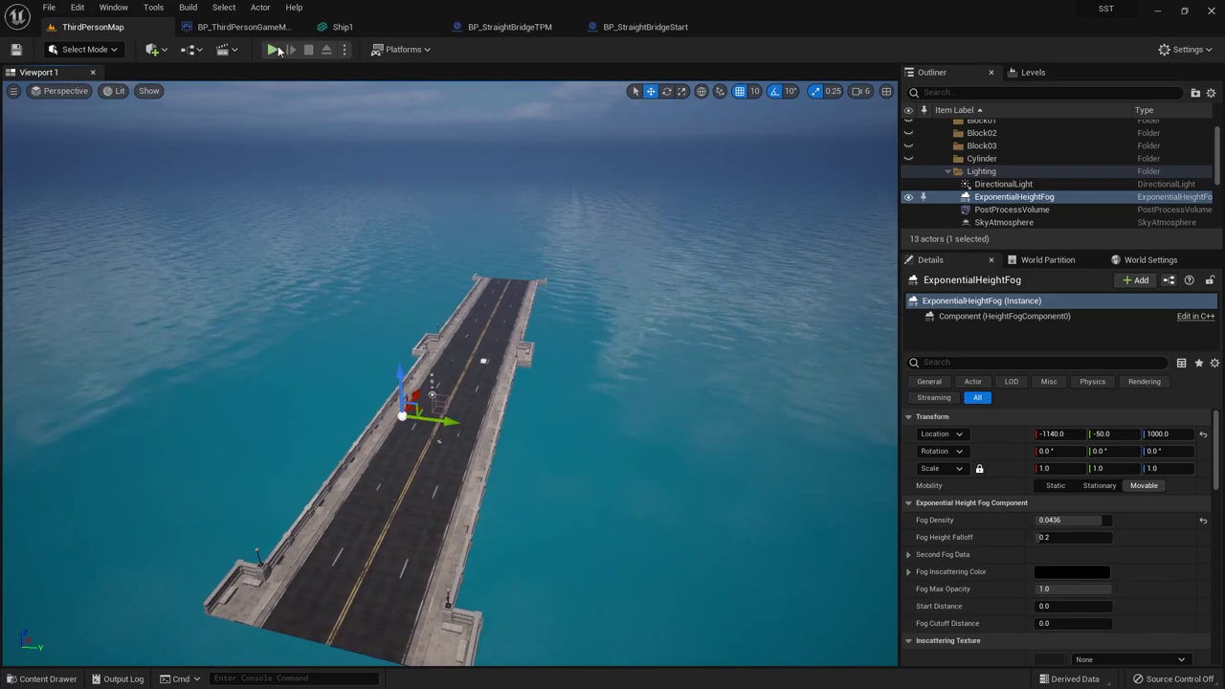
pyautogui.click(275, 50)
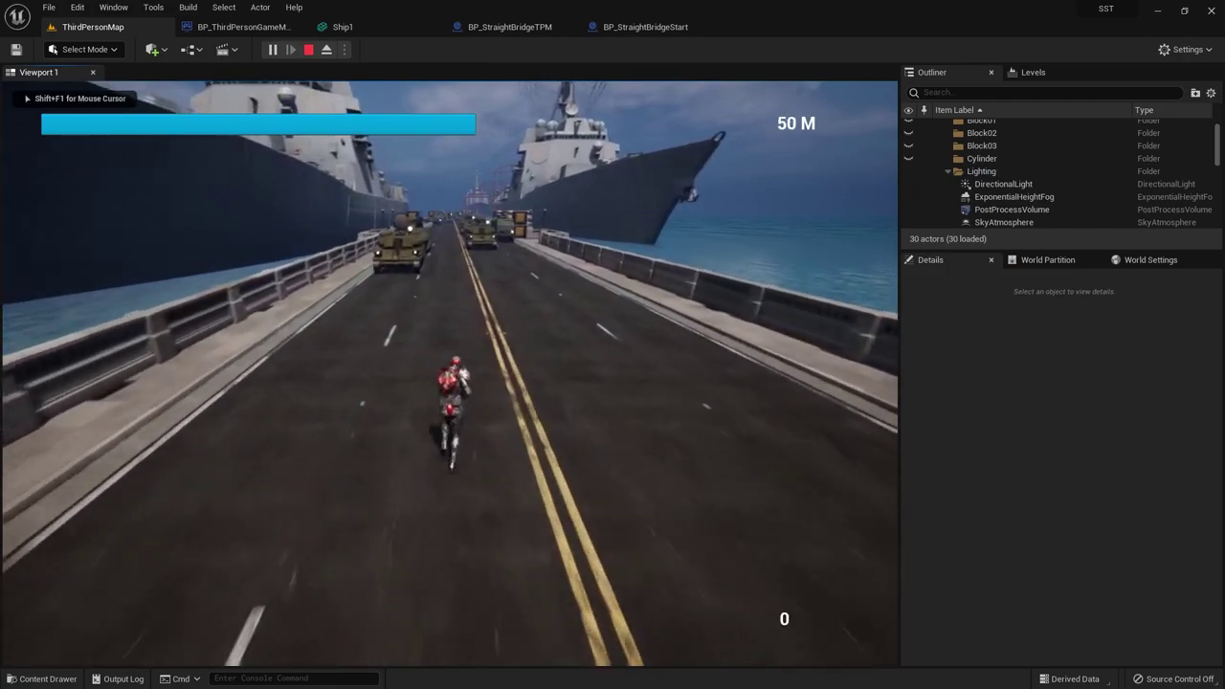
pyautogui.press('Escape')
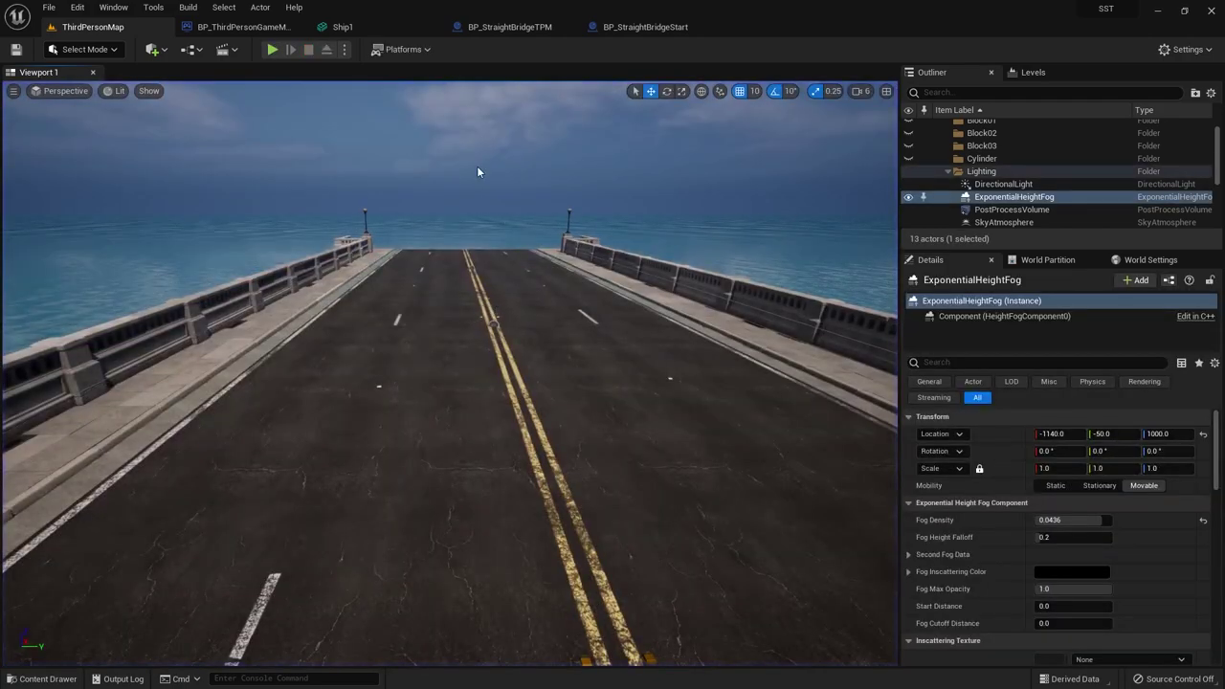
pyautogui.moveTo(476, 166)
pyautogui.mouseDown(button='right')
pyautogui.moveTo(476, 232)
pyautogui.moveTo(549, 212)
pyautogui.mouseUp(button='right')
pyautogui.write('1')
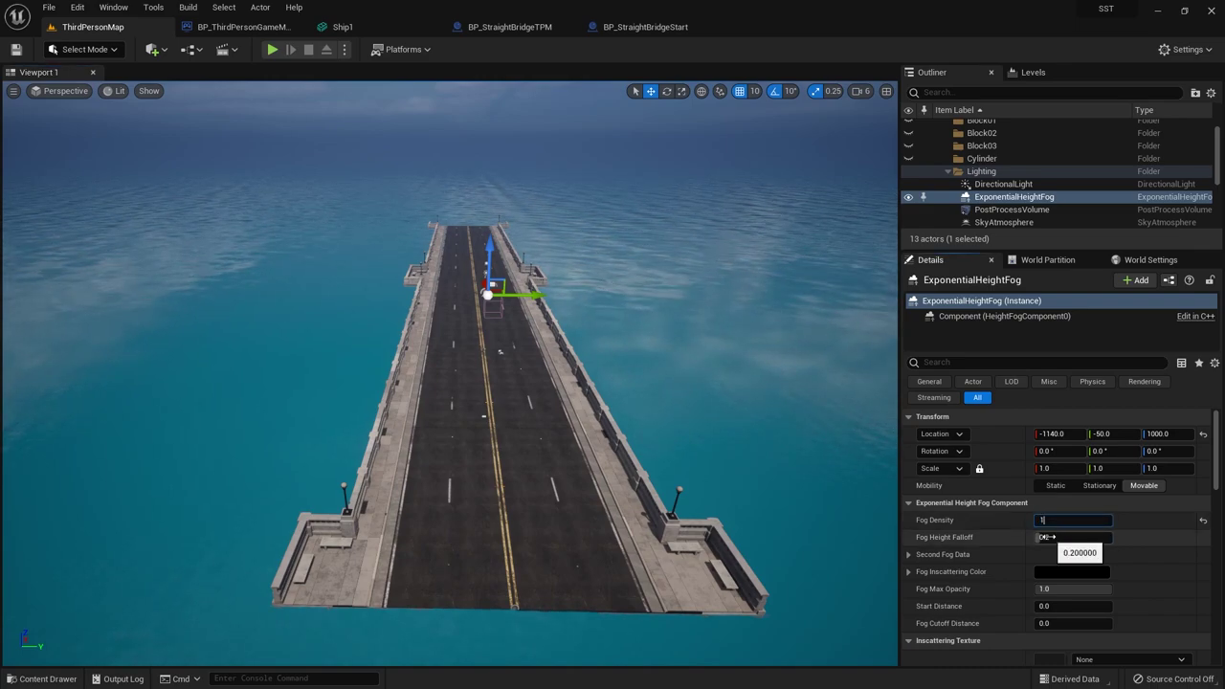
# - Set Fog Density to 1 and play-test the dense fog
pyautogui.press('Return')
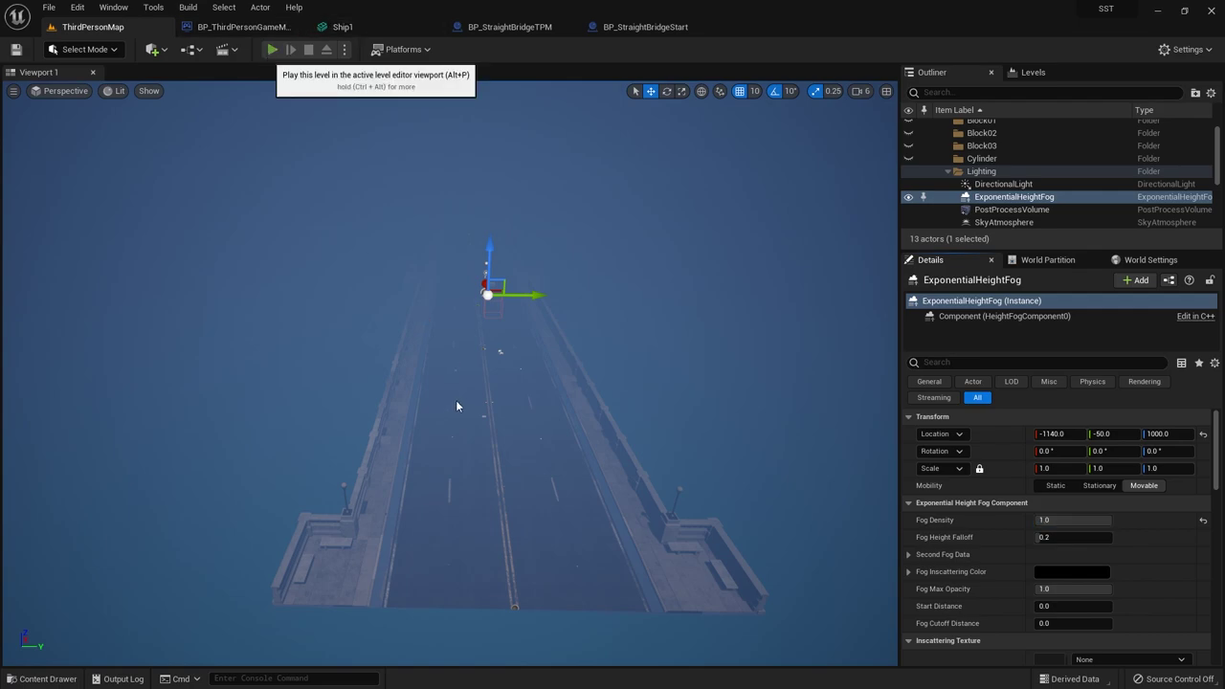
pyautogui.click(272, 49)
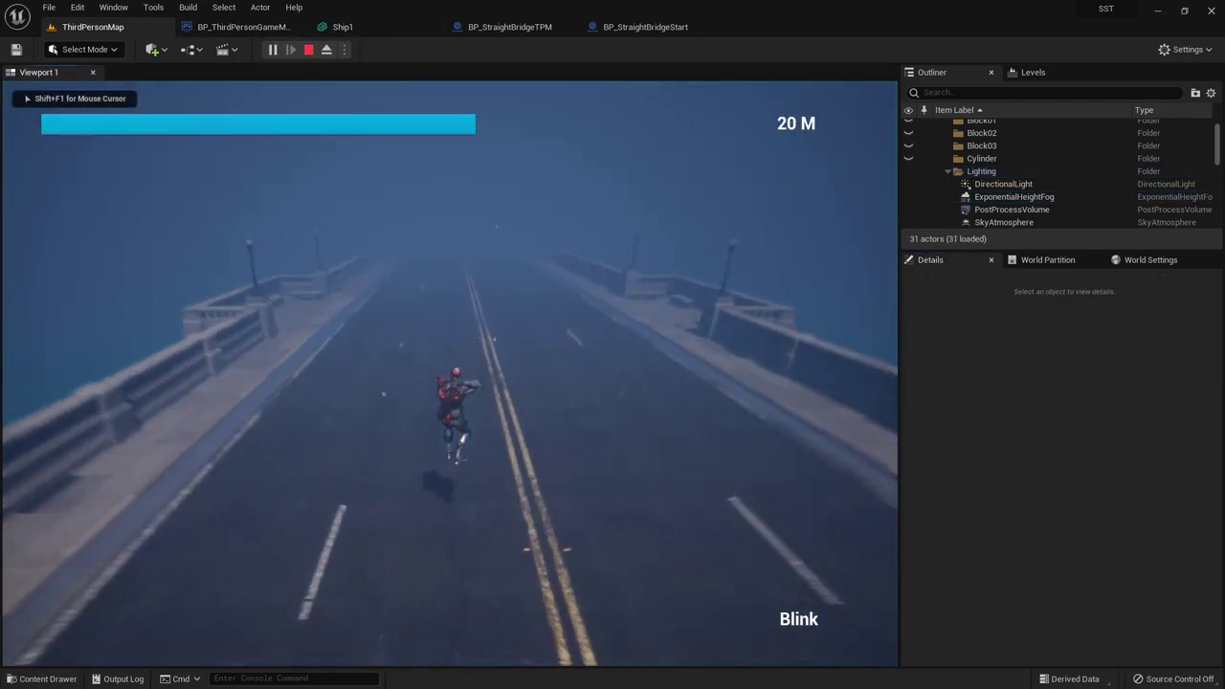
pyautogui.press('e')
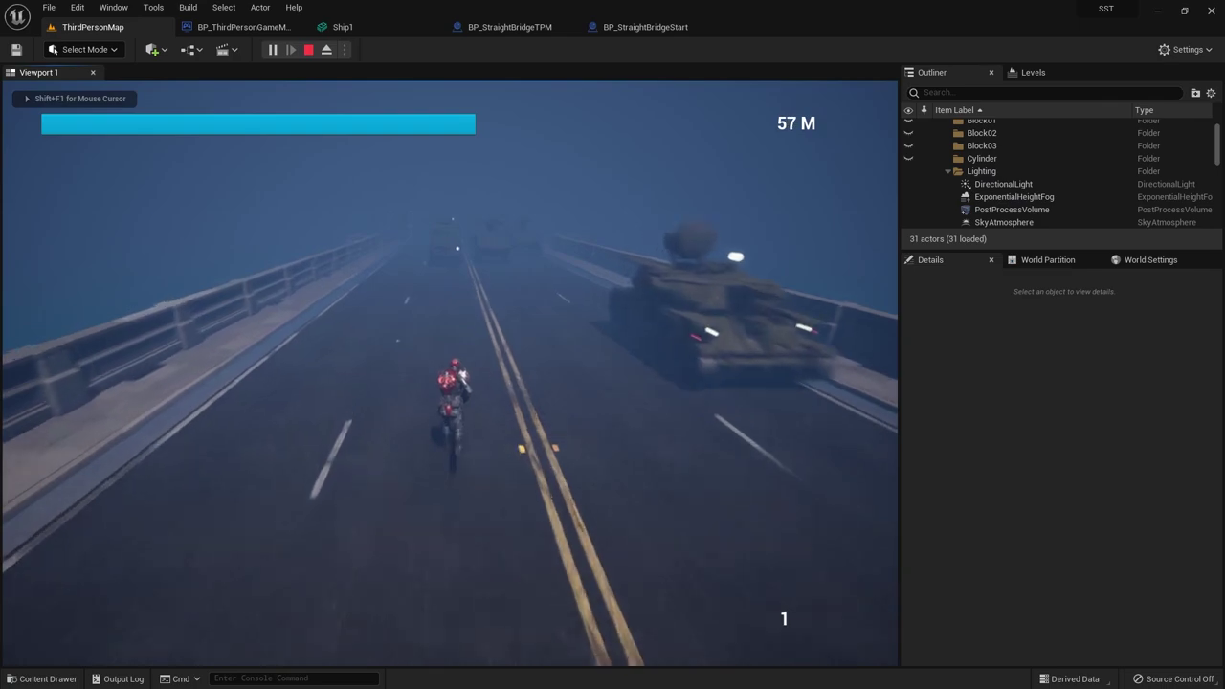
pyautogui.press('Escape')
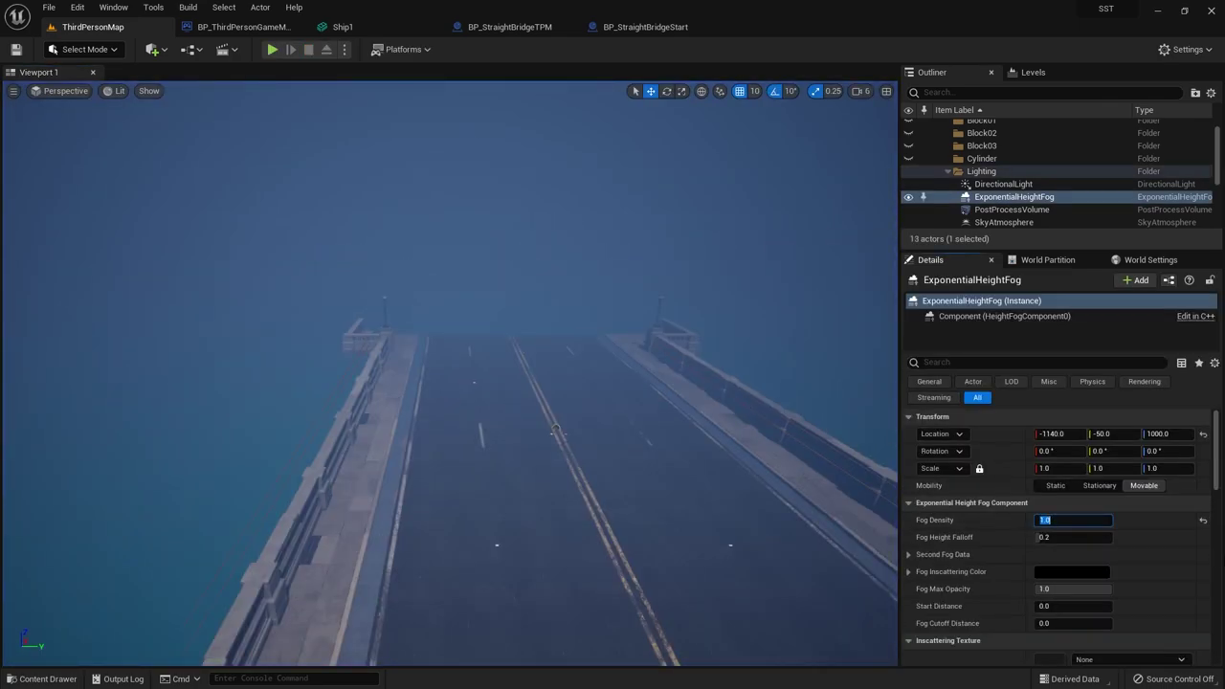
pyautogui.write('0.2')
# - Lower Fog Density to 0.2 and play-test the lighter haze
pyautogui.press('Return')
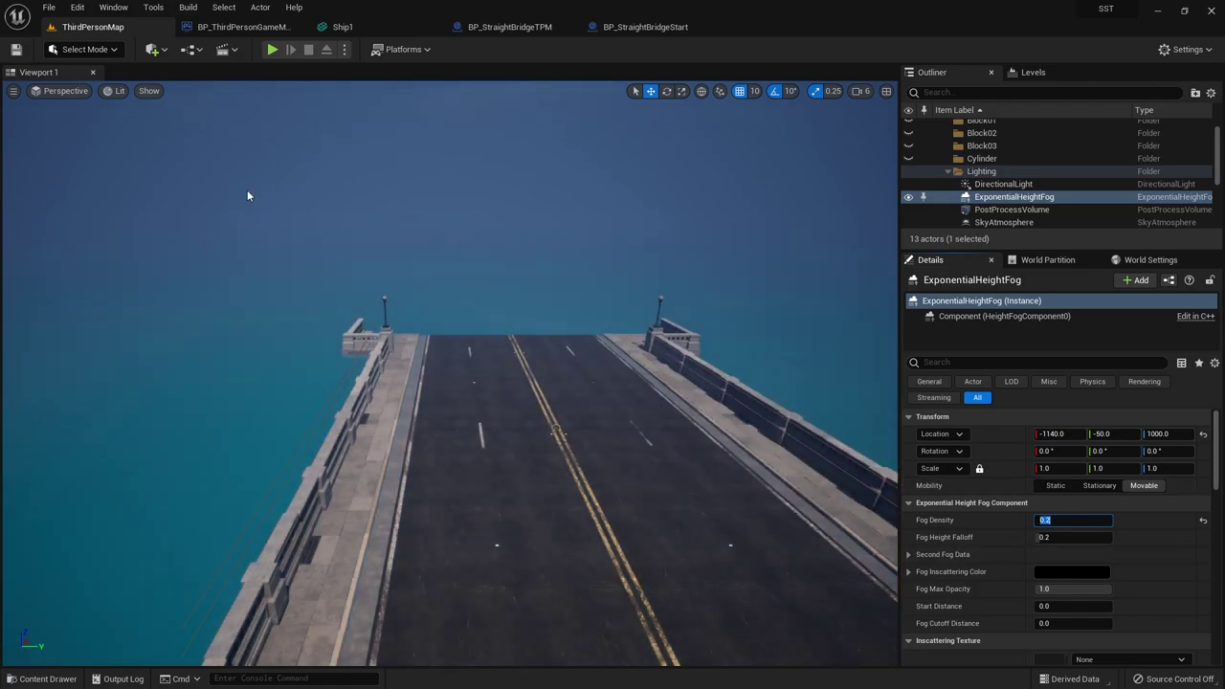
pyautogui.click(272, 53)
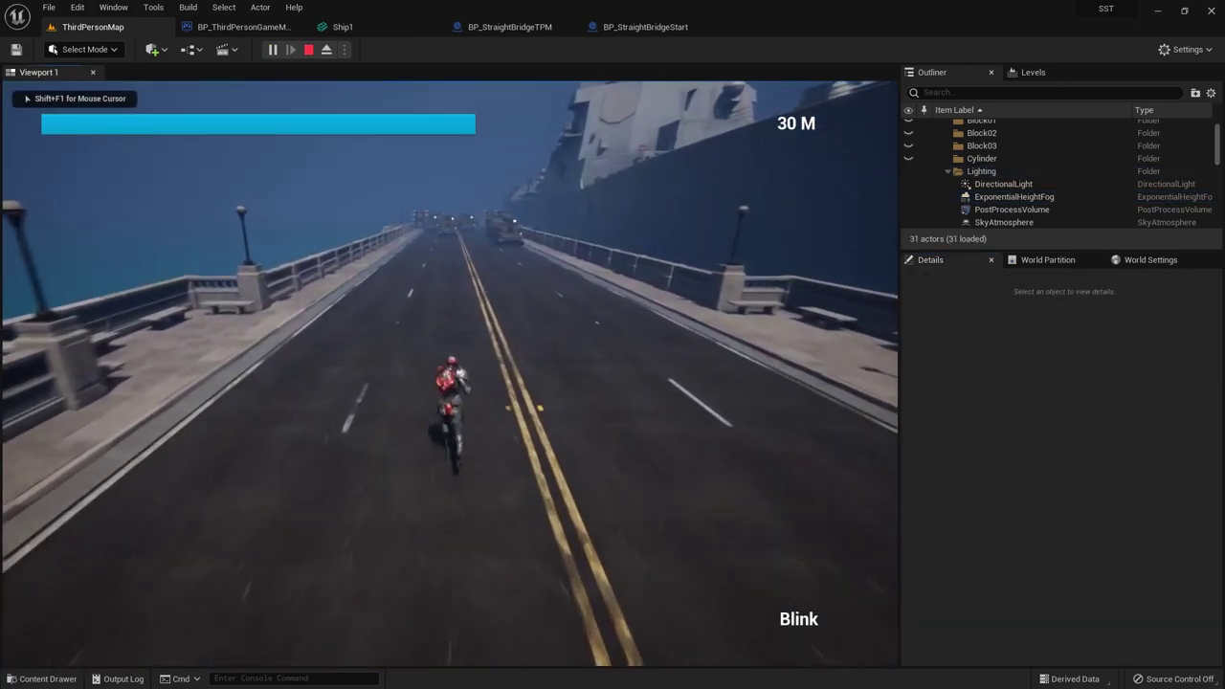
pyautogui.press('Escape')
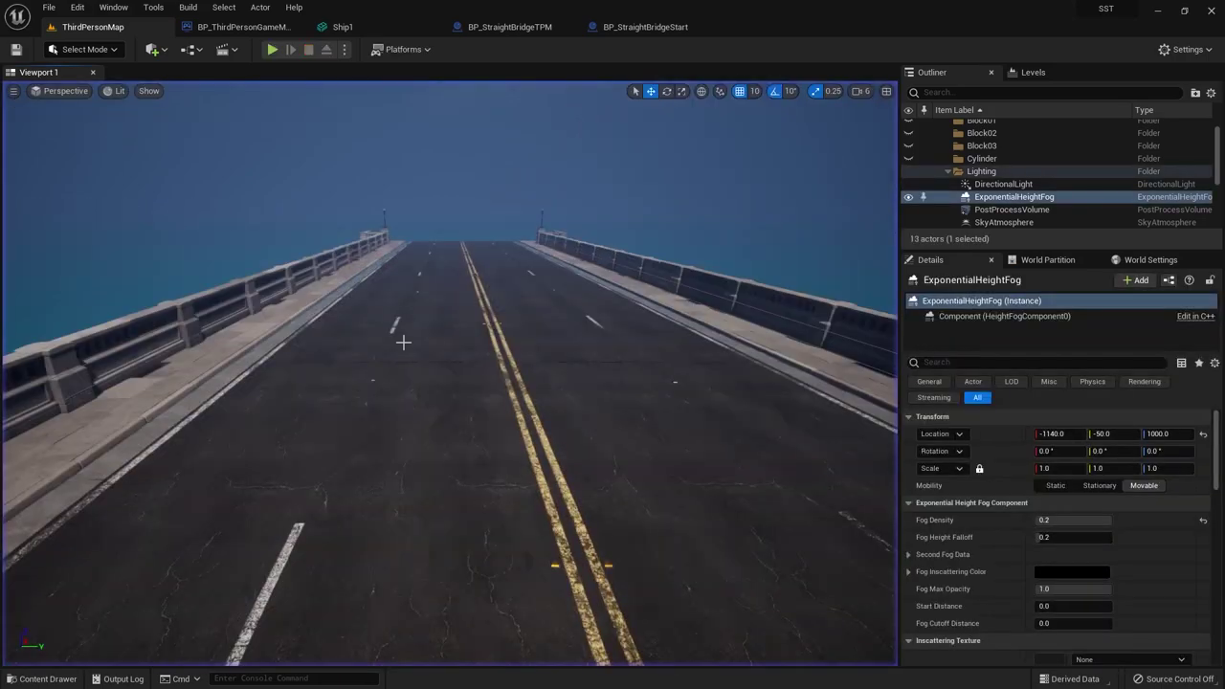
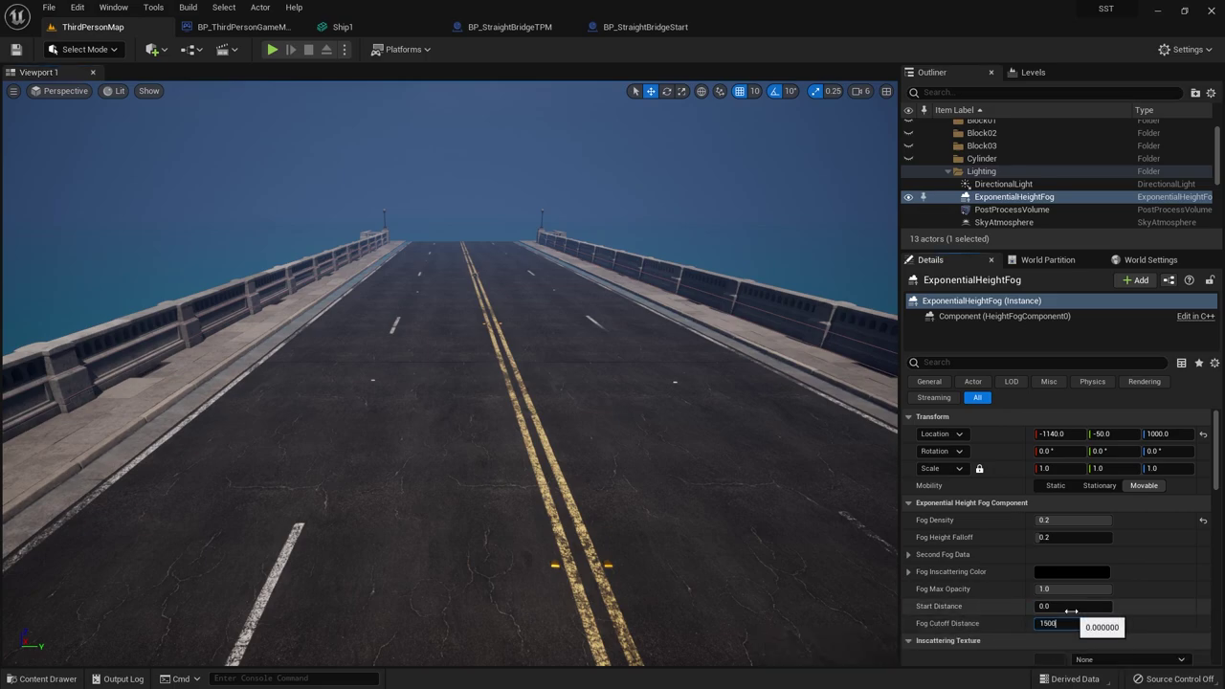
# - Try a fog cutoff distance of 1500 and preview it looking down the bridge
pyautogui.press('Return')
pyautogui.press('f')
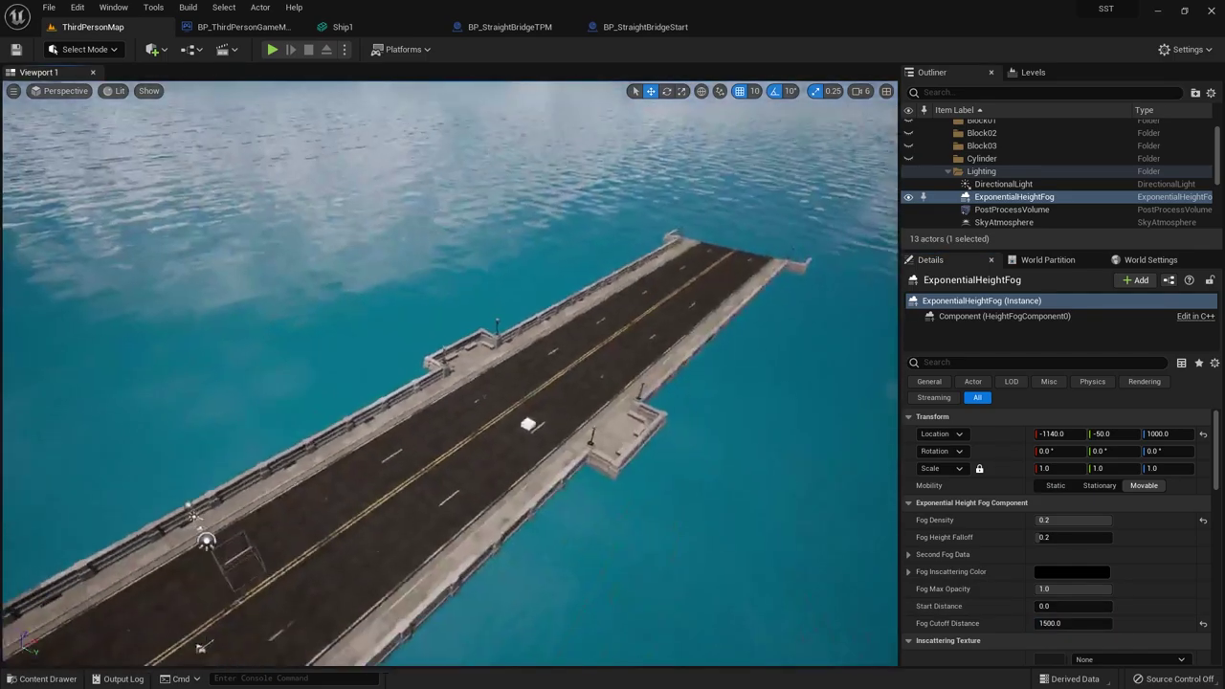
pyautogui.moveTo(448, 373); pyautogui.dragTo(281, 62, button='right')
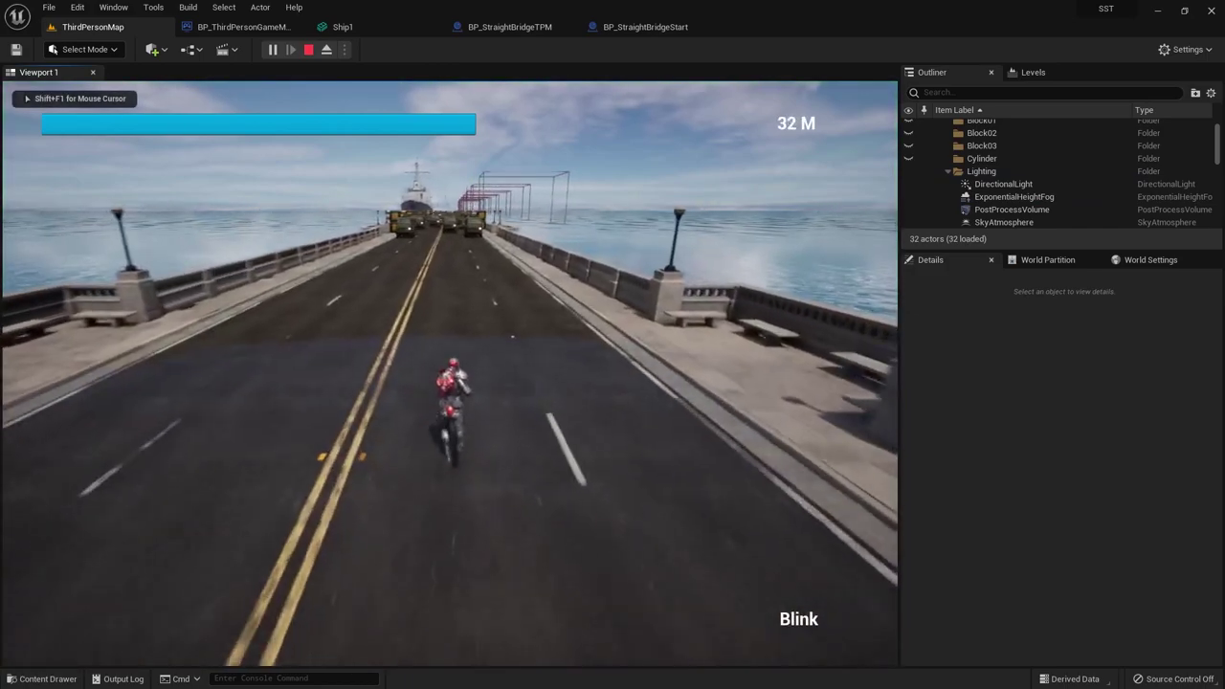
pyautogui.press('Escape')
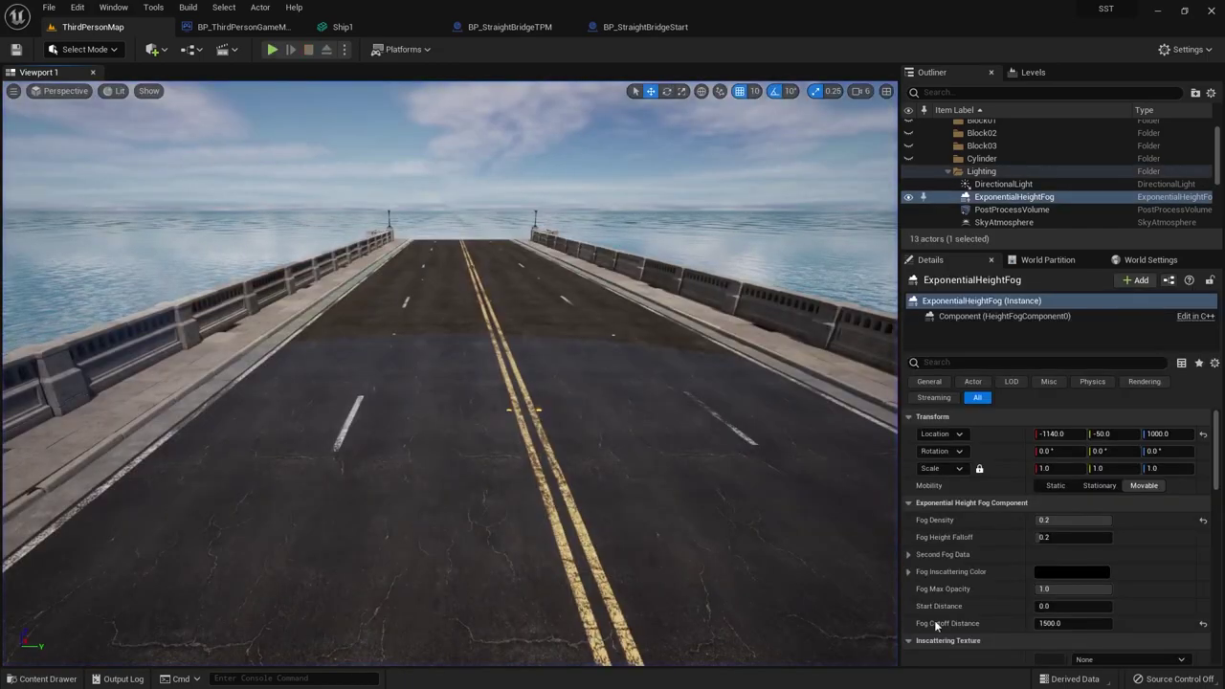
# - Set fog cutoff distance to 0 and start distance to 2500, then play-test the level
pyautogui.press('Return')
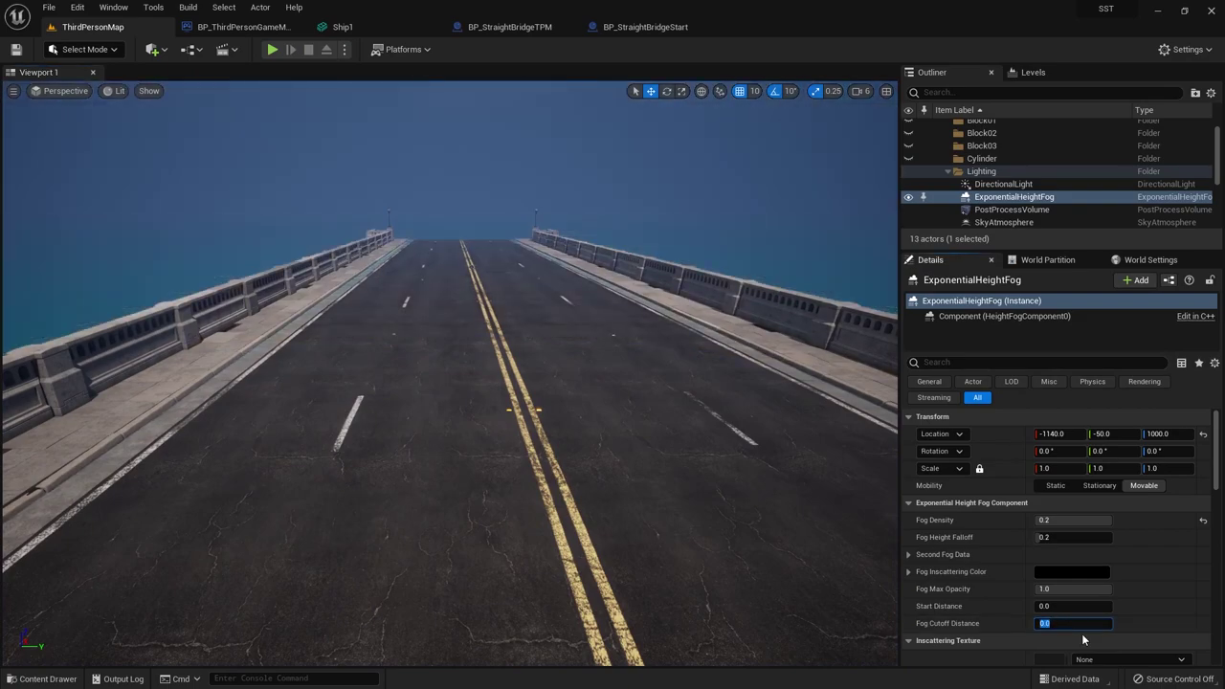
pyautogui.click(1076, 607)
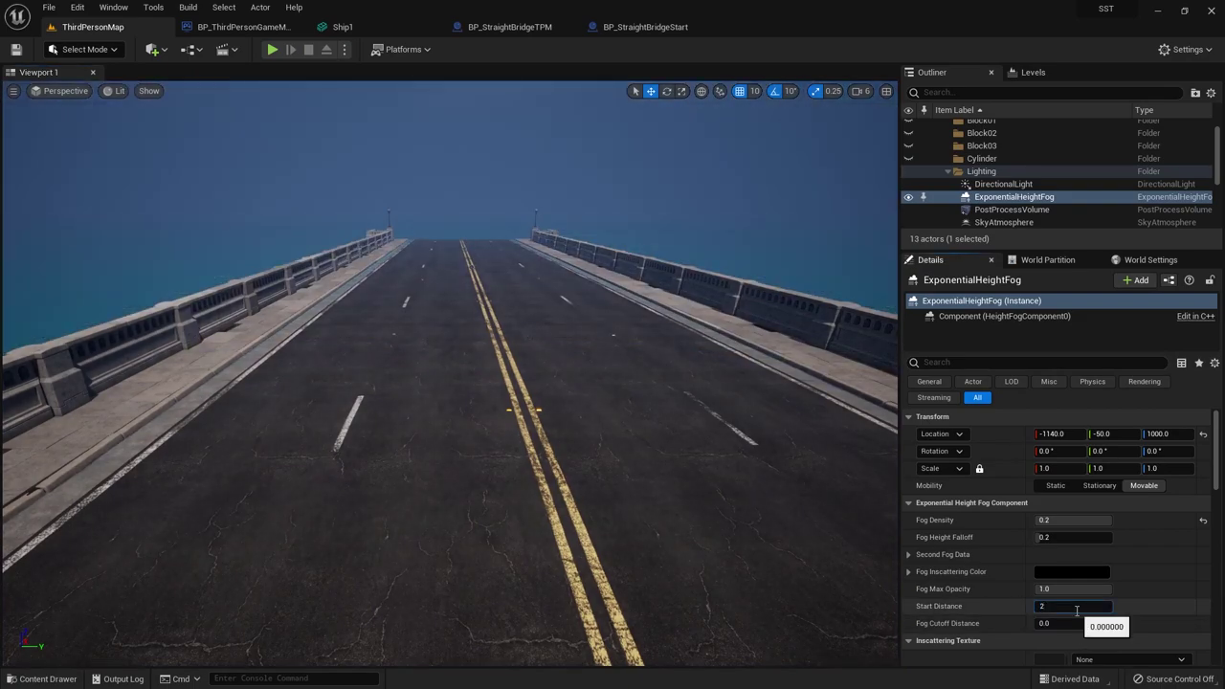
pyautogui.press('Return')
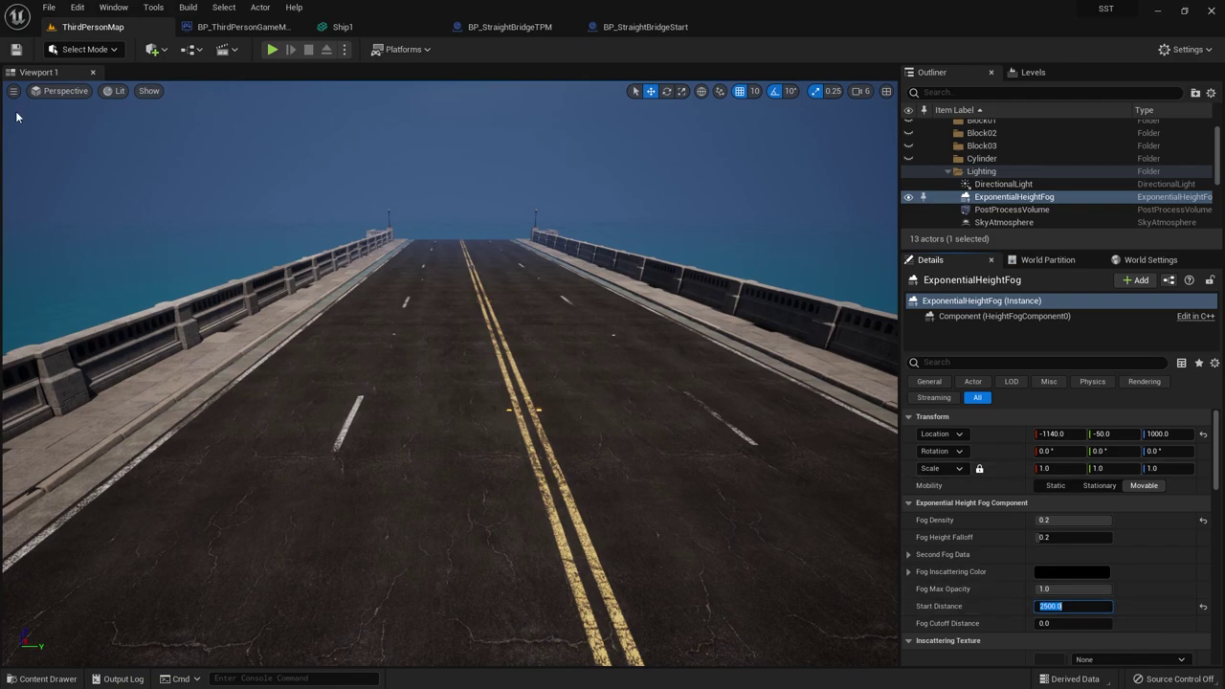
pyautogui.hotkey('alt', 'p')
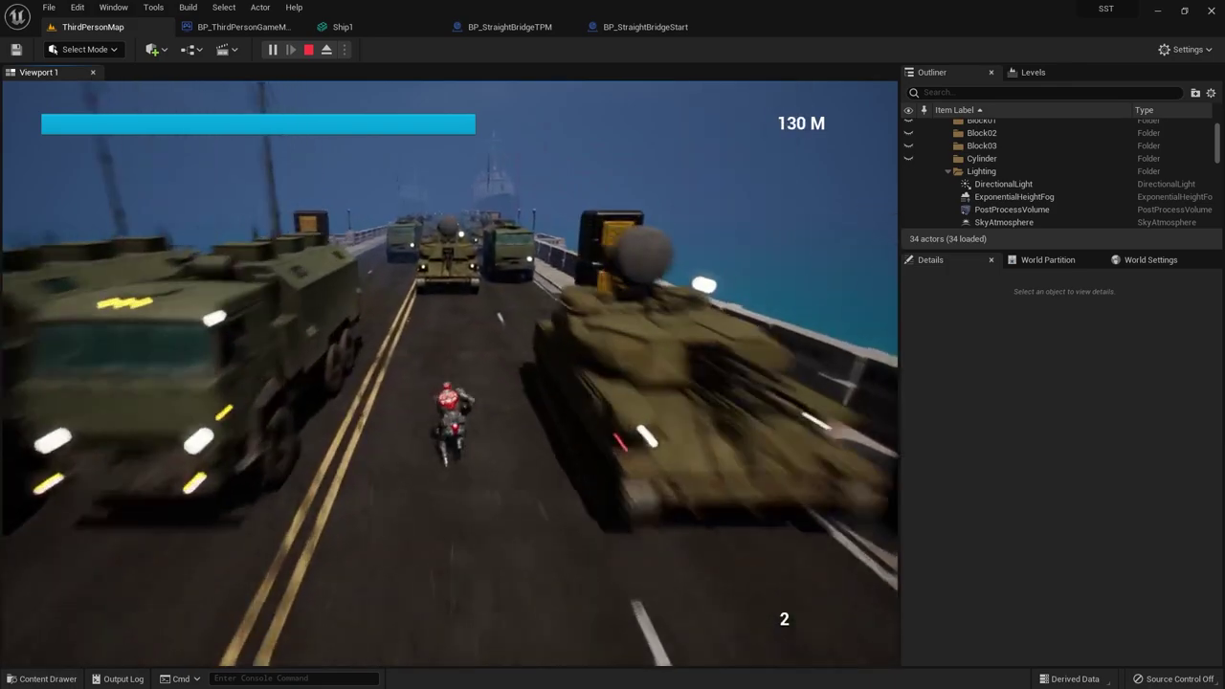
pyautogui.press('Escape')
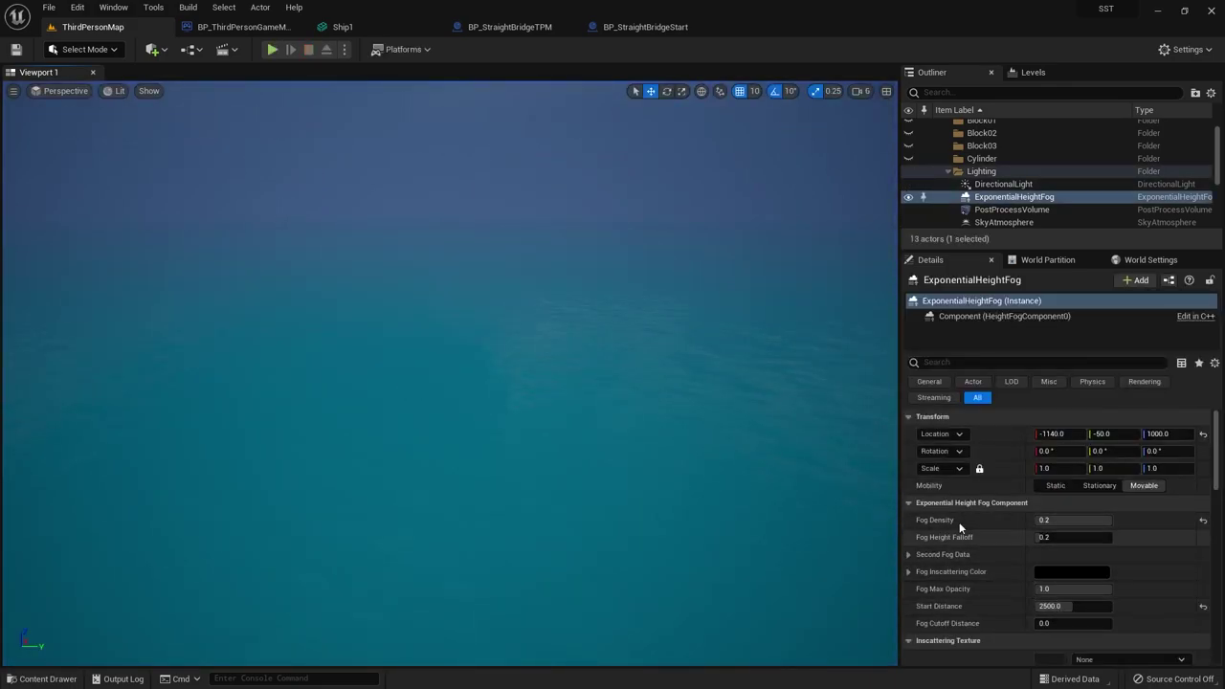
# - Brighten the fog inscattering colour to white and check it in a play run
pyautogui.doubleClick(1043, 197)
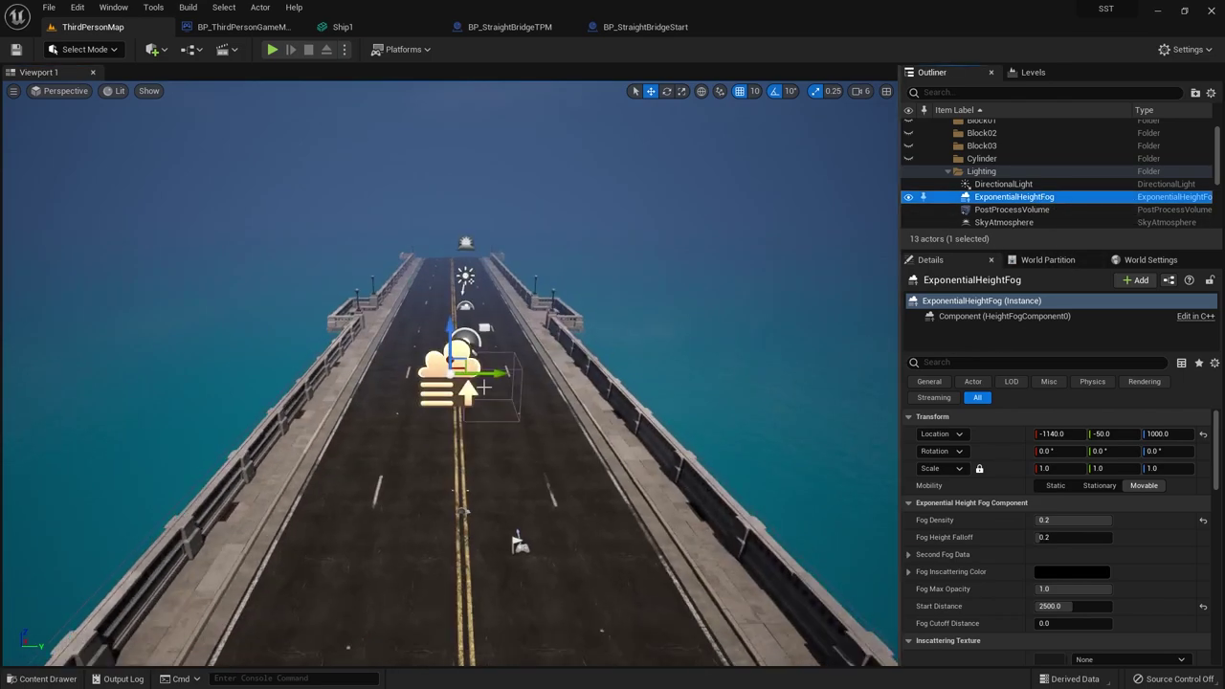
pyautogui.click(1062, 571)
pyautogui.moveTo(967, 495); pyautogui.dragTo(967, 399)
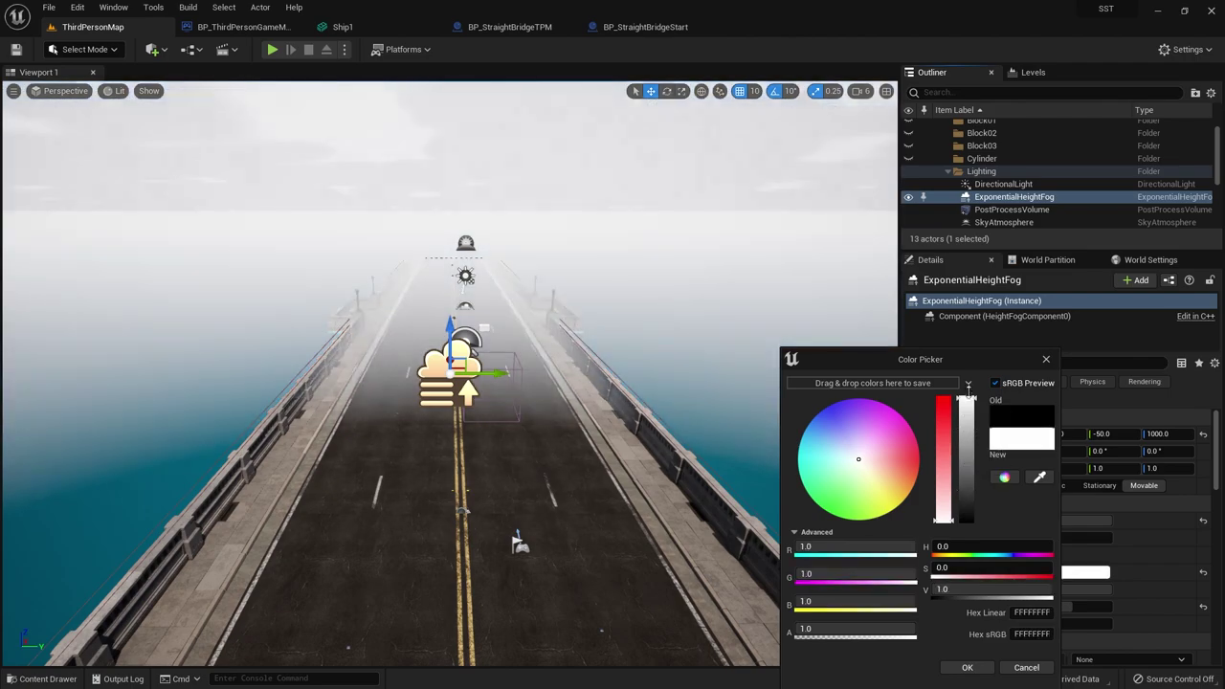
pyautogui.click(968, 669)
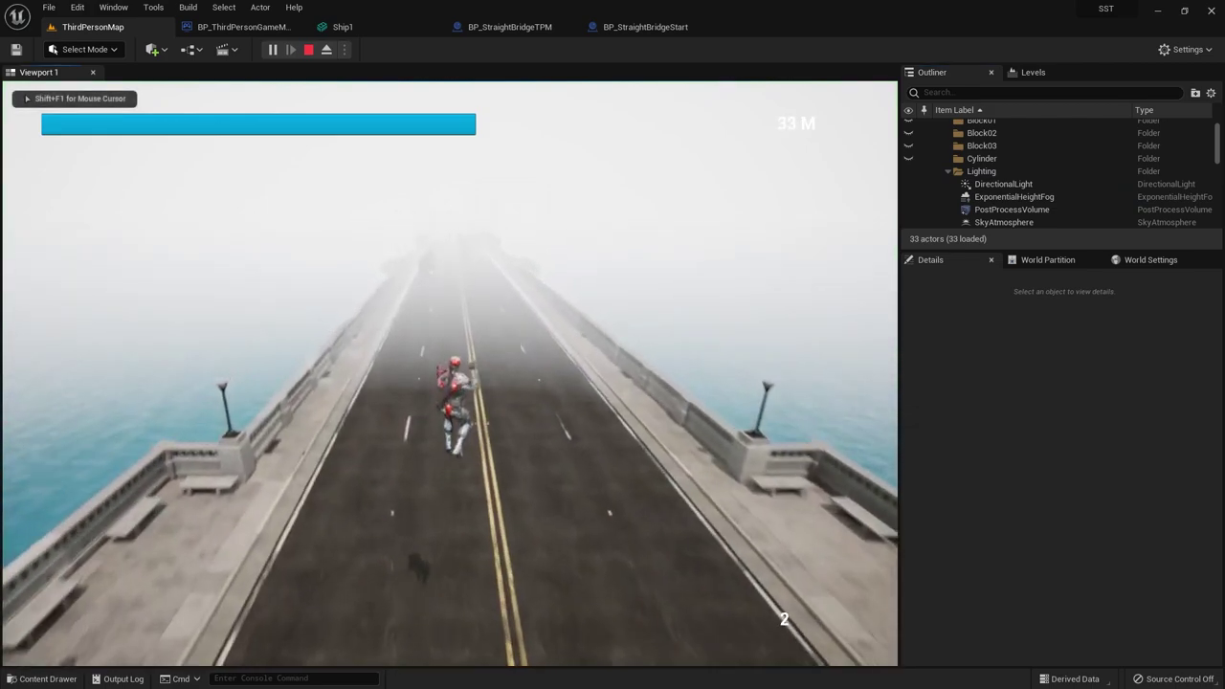
pyautogui.press('Escape')
# - Lower the fog colour's alpha to about 0.307 and play-test the thinner haze
pyautogui.click(1062, 571)
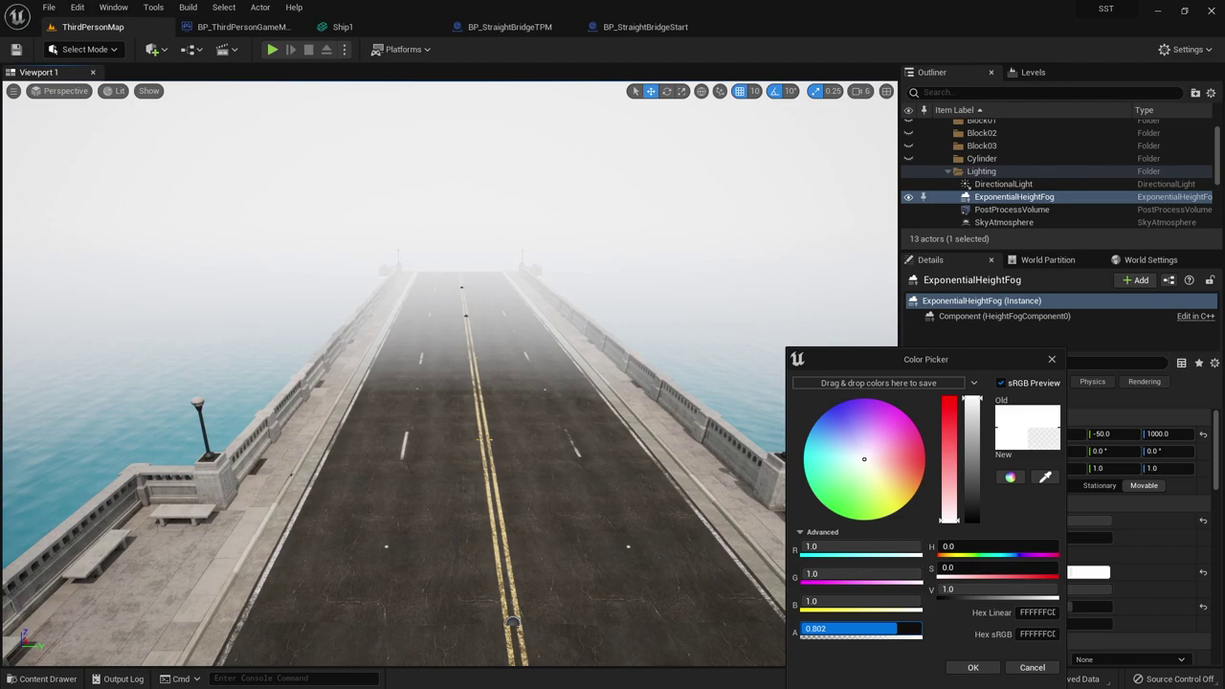
pyautogui.click(972, 667)
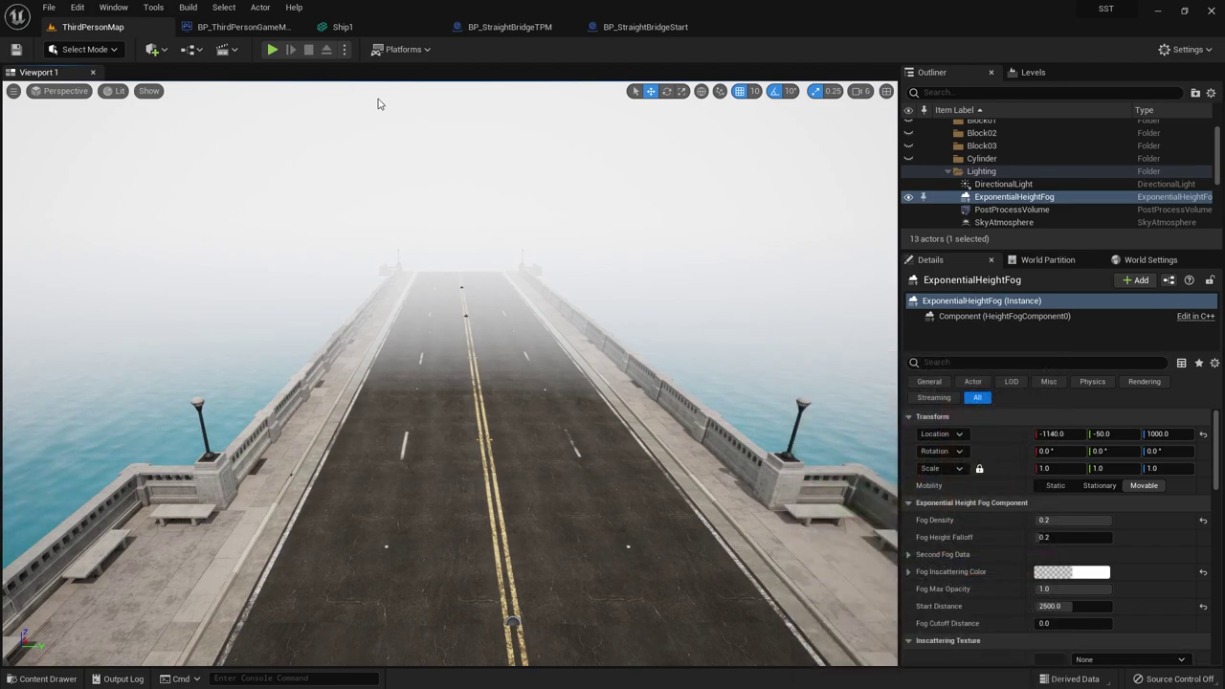
pyautogui.click(1072, 574)
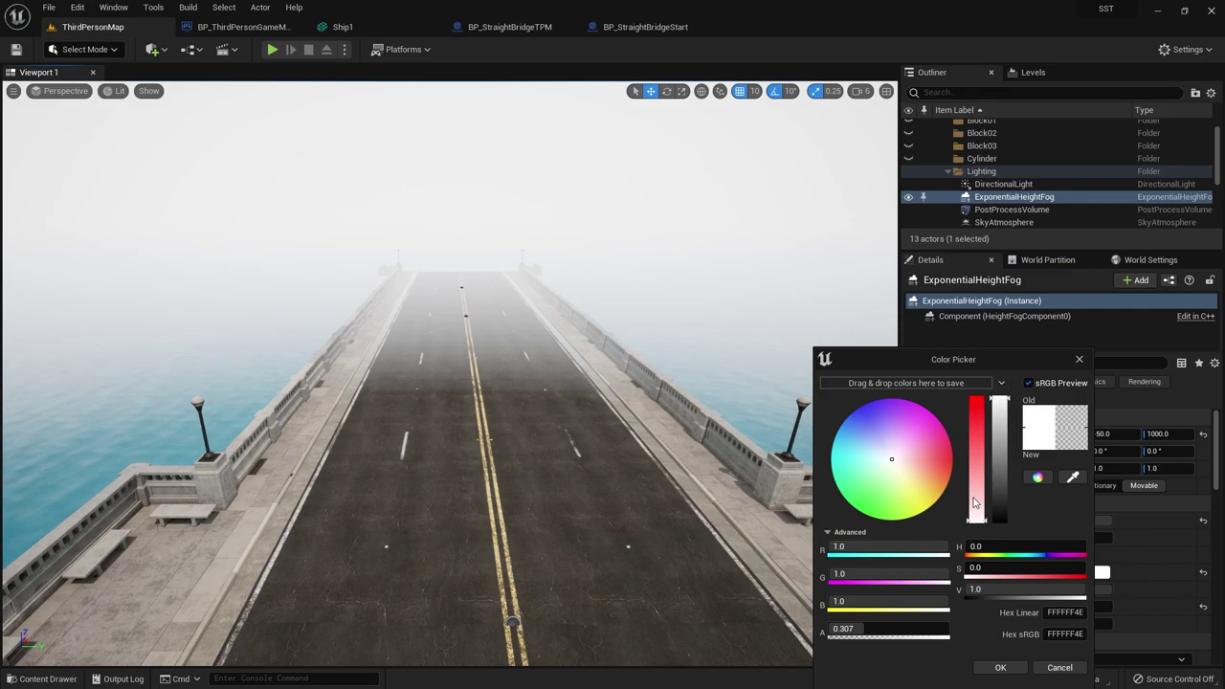
pyautogui.click(1017, 664)
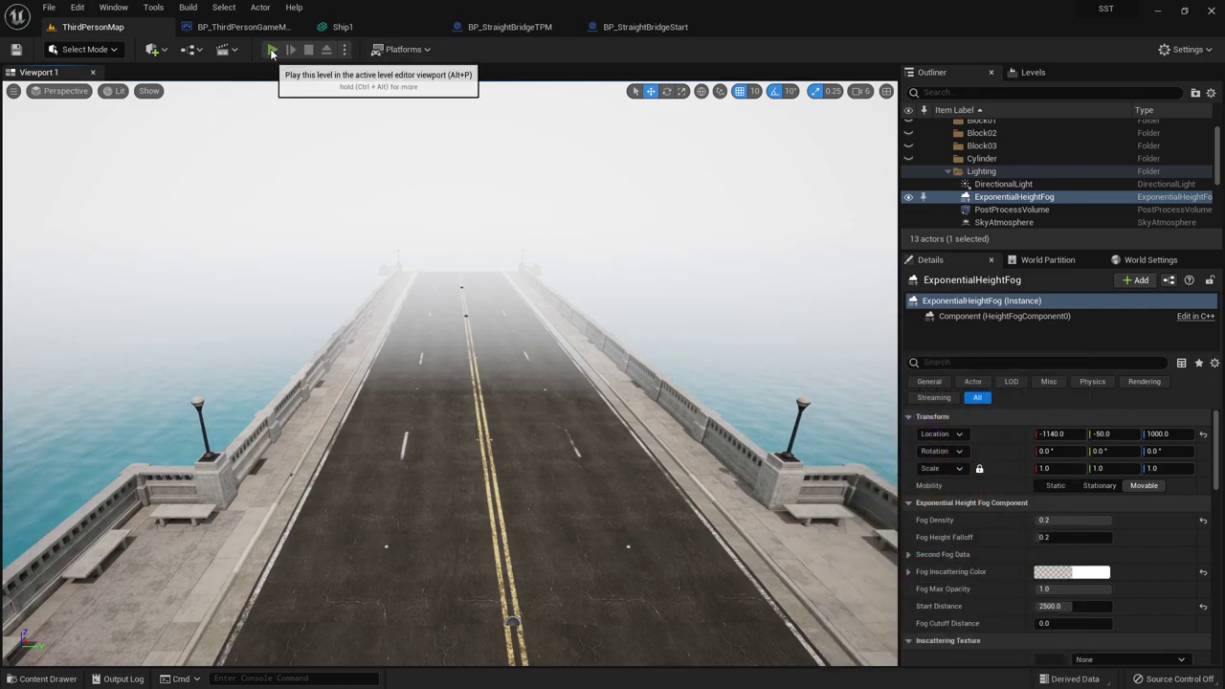
pyautogui.hotkey('alt', 'p')
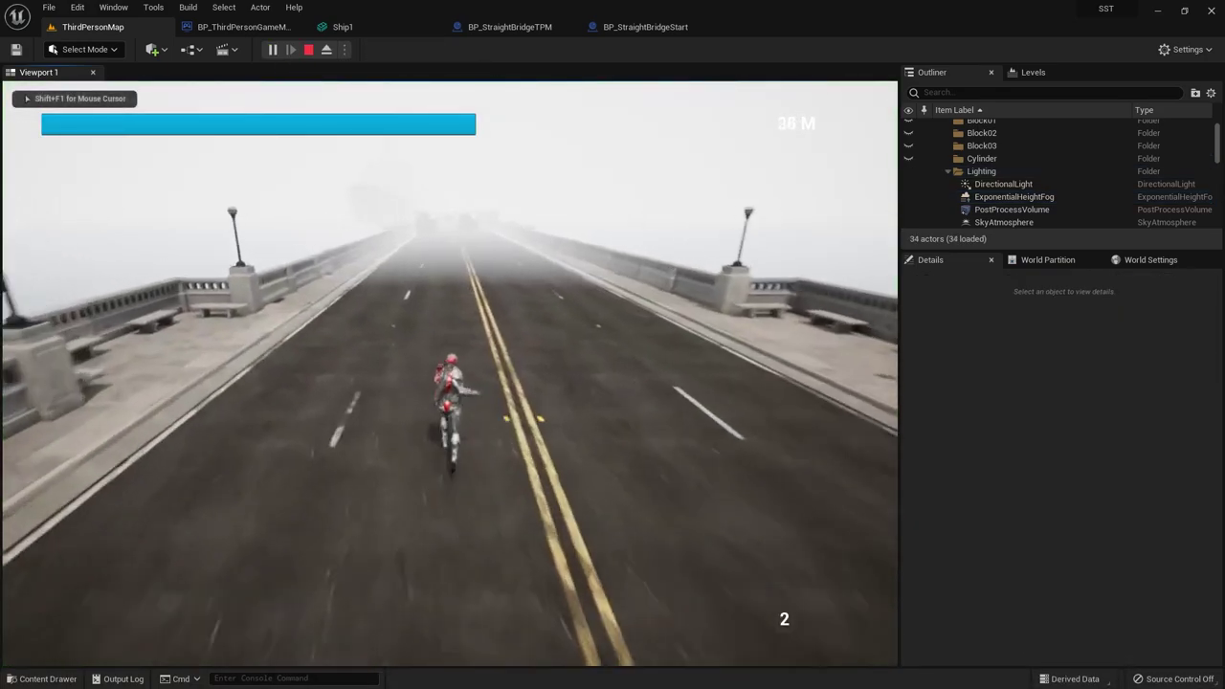
pyautogui.press('Escape')
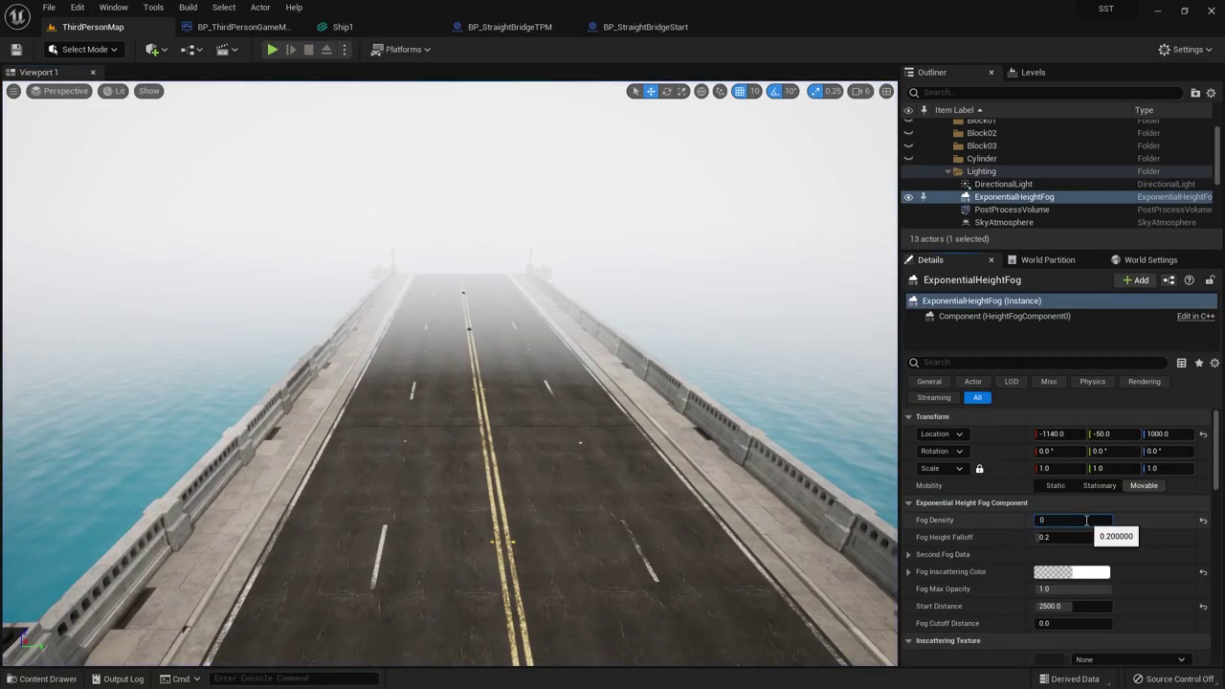
# - Set the fog density to 0.1 and play-test the level
pyautogui.write('.1')
pyautogui.press('Return')
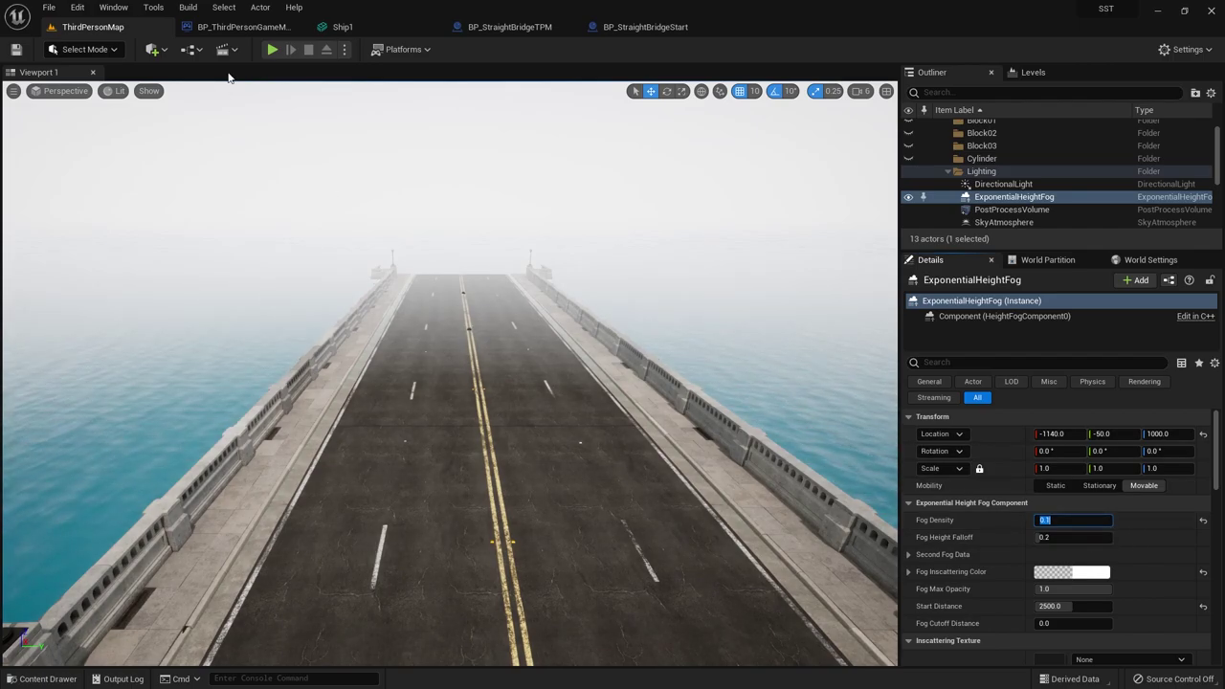
pyautogui.hotkey('alt', 'p')
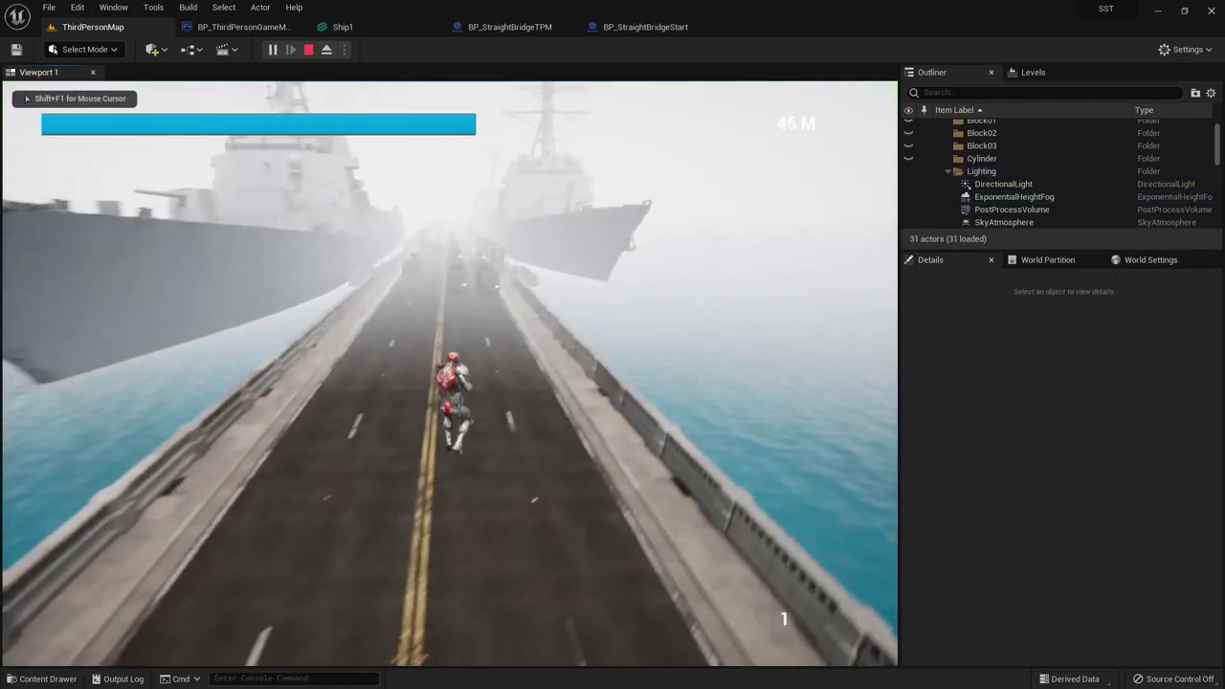
pyautogui.press('Escape')
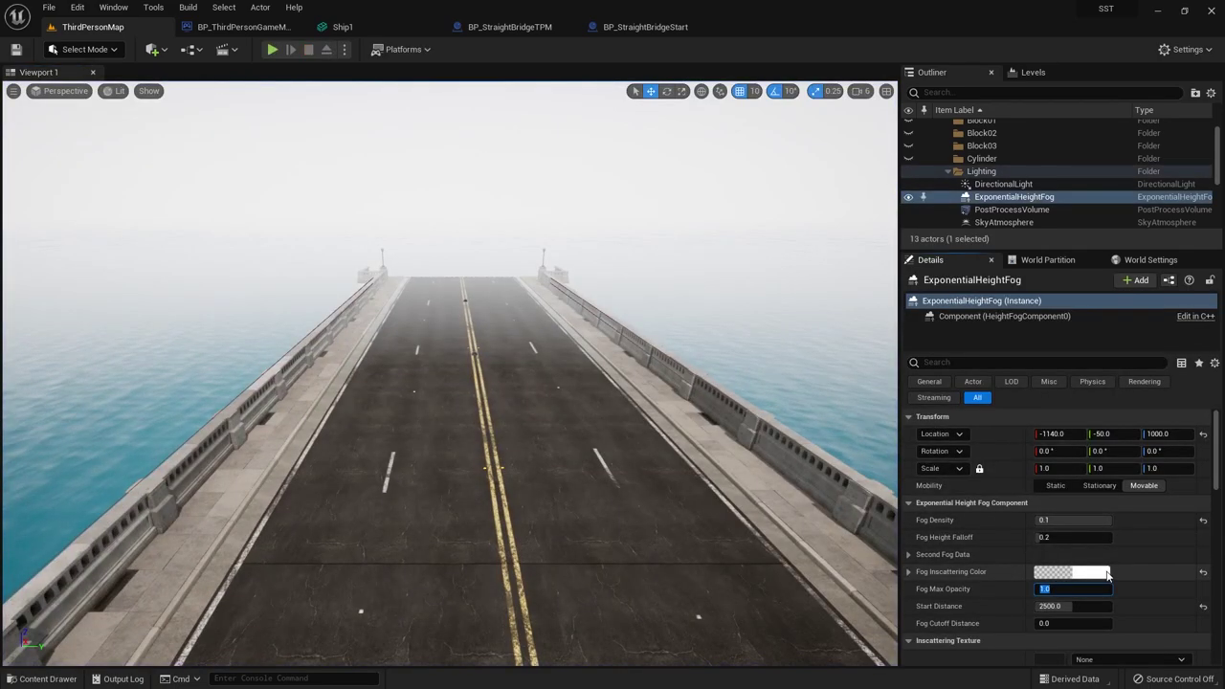
# - Tint the fog inscattering colour pale blue and play-test it, using the blink ability
pyautogui.click(1106, 573)
pyautogui.moveTo(899, 458); pyautogui.dragTo(884, 429)
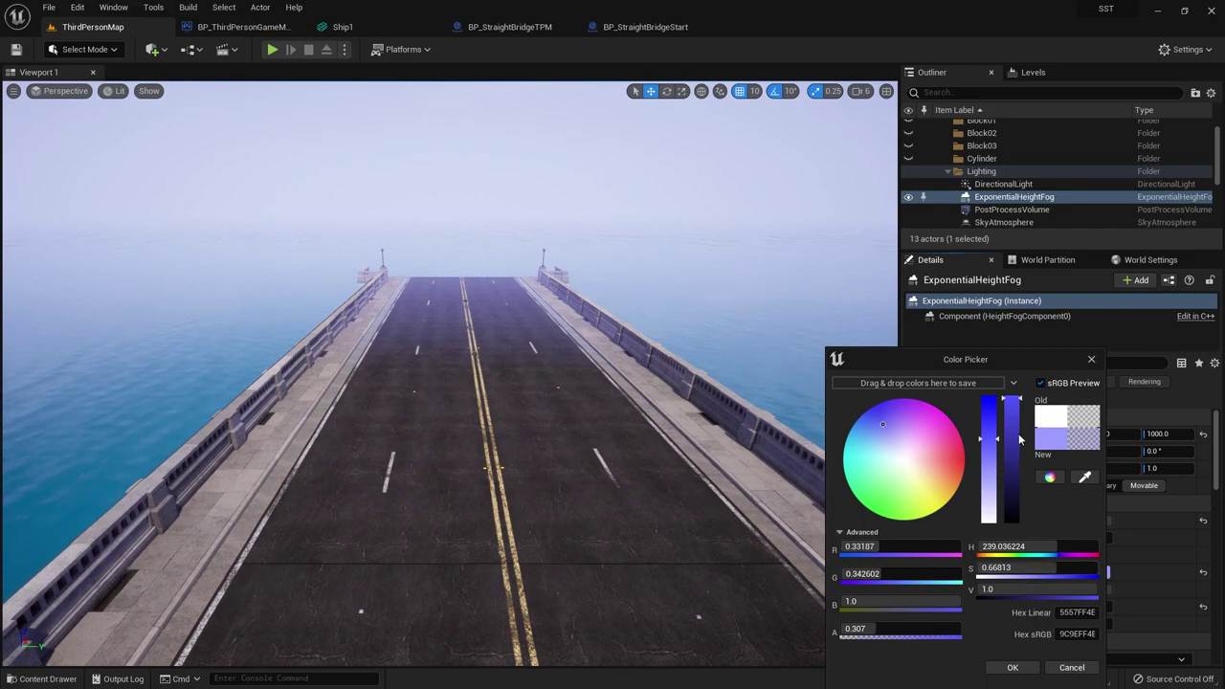
pyautogui.moveTo(992, 453); pyautogui.dragTo(1002, 453)
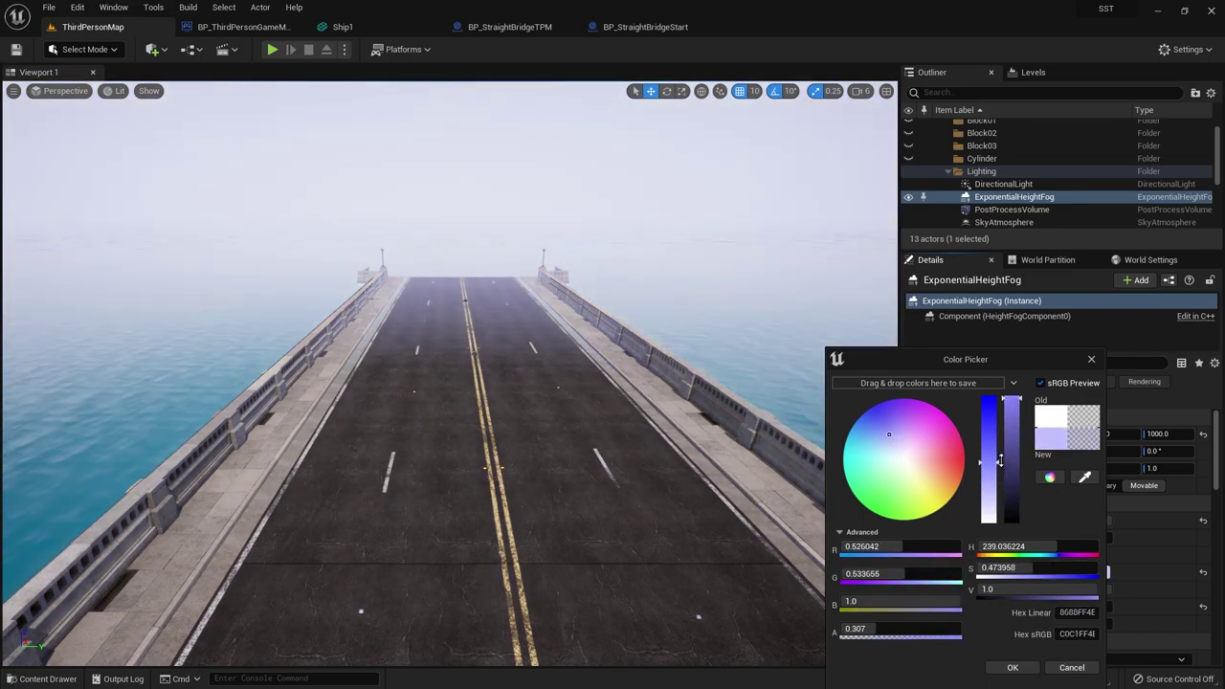
pyautogui.click(1011, 668)
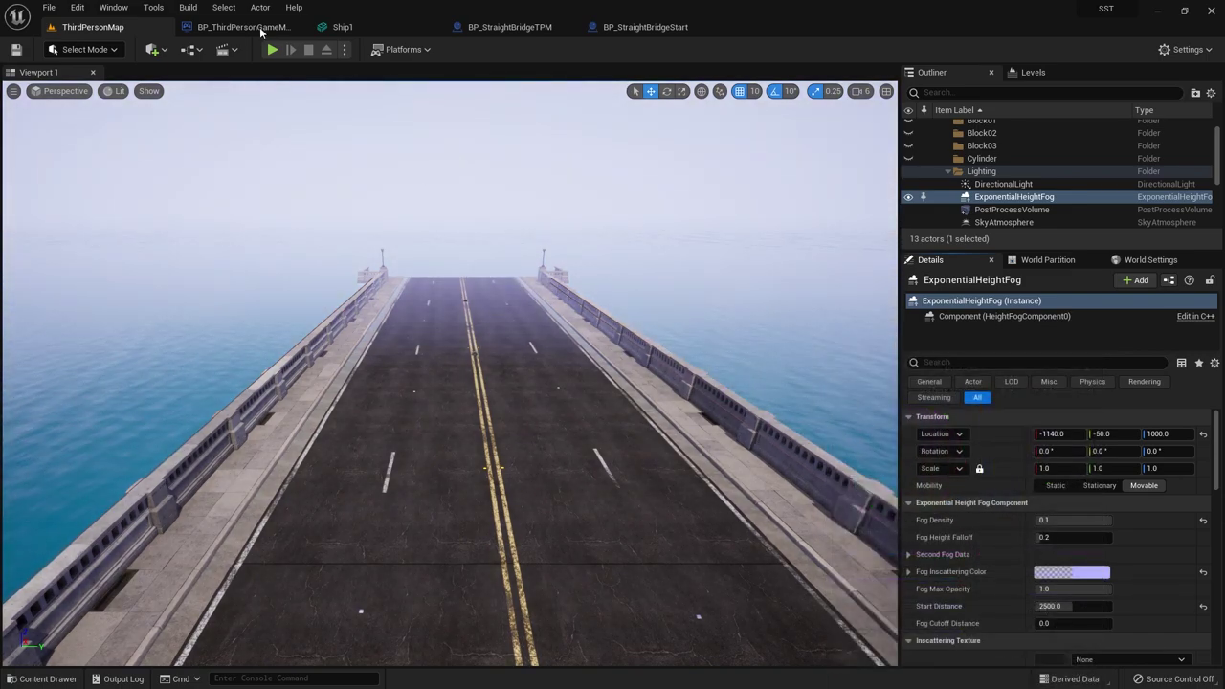
pyautogui.click(269, 52)
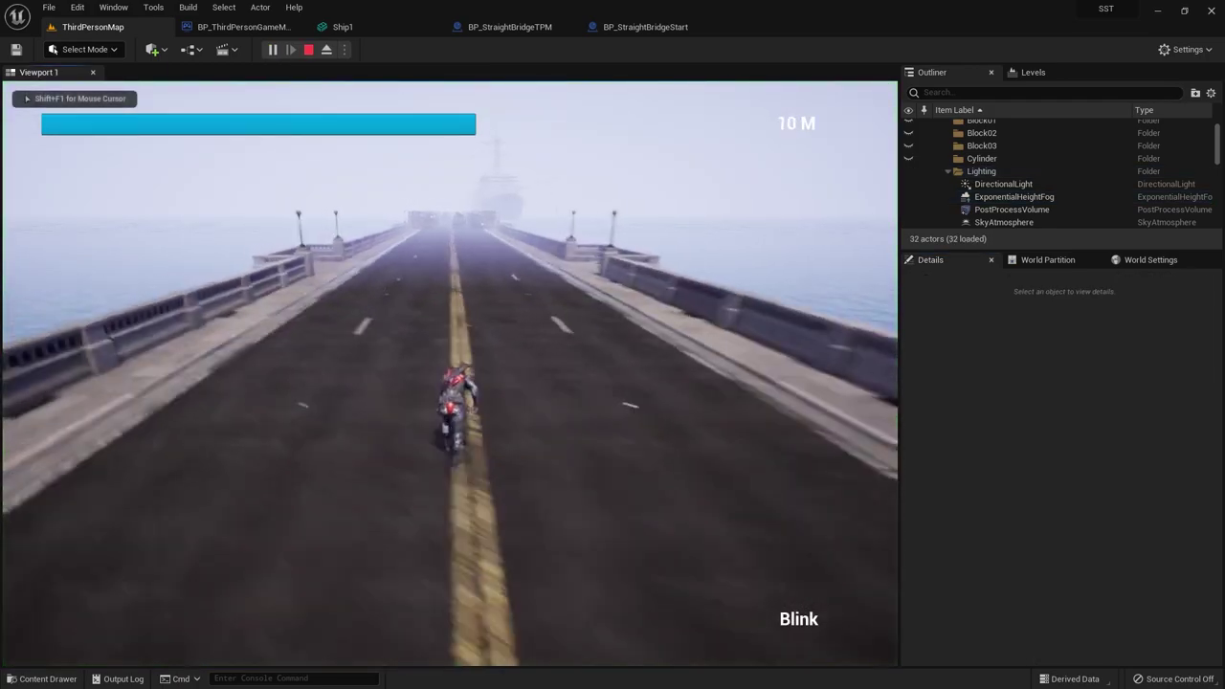
pyautogui.press('e')
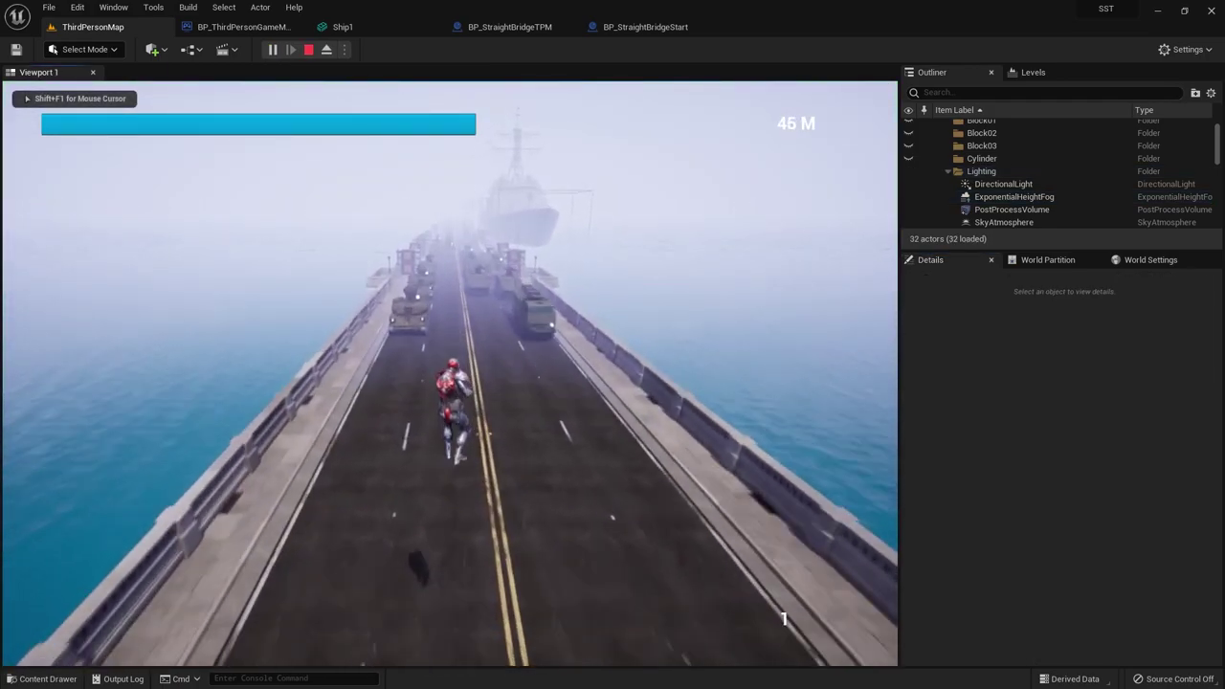
pyautogui.press('Escape')
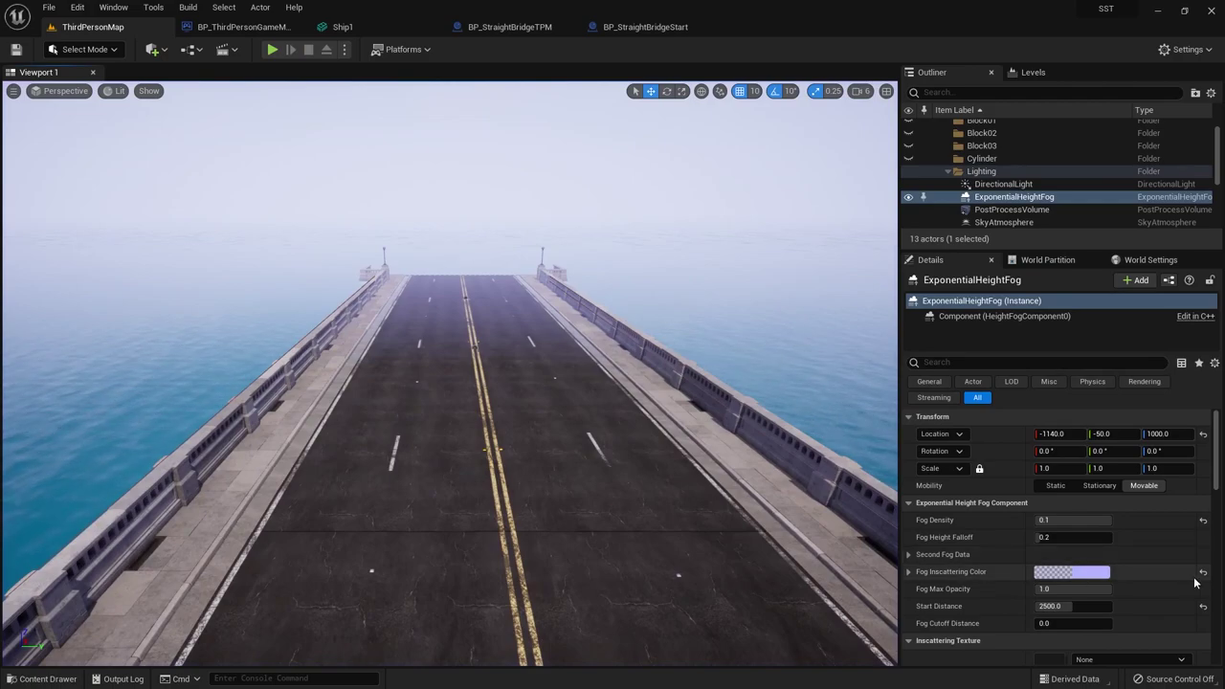
# - Reset the fog inscattering colour to black, play-test, and switch to BP_StraightBridgeTPM's Event Graph
pyautogui.scroll(-10, 1201, 579)
pyautogui.scroll(10, 1220, 572)
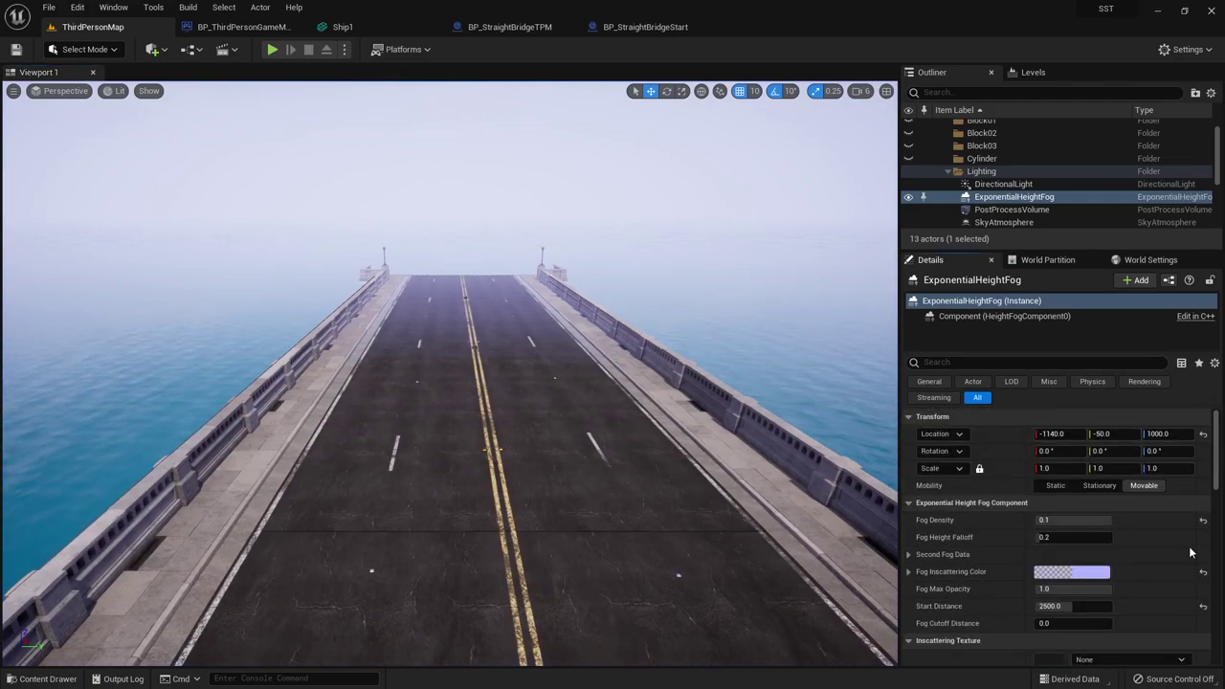
pyautogui.click(1203, 575)
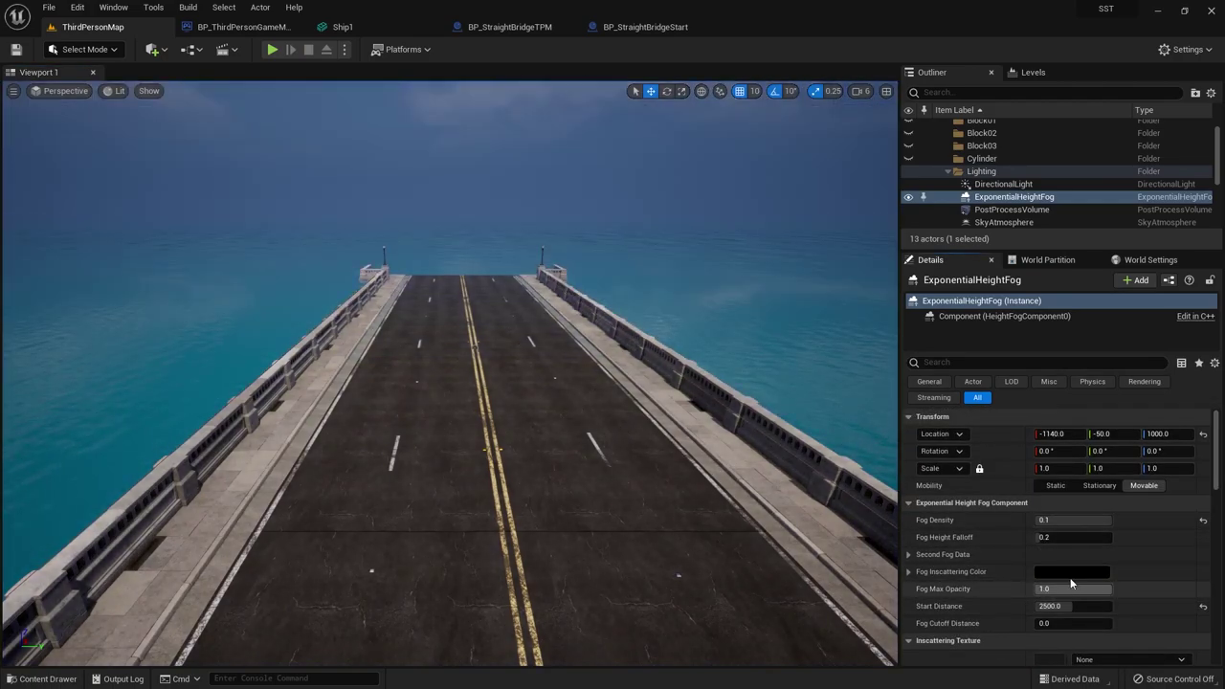
pyautogui.click(270, 54)
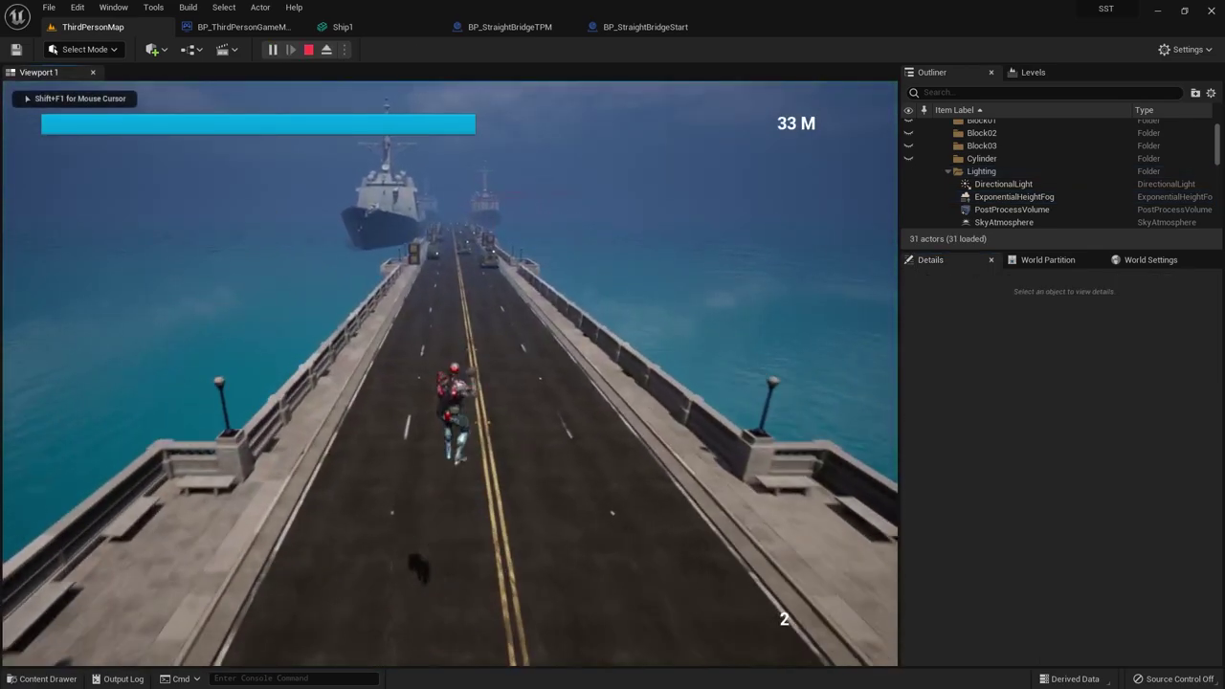
pyautogui.press('Escape')
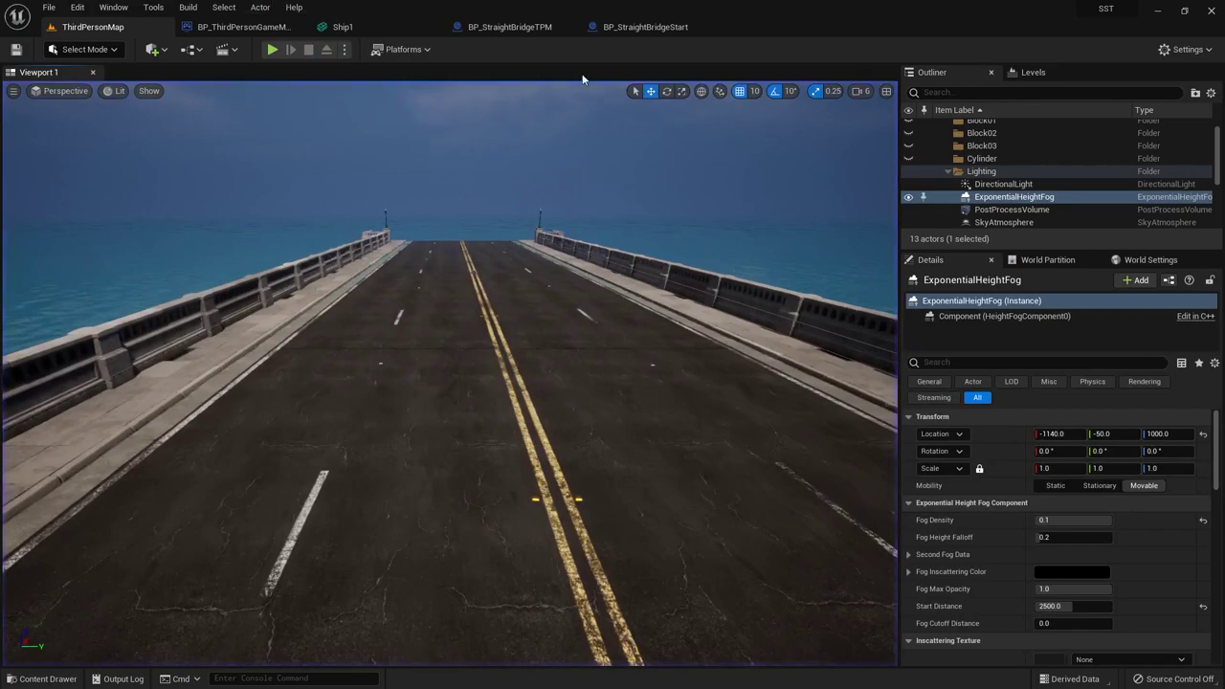
pyautogui.click(507, 27)
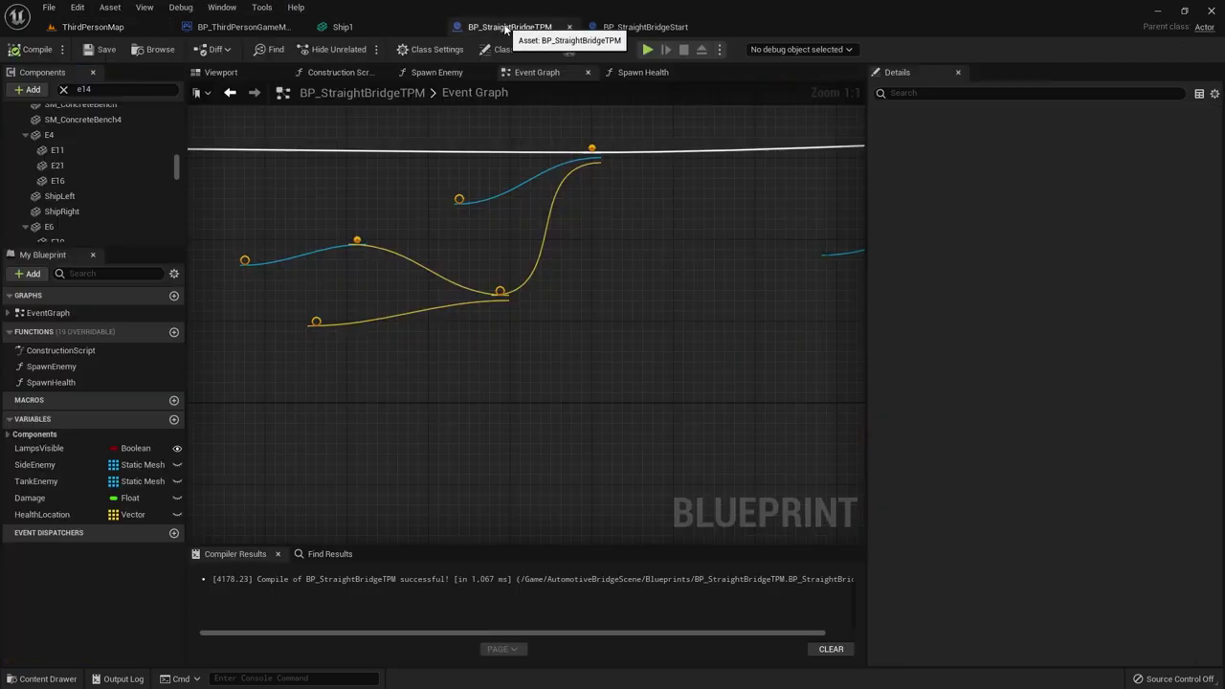
# - Hide the box above the bridge in game, then compile and save BP_StraightBridgeTPM
pyautogui.click(221, 73)
pyautogui.moveTo(660, 199); pyautogui.dragTo(660, 199)
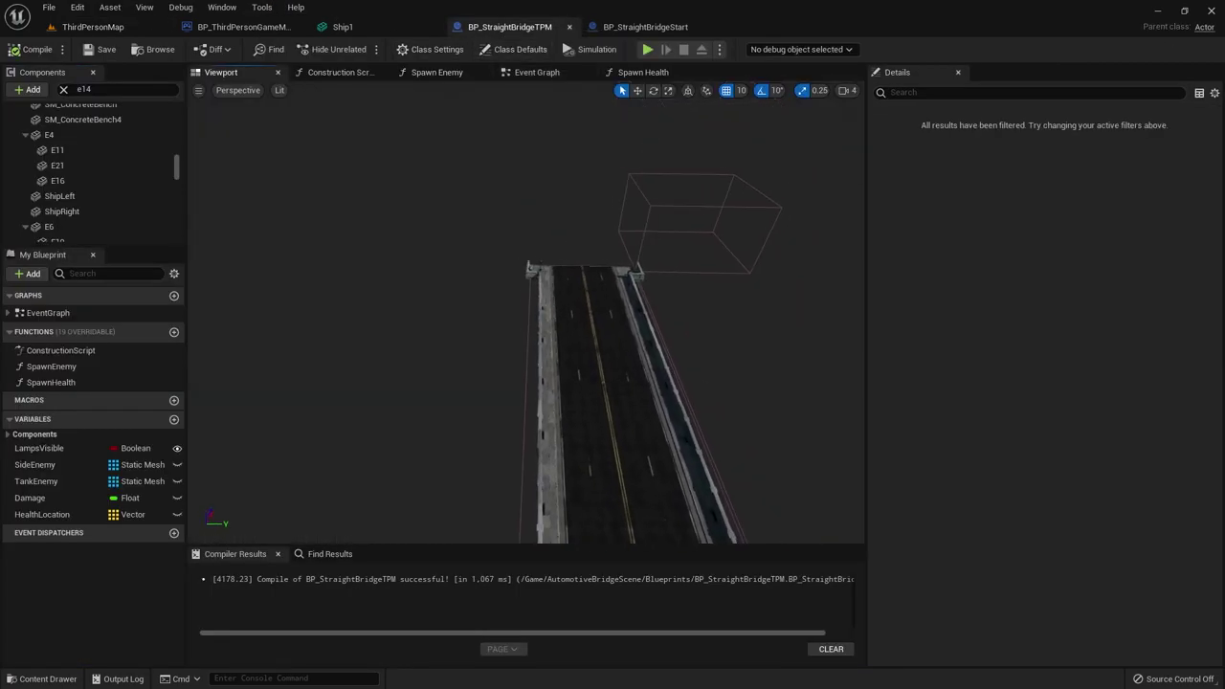
pyautogui.click(654, 204)
pyautogui.press('e')
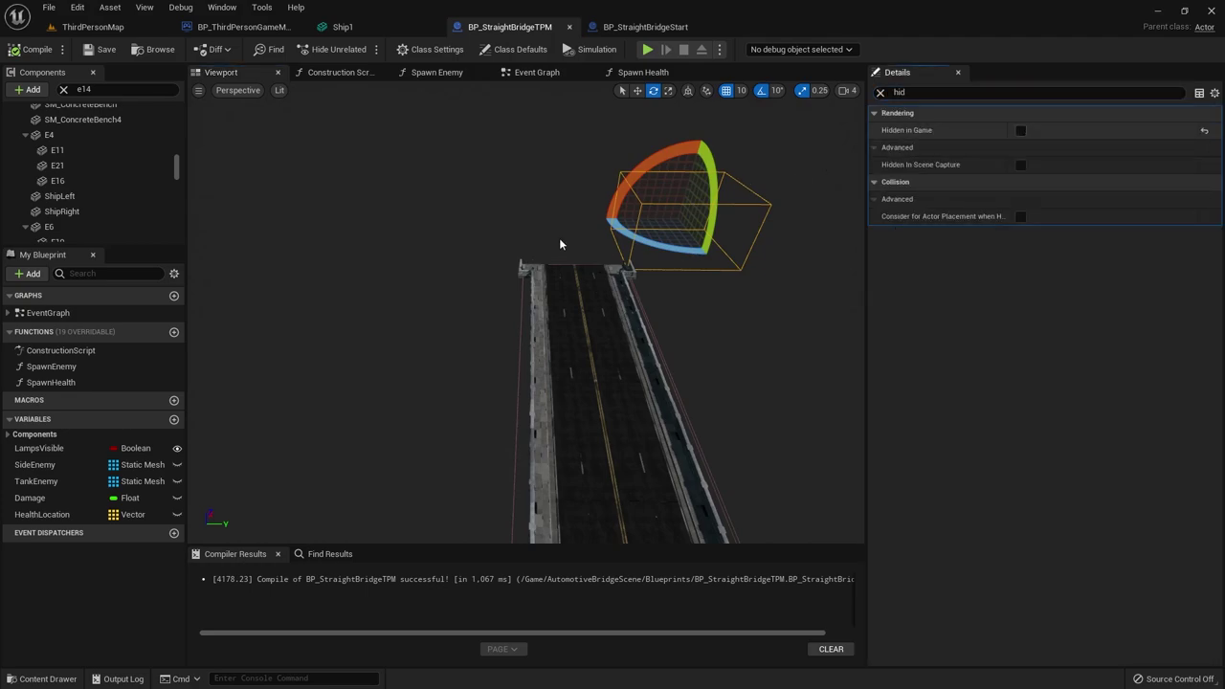
pyautogui.click(102, 50)
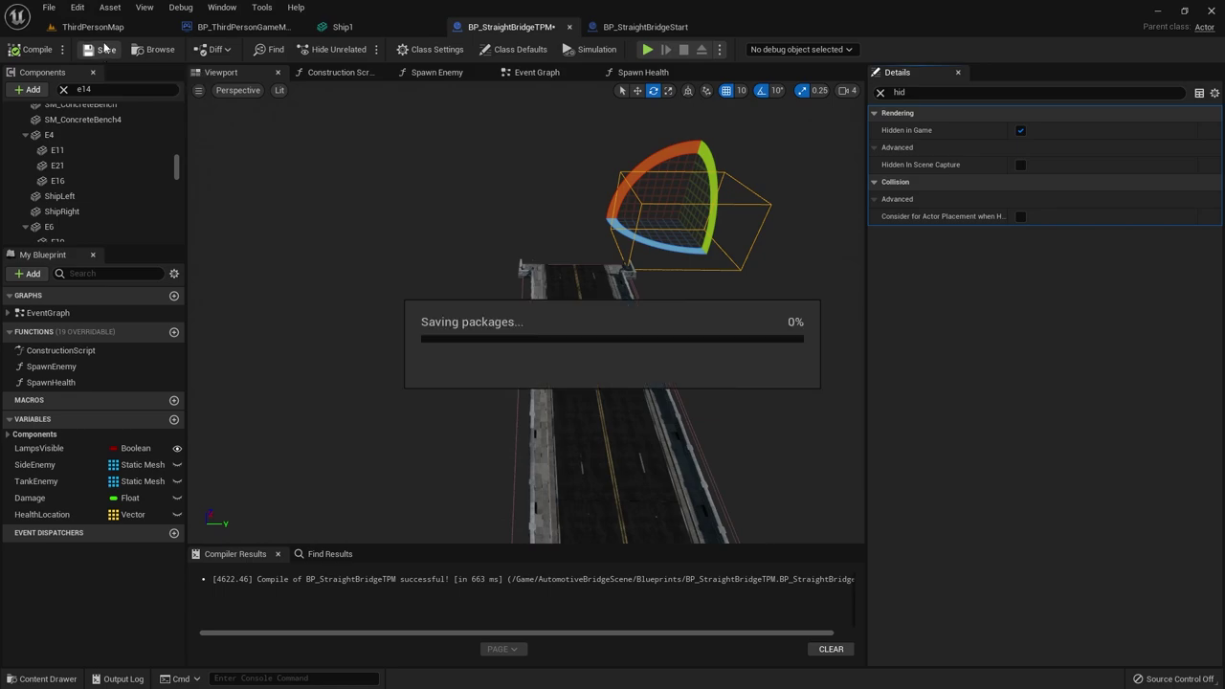
pyautogui.click(93, 27)
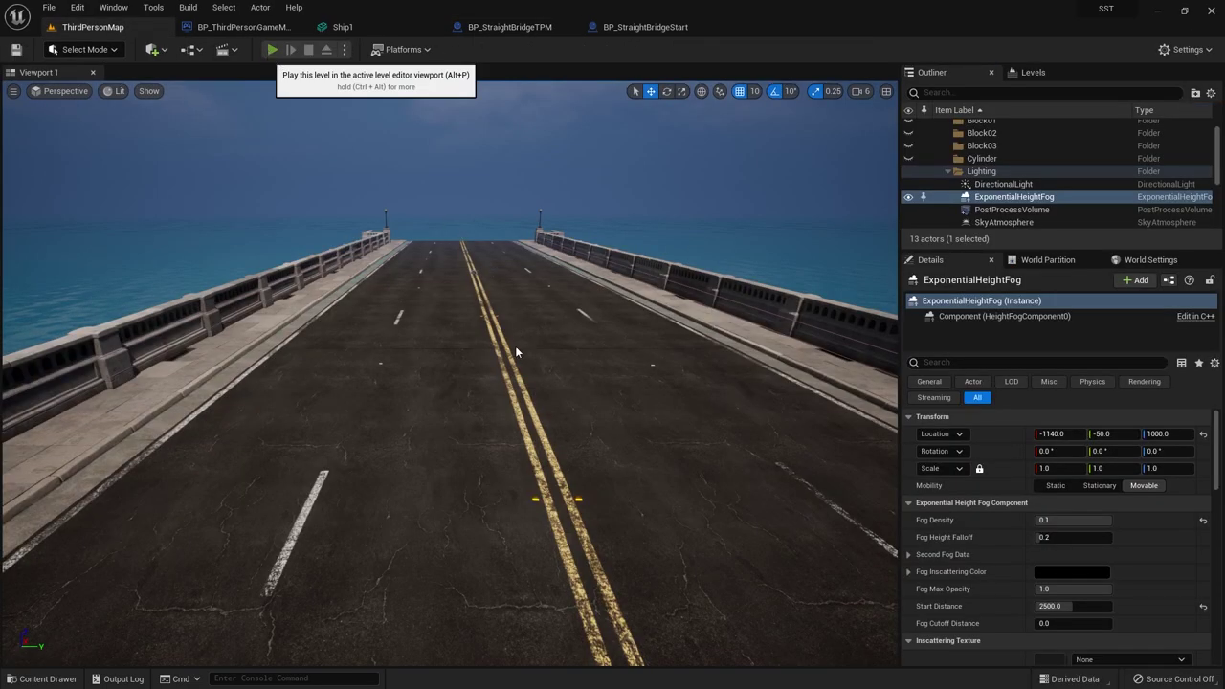
# - Play-test the level, then open the BP_ThirdPersonGameMode Event Graph
pyautogui.hotkey('alt', 'p')
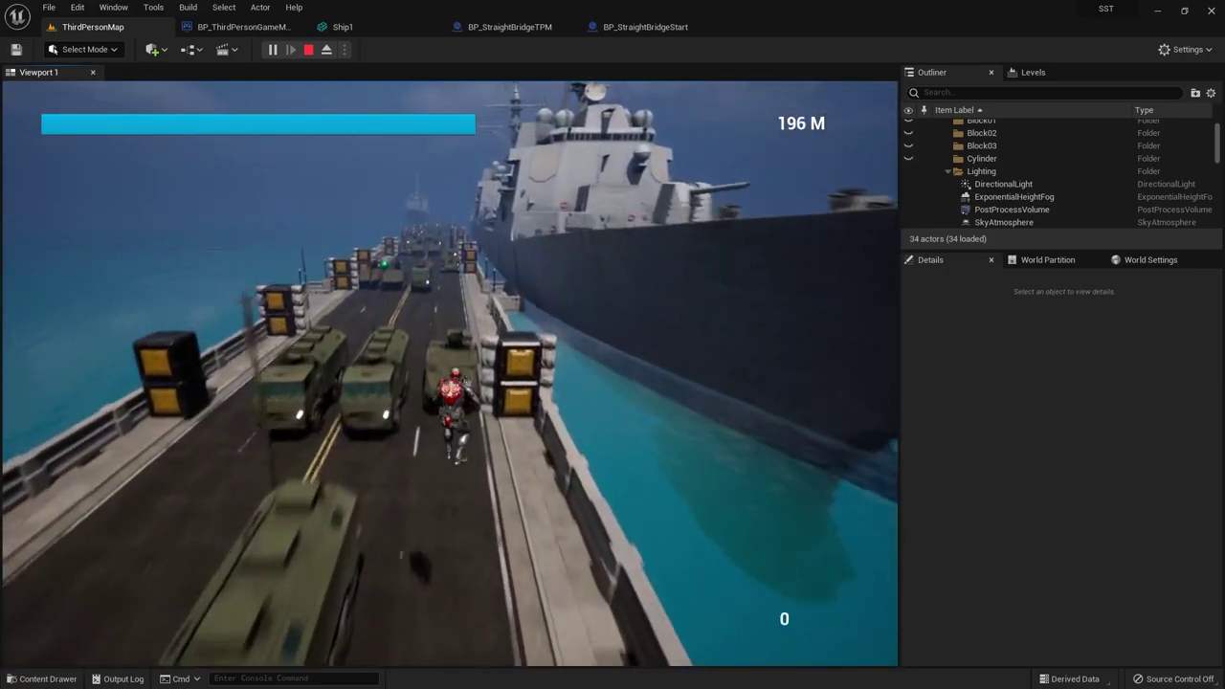
pyautogui.press('Escape')
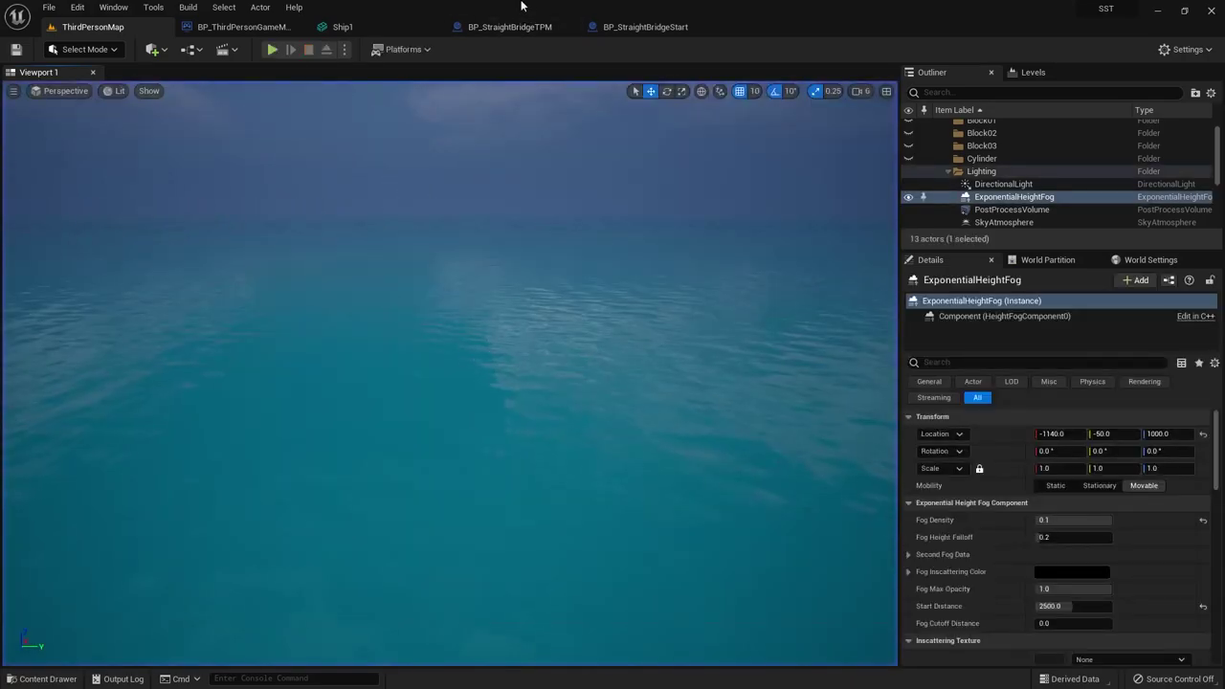
pyautogui.click(510, 27)
pyautogui.click(242, 27)
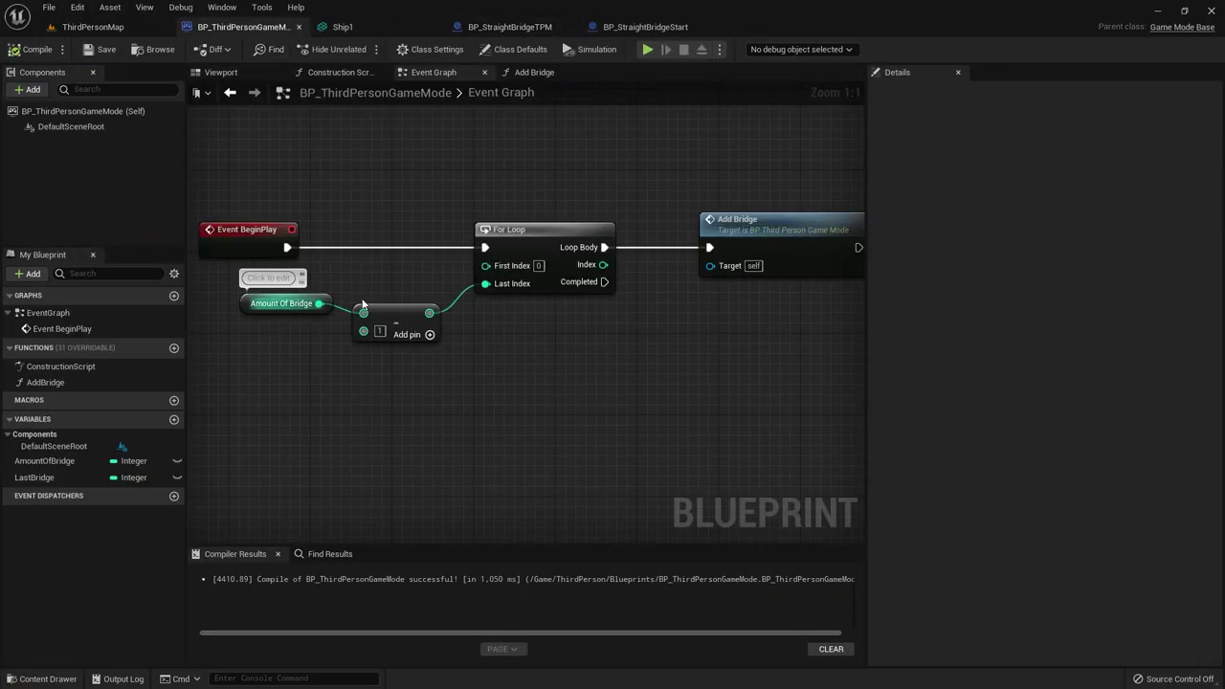
# - Set Amount Of Bridge's default to 15 and play-test, ejecting and repossessing the runner
pyautogui.click(273, 310)
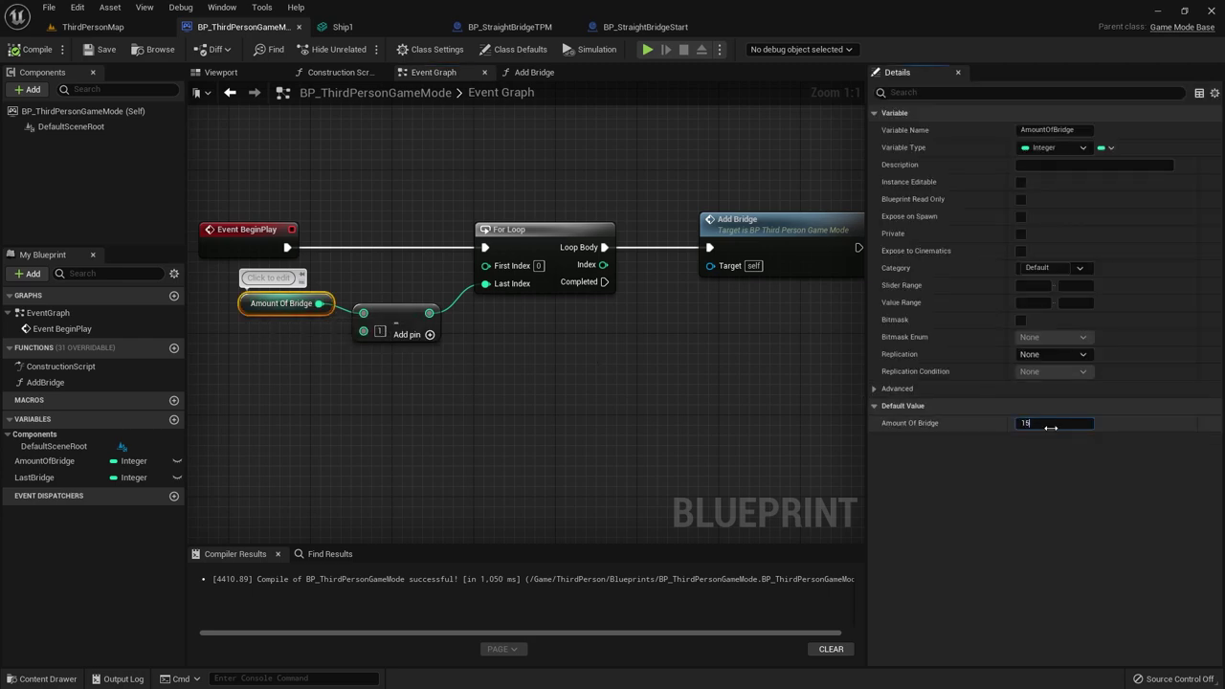
pyautogui.click(100, 32)
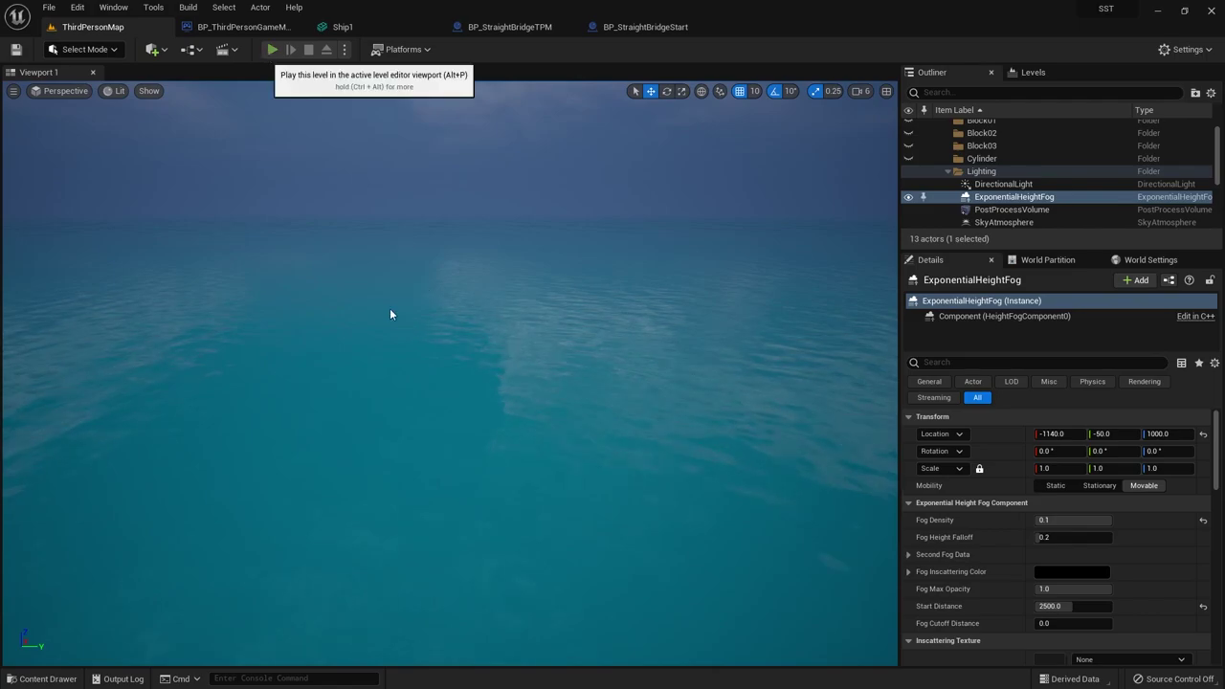
pyautogui.hotkey('alt', 'p')
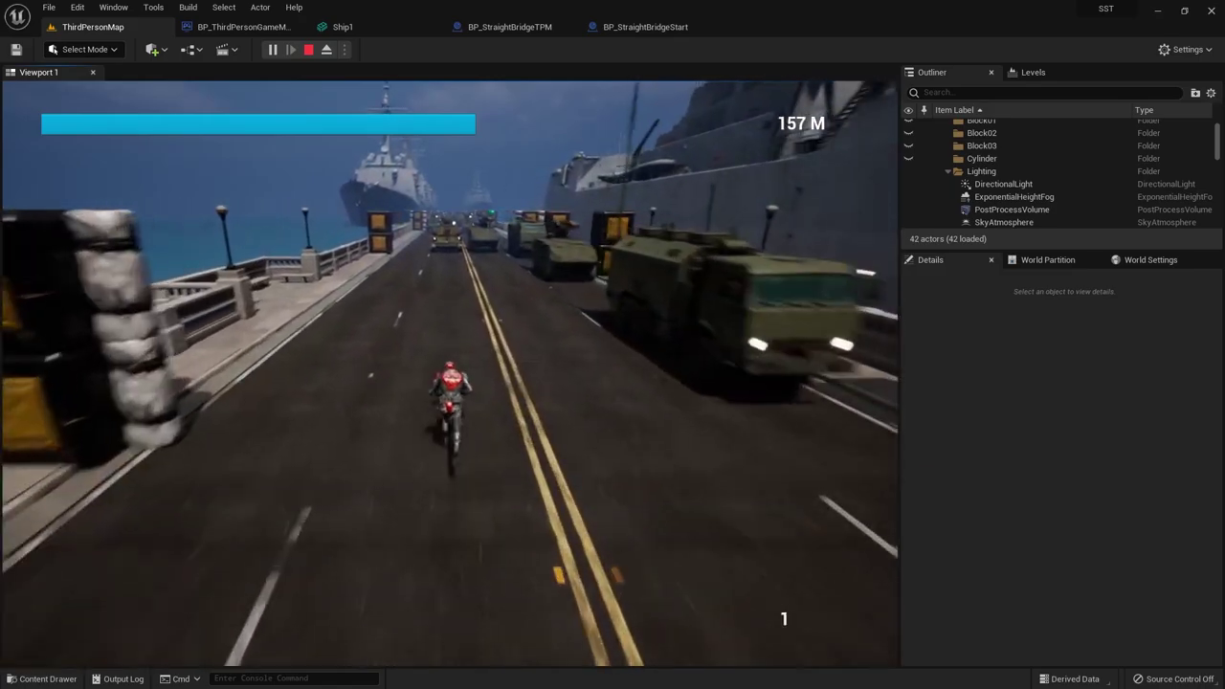
pyautogui.hotkey('shift', 'F1')
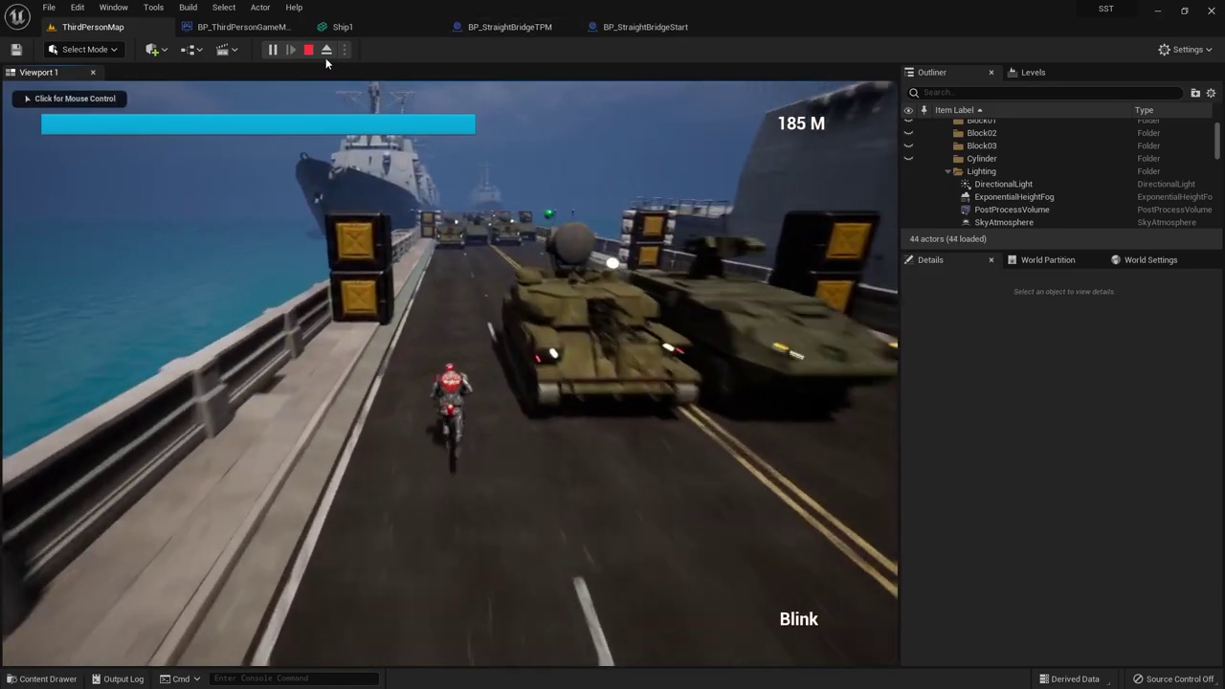
pyautogui.click(327, 50)
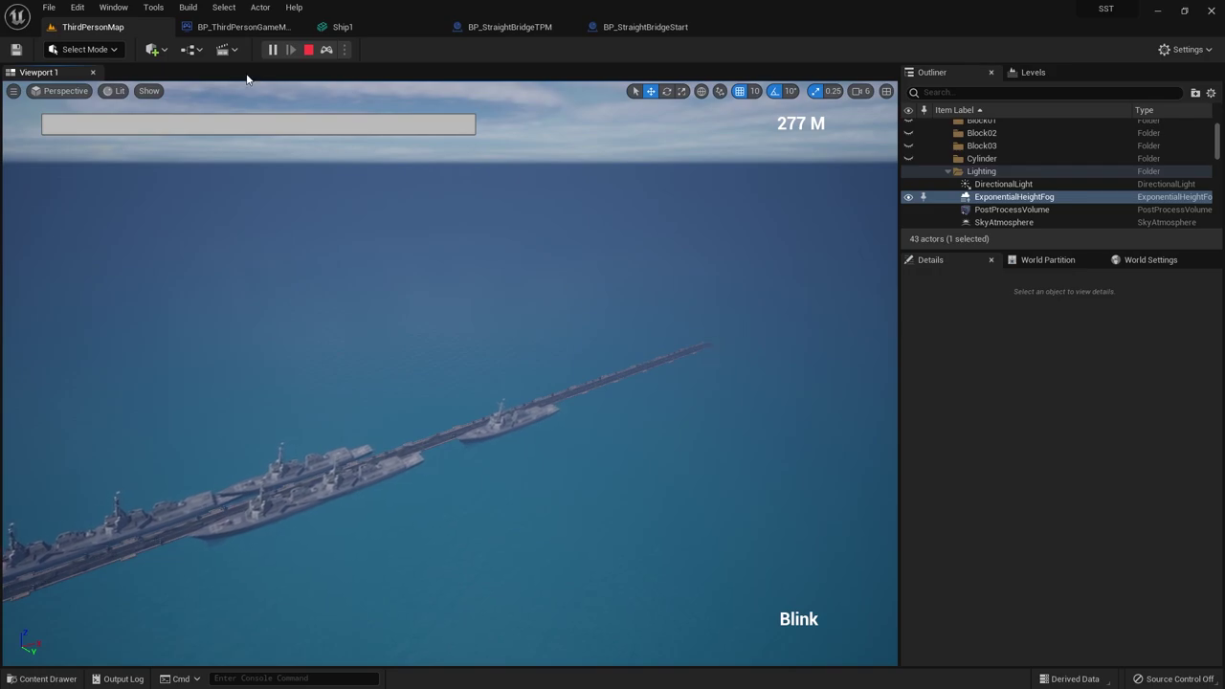
pyautogui.click(327, 56)
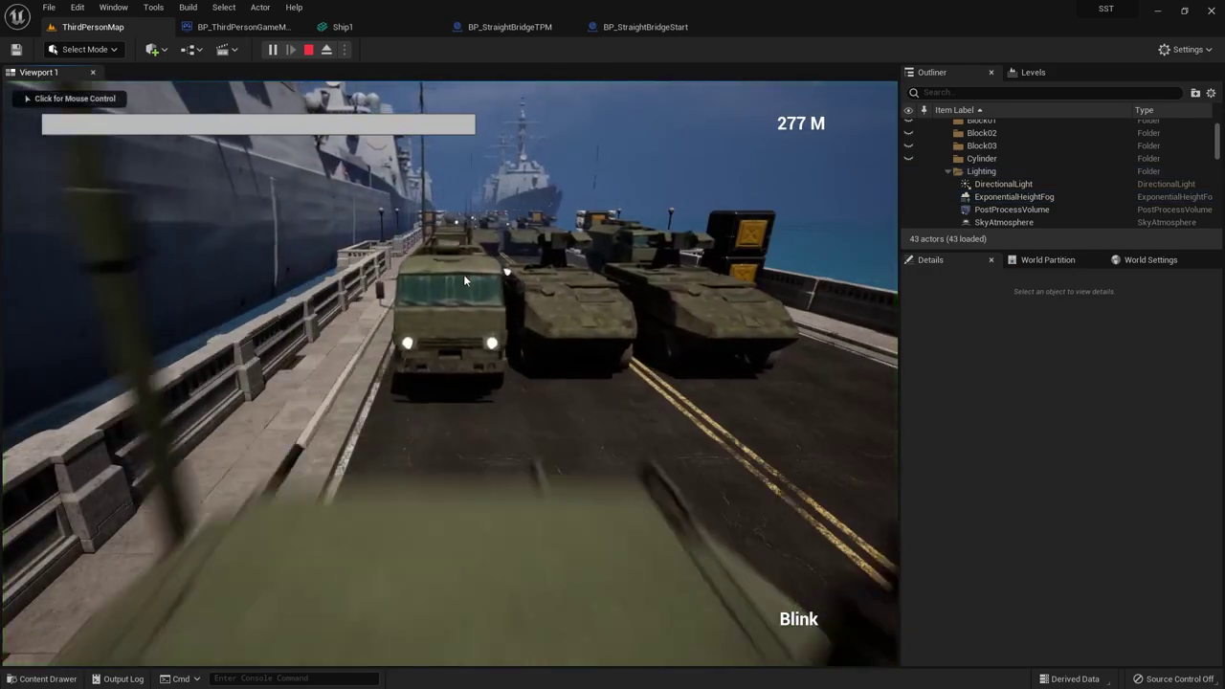
pyautogui.click(304, 51)
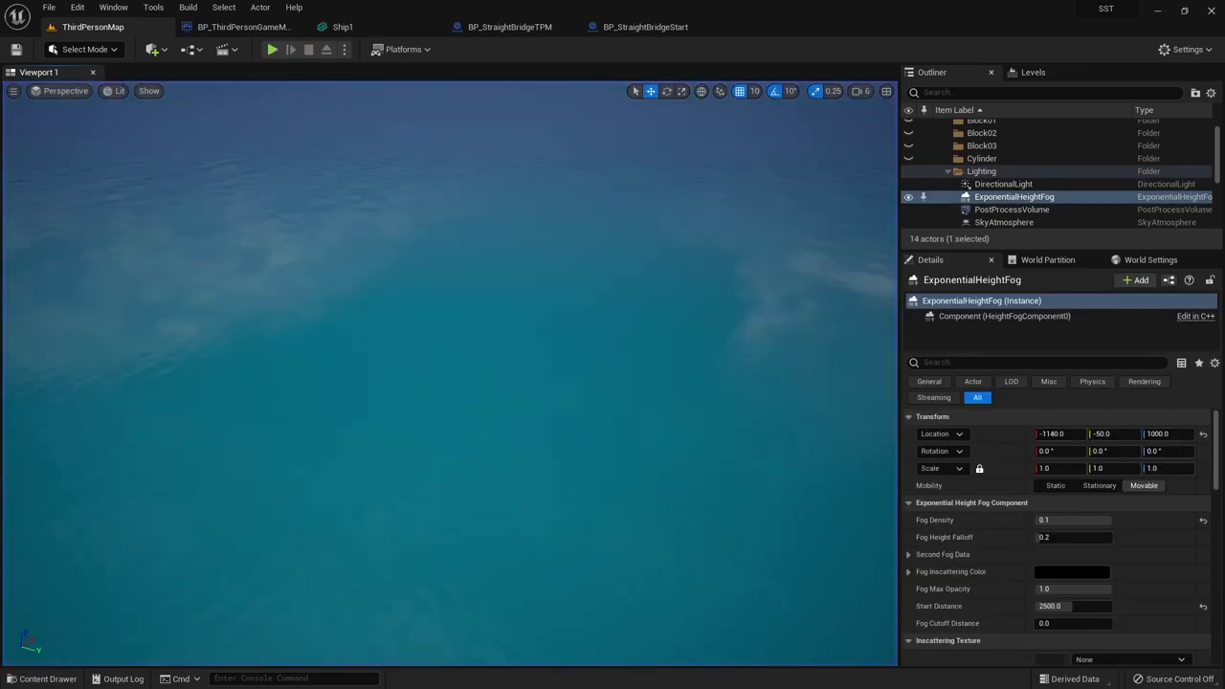
# - Frame the bridge and fog, play-test the extended level again, then open the content browser
pyautogui.doubleClick(1046, 196)
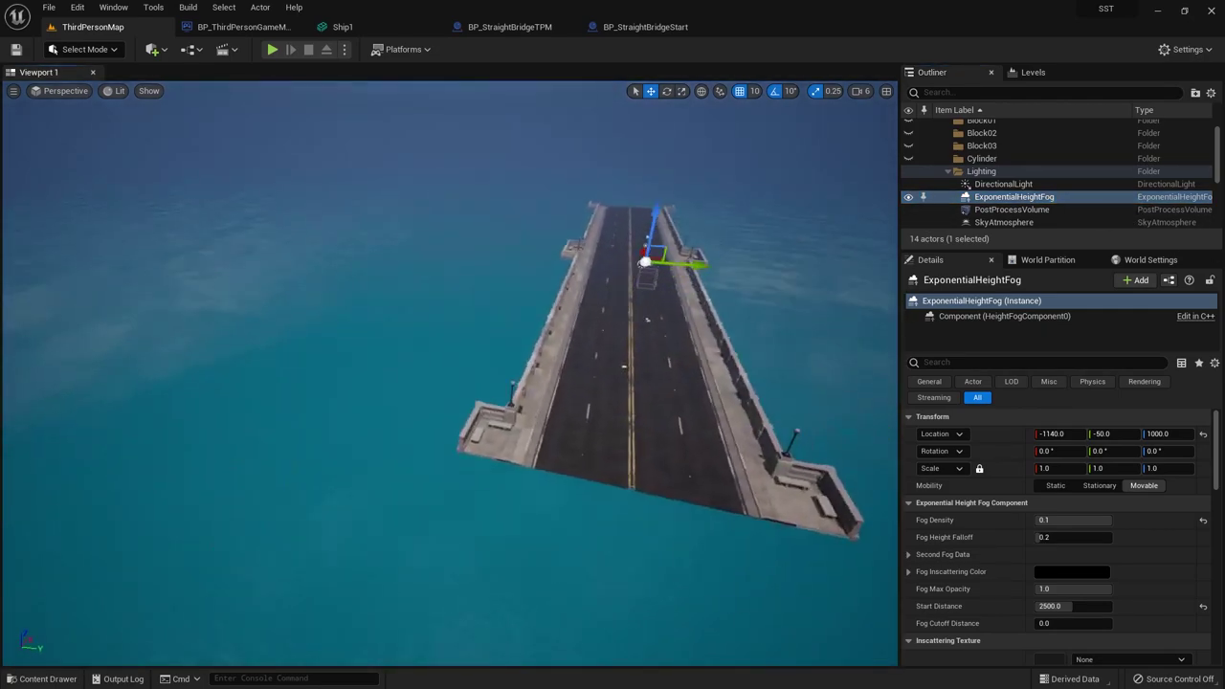
pyautogui.keyDown('alt'); pyautogui.moveTo(737, 362); pyautogui.dragTo(738, 363); pyautogui.keyUp('alt')
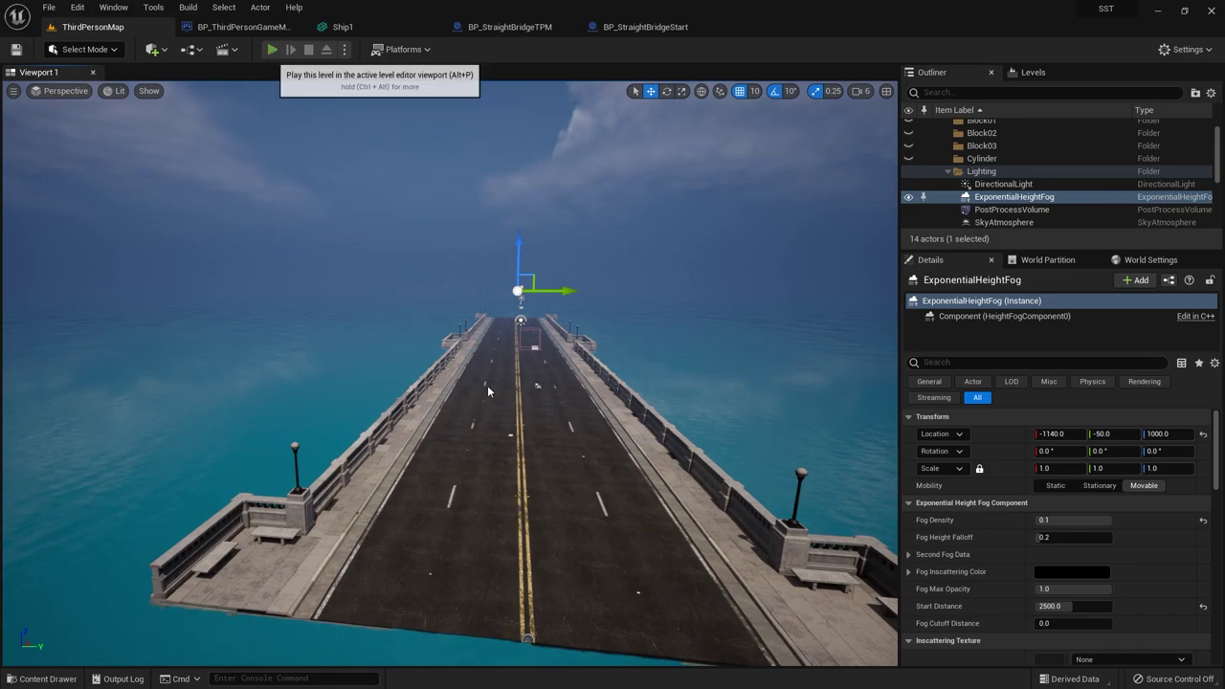
pyautogui.hotkey('alt', 'p')
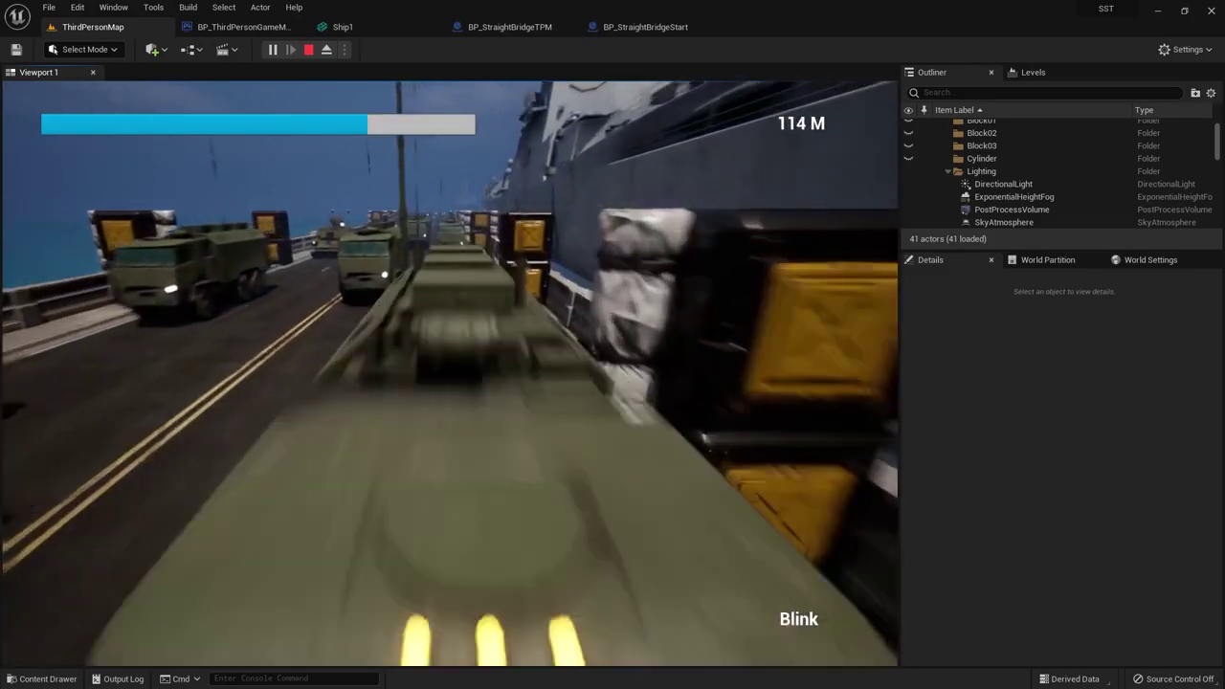
pyautogui.press('Escape')
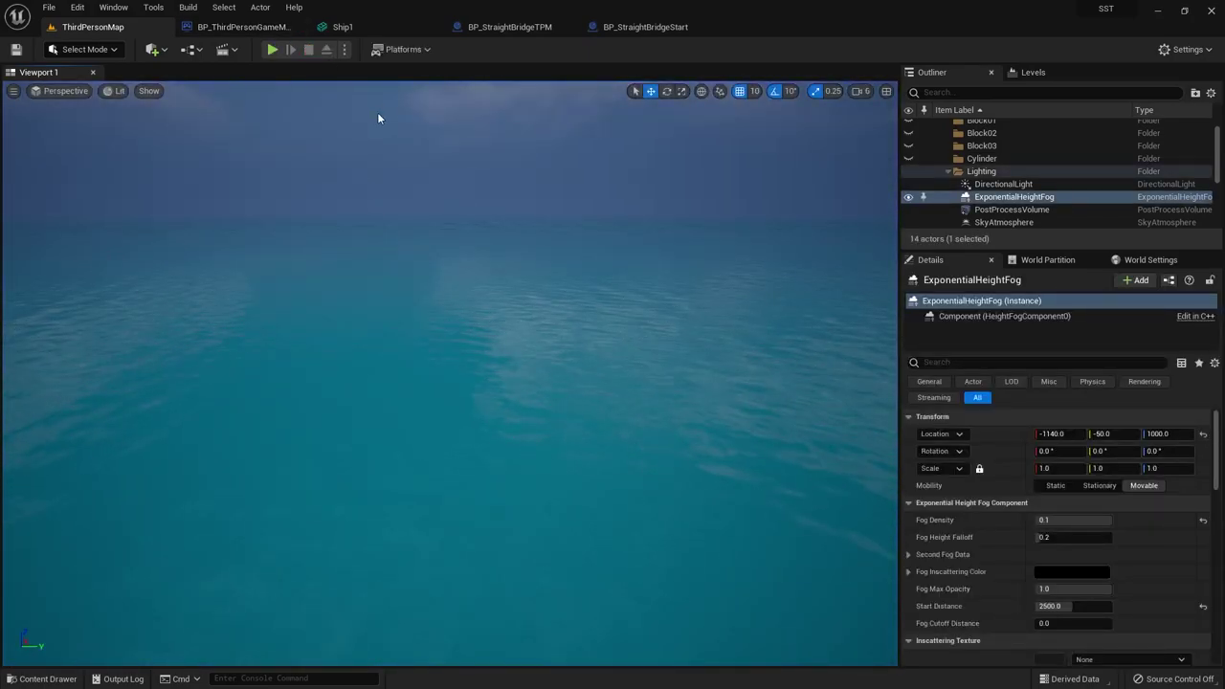
pyautogui.hotkey('ctrl', 'space')
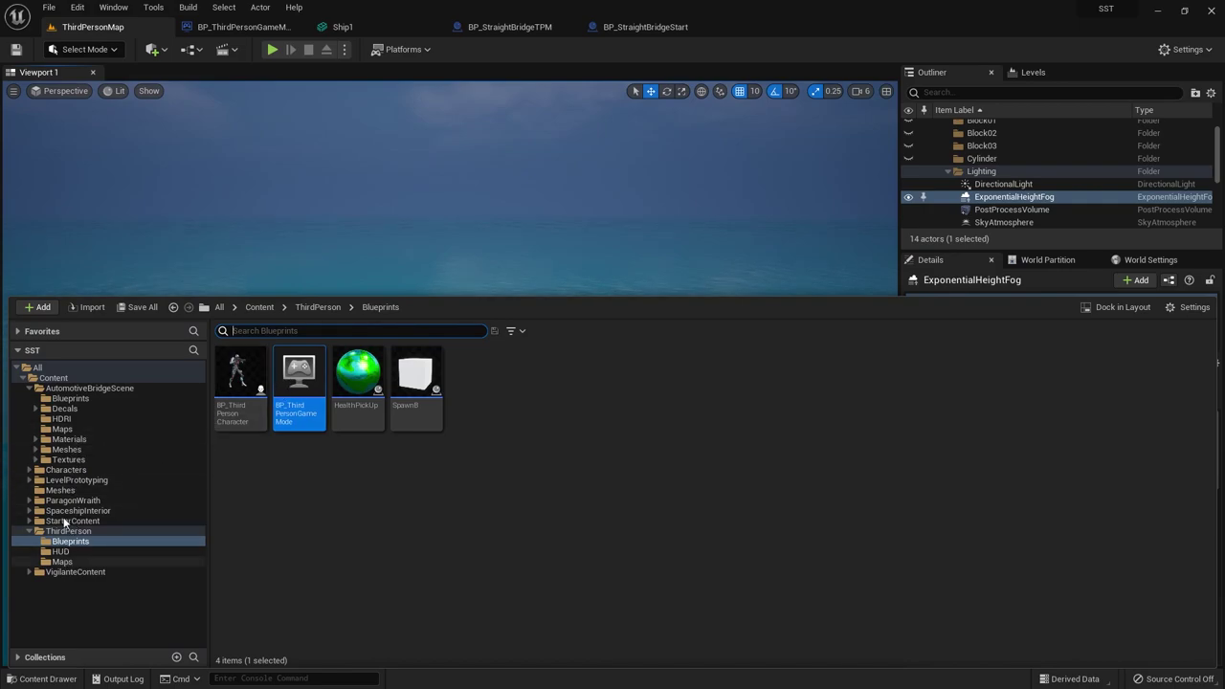
# - Open the T3 vehicle mesh from the Meshes folder and orbit around it
pyautogui.click(30, 389)
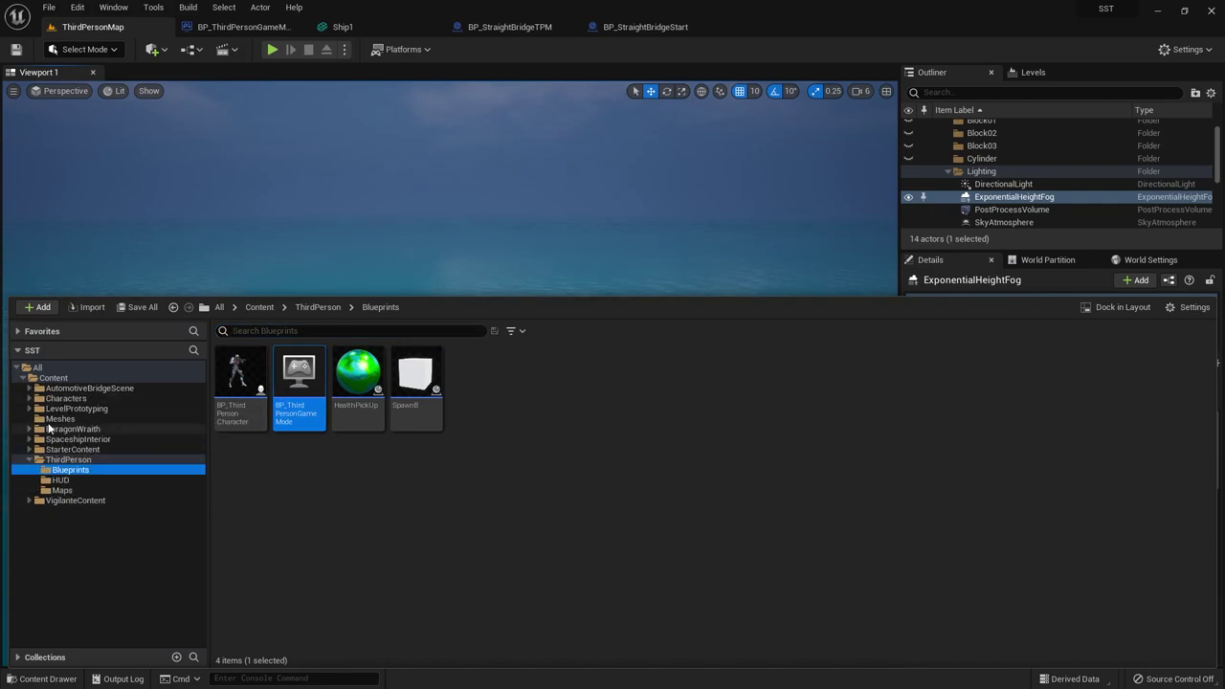
pyautogui.click(53, 419)
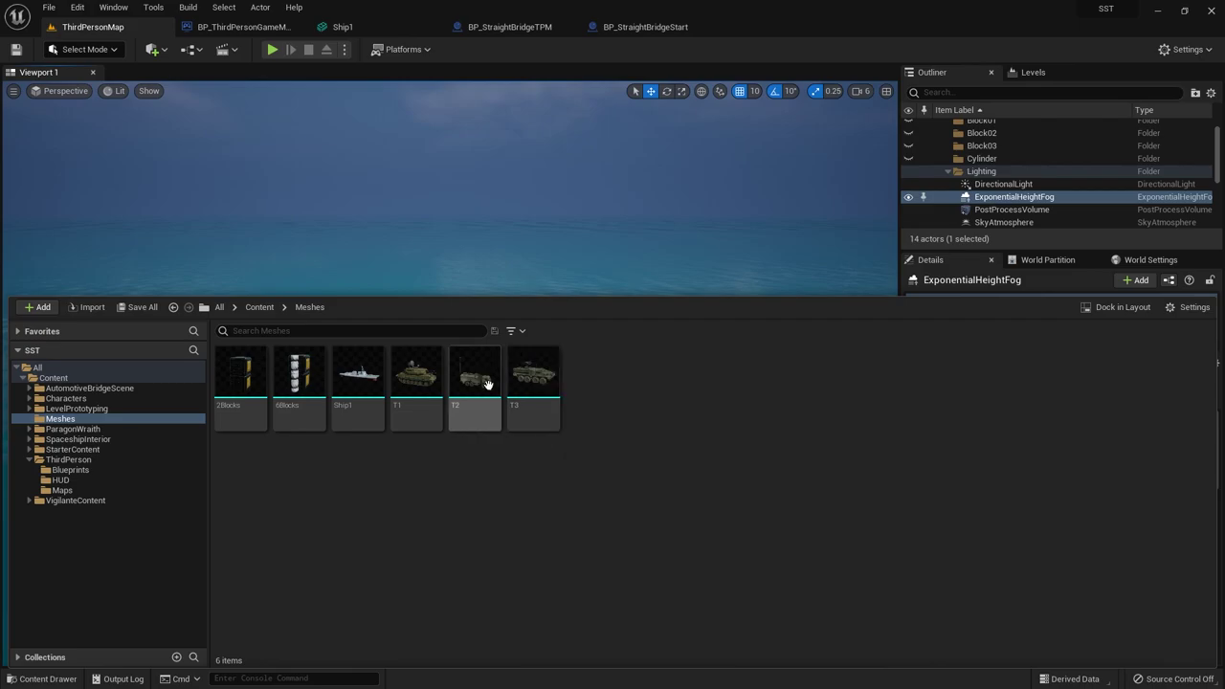
pyautogui.click(528, 372)
pyautogui.moveTo(314, 307)
pyautogui.mouseDown()
pyautogui.moveTo(681, 185)
pyautogui.moveTo(1022, 295)
pyautogui.mouseUp()
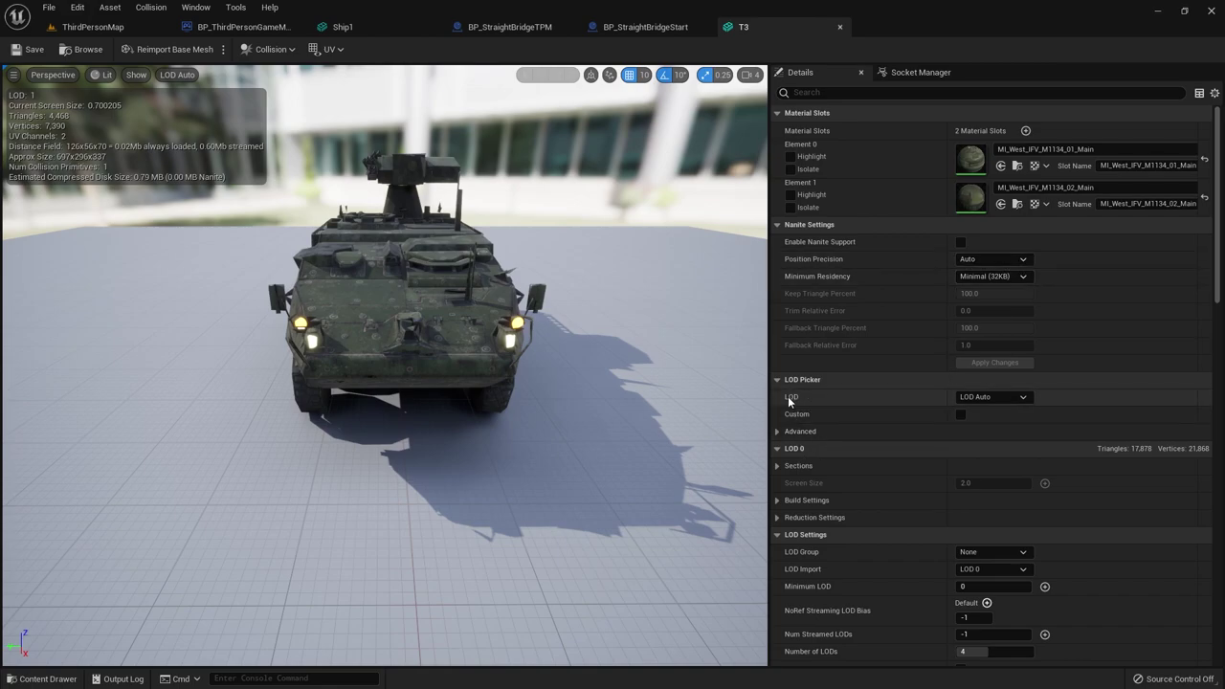
# - Step the LOD preview through LOD 3, 2 and 1, ending at full-detail LOD 0
pyautogui.click(986, 400)
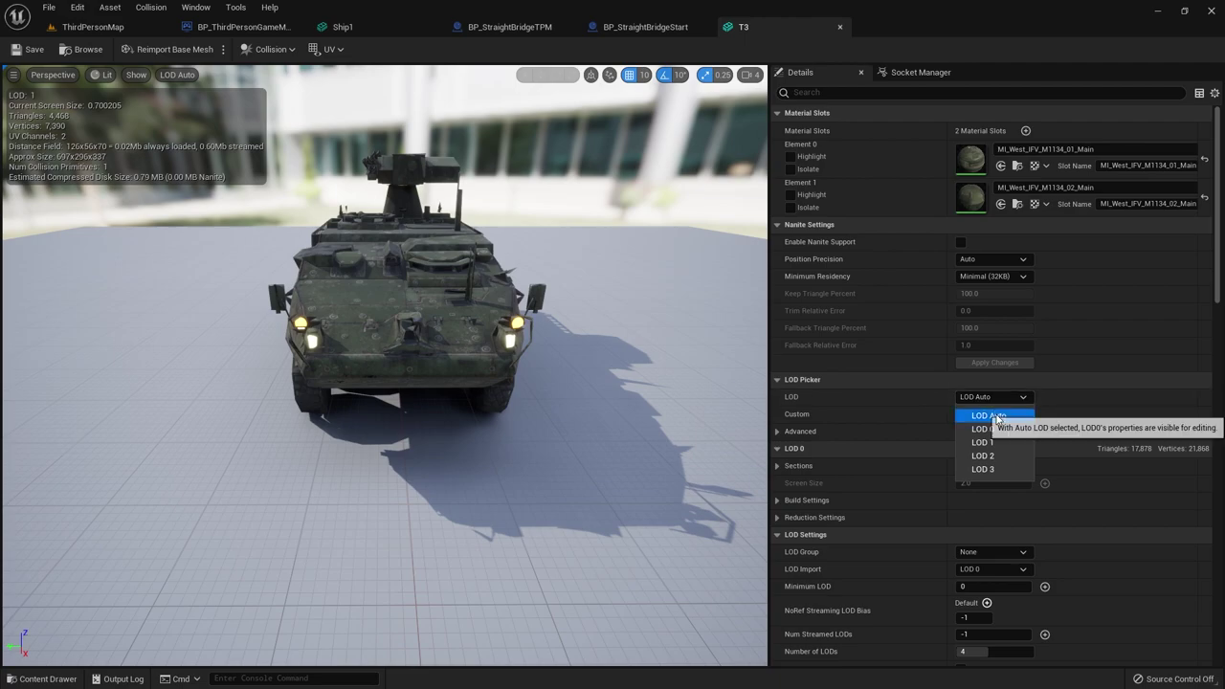
pyautogui.click(981, 469)
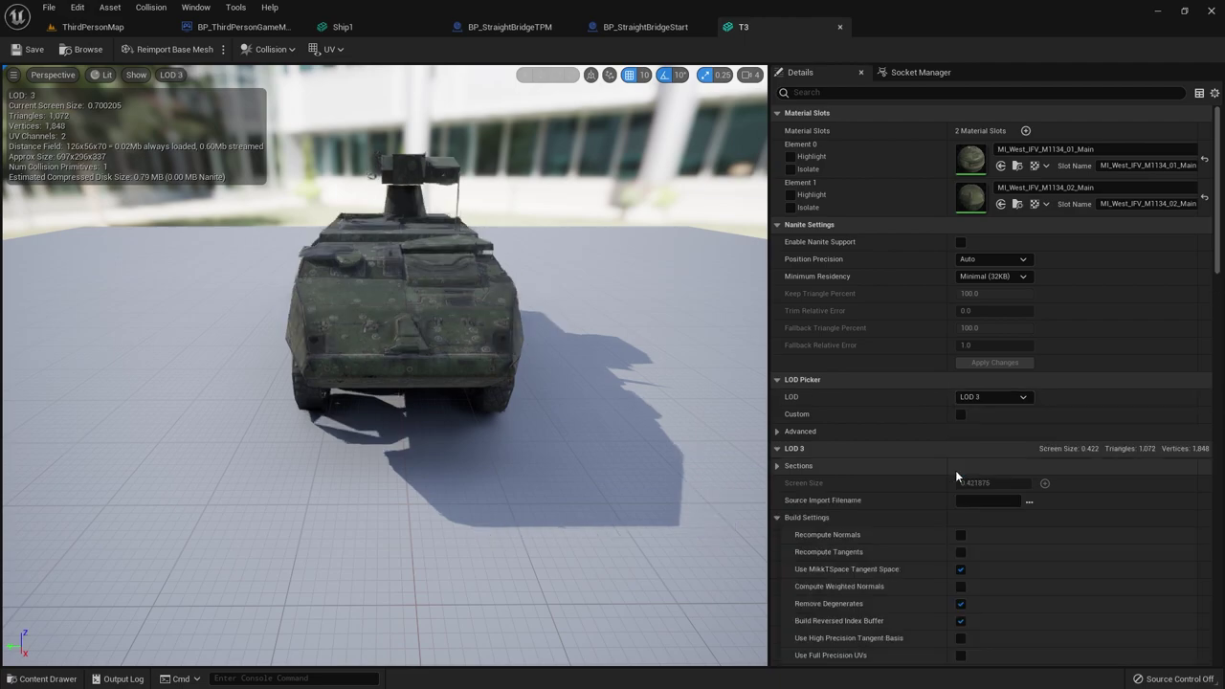
pyautogui.click(1017, 396)
pyautogui.click(985, 452)
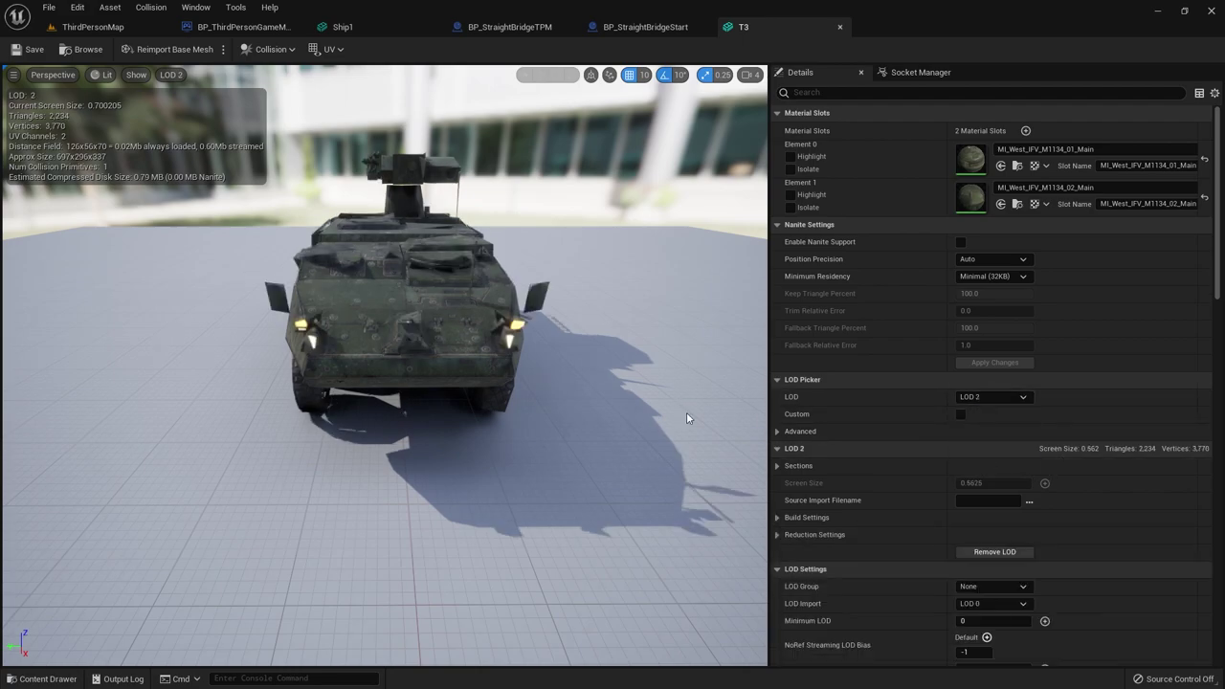
pyautogui.click(995, 396)
pyautogui.click(992, 443)
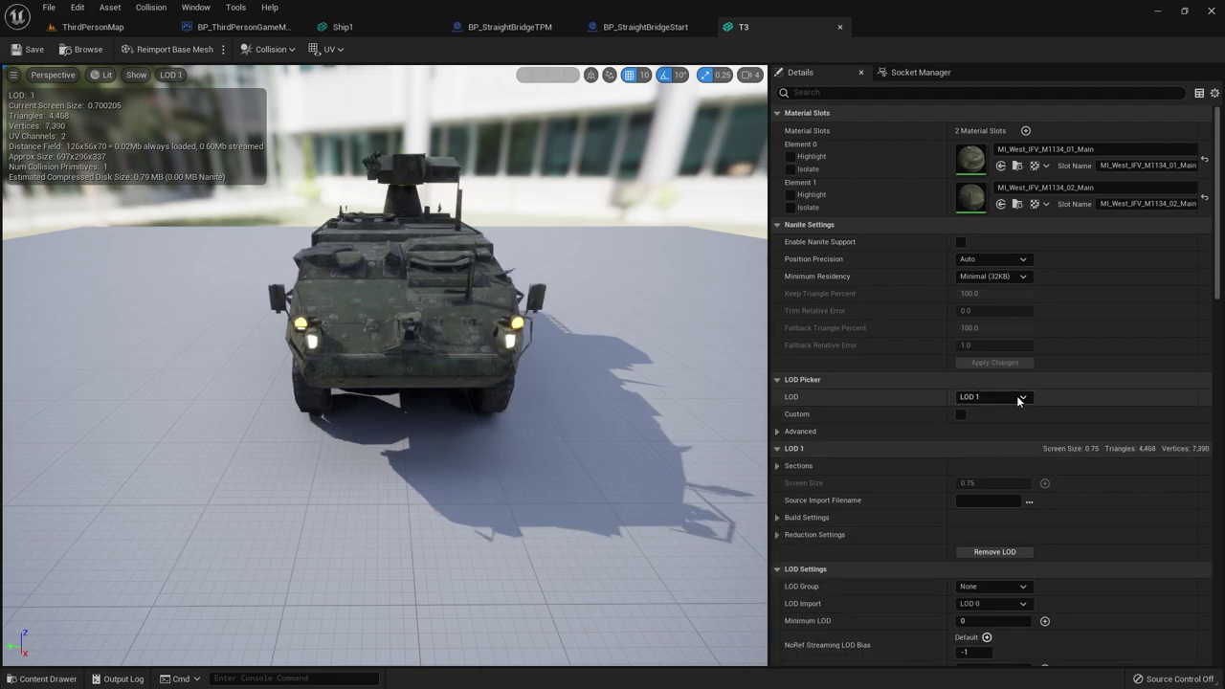
pyautogui.click(1016, 396)
pyautogui.click(995, 430)
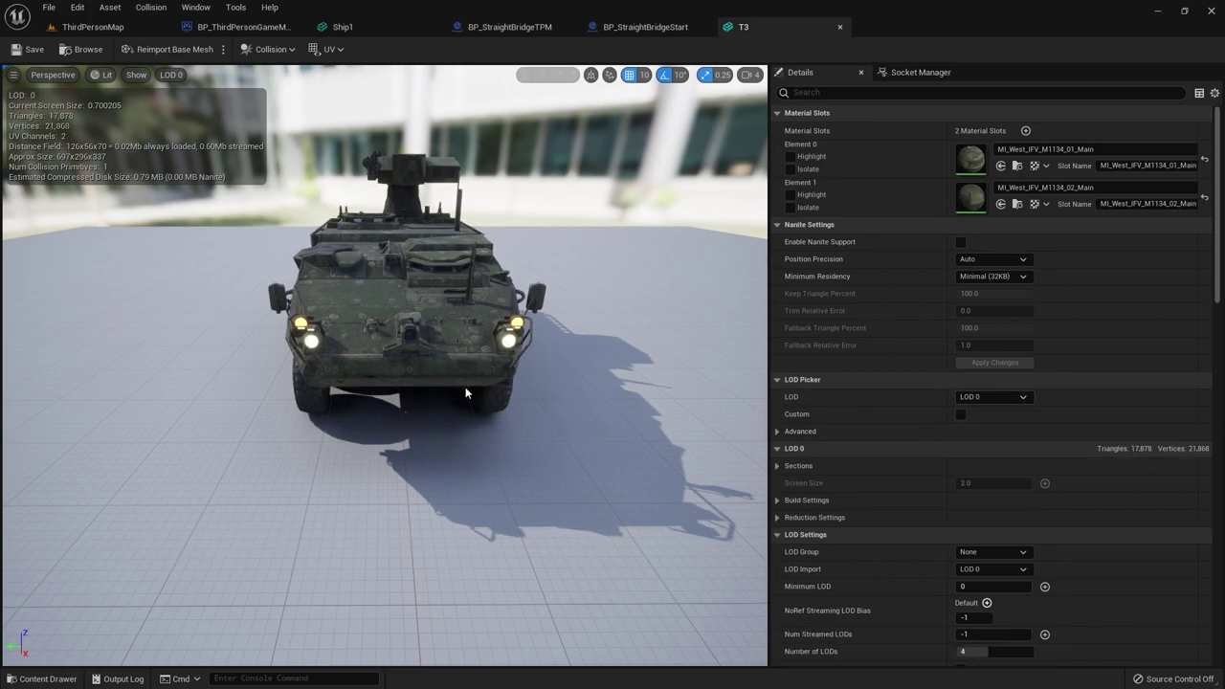
# - Enable custom LOD display in the LOD Picker, leaving only LOD0's settings visible
pyautogui.scroll(-5, 867, 504)
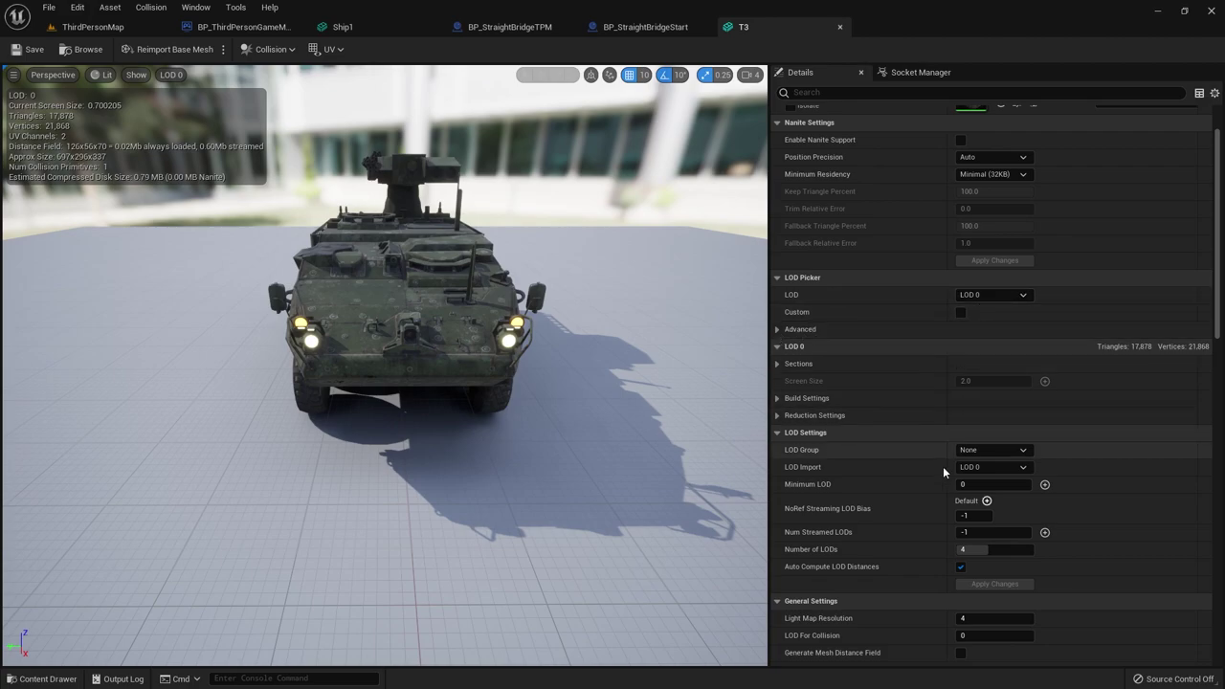
pyautogui.scroll(-5, 943, 466)
pyautogui.scroll(-7, 930, 494)
pyautogui.scroll(-9, 873, 530)
pyautogui.scroll(-7, 879, 529)
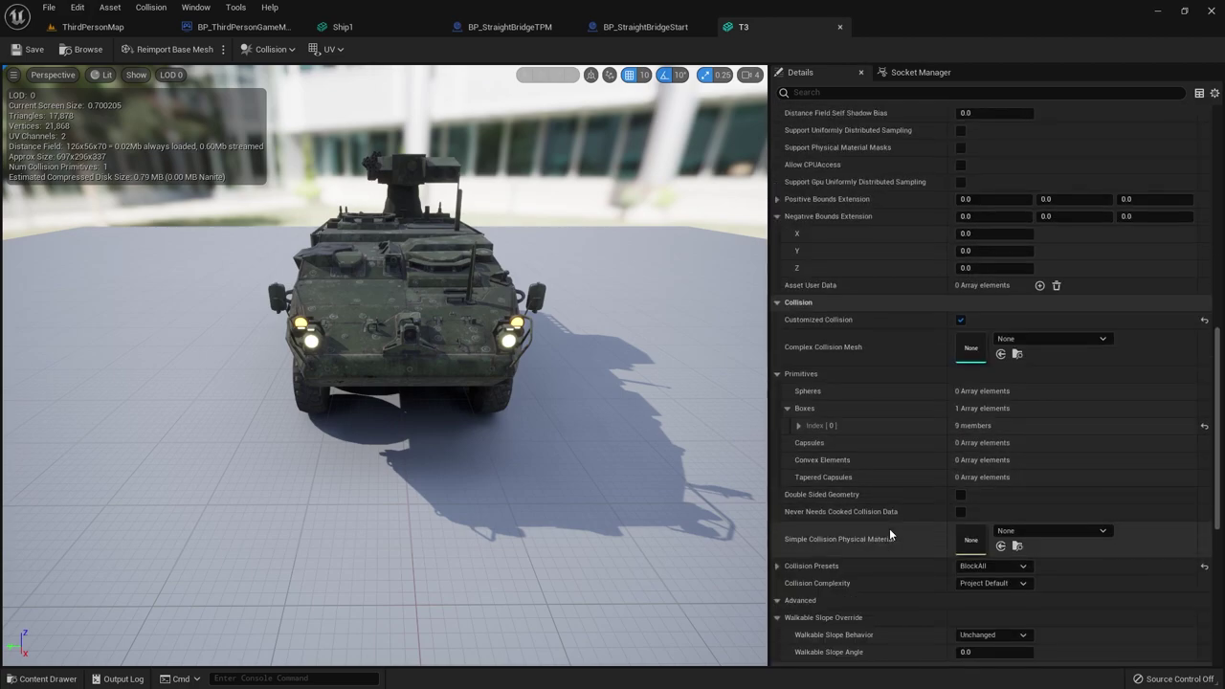
pyautogui.scroll(-4, 884, 527)
pyautogui.scroll(5, 869, 483)
pyautogui.scroll(3, 858, 478)
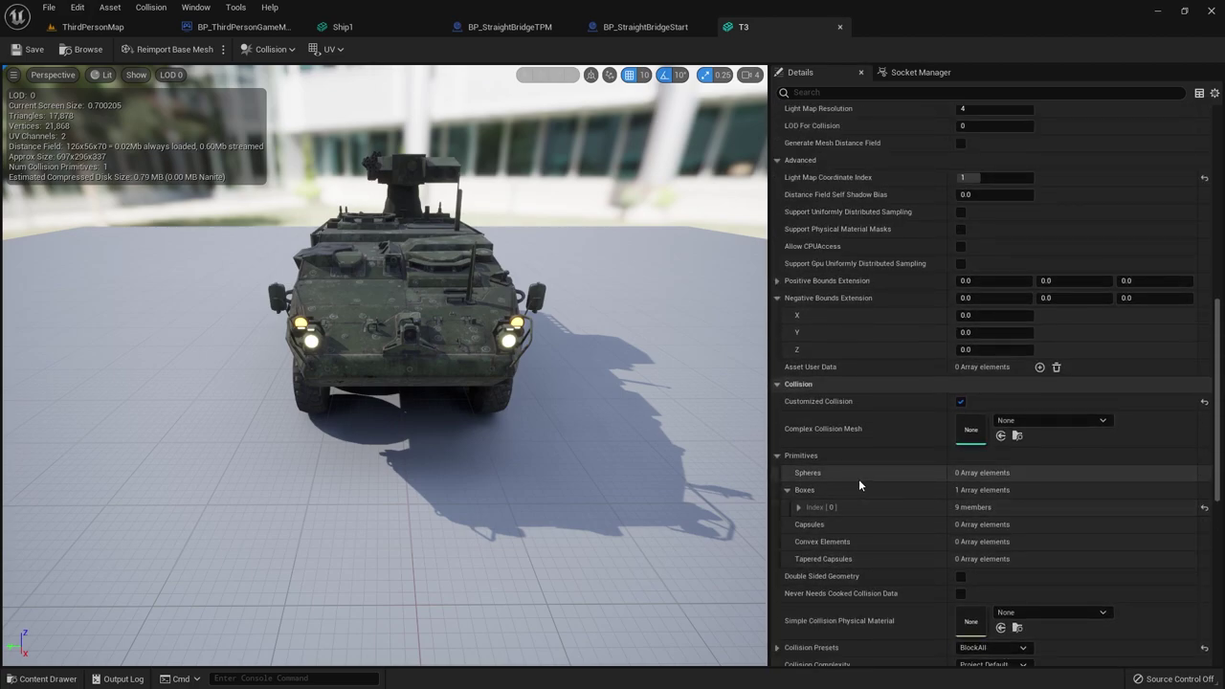
pyautogui.scroll(1, 899, 330)
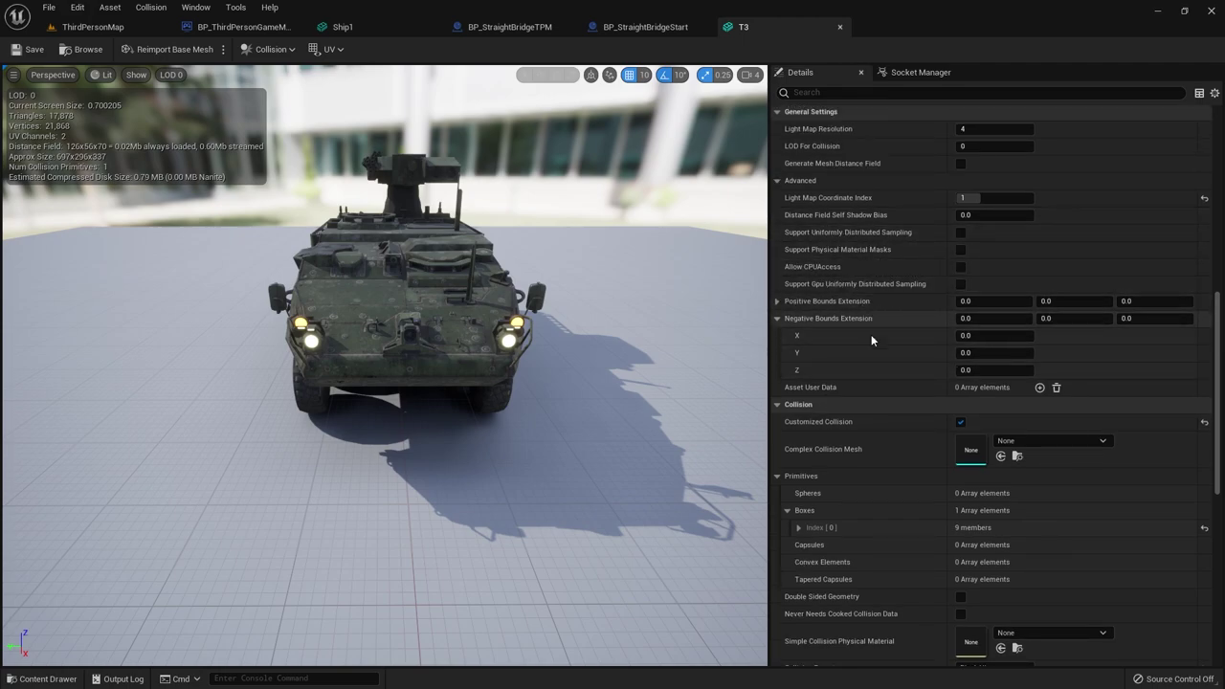
pyautogui.scroll(-8, 888, 451)
pyautogui.scroll(-7, 872, 473)
pyautogui.scroll(-5, 861, 481)
pyautogui.scroll(-3, 851, 484)
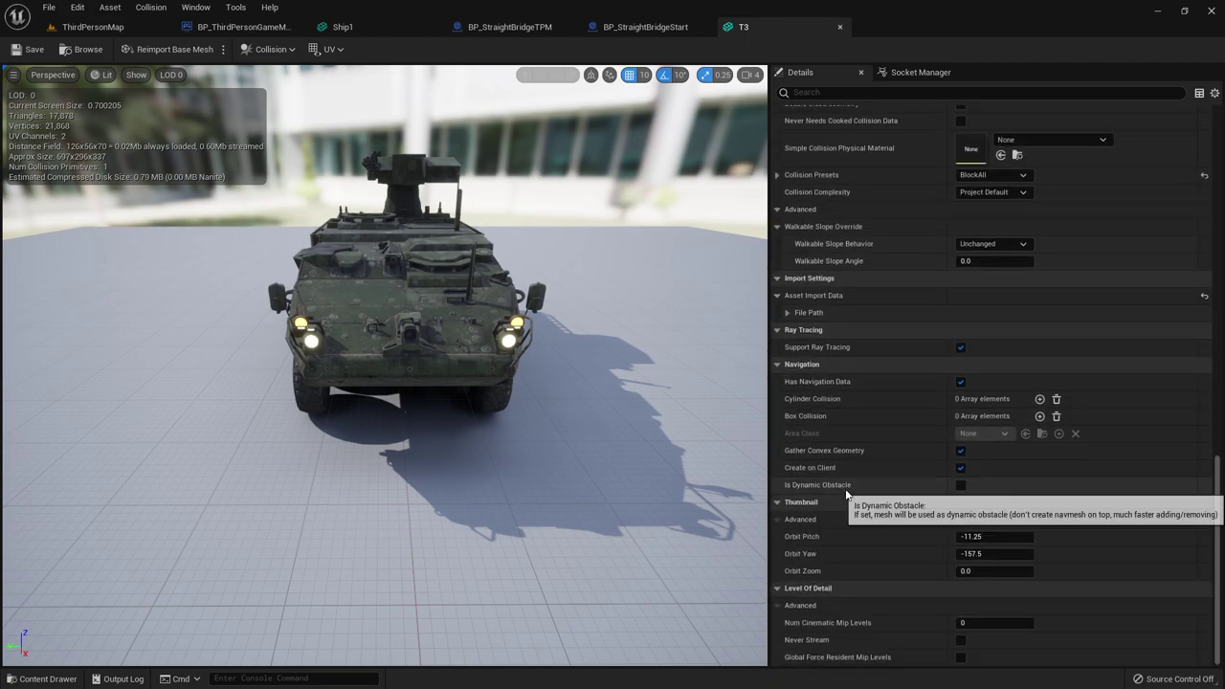
pyautogui.moveTo(1216, 557); pyautogui.dragTo(1215, 203)
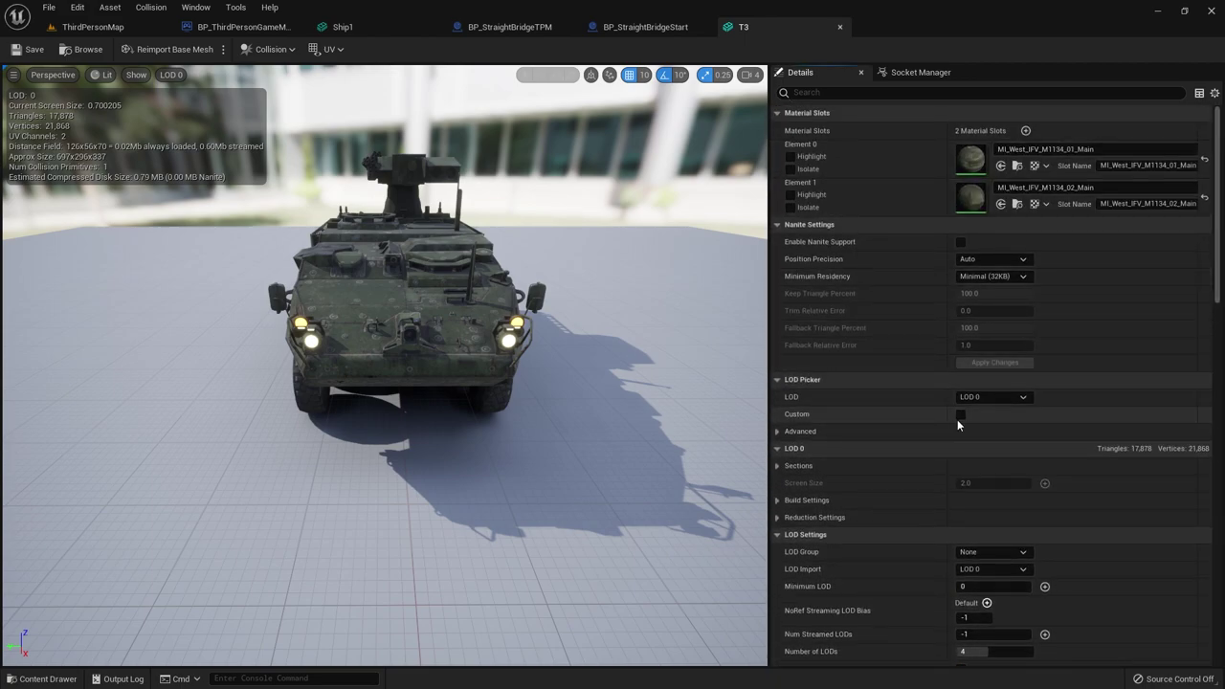
pyautogui.click(961, 413)
pyautogui.scroll(-2, 871, 492)
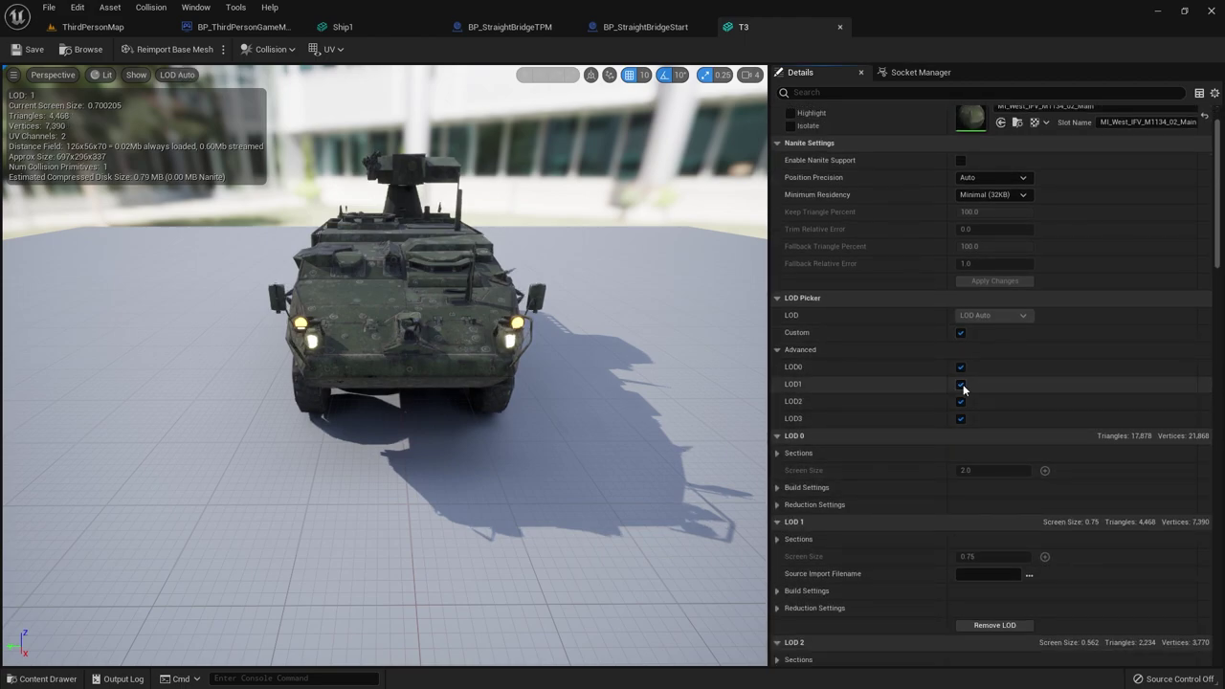
pyautogui.scroll(-3, 957, 407)
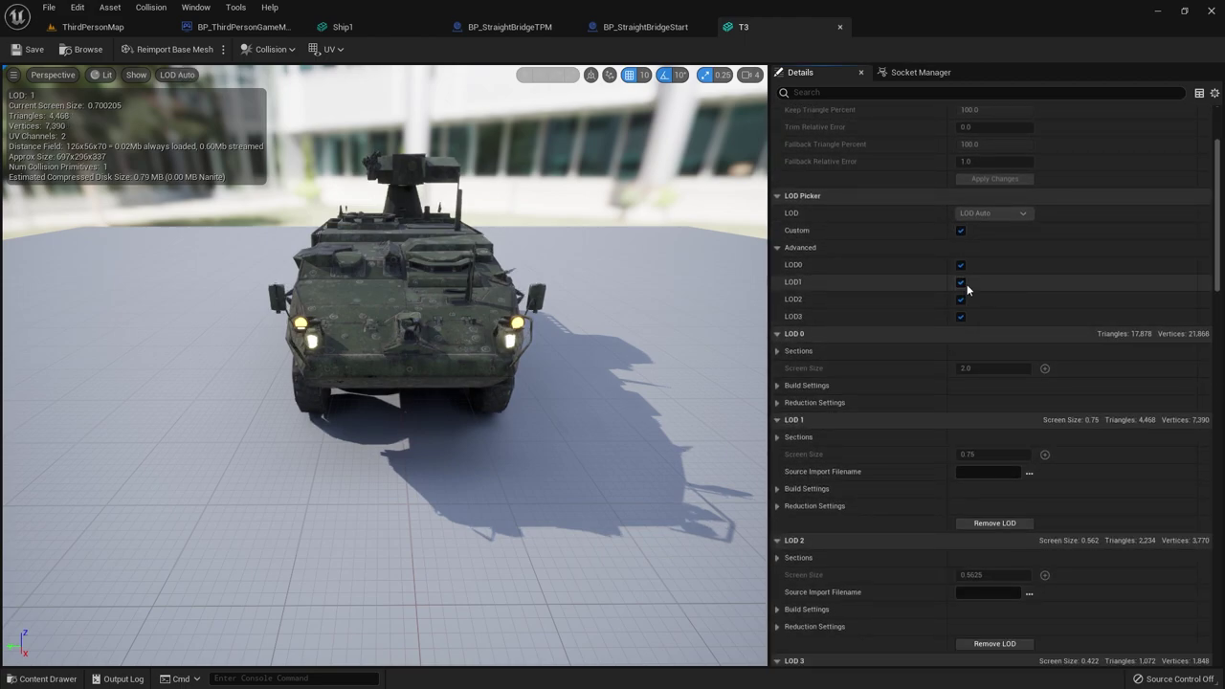
pyautogui.click(960, 282)
pyautogui.click(960, 299)
pyautogui.click(961, 316)
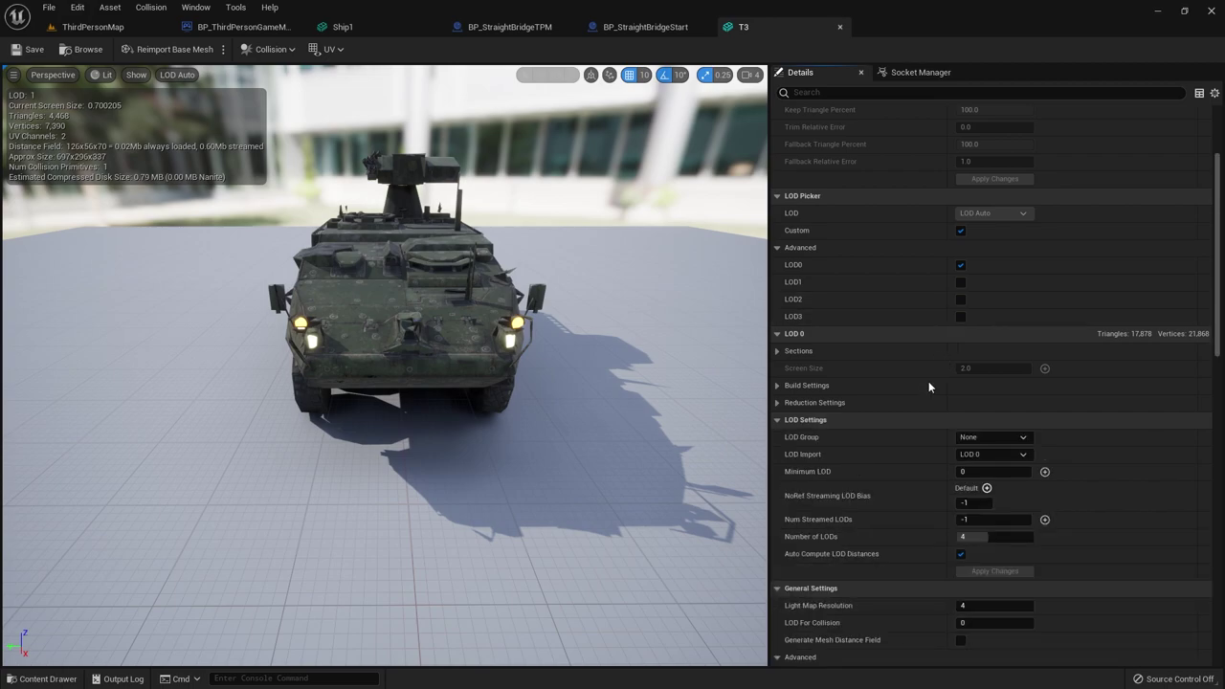
# - Turn off Auto Compute LOD Distances for the T3 mesh
pyautogui.scroll(-3, 899, 421)
pyautogui.scroll(-1, 811, 402)
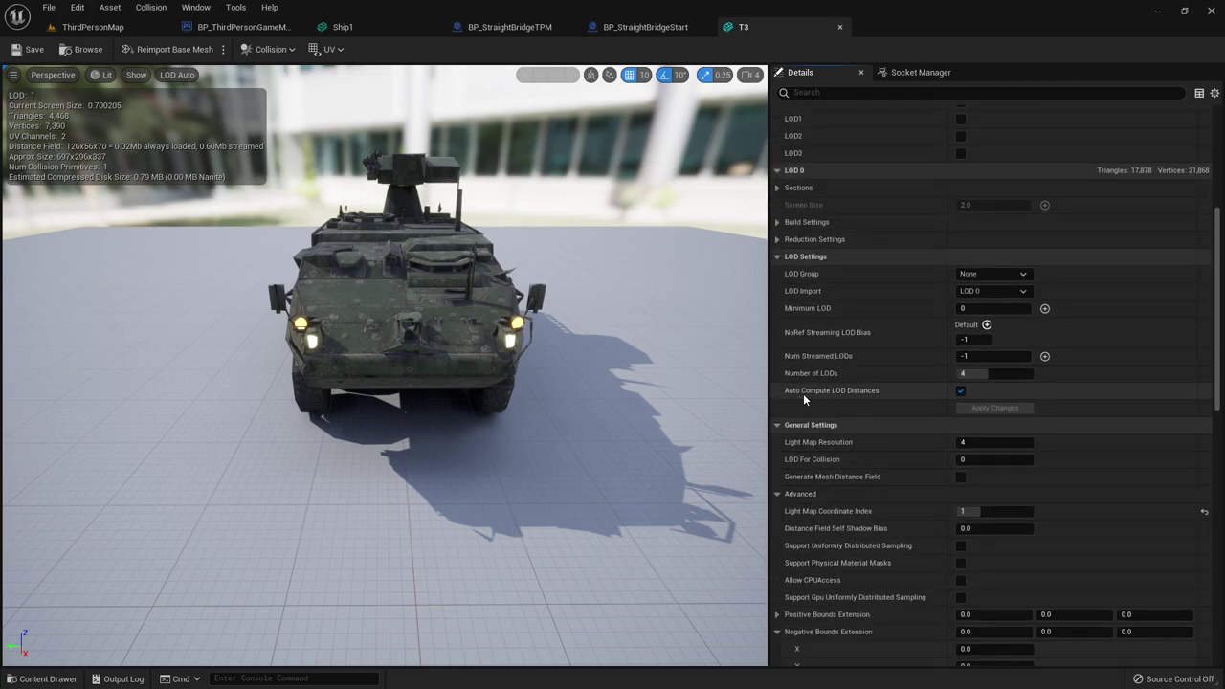
pyautogui.click(960, 392)
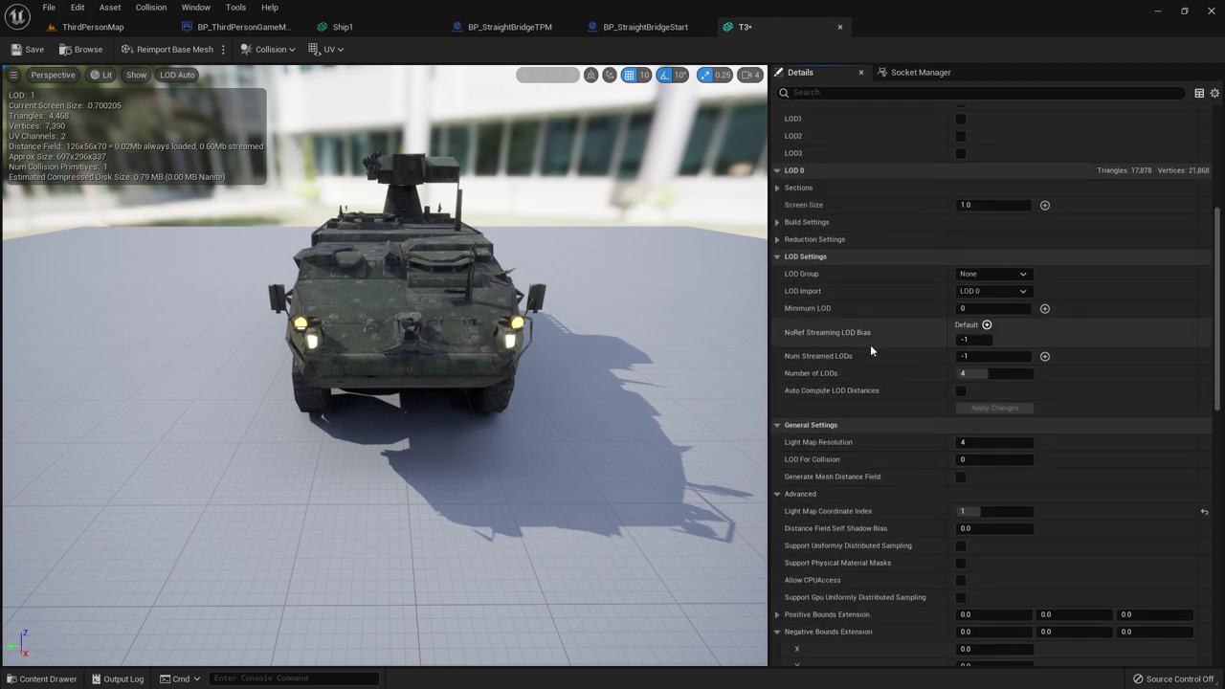
pyautogui.scroll(3, 952, 364)
pyautogui.scroll(1, 995, 296)
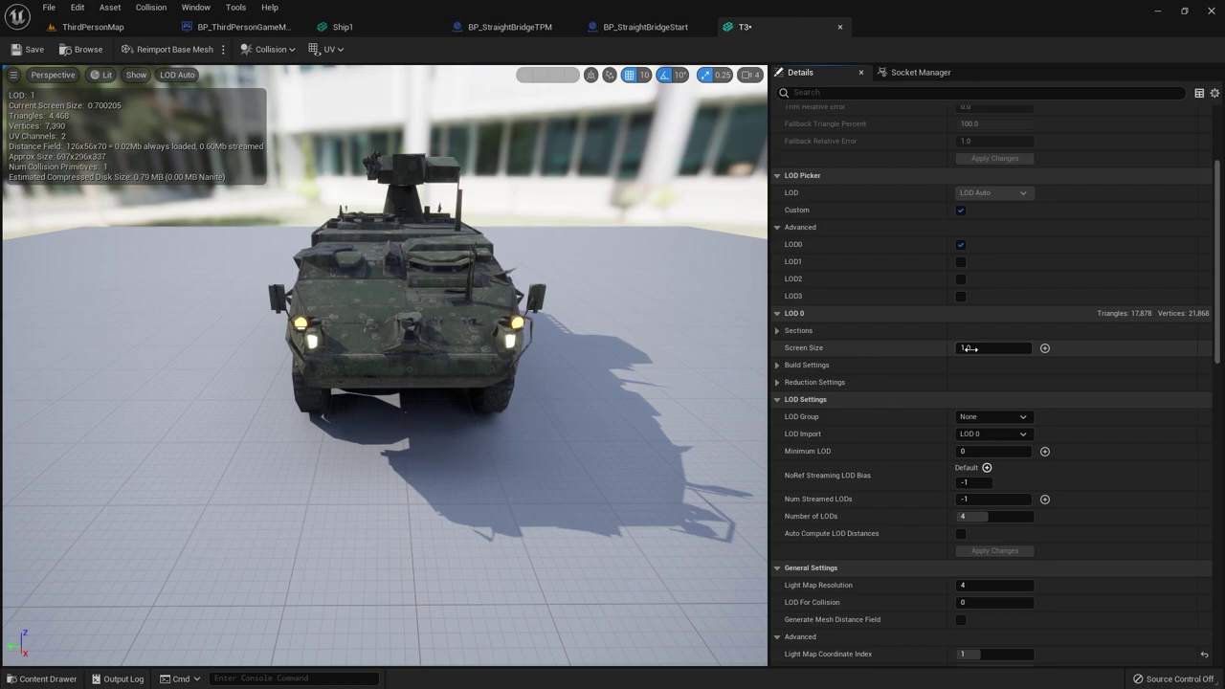
# - Show only LOD3's settings to expose its editable Screen Size
pyautogui.click(961, 262)
pyautogui.click(960, 244)
pyautogui.click(961, 296)
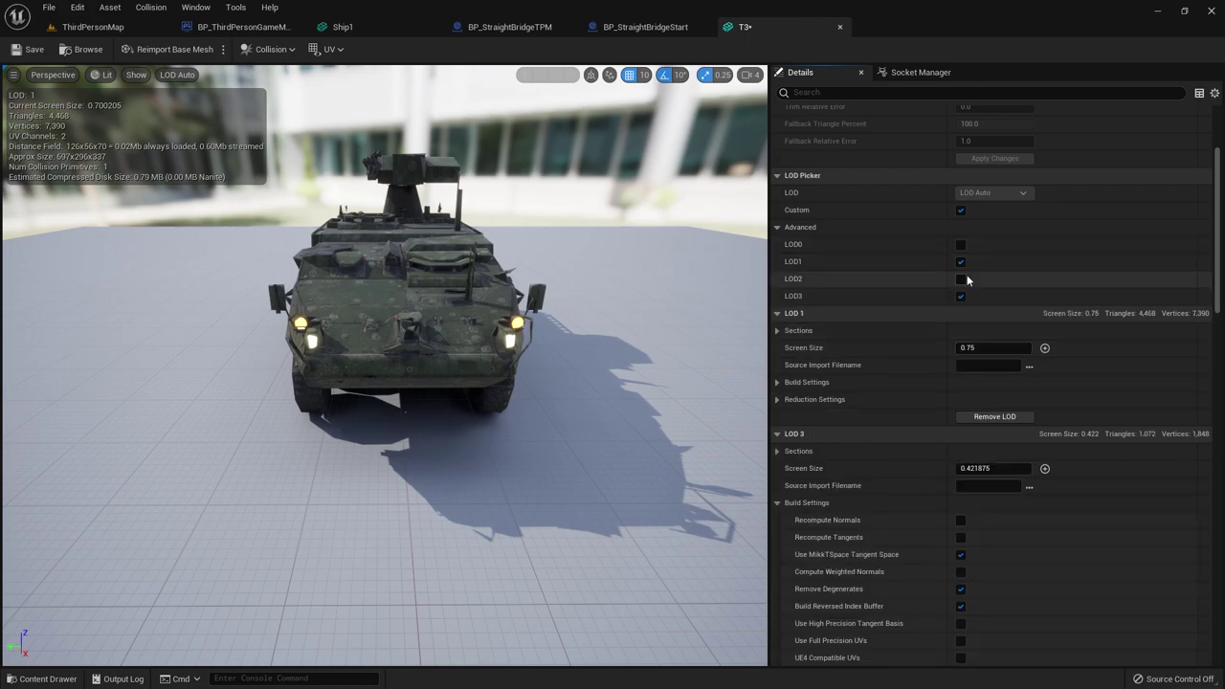
pyautogui.click(961, 261)
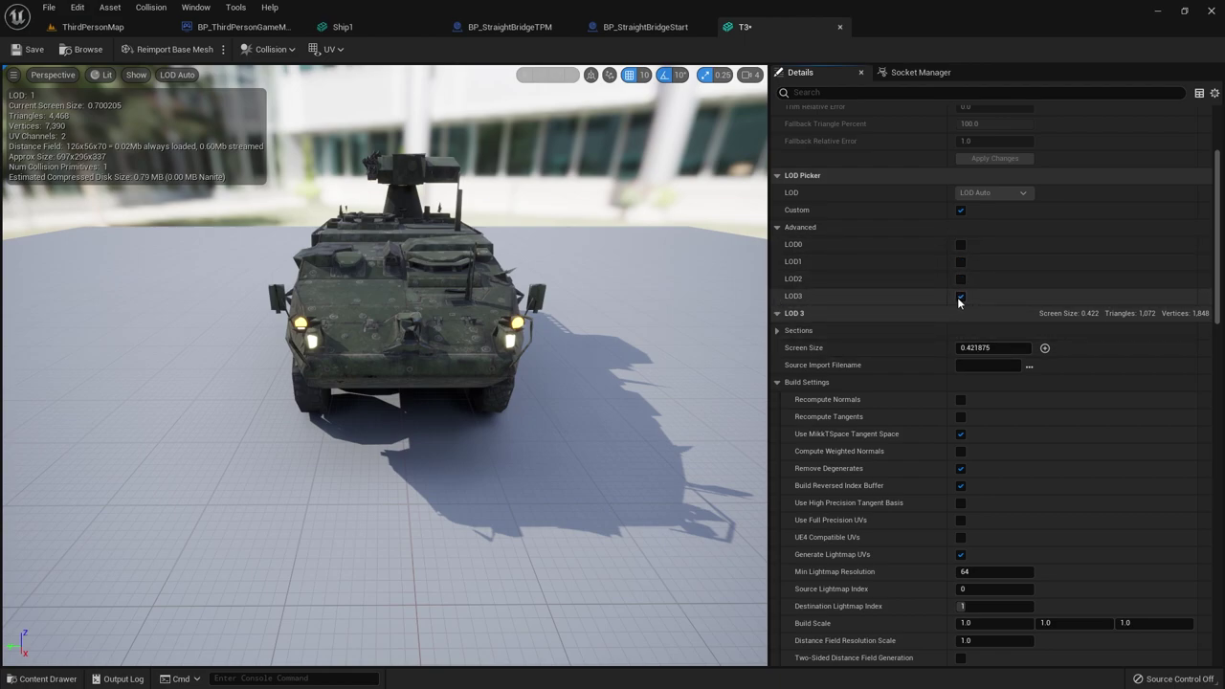
pyautogui.scroll(-2, 914, 524)
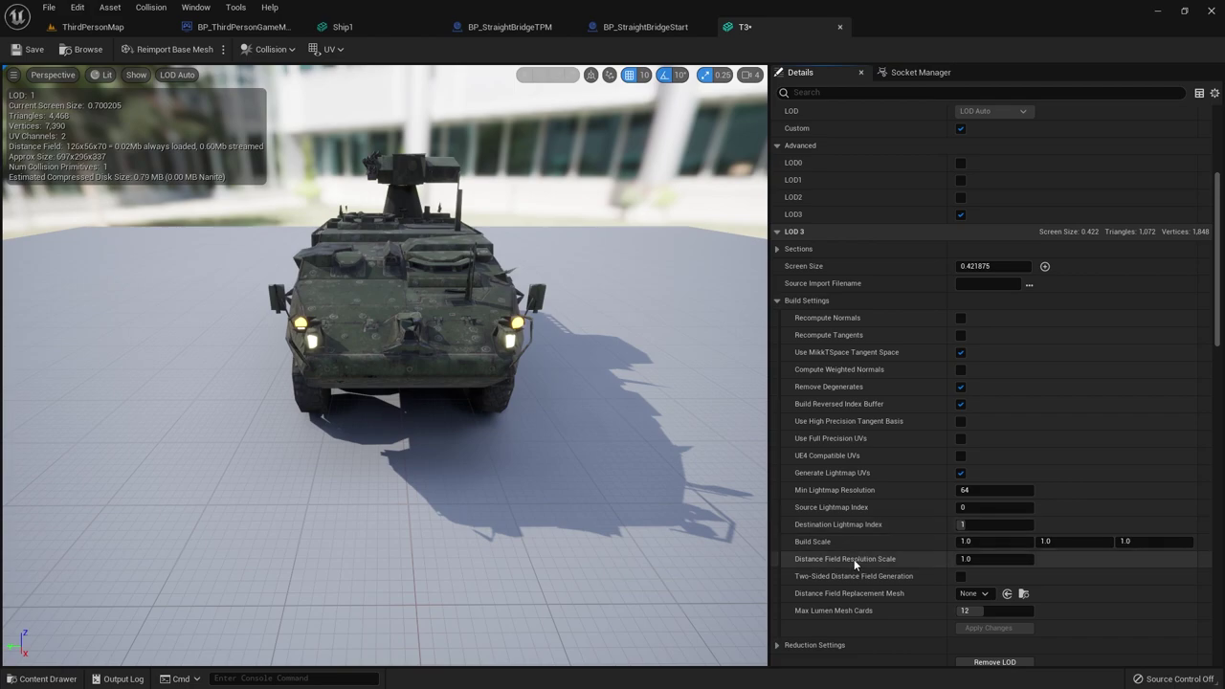
pyautogui.scroll(-5, 934, 517)
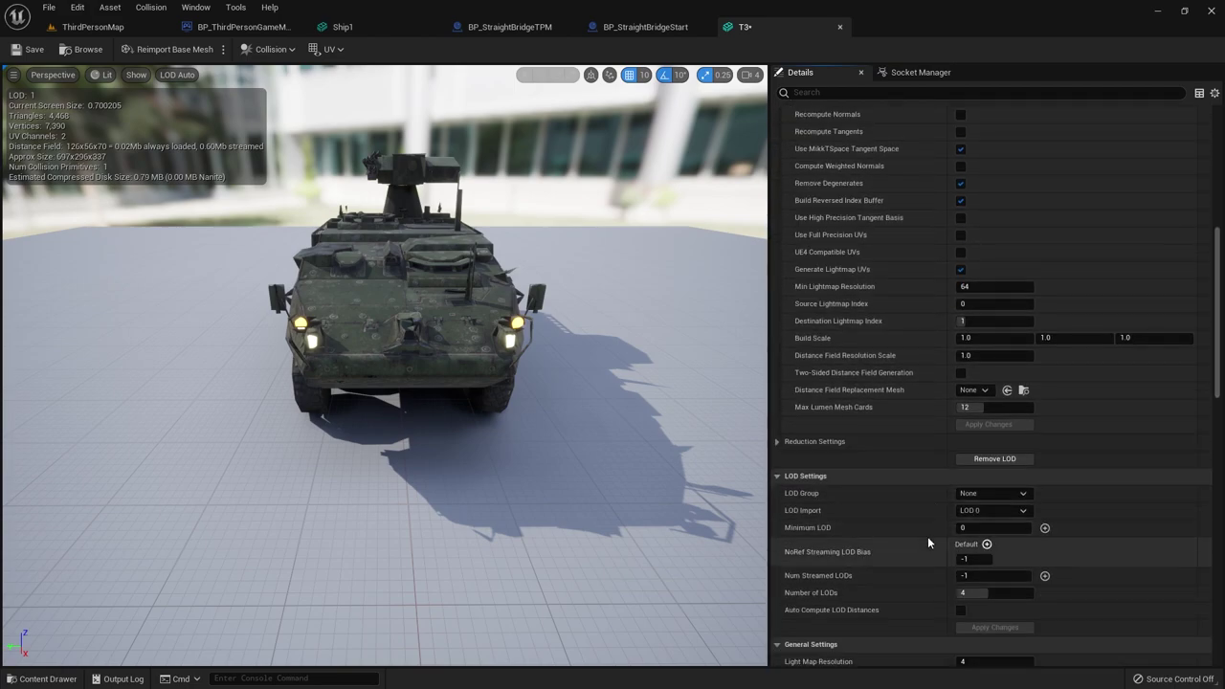
pyautogui.scroll(-2, 927, 543)
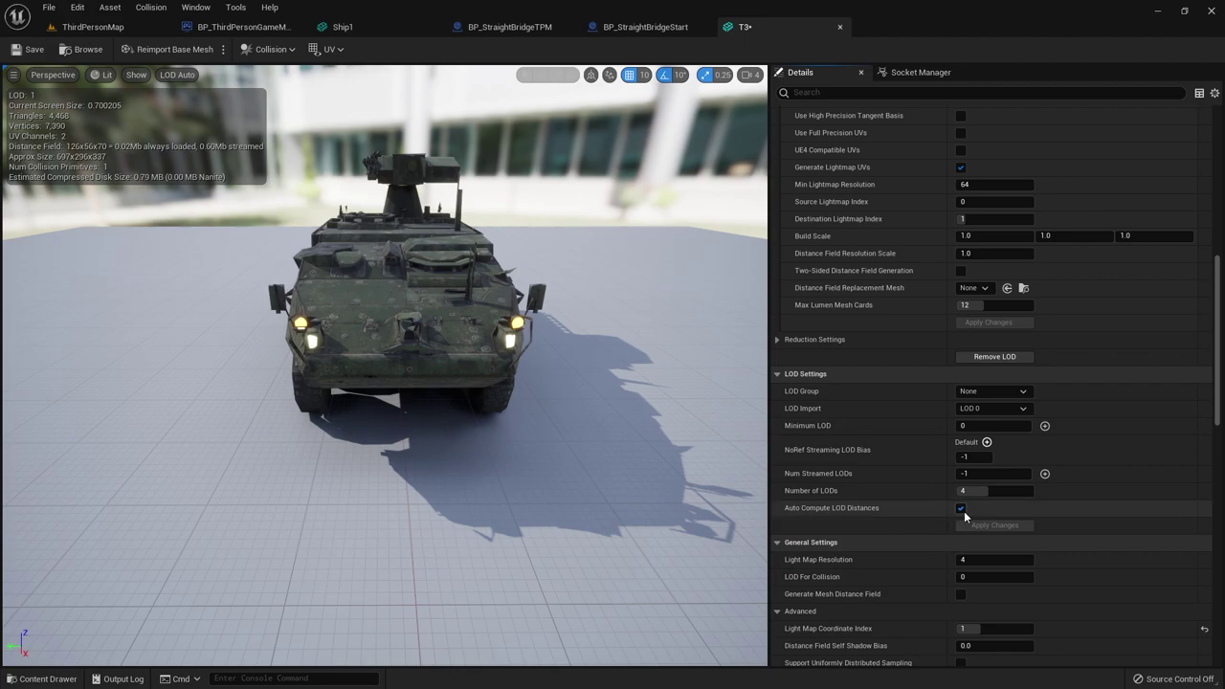
pyautogui.scroll(3, 913, 326)
pyautogui.scroll(6, 915, 498)
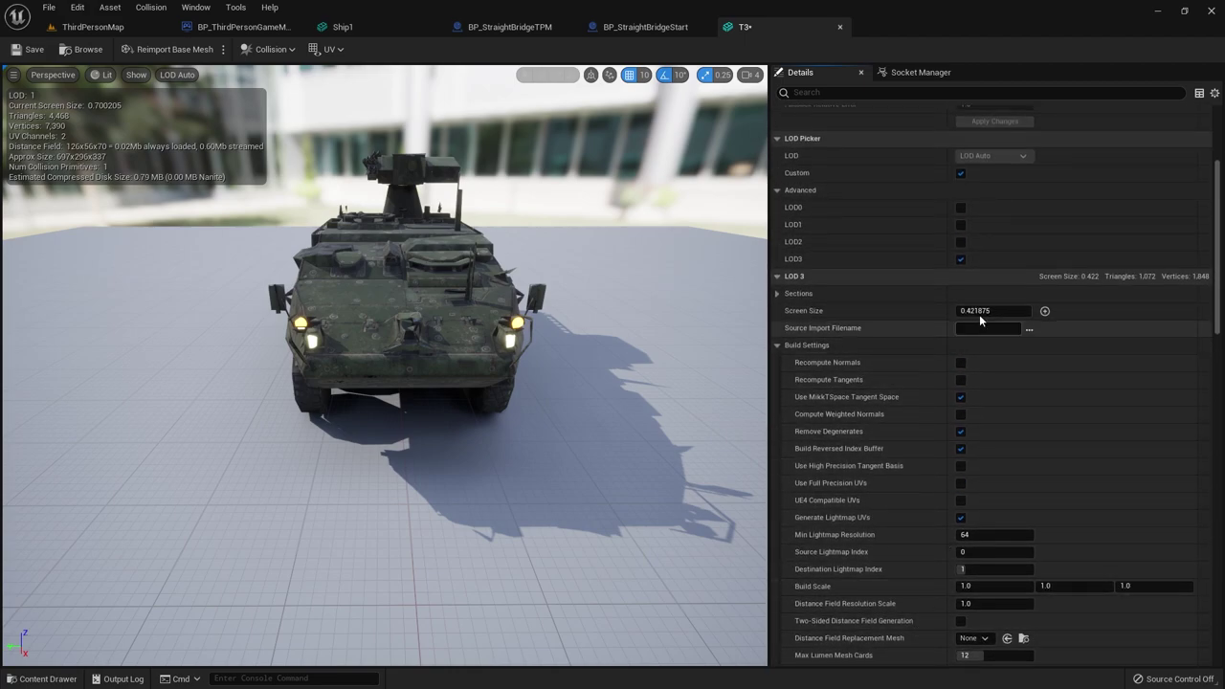
# - Set LOD 3's screen size to 0.0996 and review LOD 2 and LOD 1 screen sizes
pyautogui.click(985, 311)
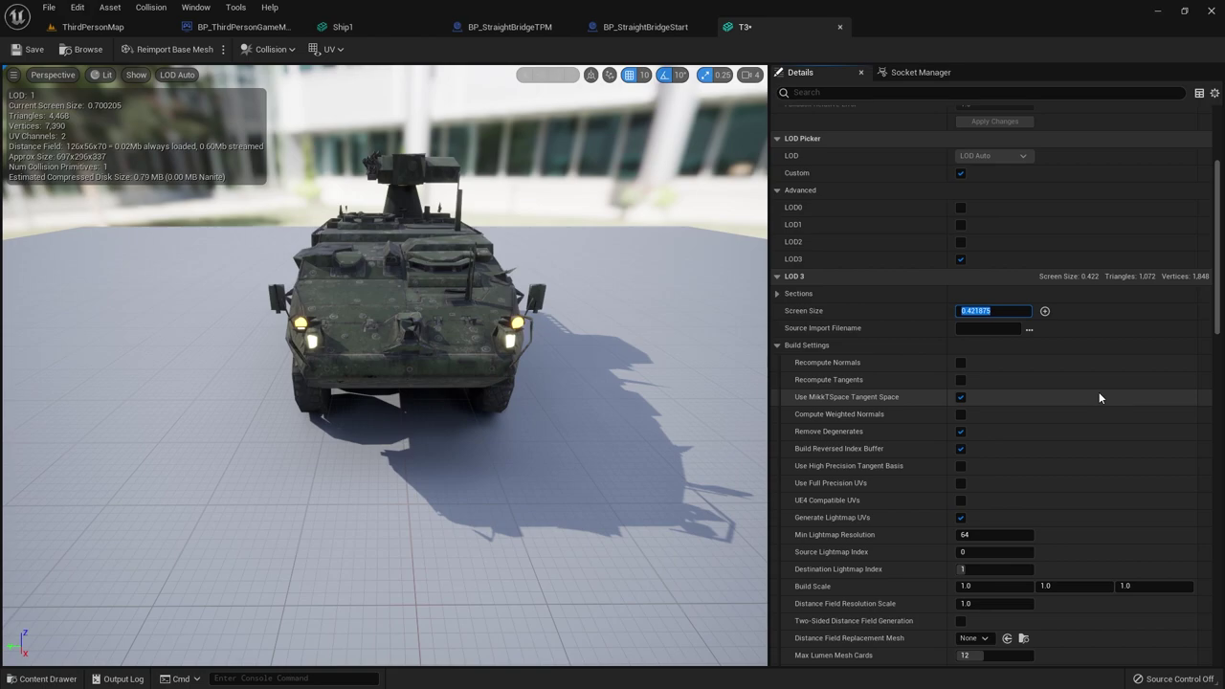
pyautogui.write('0.0')
pyautogui.write('99')
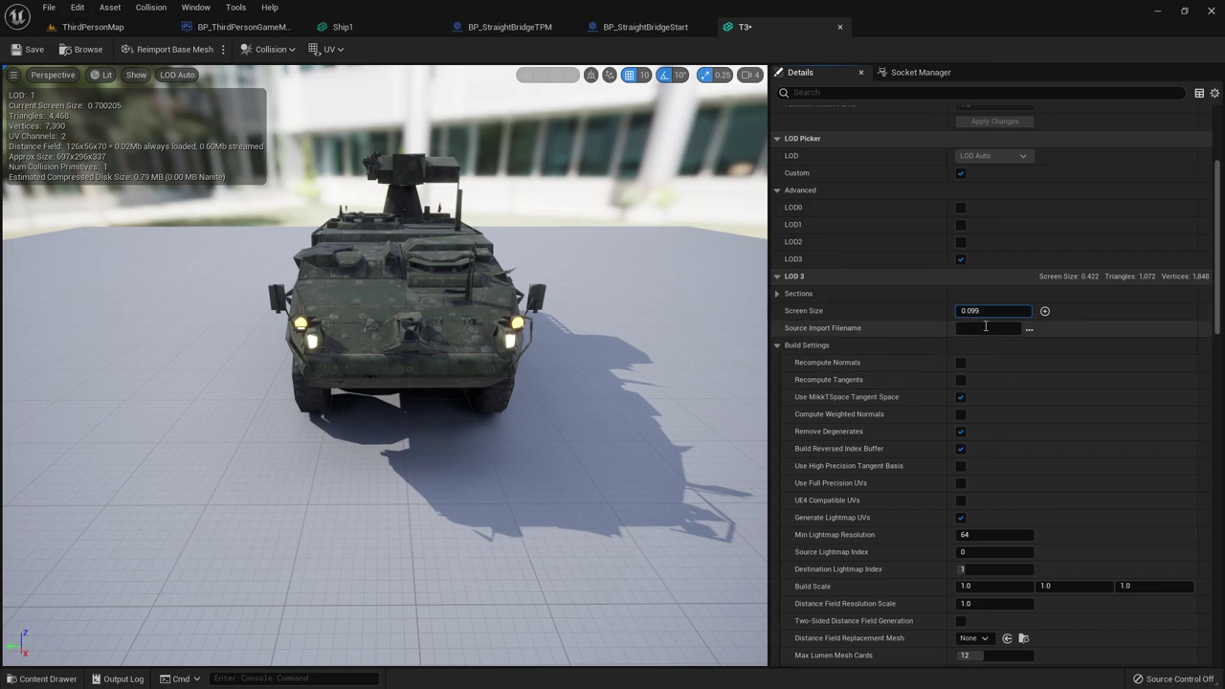
pyautogui.write('6')
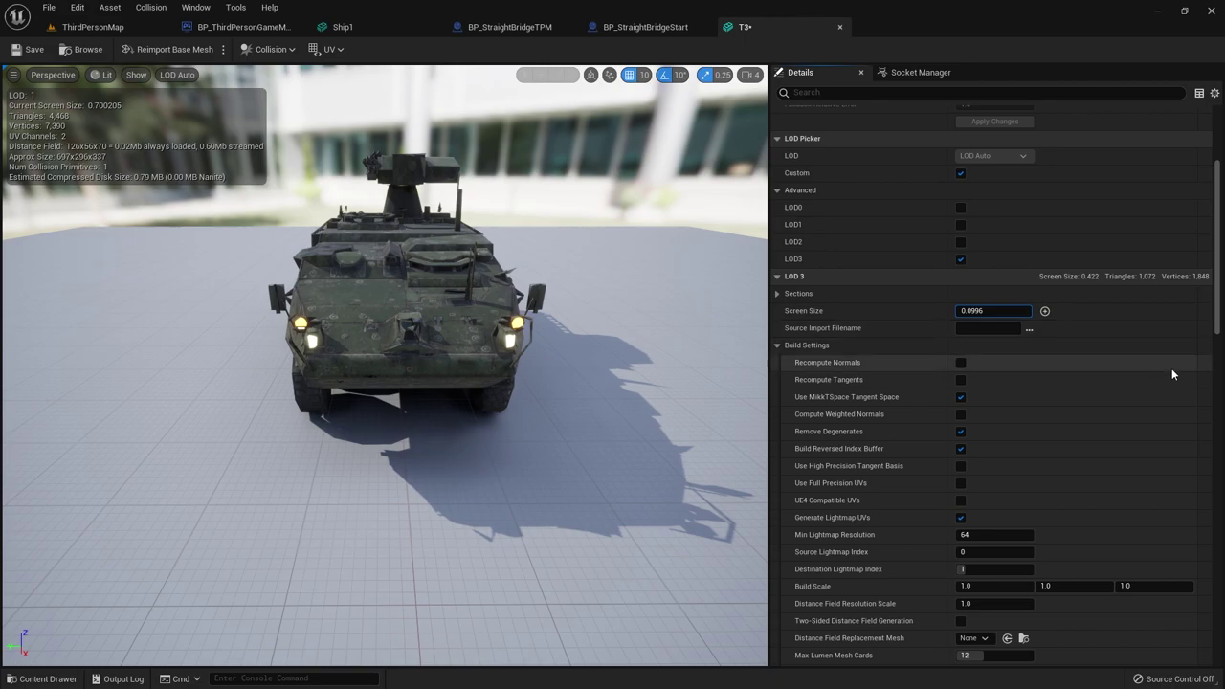
pyautogui.press('Return')
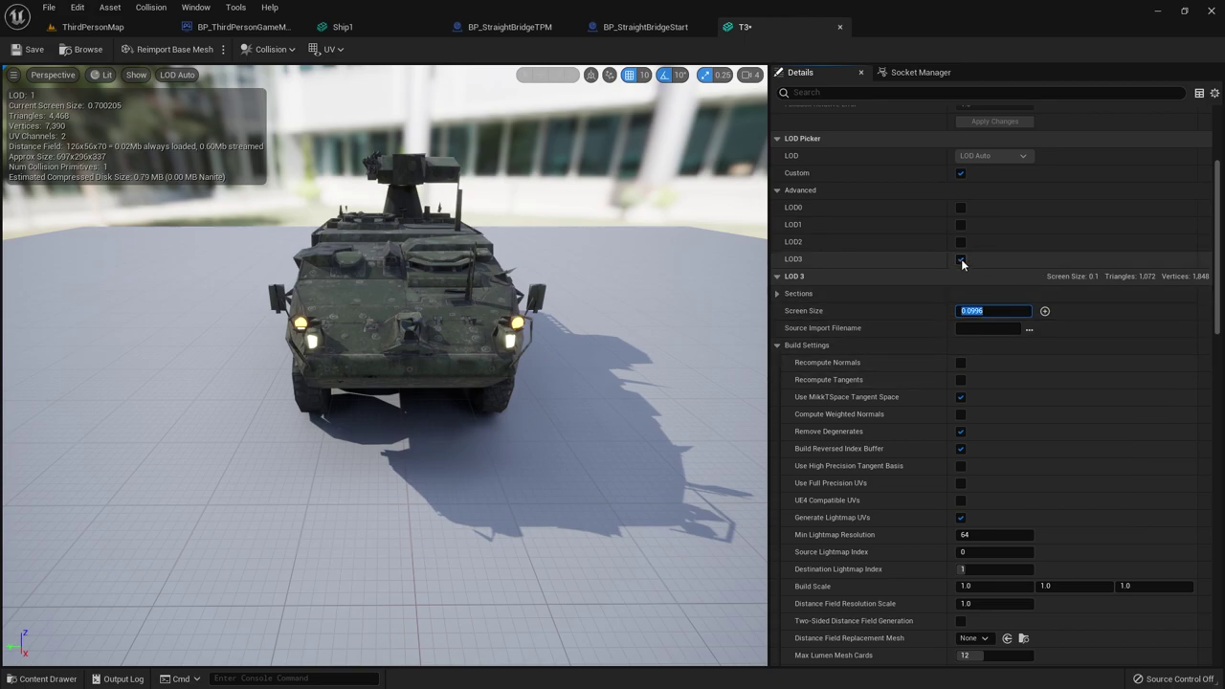
pyautogui.click(962, 260)
pyautogui.click(961, 242)
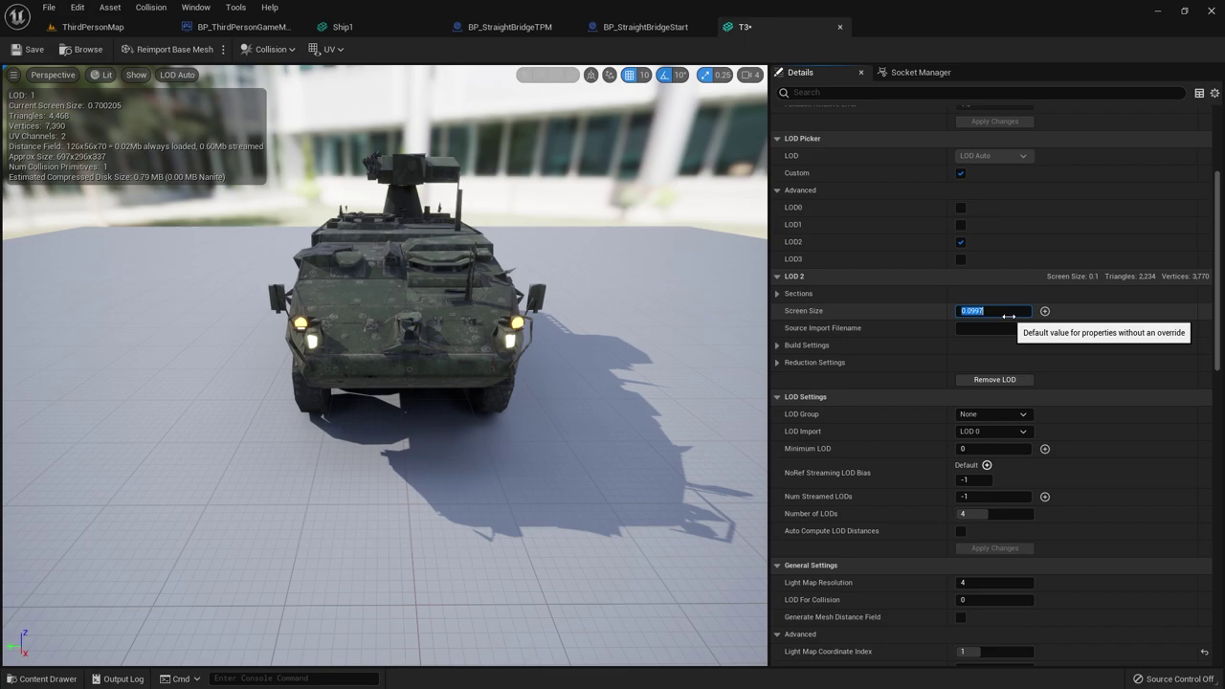
pyautogui.click(960, 242)
pyautogui.click(961, 225)
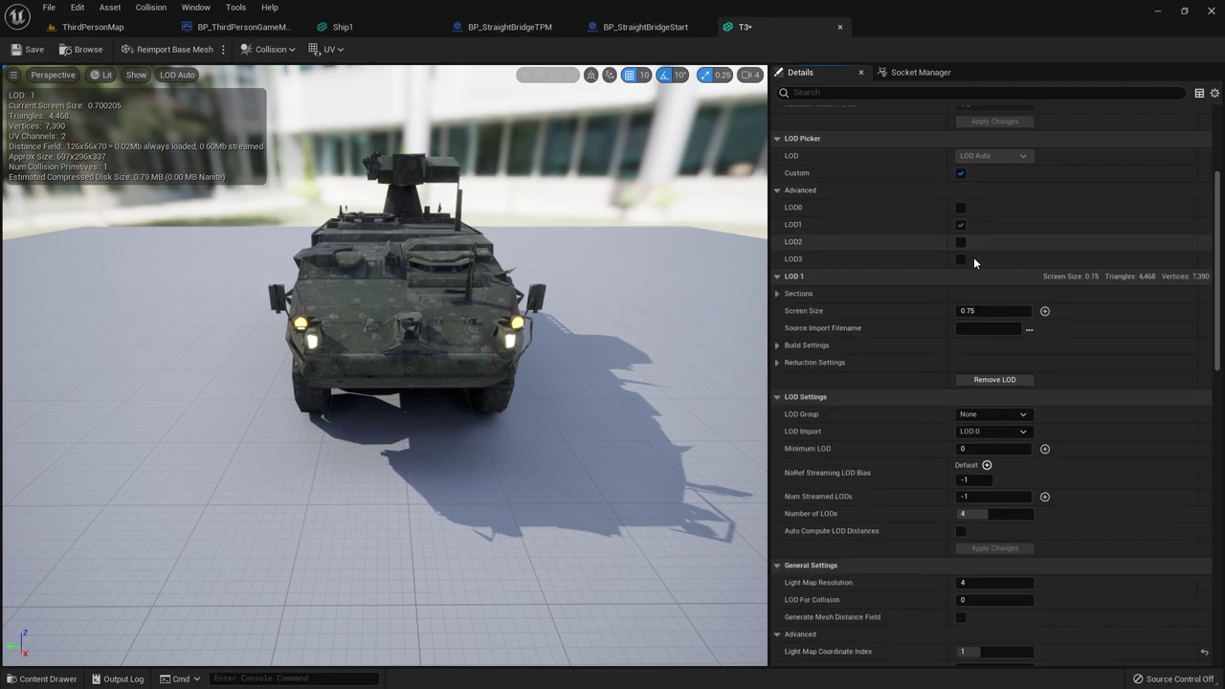
pyautogui.click(982, 306)
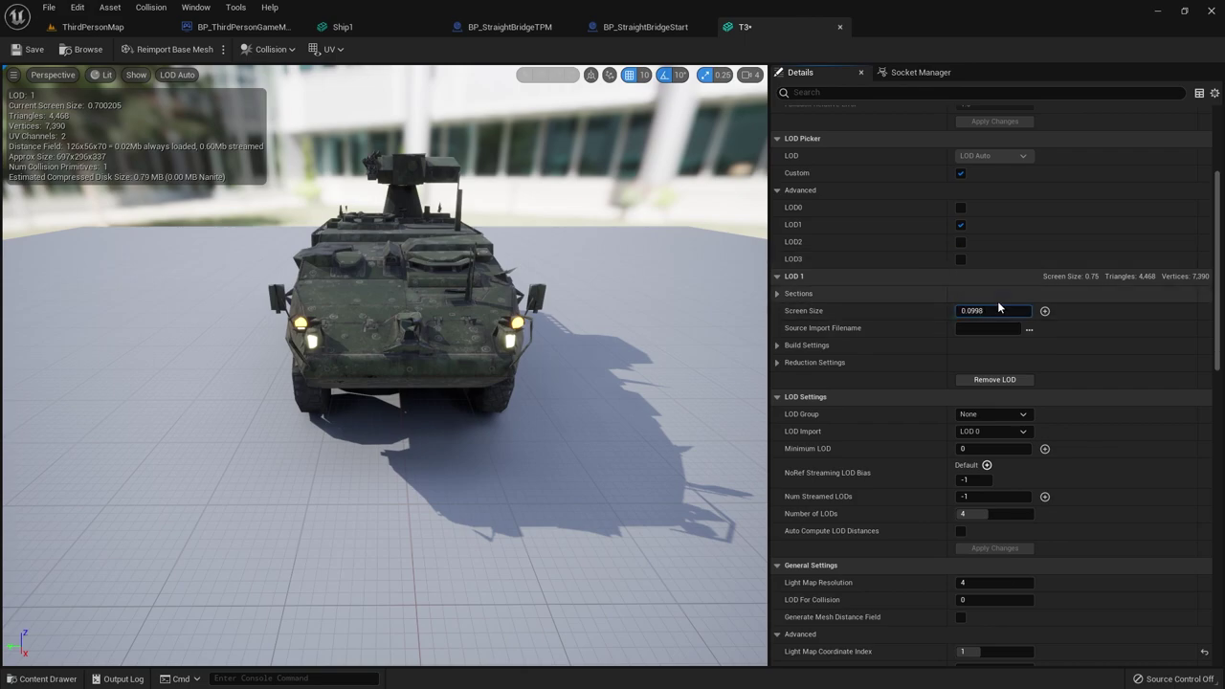
pyautogui.click(961, 225)
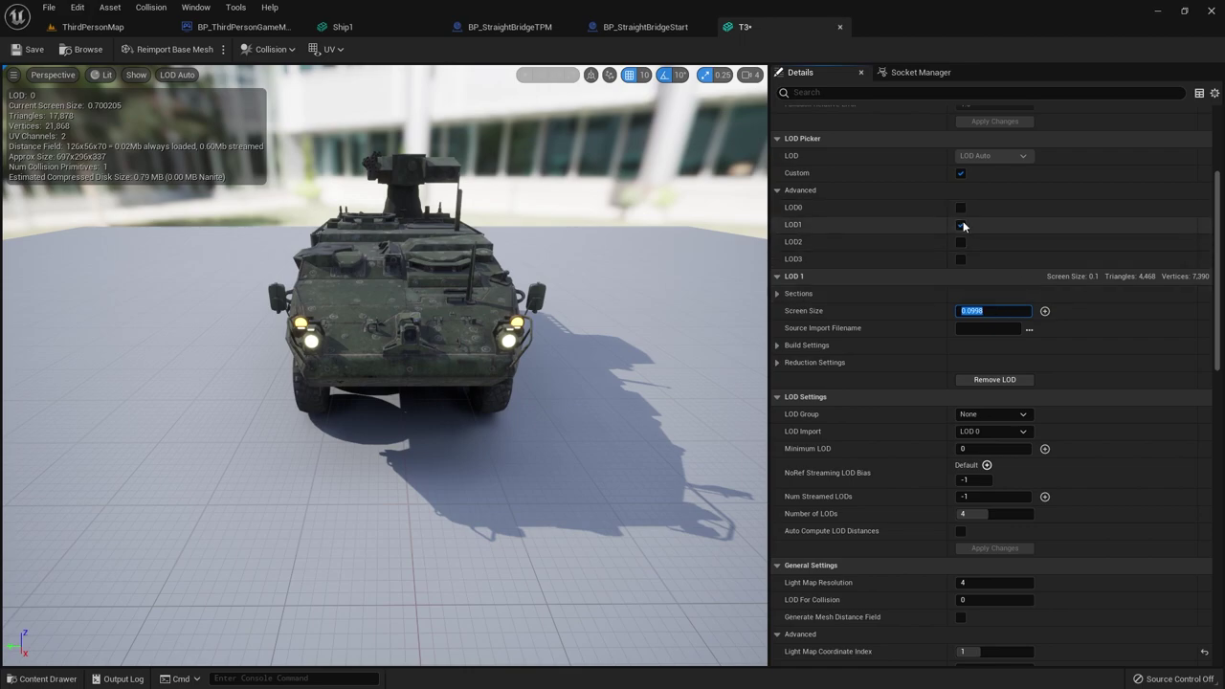
# - Set LOD 0's screen size to 100000, turn off Custom, and return to ThirdPersonMap
pyautogui.click(960, 208)
pyautogui.click(985, 311)
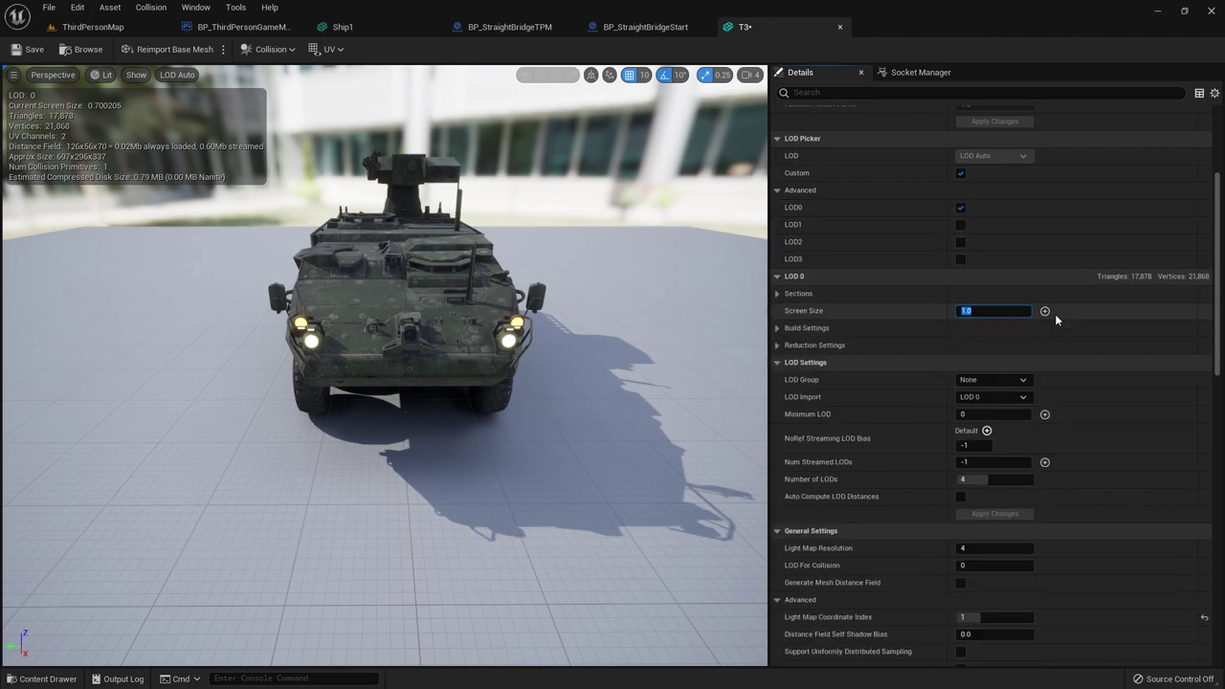
pyautogui.write('10')
pyautogui.press('BackSpace')
pyautogui.write('00000')
pyautogui.press('Return')
pyautogui.click(961, 173)
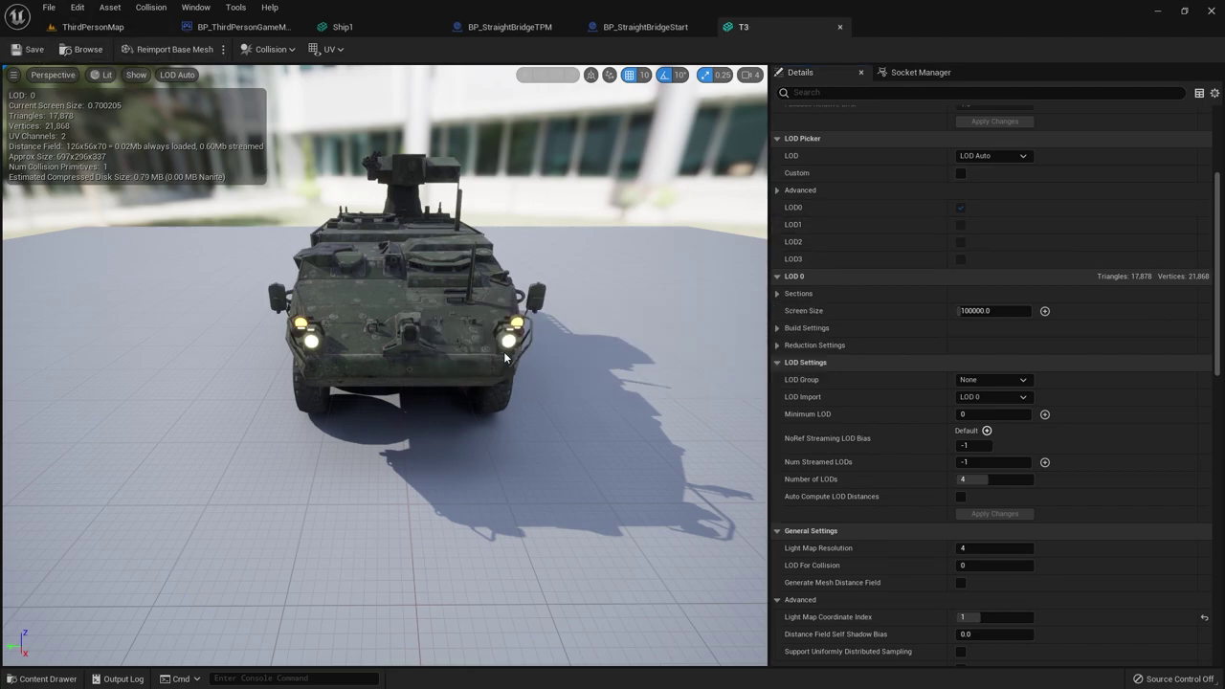
pyautogui.click(138, 32)
# - Play-test the bridge level to 237 M, then open the content drawer at Meshes
pyautogui.click(273, 50)
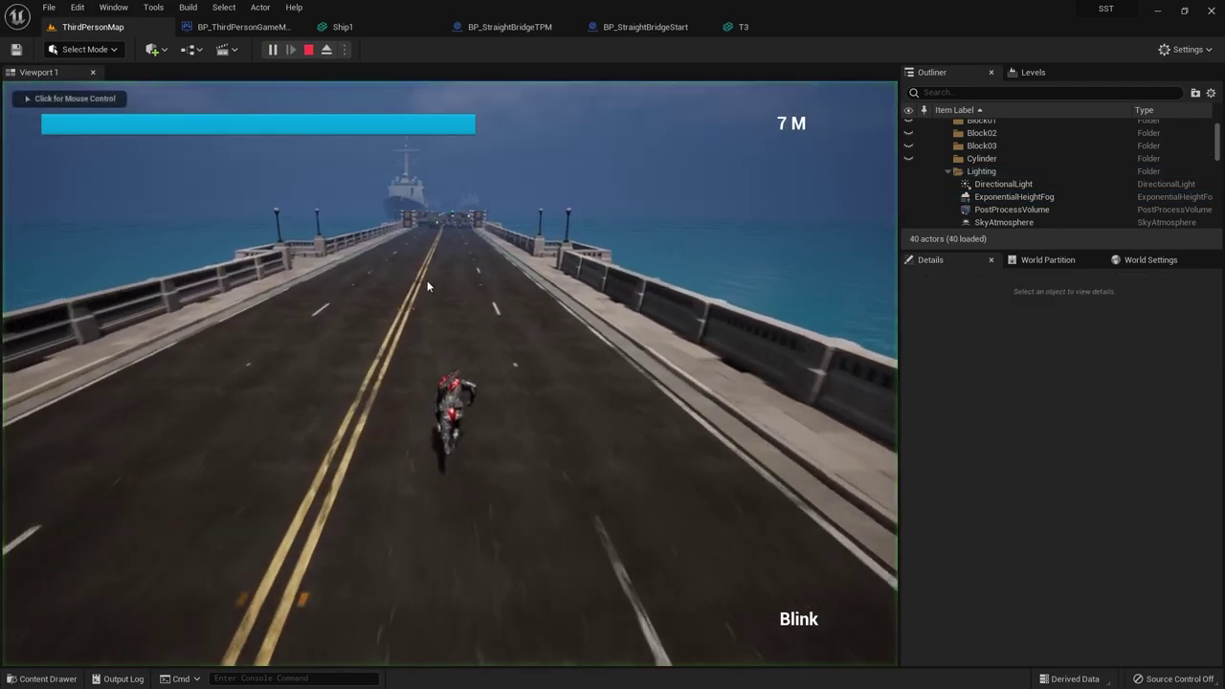
pyautogui.click(428, 286)
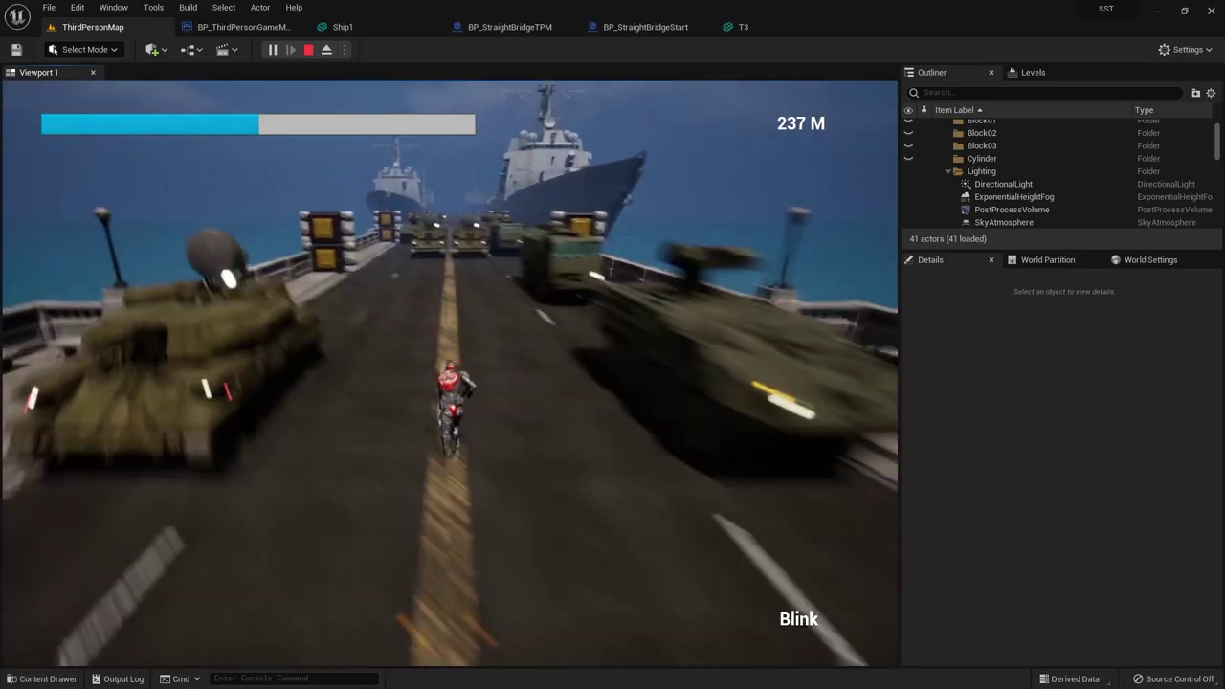
pyautogui.press('Escape')
pyautogui.hotkey('ctrl', 'space')
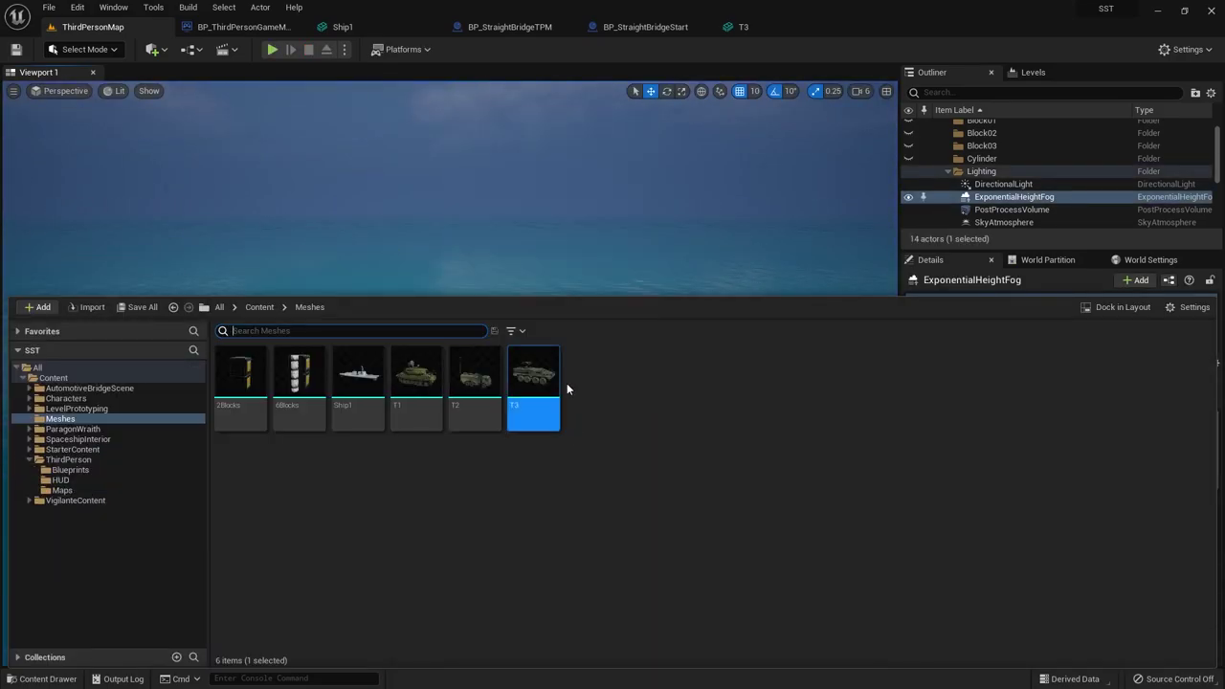
# - Open the T2 truck mesh and tick Custom in the LOD Picker
pyautogui.doubleClick(471, 375)
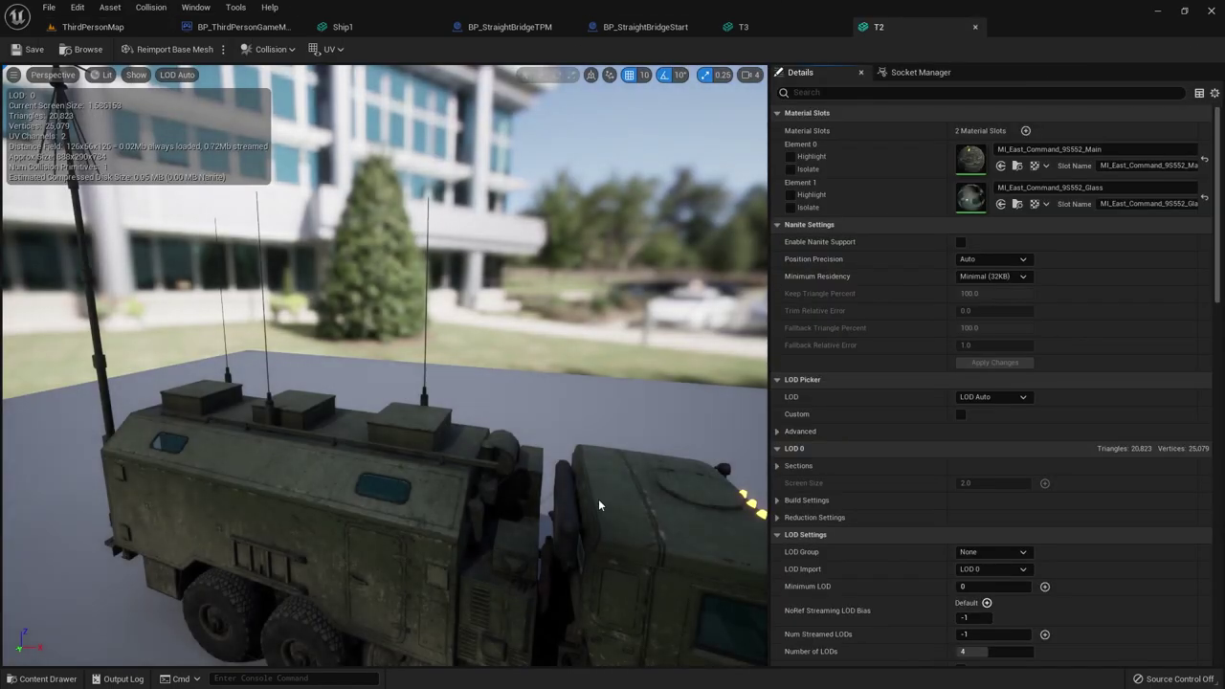
pyautogui.moveTo(598, 505); pyautogui.dragTo(670, 478)
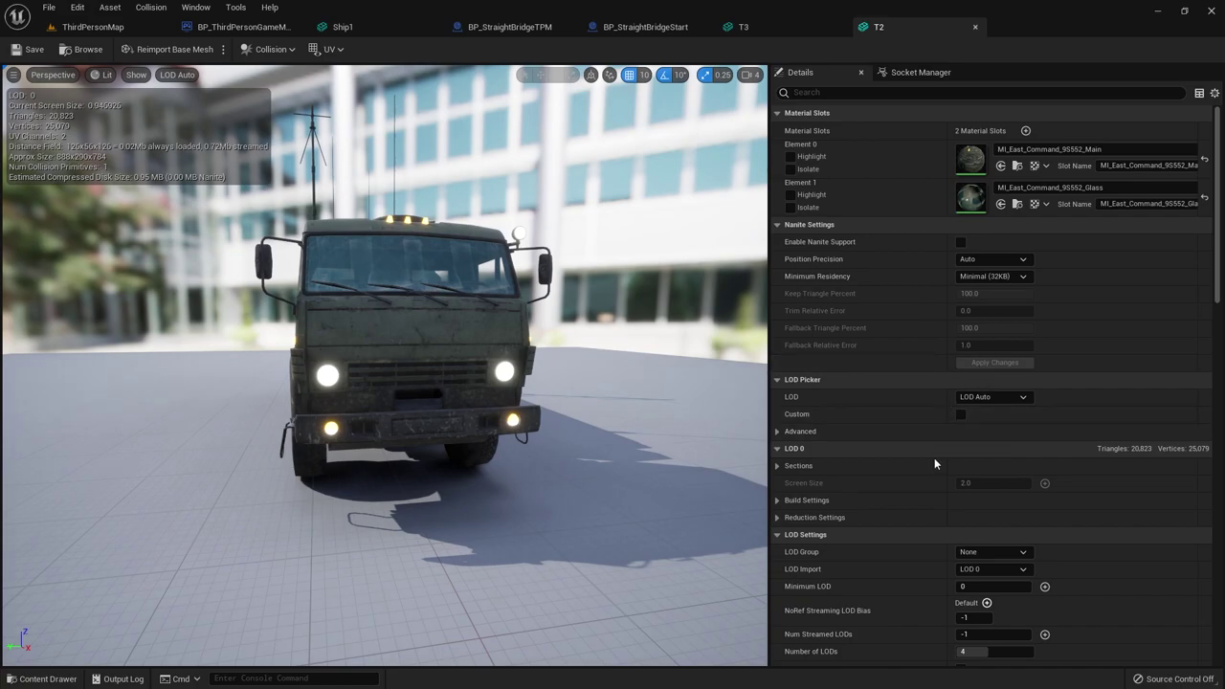
pyautogui.click(959, 414)
# - Uncheck Auto Compute LOD Distances under LOD Settings
pyautogui.scroll(-5, 972, 476)
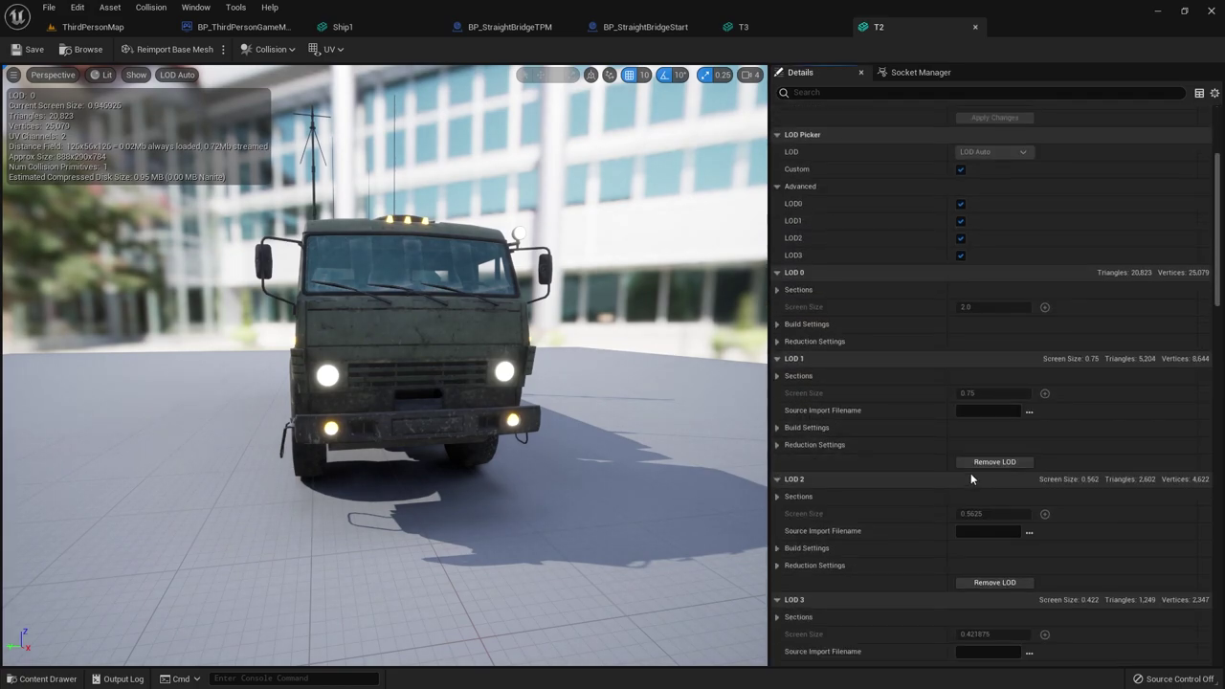
pyautogui.scroll(-4, 971, 475)
pyautogui.click(970, 476)
pyautogui.scroll(-3, 938, 516)
pyautogui.scroll(-3, 911, 557)
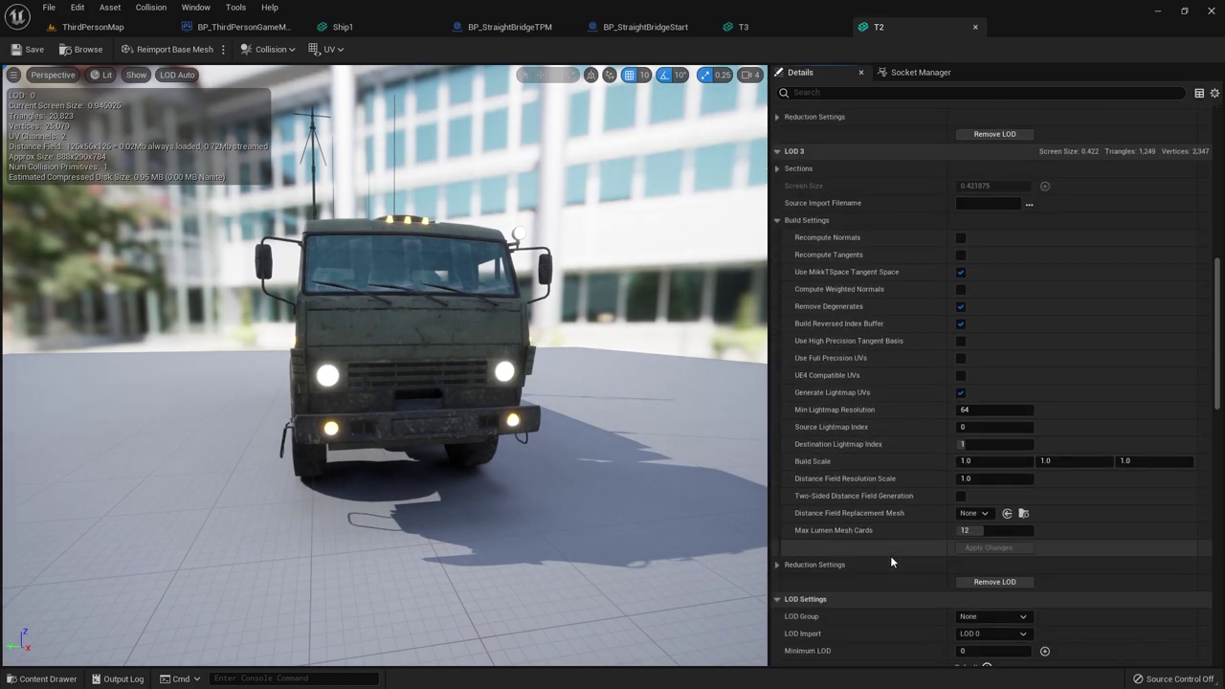
pyautogui.scroll(3, 920, 423)
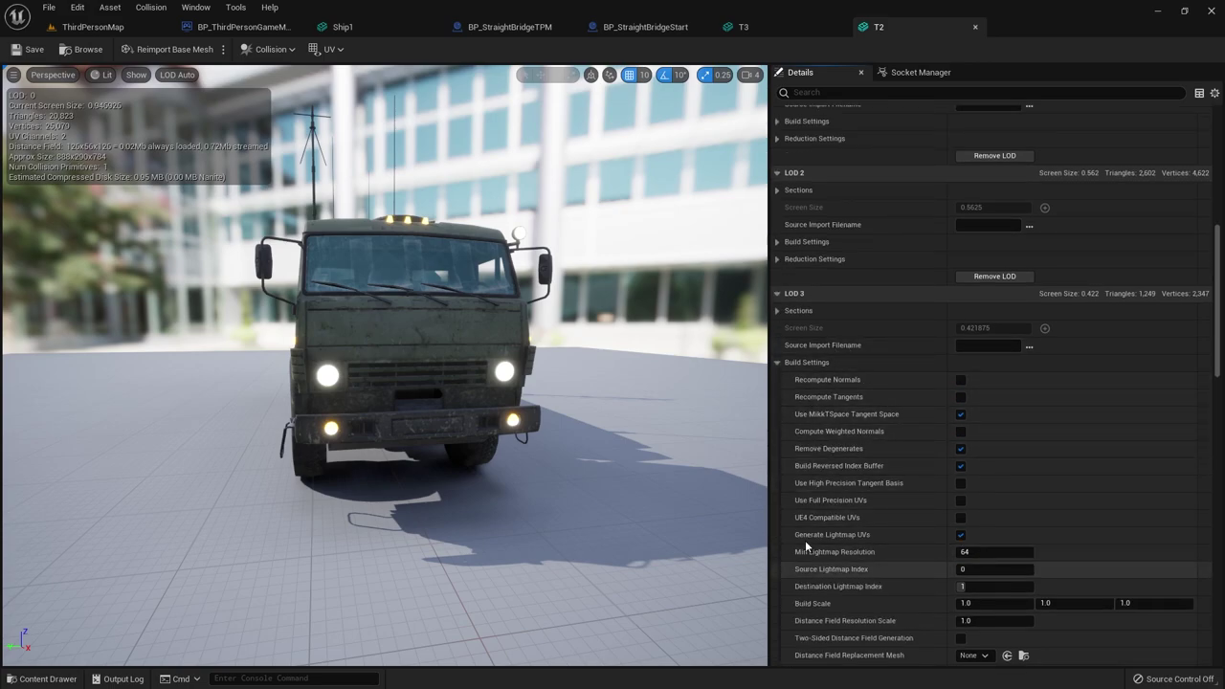
pyautogui.scroll(2, 913, 405)
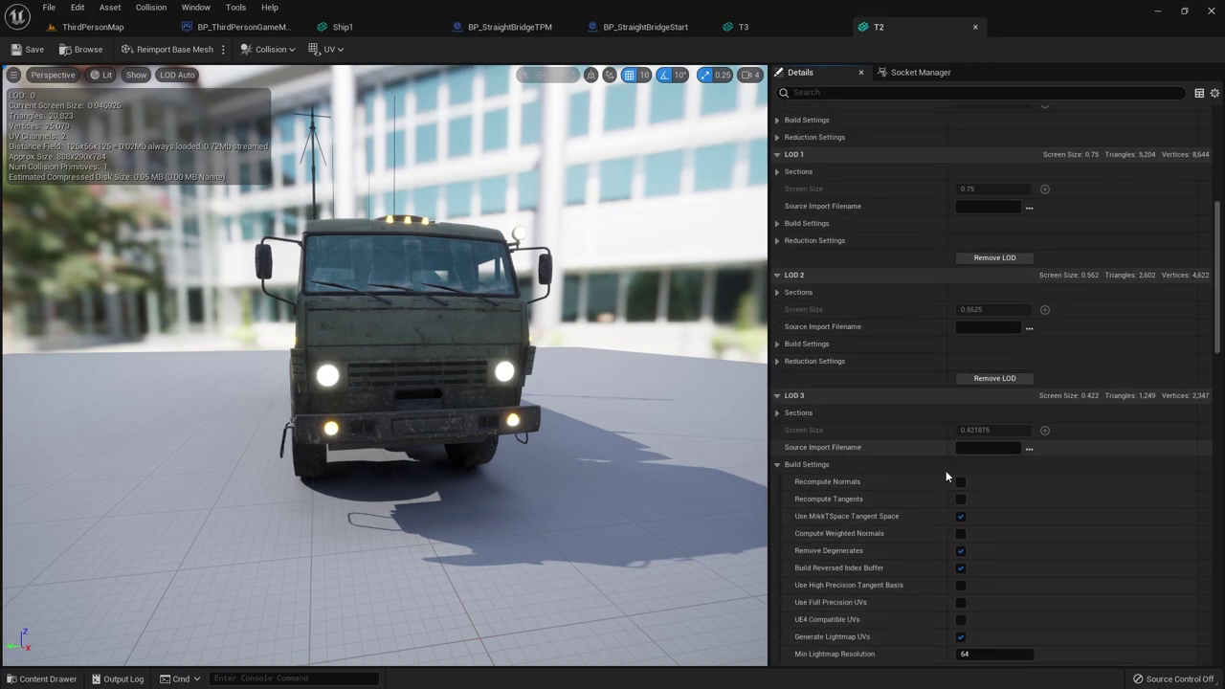
pyautogui.scroll(-5, 951, 493)
pyautogui.scroll(-2, 951, 496)
pyautogui.scroll(-1, 948, 486)
pyautogui.scroll(-3, 919, 499)
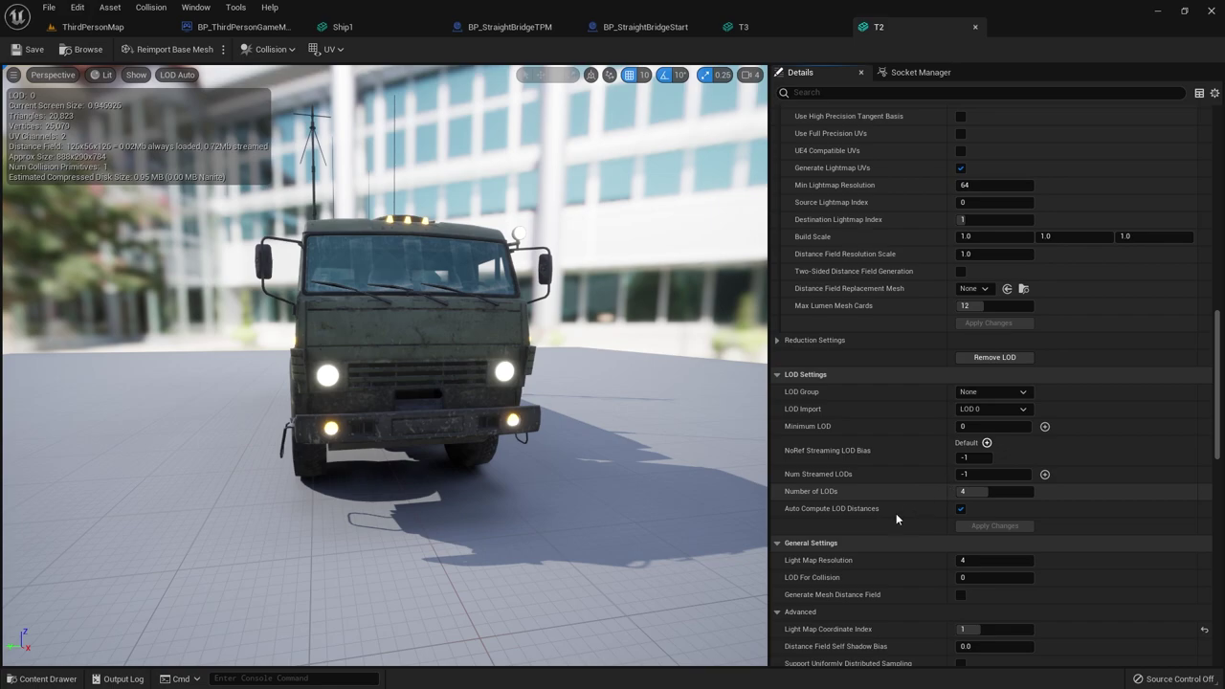
pyautogui.click(960, 508)
pyautogui.scroll(2, 952, 488)
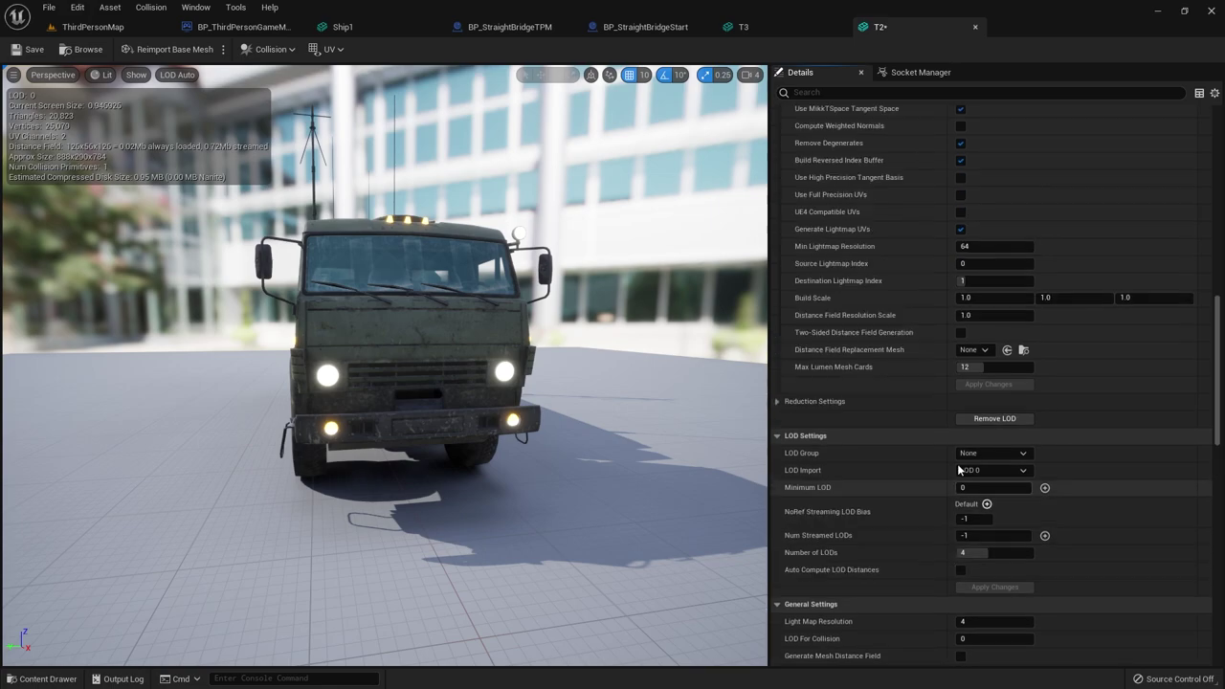
pyautogui.scroll(4, 938, 459)
pyautogui.scroll(4, 928, 445)
pyautogui.scroll(4, 924, 421)
pyautogui.scroll(3, 924, 413)
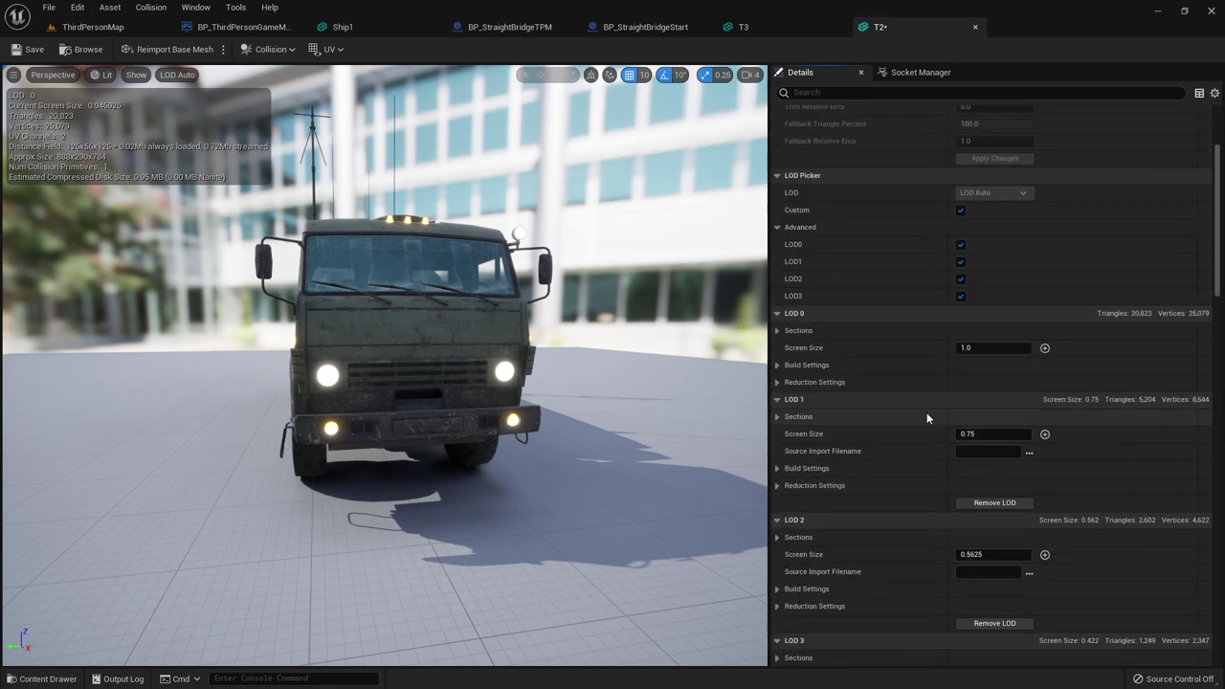
pyautogui.scroll(3, 926, 413)
pyautogui.scroll(2, 928, 416)
pyautogui.scroll(-3, 928, 416)
pyautogui.scroll(-3, 935, 428)
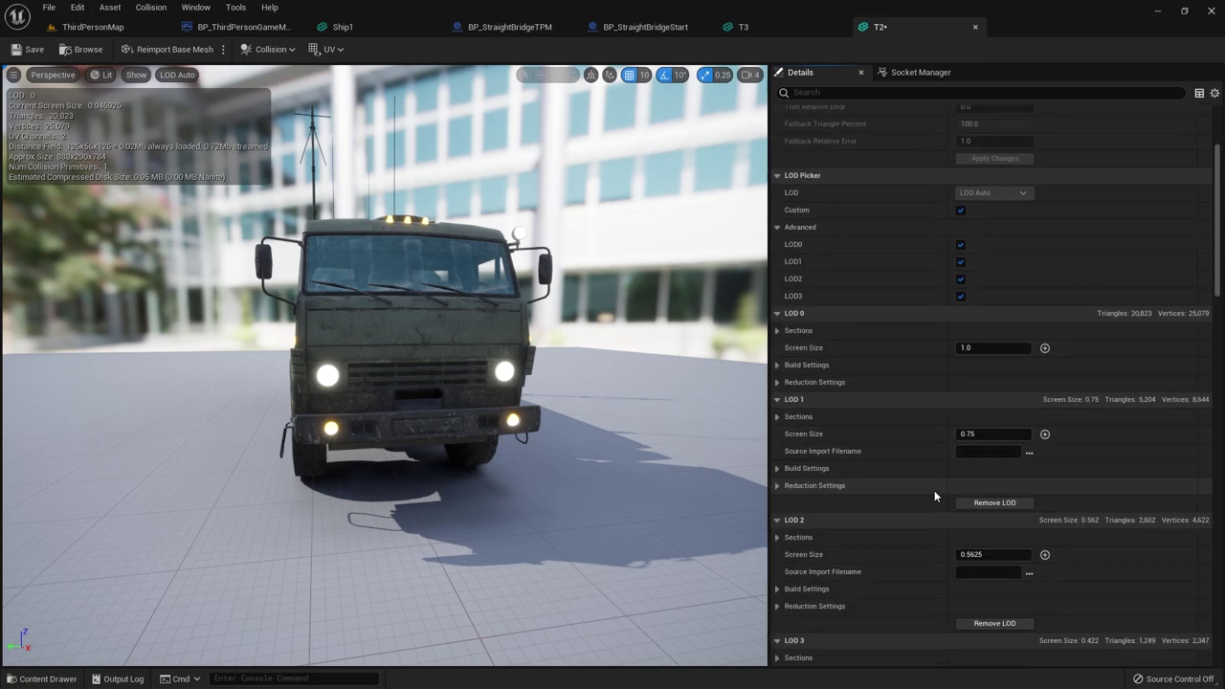
pyautogui.scroll(2, 924, 517)
pyautogui.scroll(2, 937, 519)
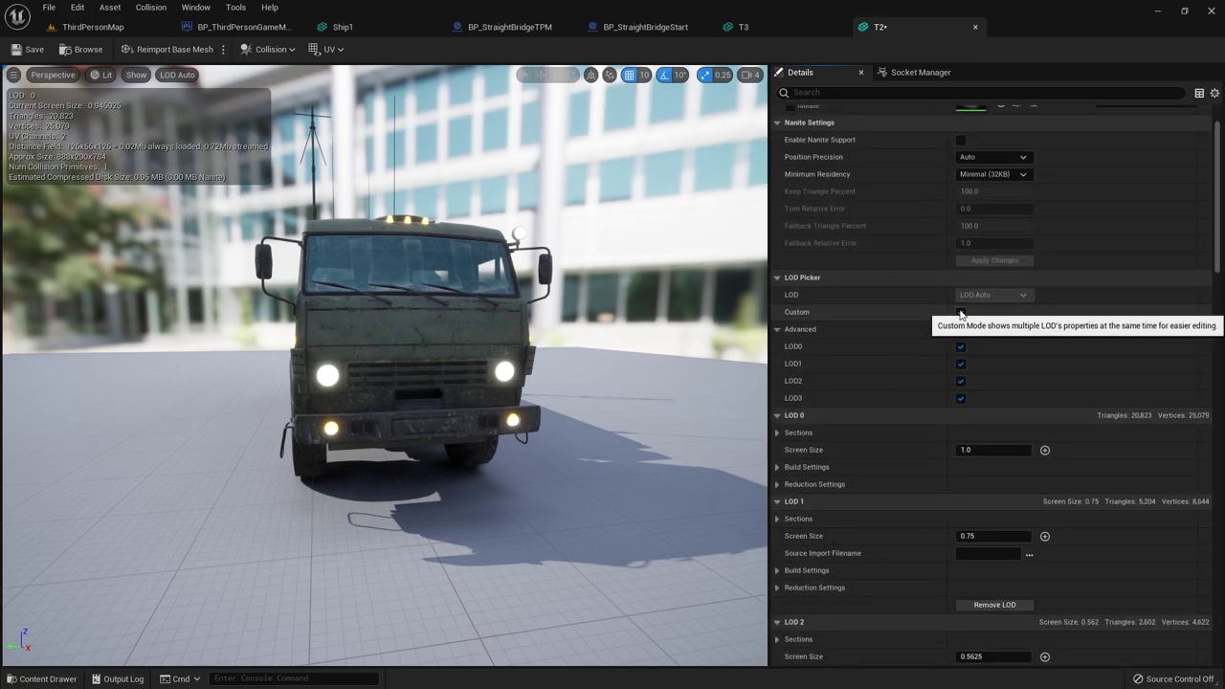
# - Show only LOD 3 and set its screen size to 0.0996
pyautogui.click(960, 312)
pyautogui.click(960, 312)
pyautogui.click(961, 347)
pyautogui.click(961, 364)
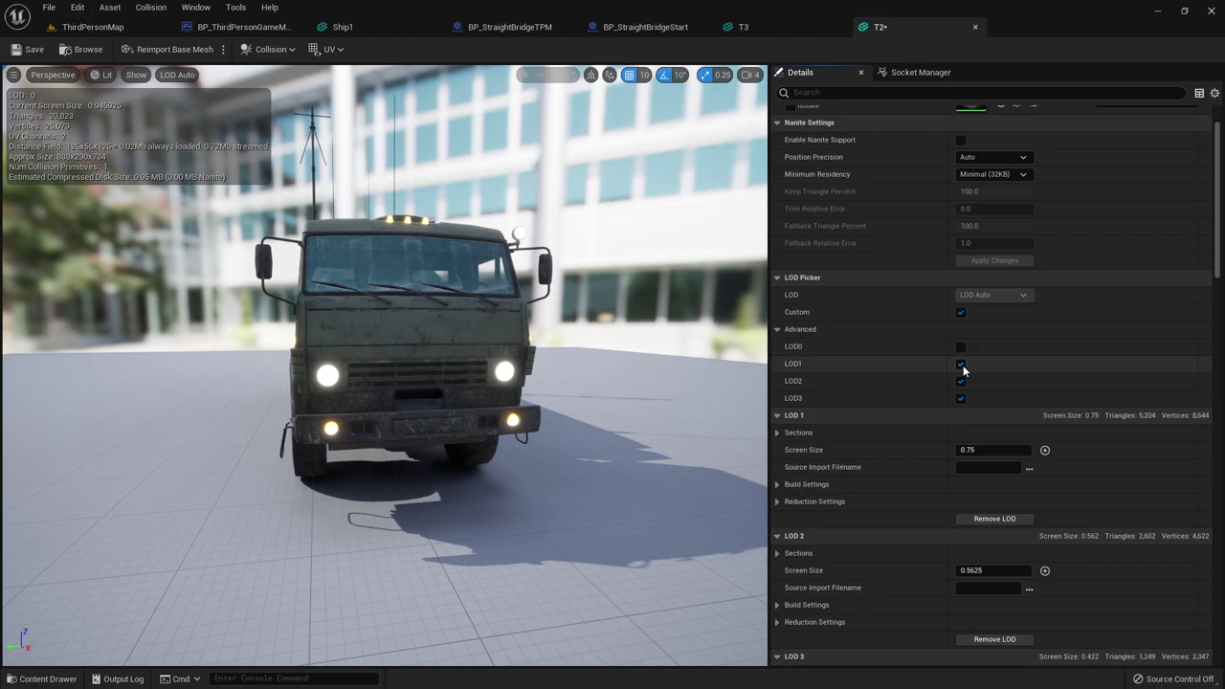
pyautogui.click(960, 381)
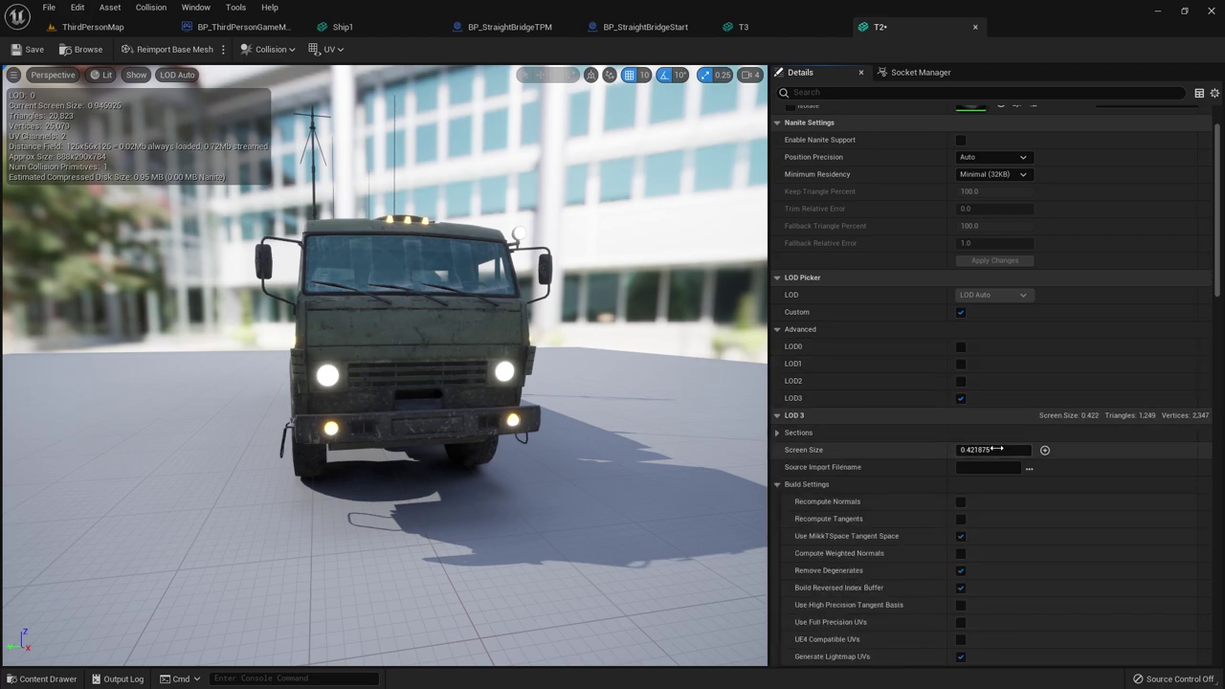
pyautogui.click(1005, 446)
pyautogui.press('BackSpace')
pyautogui.press('BackSpace')
pyautogui.write('9')
pyautogui.write('96')
pyautogui.press('Return')
pyautogui.click(961, 398)
# - Set LOD 2's screen size to 0.0997 and LOD 1's to 0.0998
pyautogui.click(960, 381)
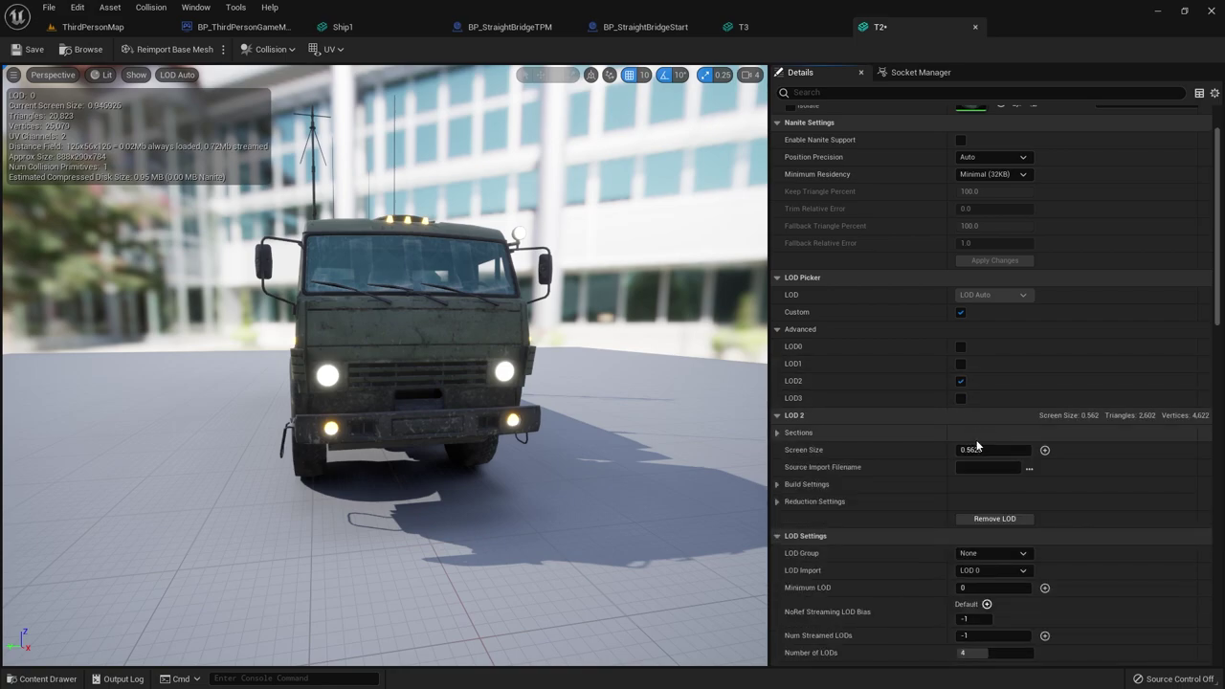
pyautogui.click(988, 448)
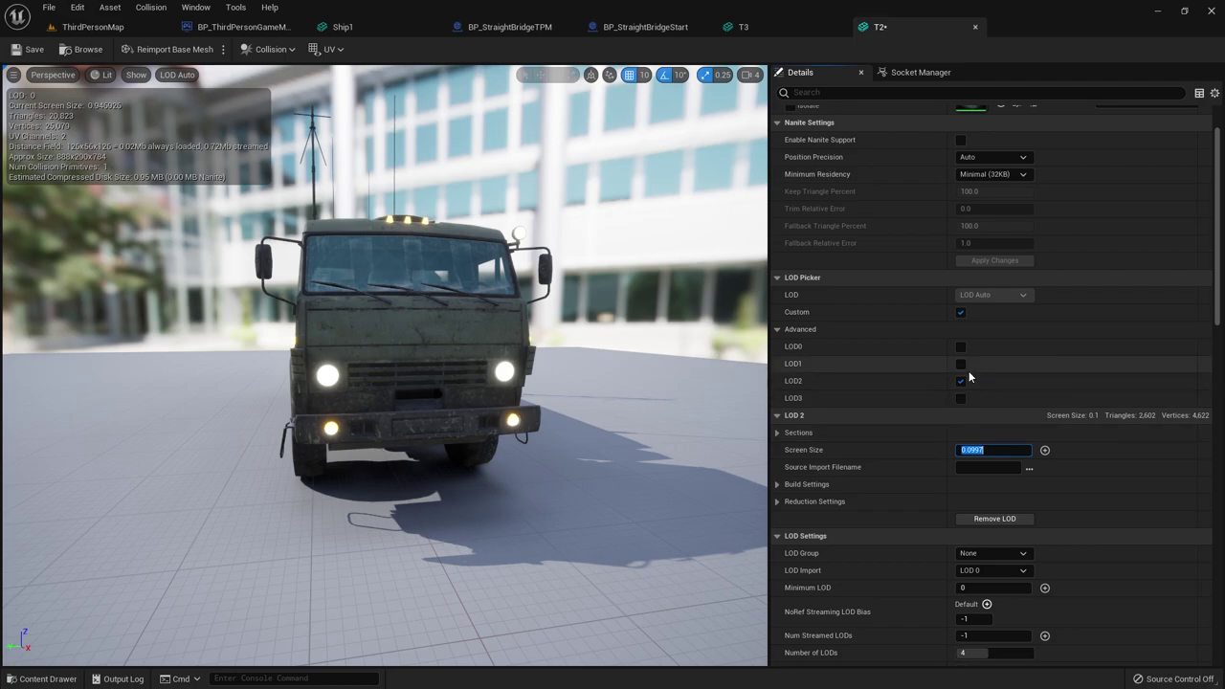
pyautogui.click(960, 381)
pyautogui.click(960, 364)
pyautogui.click(970, 450)
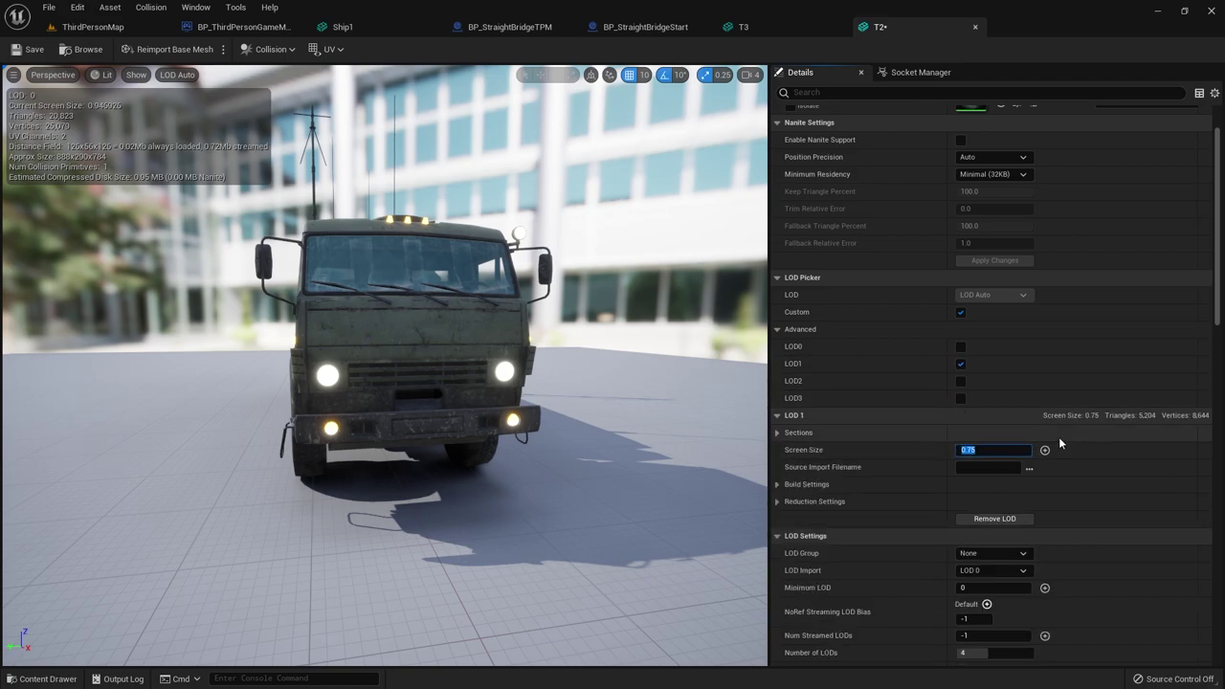
pyautogui.write('0.0998')
pyautogui.press('Return')
pyautogui.click(961, 364)
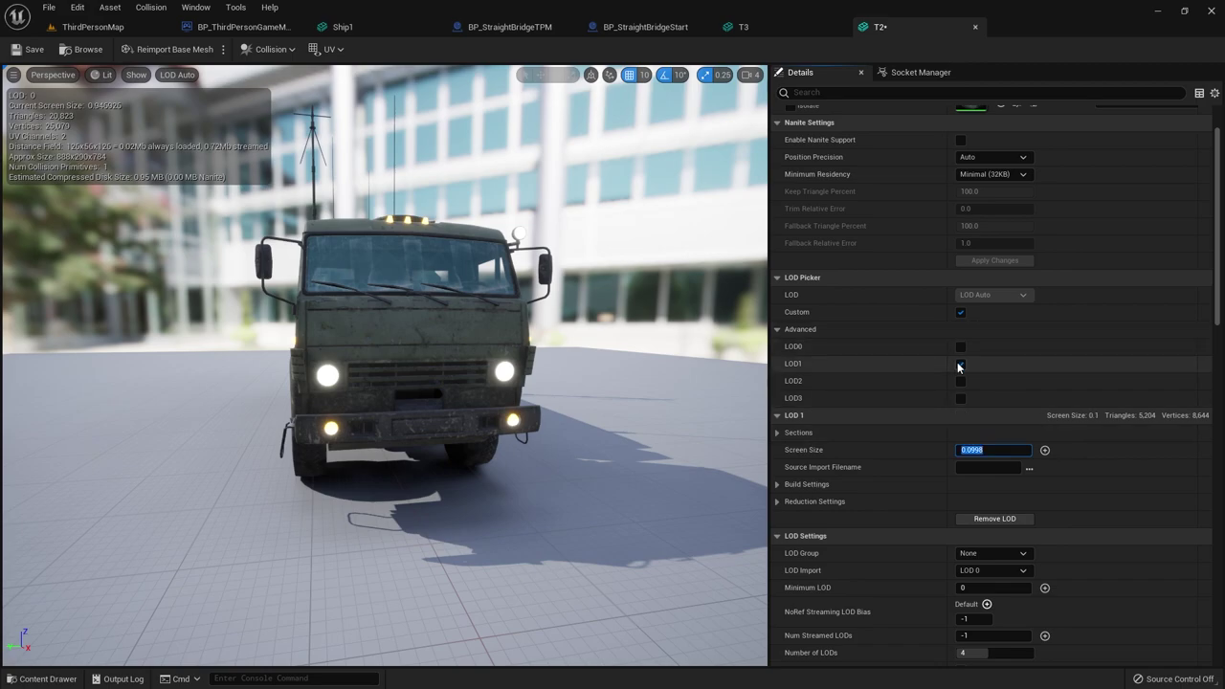
# - Set LOD 0's screen size to 100000 and go back to ThirdPersonMap
pyautogui.click(961, 347)
pyautogui.click(995, 450)
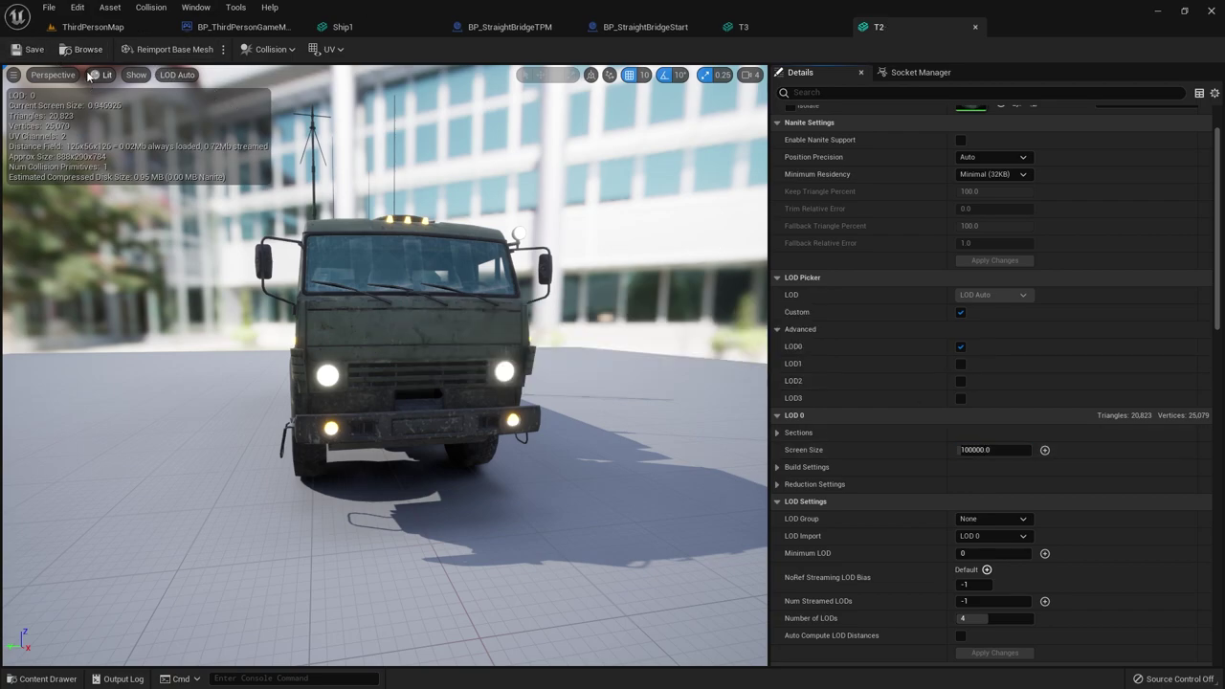
pyautogui.click(93, 27)
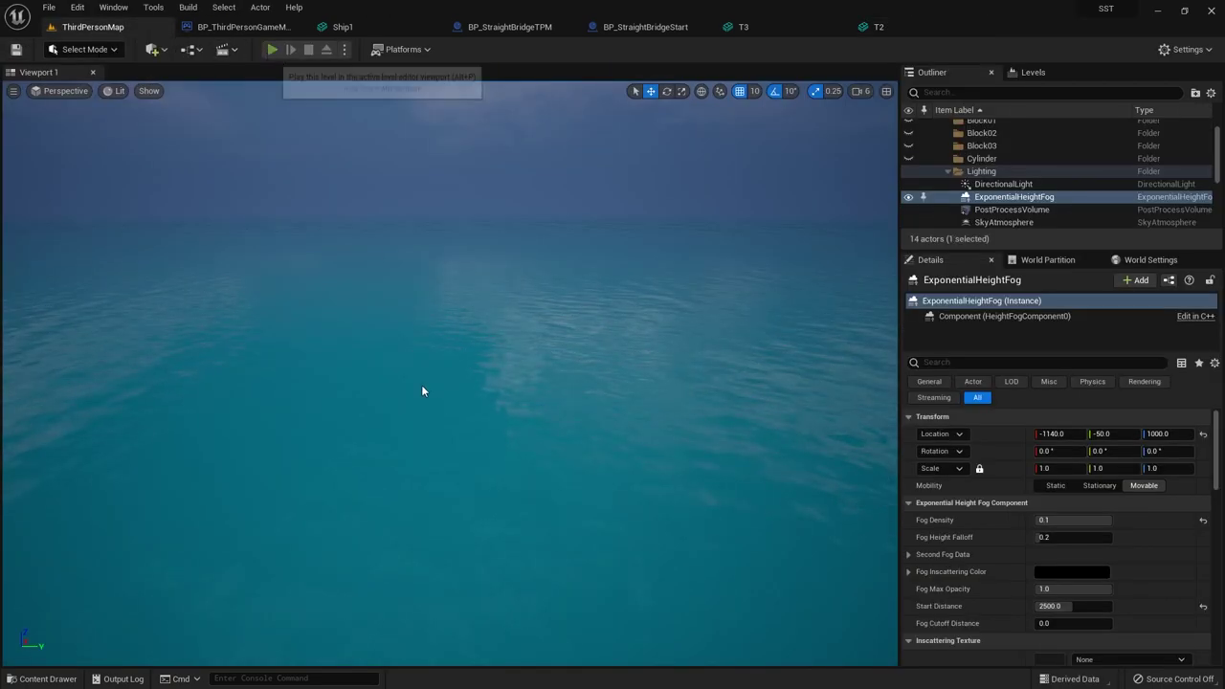
# - Play-test the bridge, blinking the runner forward three times, then stop and reopen the Content Drawer
pyautogui.hotkey('alt', 'p')
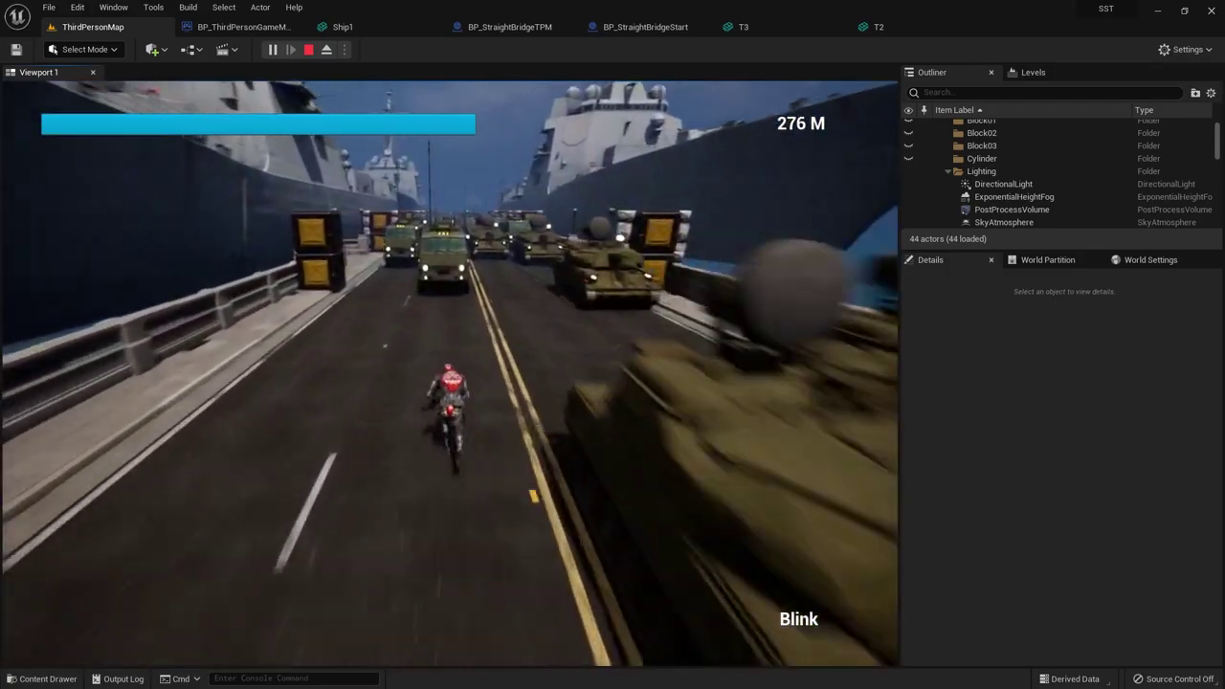
pyautogui.press('e')
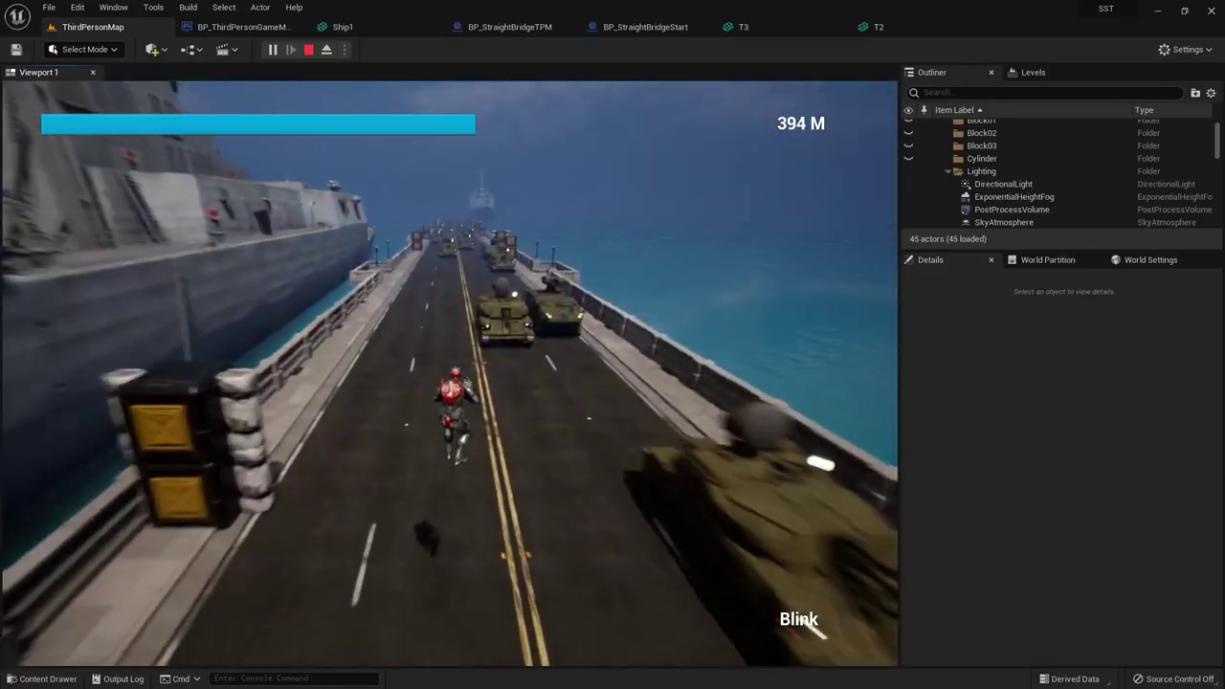
pyautogui.press('e')
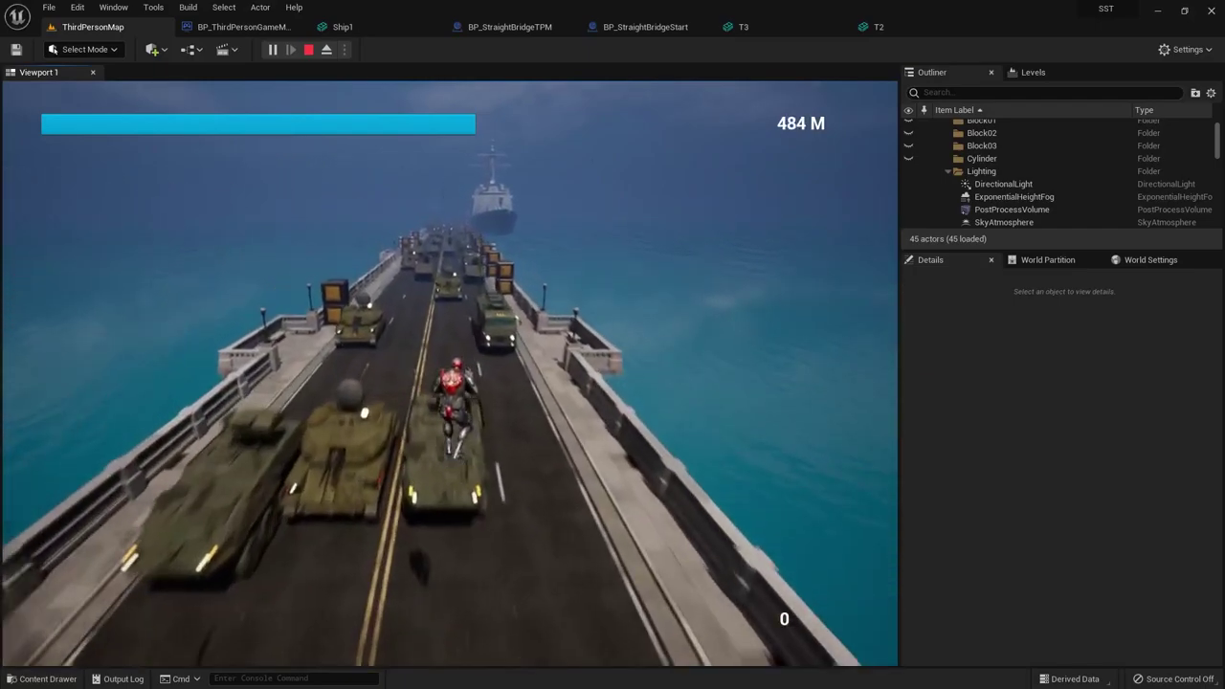
pyautogui.press('e')
pyautogui.press('Escape')
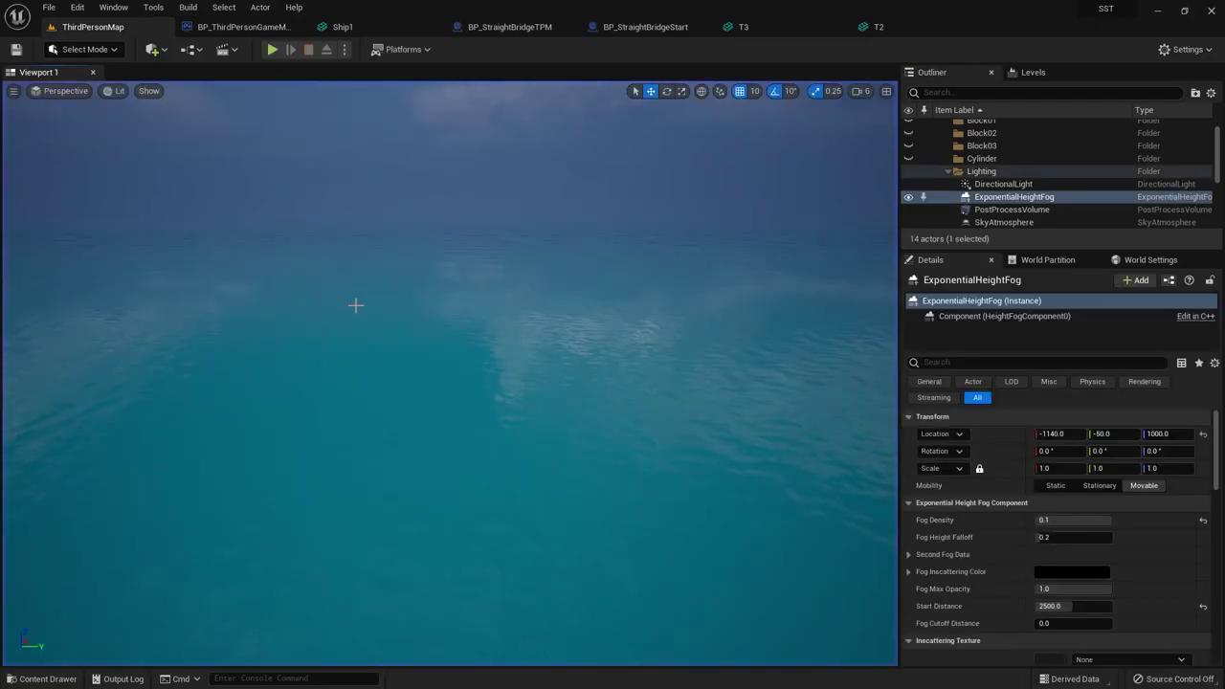
pyautogui.hotkey('ctrl', 'space')
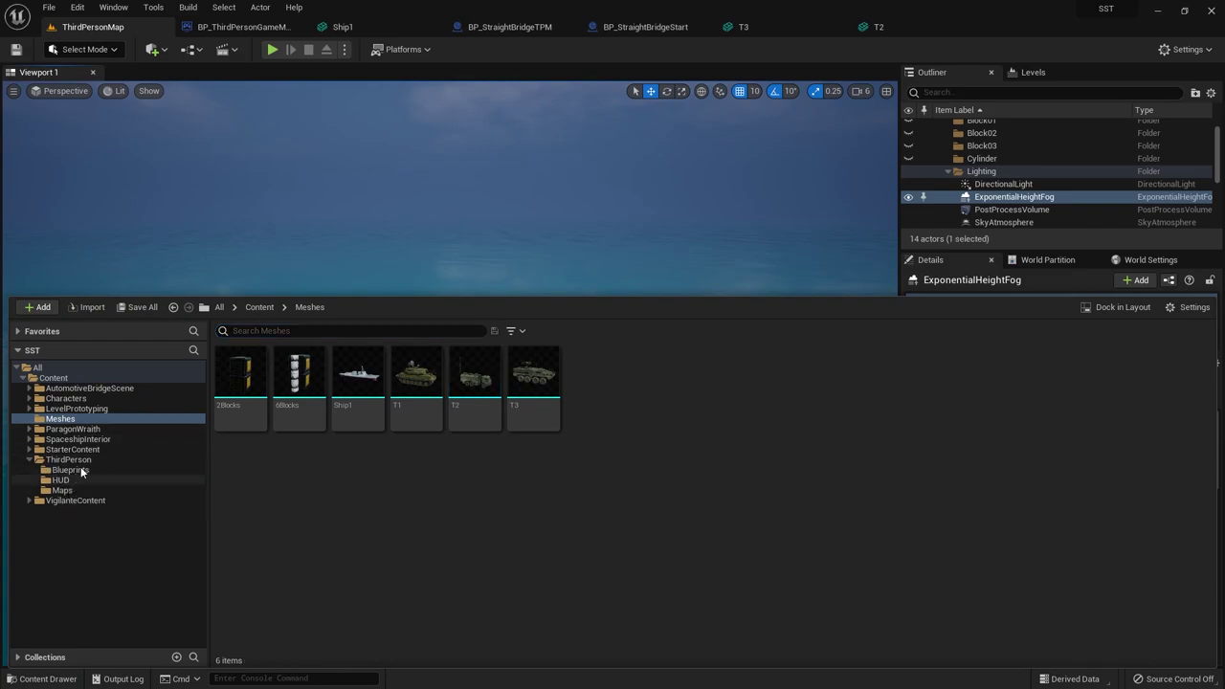
# - Open BP_ThirdPersonCharacter from the ThirdPerson/Blueprints folder
pyautogui.click(80, 464)
pyautogui.click(85, 472)
pyautogui.click(239, 373)
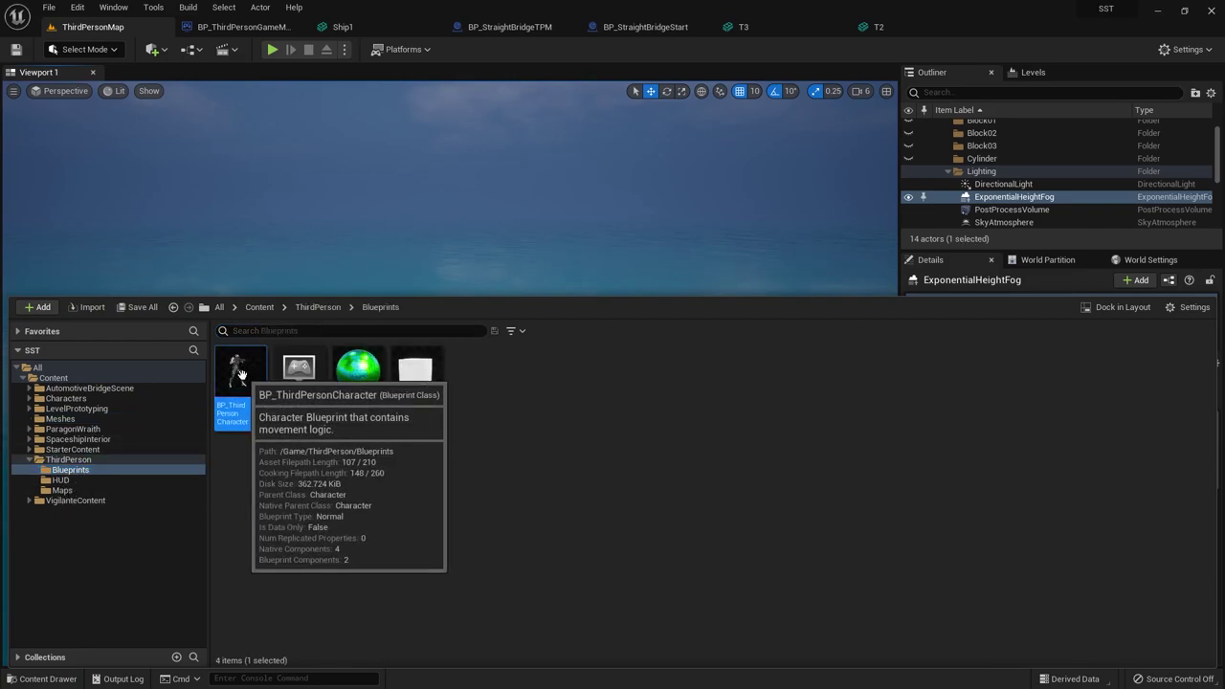
pyautogui.doubleClick(239, 373)
# - Find the damage logic after Set Percent and move the Bind Event node right
pyautogui.scroll(-2, 436, 290)
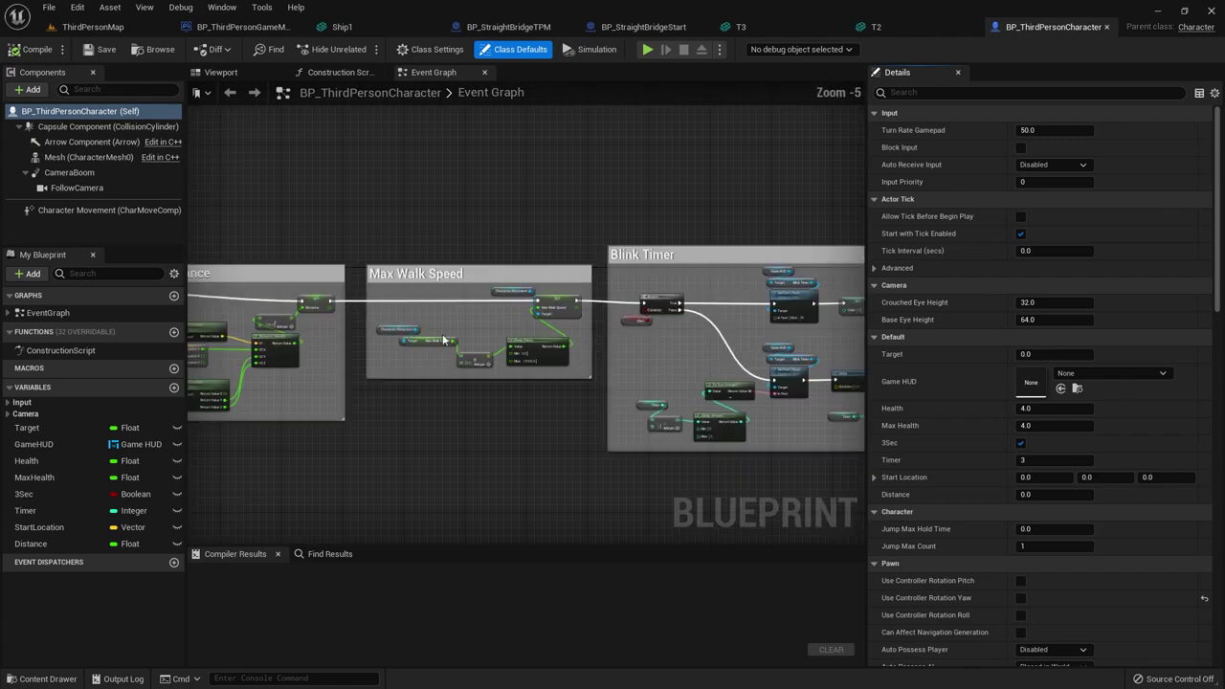
pyautogui.scroll(-2, 507, 316)
pyautogui.scroll(-1, 584, 334)
pyautogui.moveTo(591, 341); pyautogui.dragTo(581, 238, button='right')
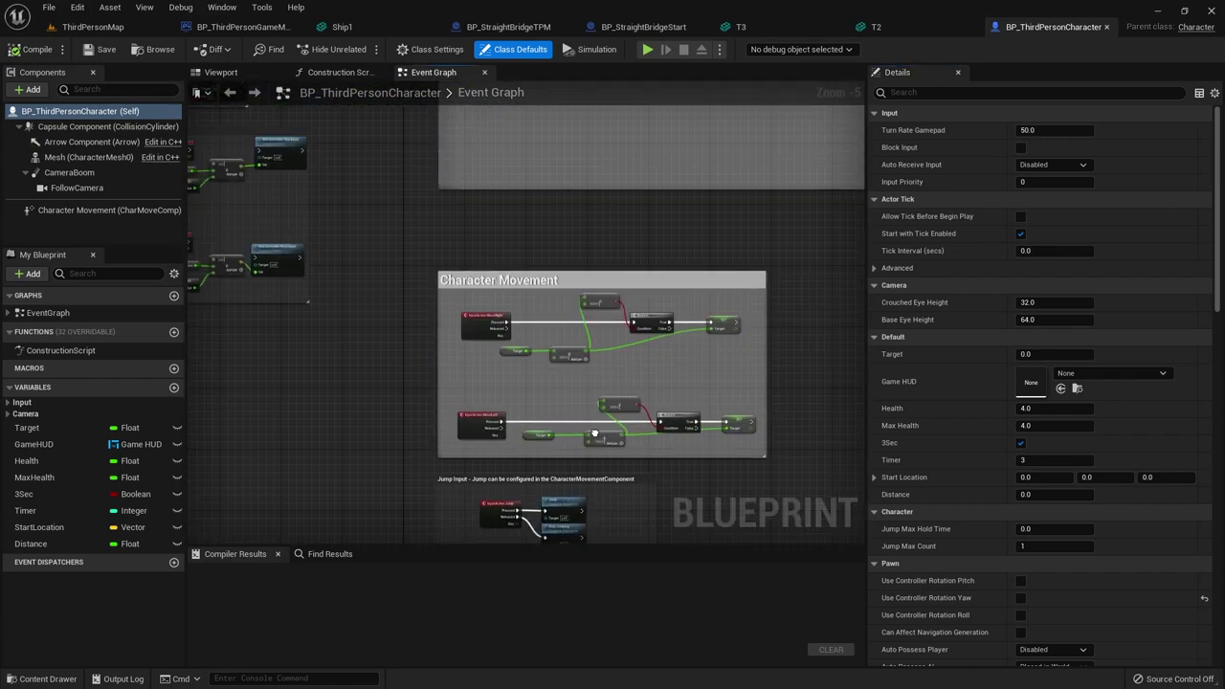
pyautogui.scroll(3, 582, 235)
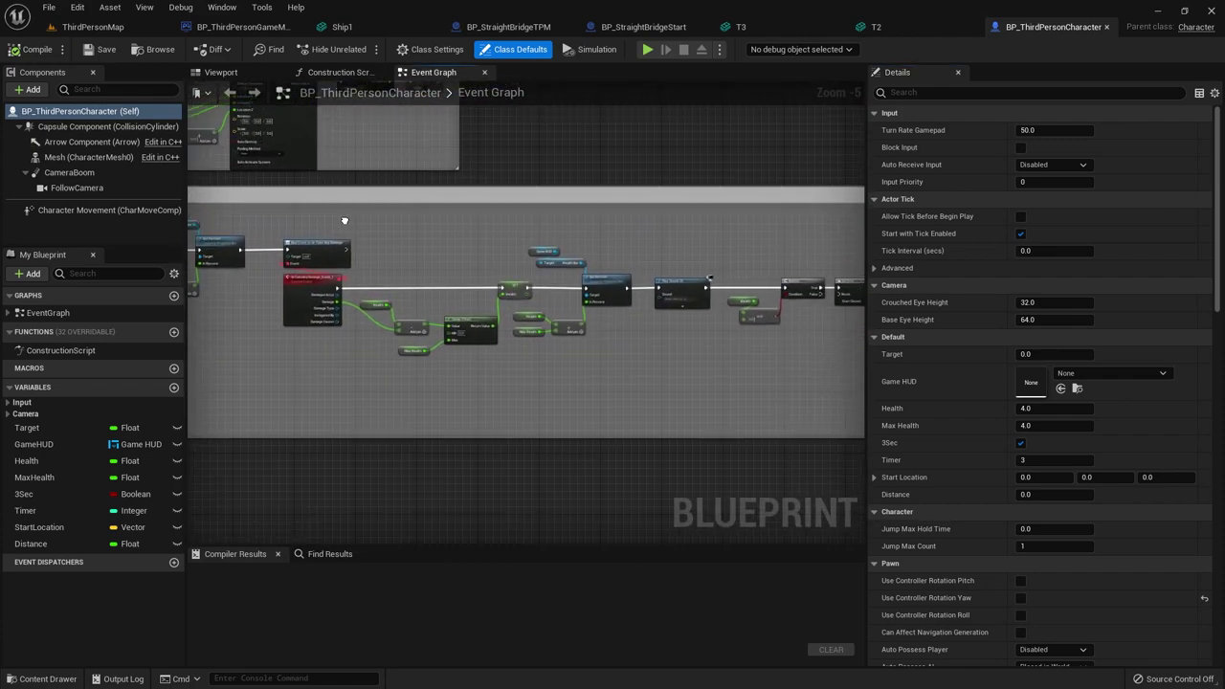
pyautogui.scroll(3, 354, 233)
pyautogui.moveTo(354, 232); pyautogui.dragTo(506, 229, button='right')
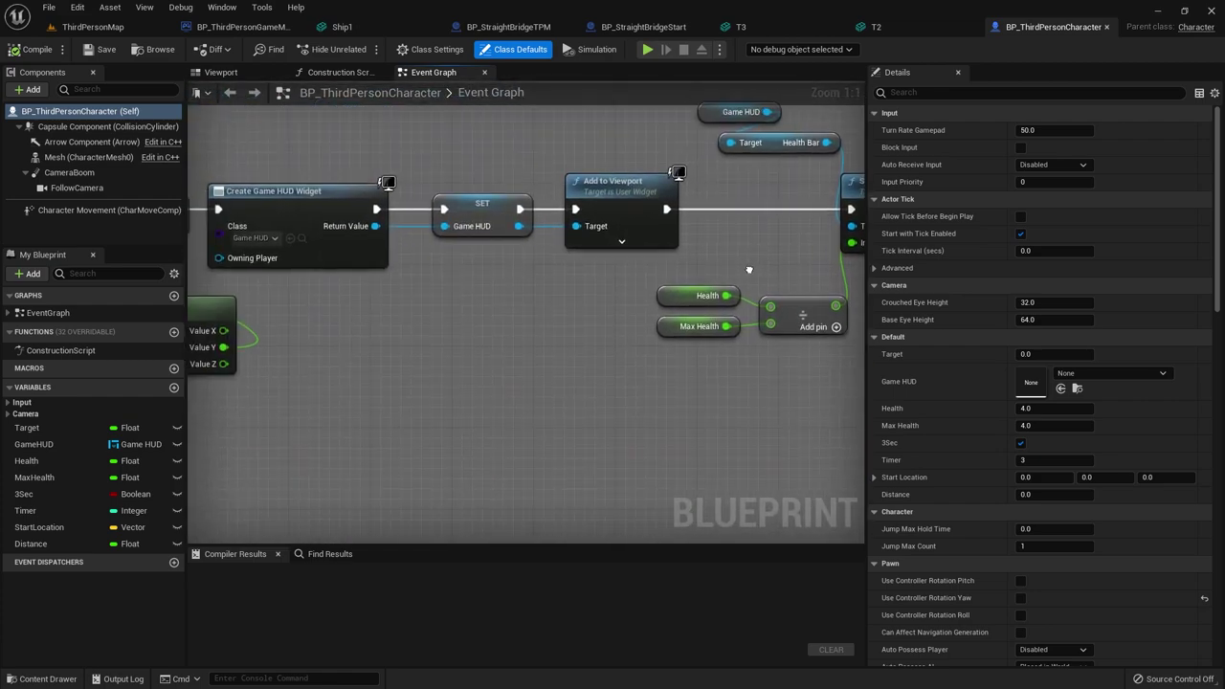
pyautogui.scroll(-4, 463, 263)
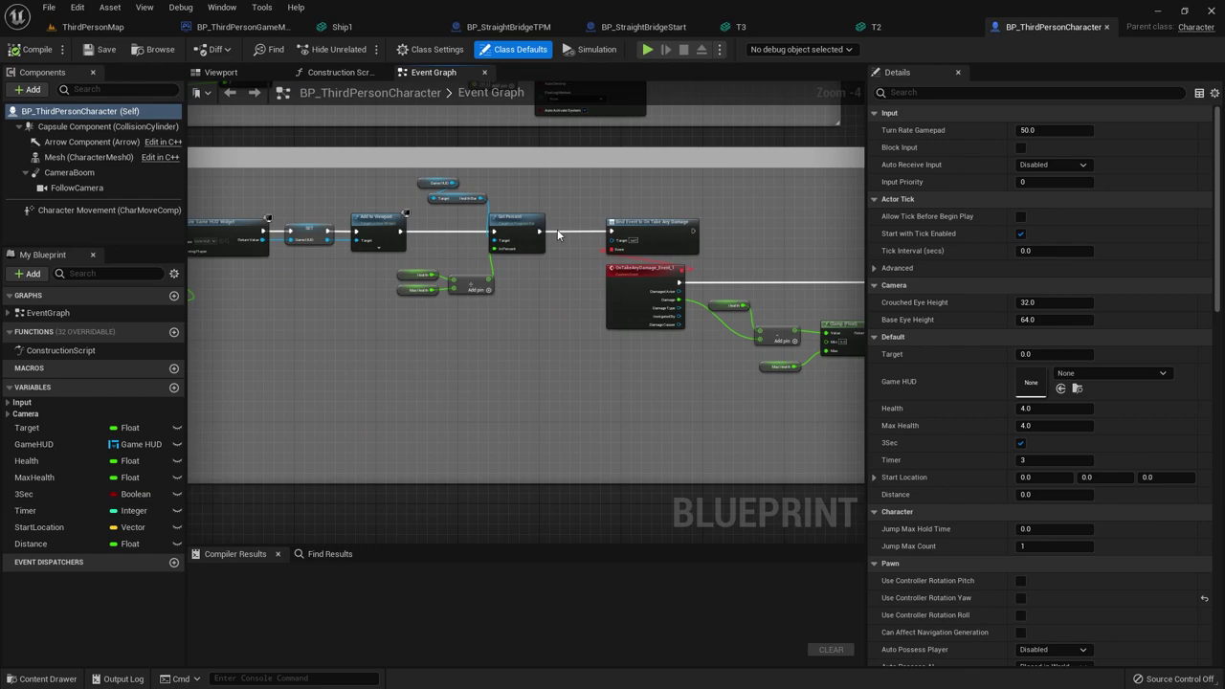
pyautogui.moveTo(583, 228); pyautogui.dragTo(389, 232, button='right')
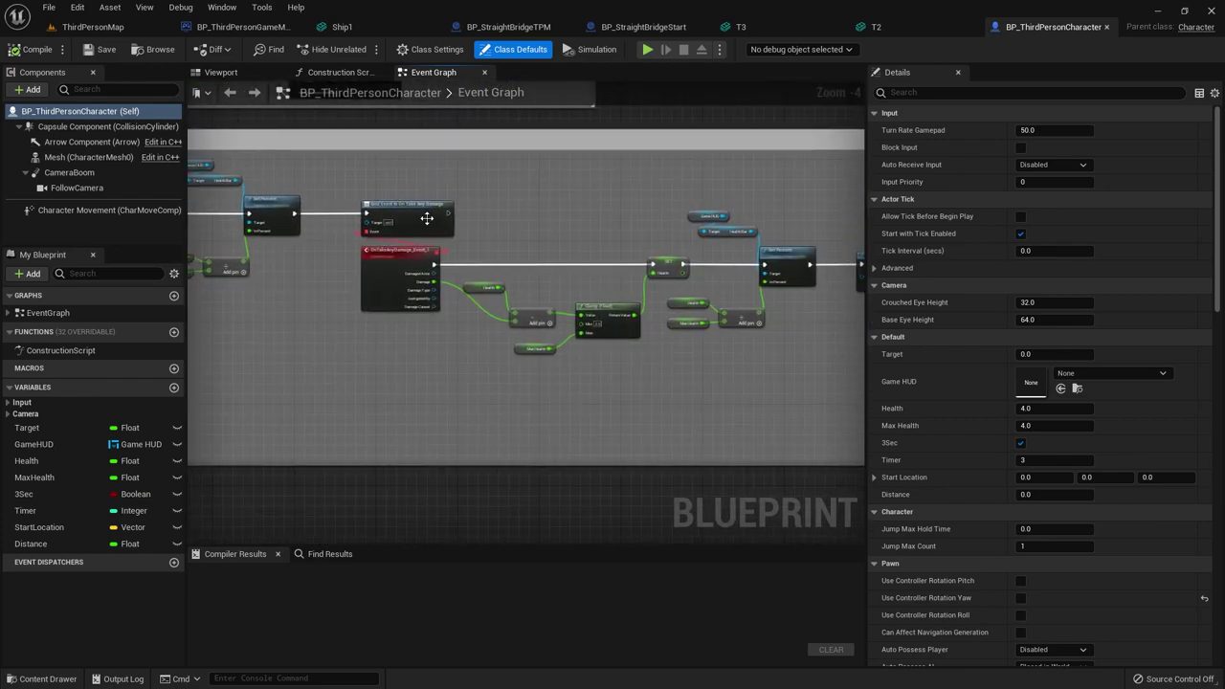
pyautogui.moveTo(402, 203); pyautogui.dragTo(533, 203)
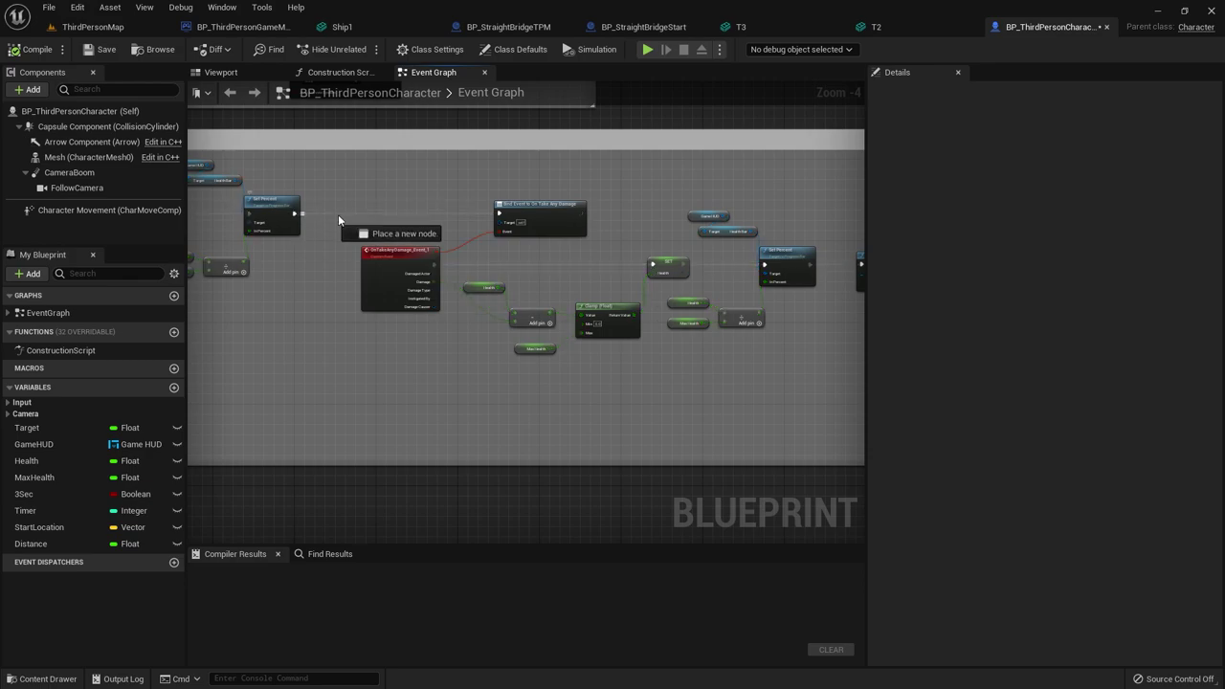
# - Add a Play Sound 2D node wired after Set Percent
pyautogui.moveTo(338, 220); pyautogui.dragTo(363, 215)
pyautogui.write('play')
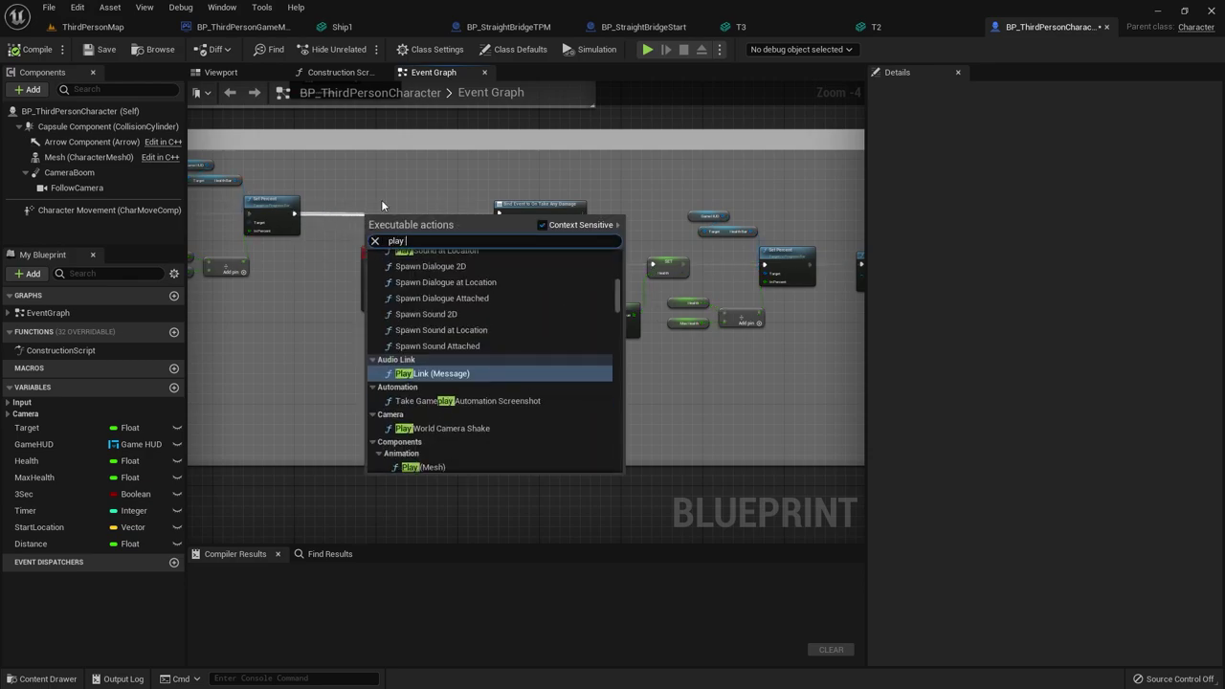
pyautogui.write(' sound 2')
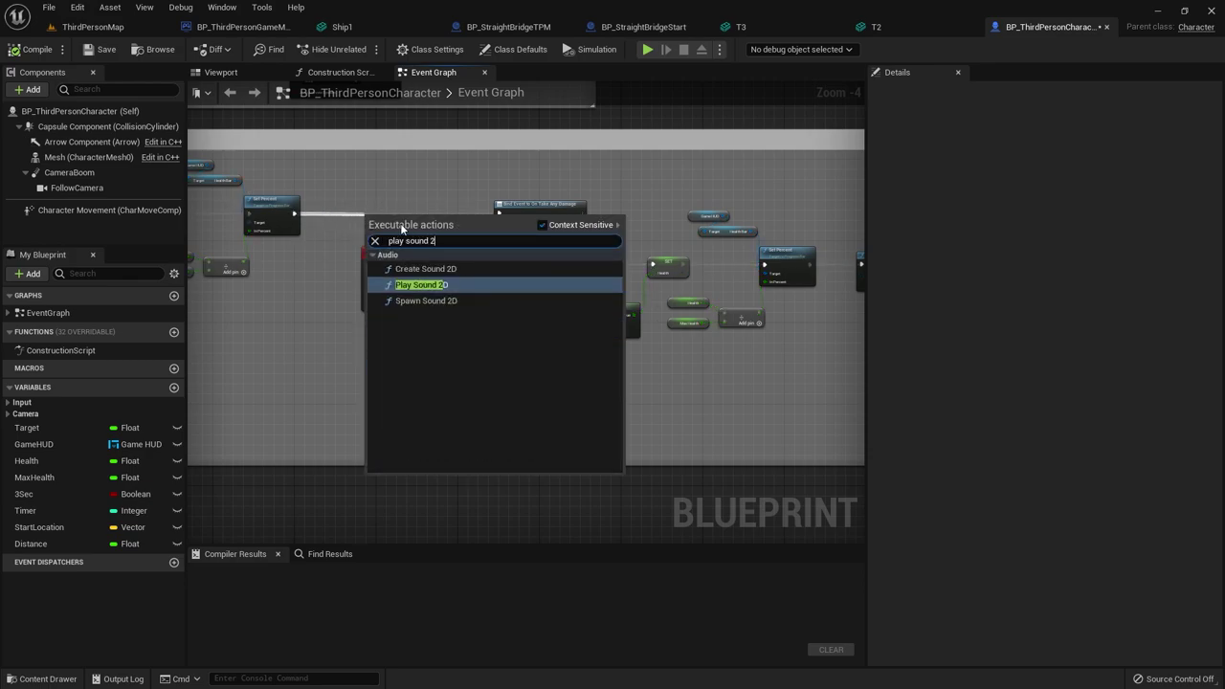
pyautogui.click(421, 286)
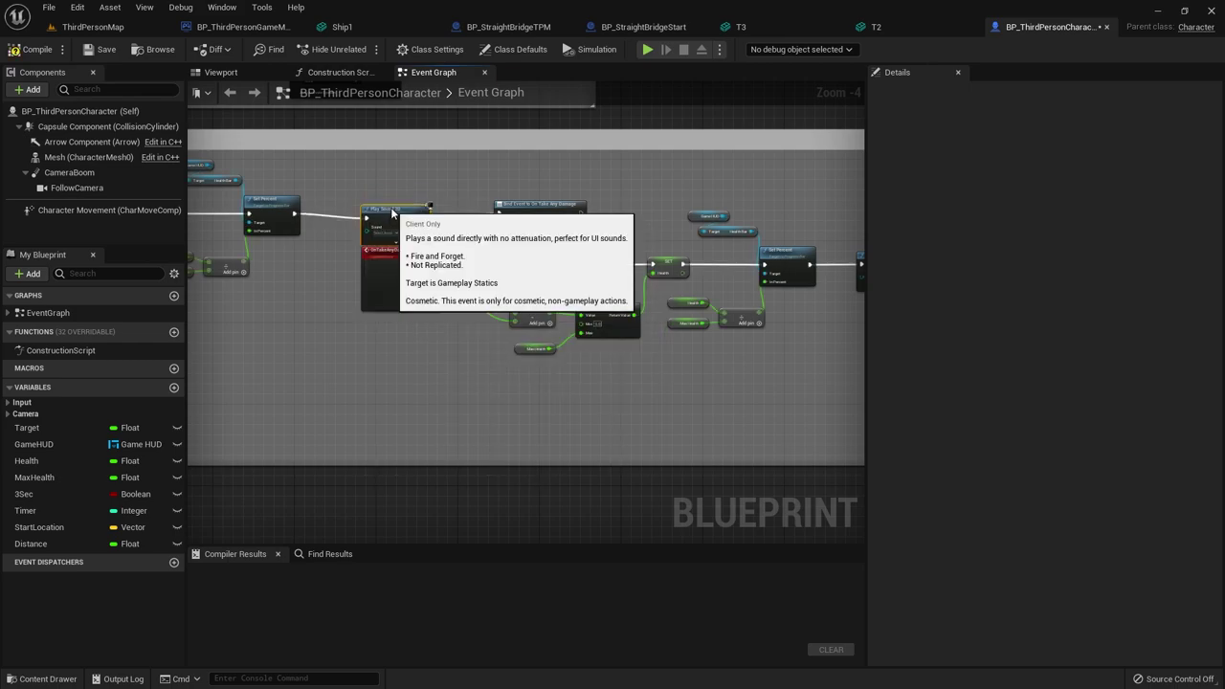
pyautogui.moveTo(389, 199); pyautogui.dragTo(393, 200)
pyautogui.scroll(4, 403, 199)
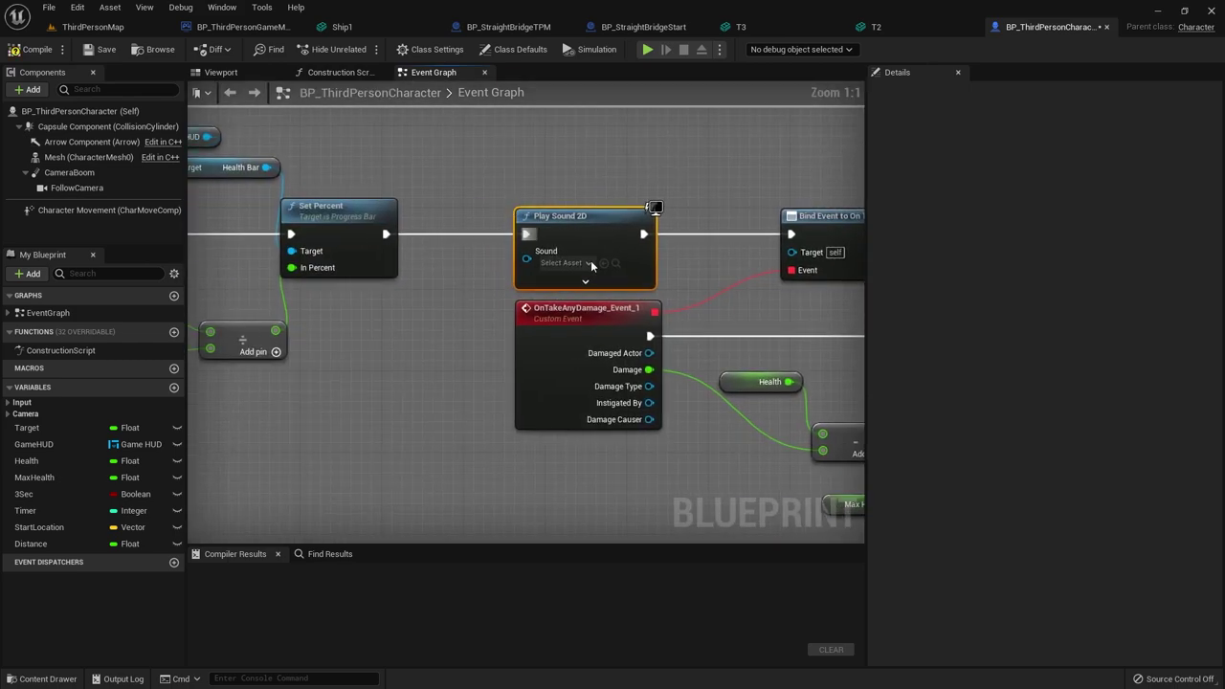
# - Set Play Sound 2D's Sound to the Wraith_Ability_LMB_Engage cue from ParagonWraith Cues
pyautogui.hotkey('ctrl', 'space')
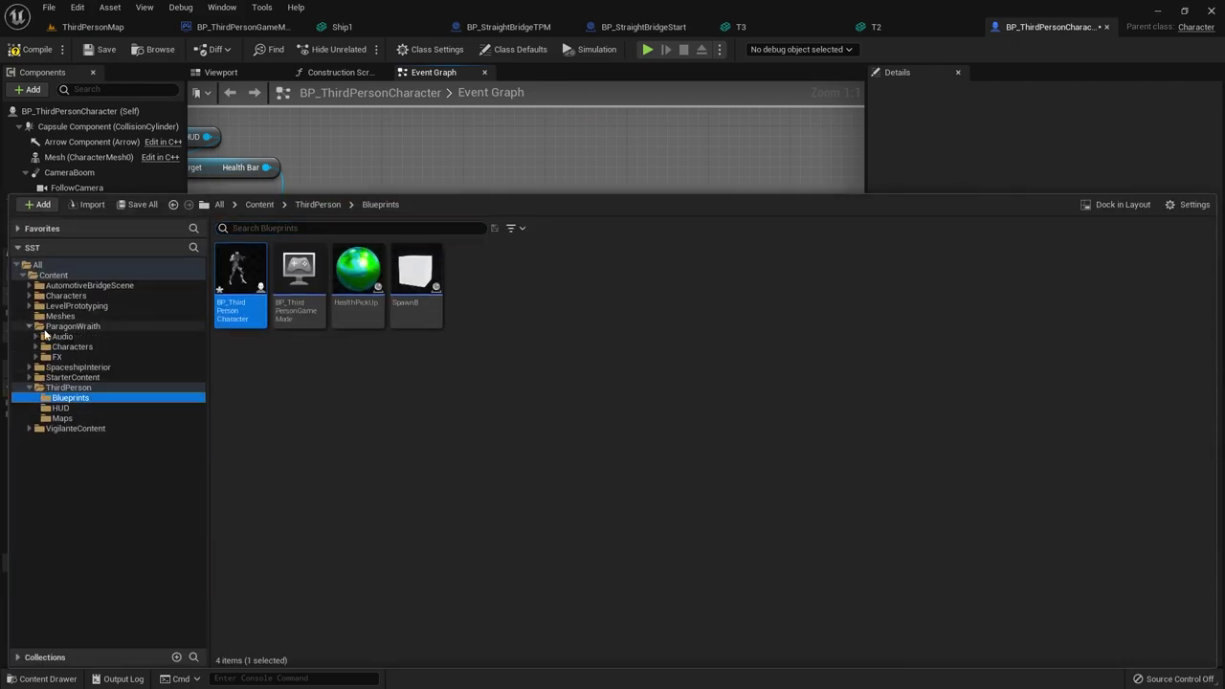
pyautogui.click(56, 337)
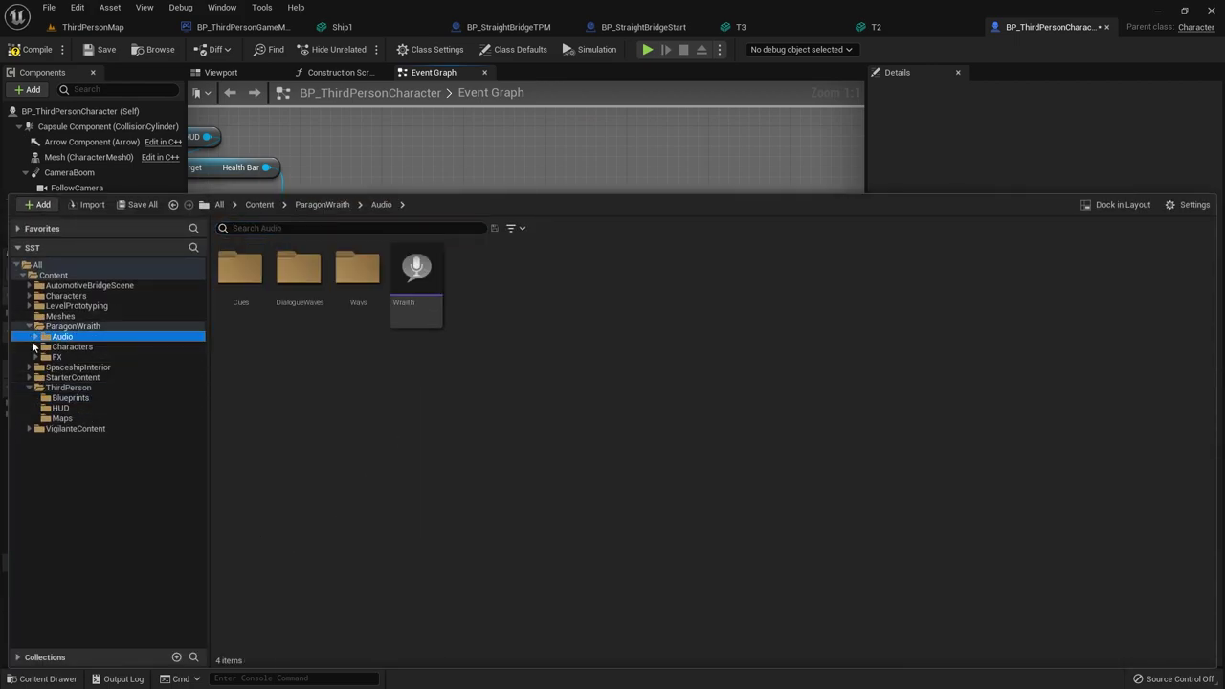
pyautogui.doubleClick(232, 274)
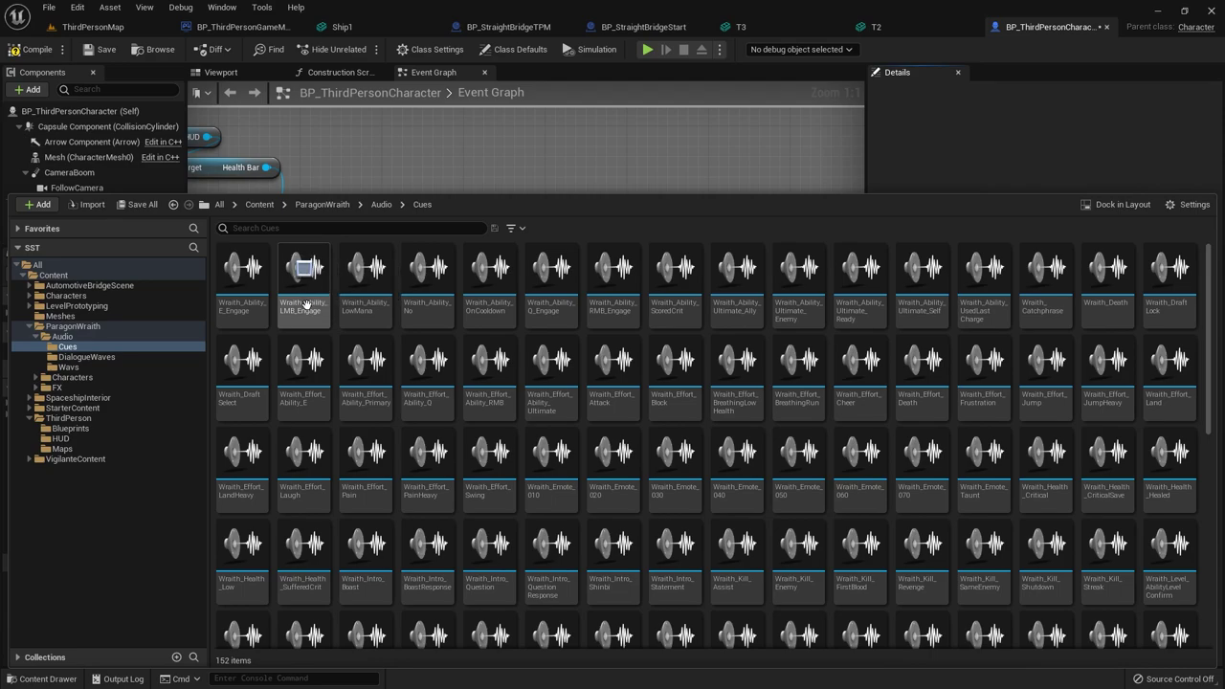
pyautogui.click(304, 304)
pyautogui.click(308, 306)
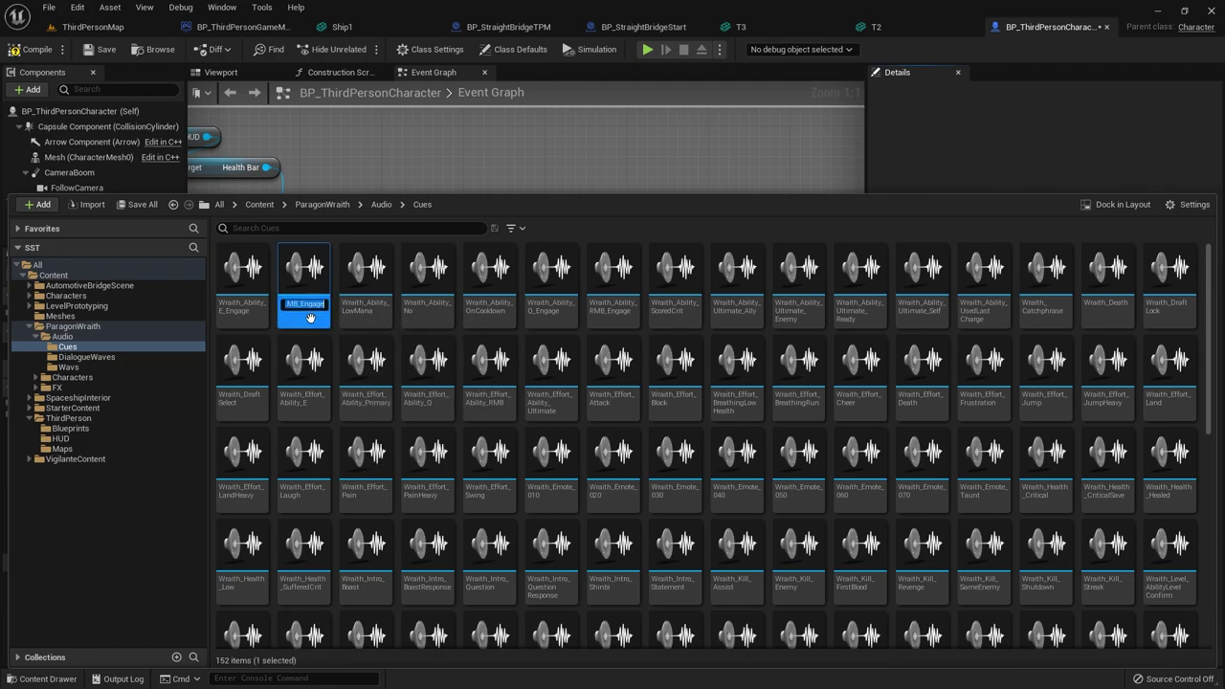
pyautogui.click(859, 175)
pyautogui.click(571, 267)
pyautogui.write('Wraith_Ability_LMB_Engage')
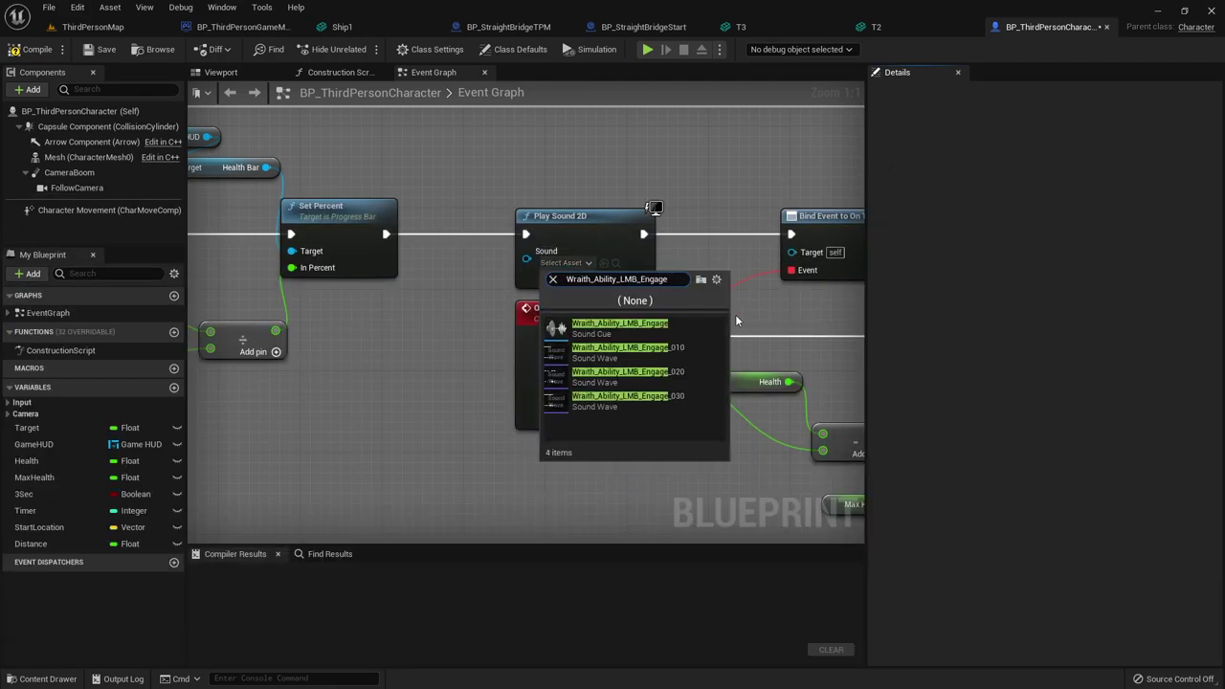
pyautogui.click(619, 326)
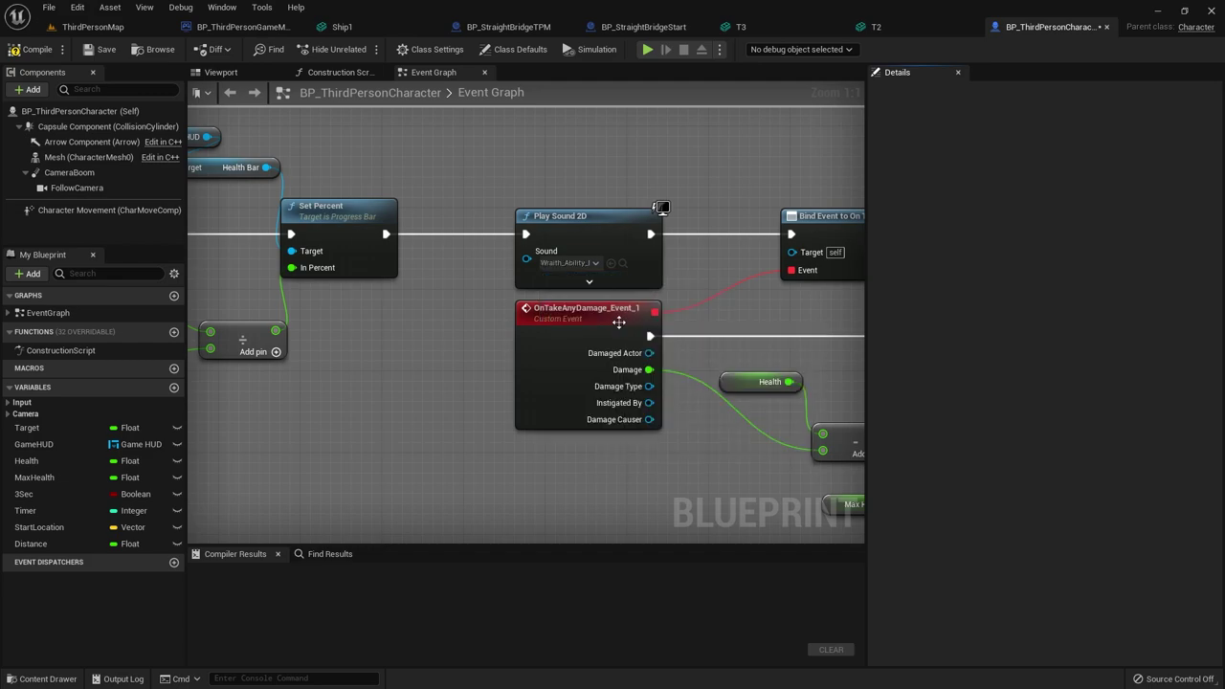
# - Play-test ThirdPersonMap three times, blinking the runner forward in the last run
pyautogui.click(96, 32)
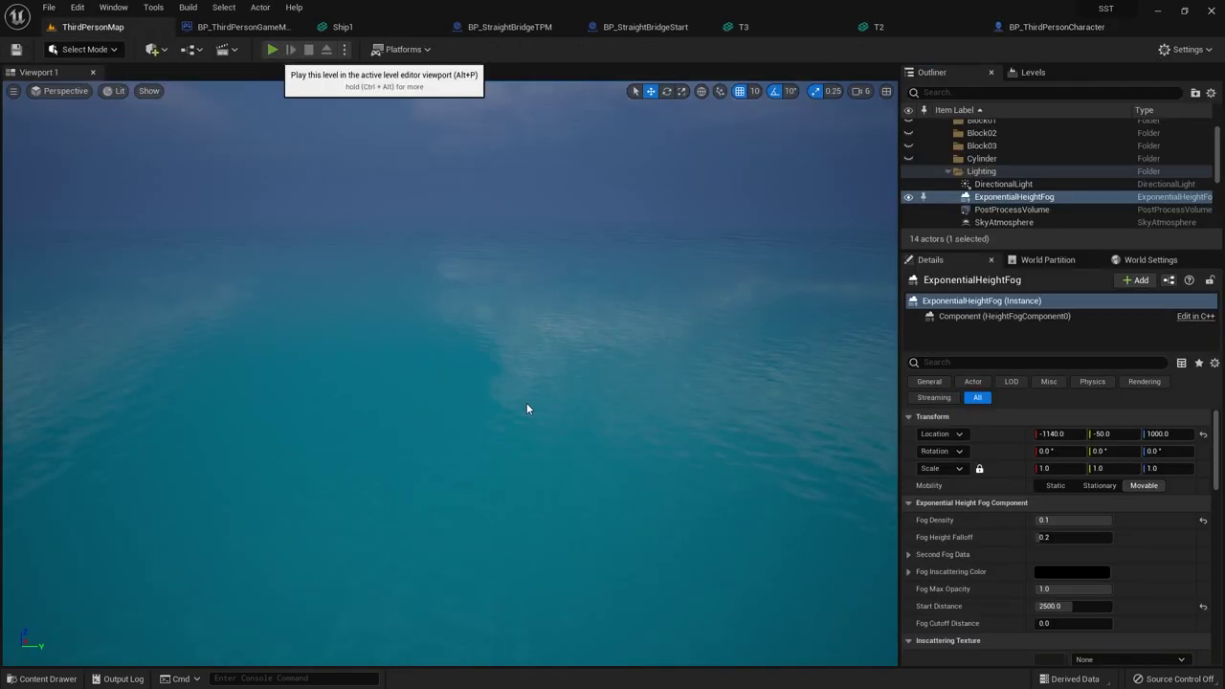
pyautogui.hotkey('alt', 'p')
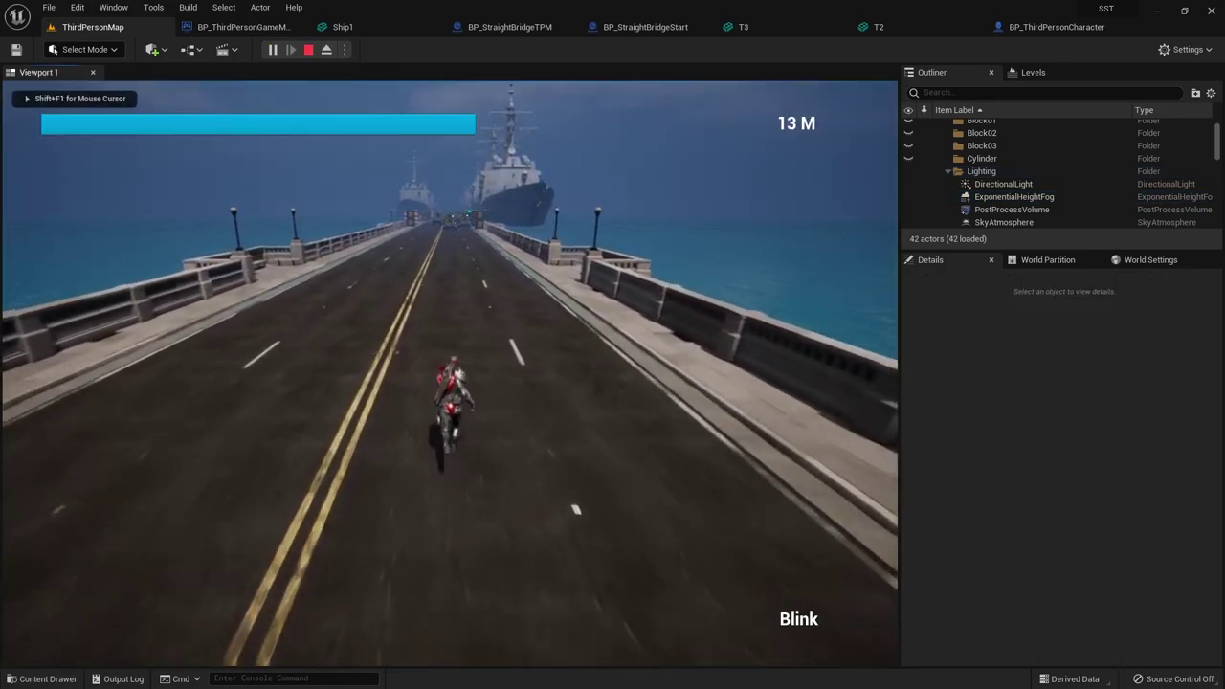
pyautogui.press('Escape')
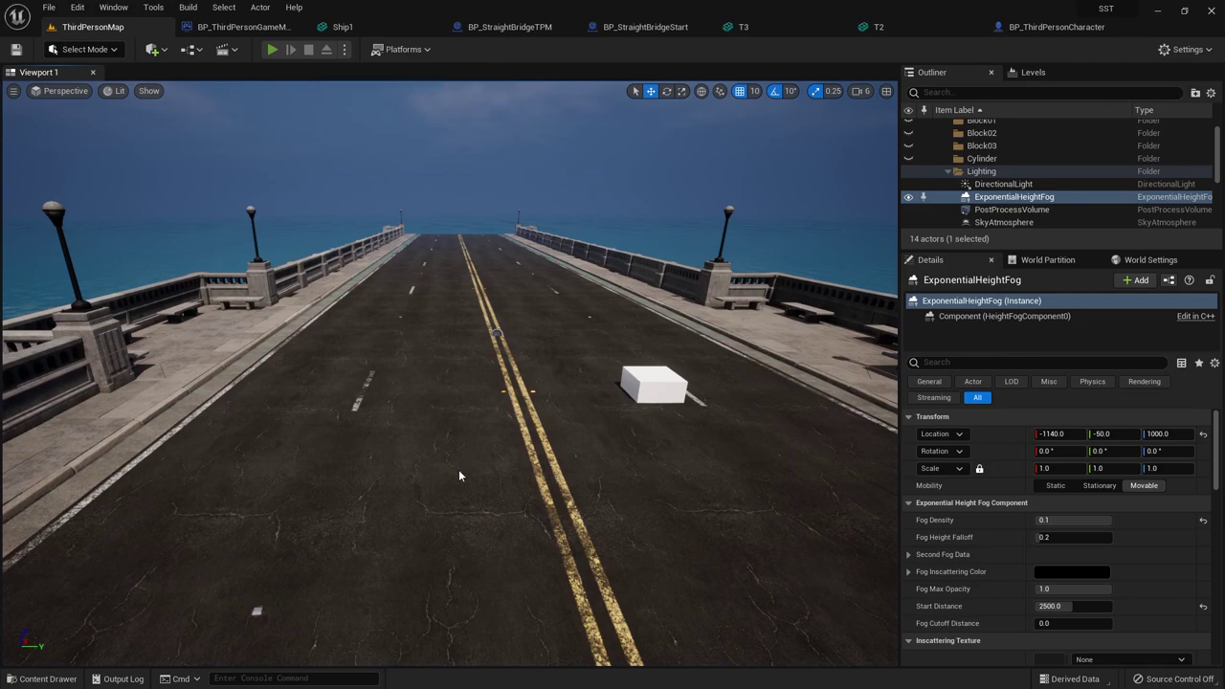
pyautogui.hotkey('alt', 'p')
pyautogui.press('Escape')
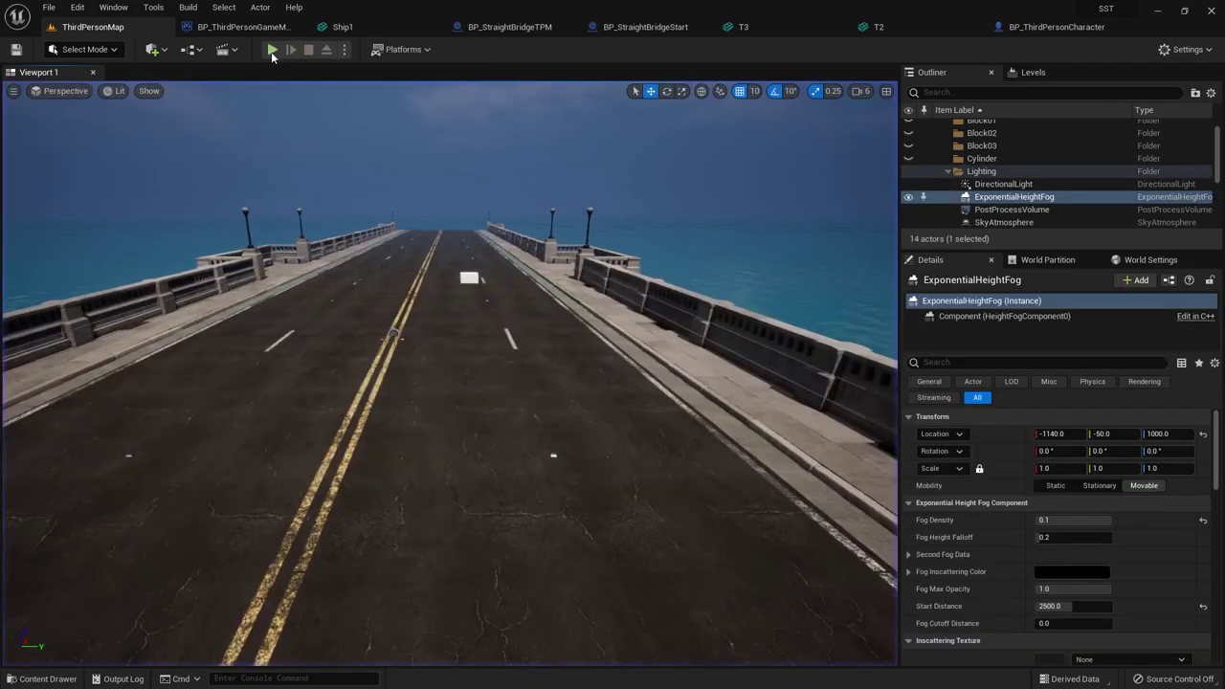
pyautogui.hotkey('alt', 'p')
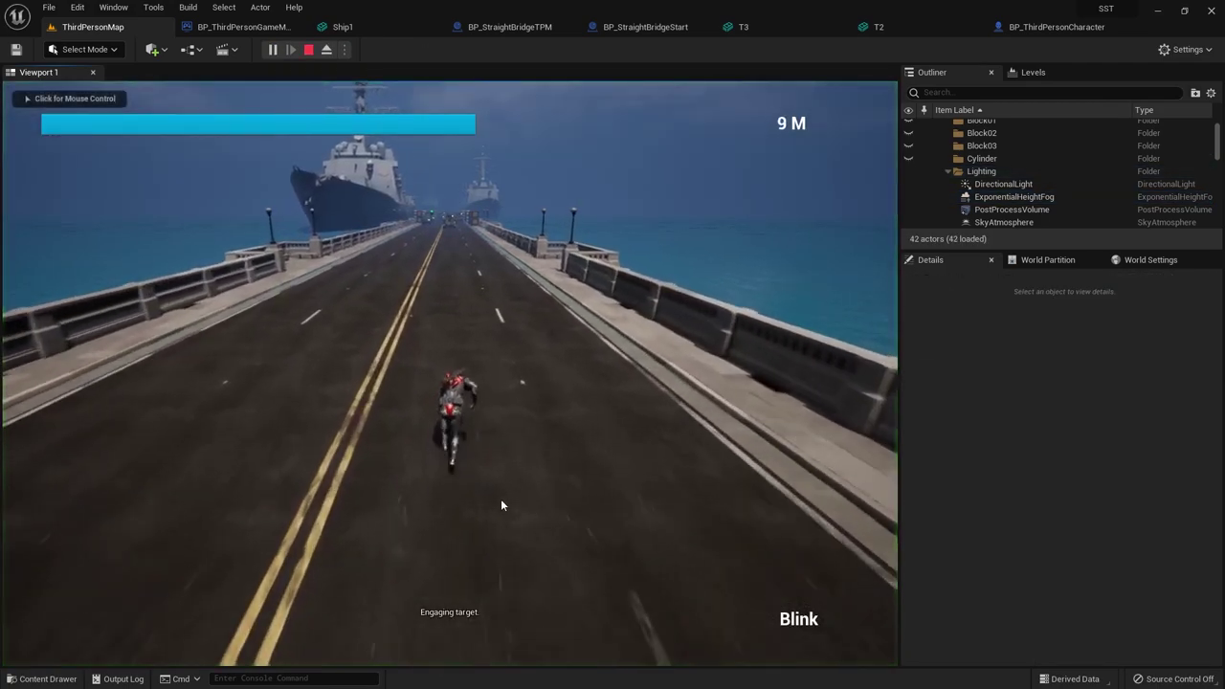
pyautogui.press('e')
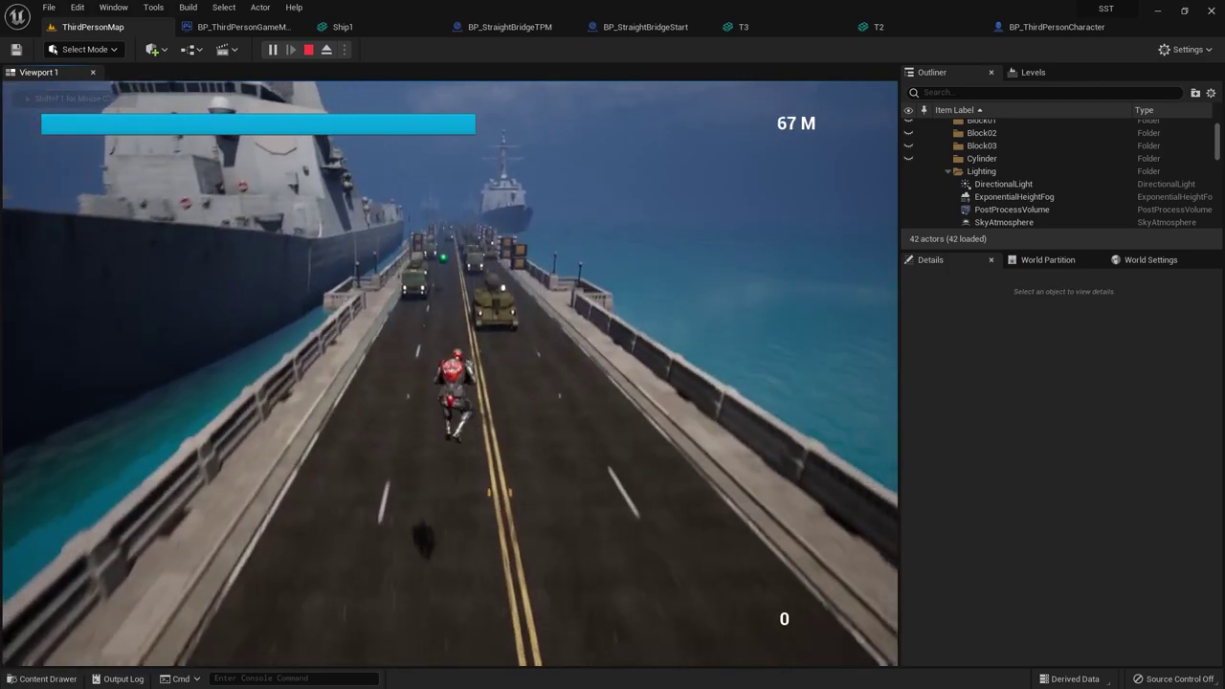
pyautogui.press('Escape')
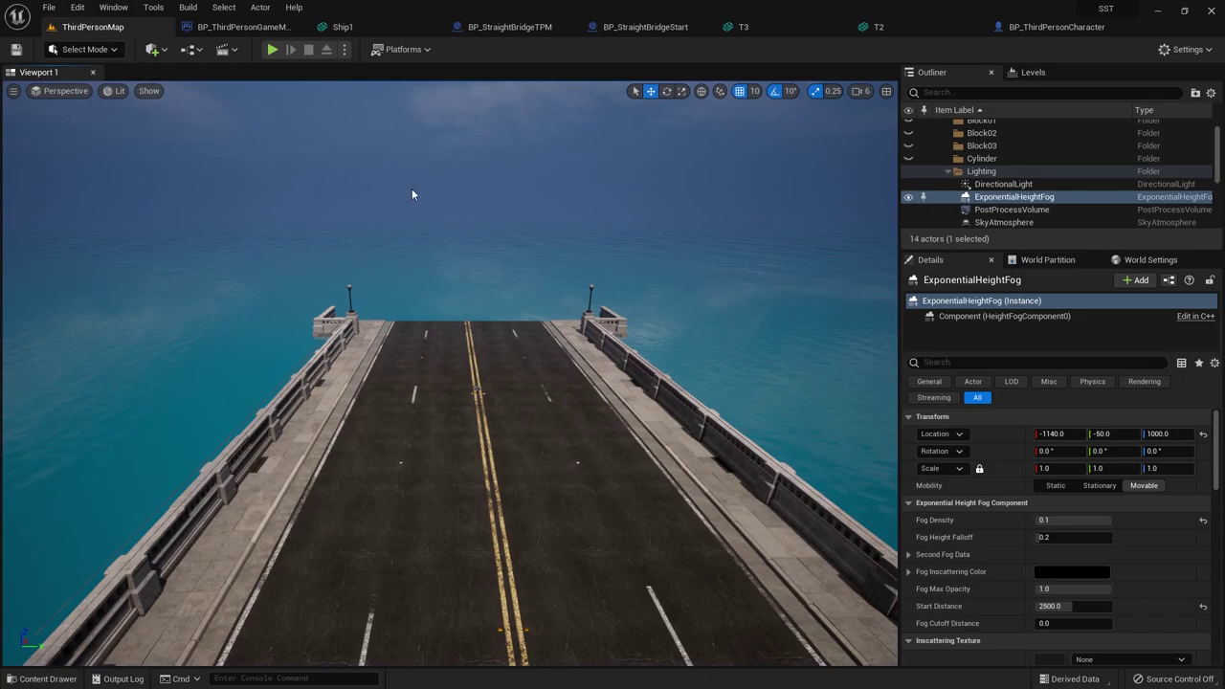